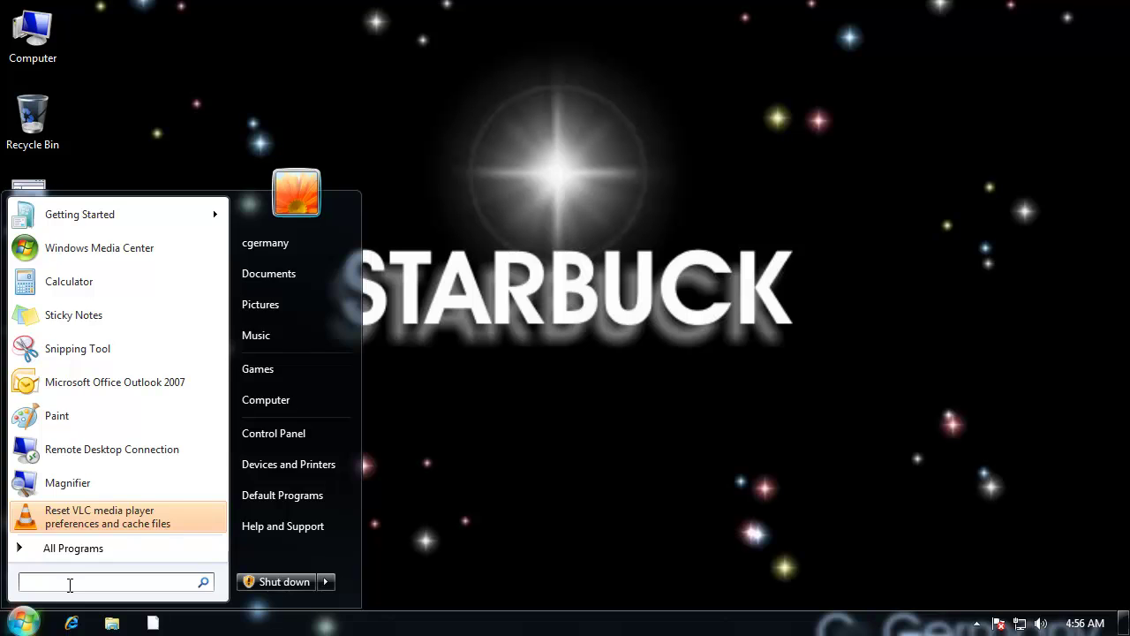
Launch regedit, allow it to make changes to the computer, and position its window fully on screen.
{"action": "type", "text": "reged"}
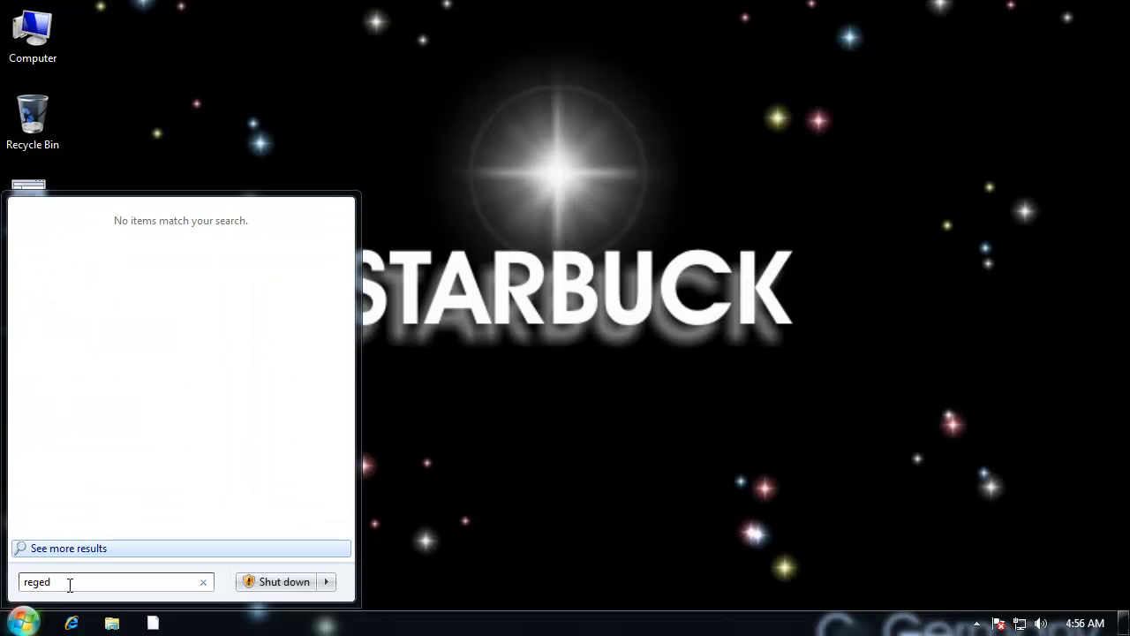
{"action": "type", "text": "it"}
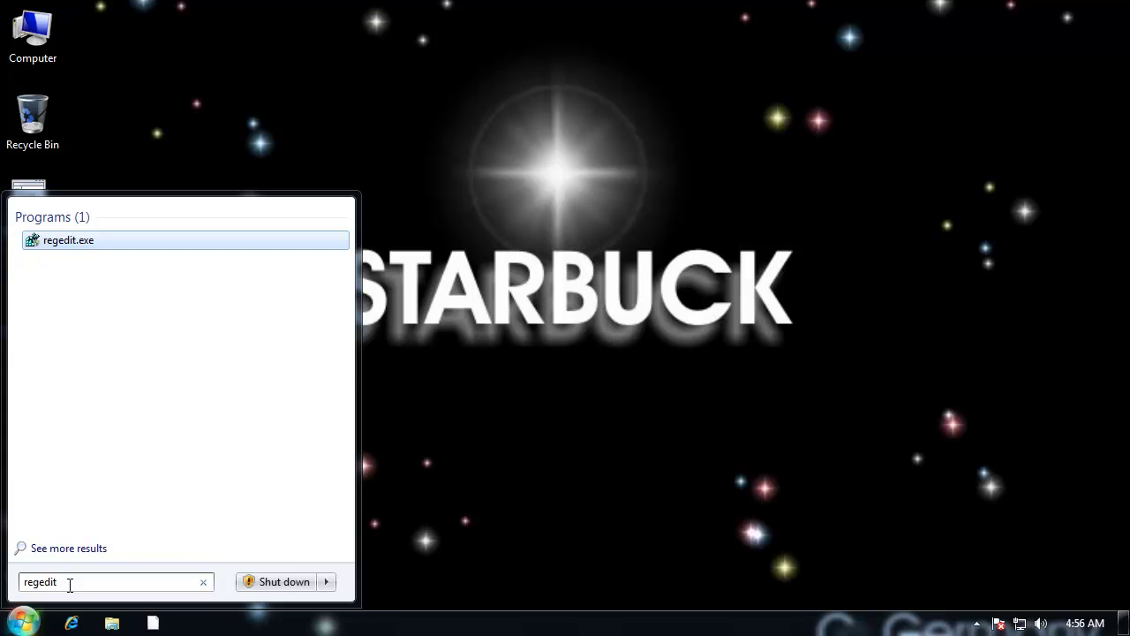
{"action": "key", "text": "Return"}
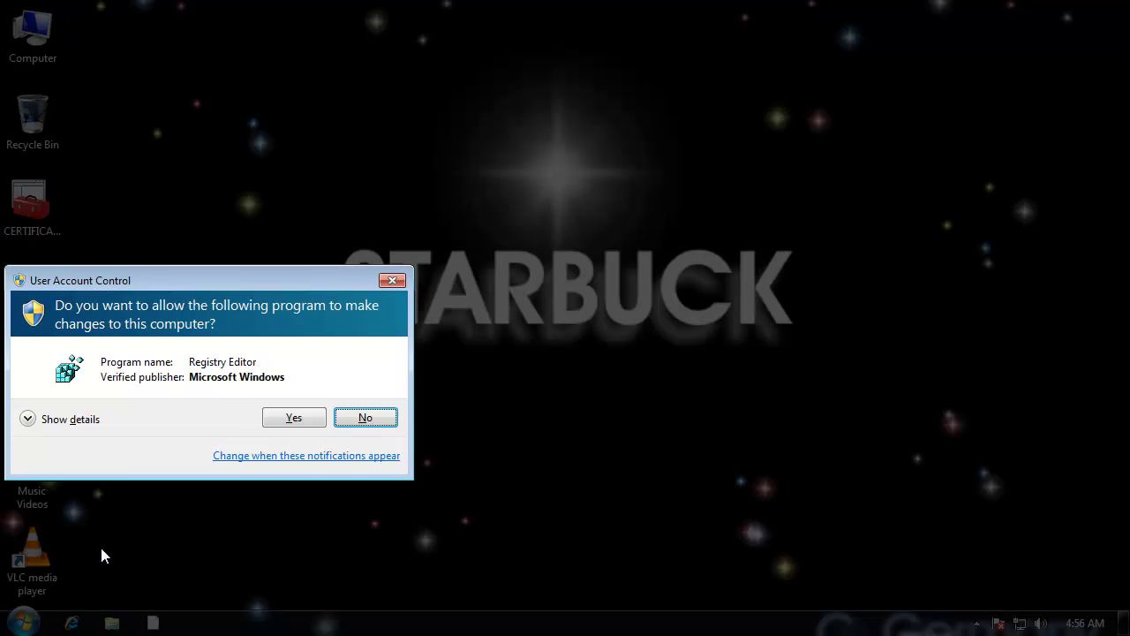
{"action": "left_click", "coordinate": [294, 417]}
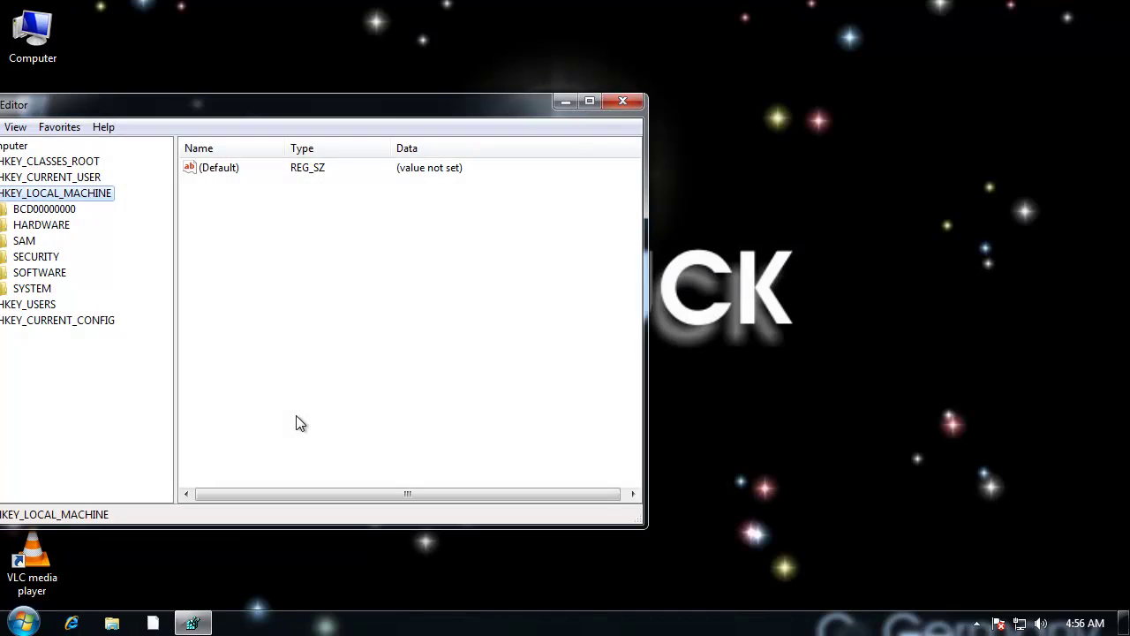
{"action": "left_click_drag", "start_coordinate": [417, 118], "coordinate": [733, 56]}
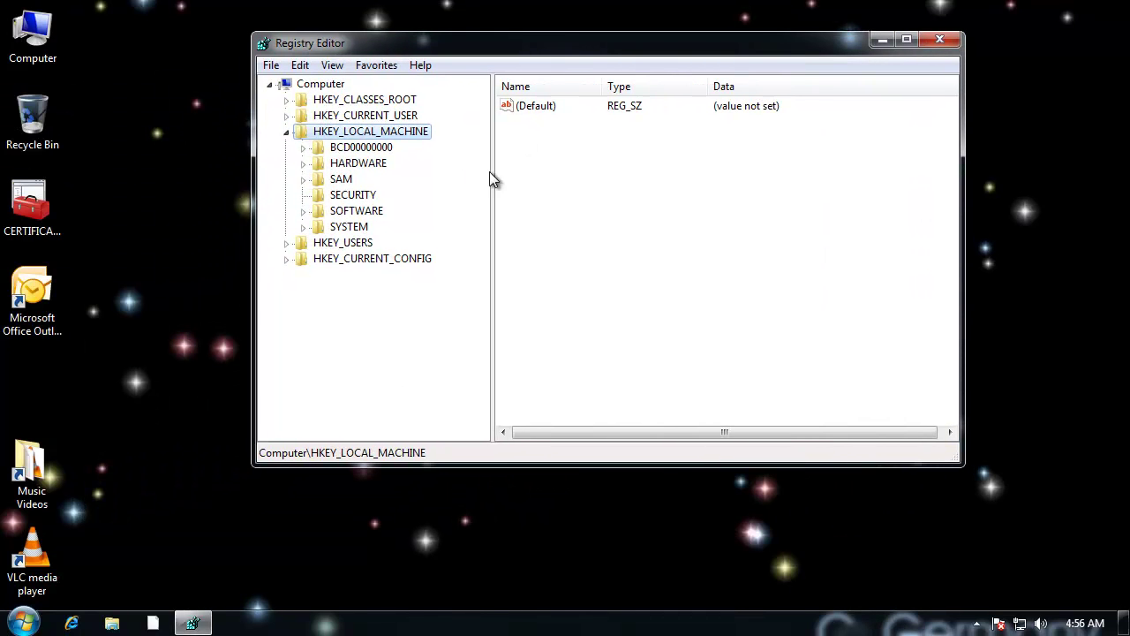
Collapse HKEY_LOCAL_MACHINE and examine the root keys HKEY_CURRENT_USER, HKEY_LOCAL_MACHINE and HKEY_USERS.
{"action": "double_click", "coordinate": [415, 132]}
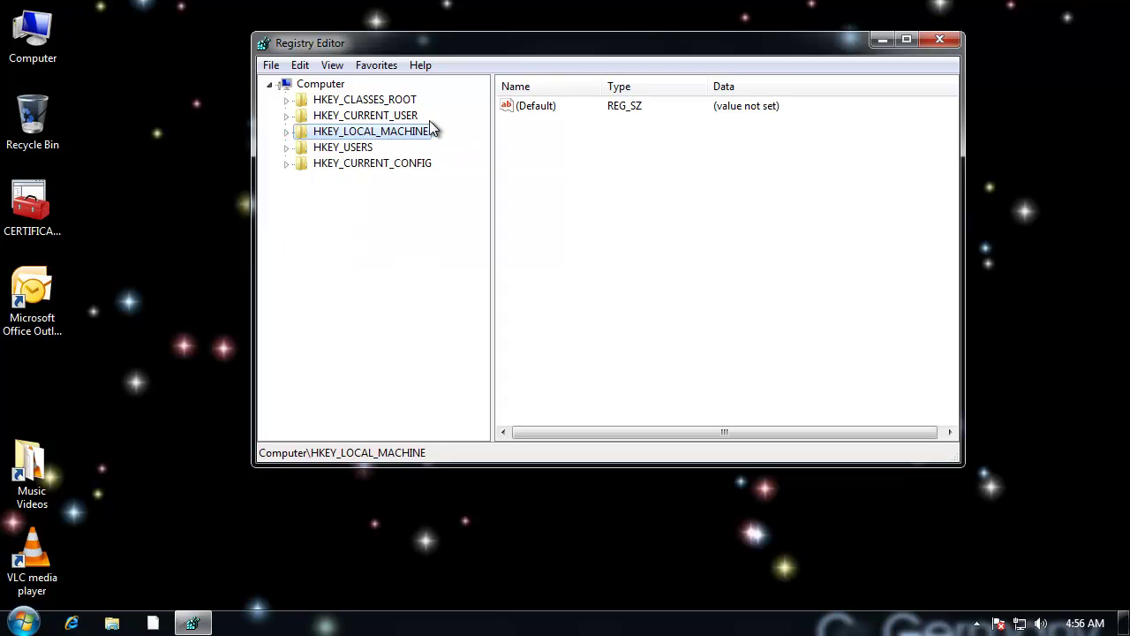
{"action": "left_click", "coordinate": [386, 119]}
{"action": "left_click", "coordinate": [390, 129]}
{"action": "left_click", "coordinate": [393, 115]}
{"action": "left_click", "coordinate": [355, 146]}
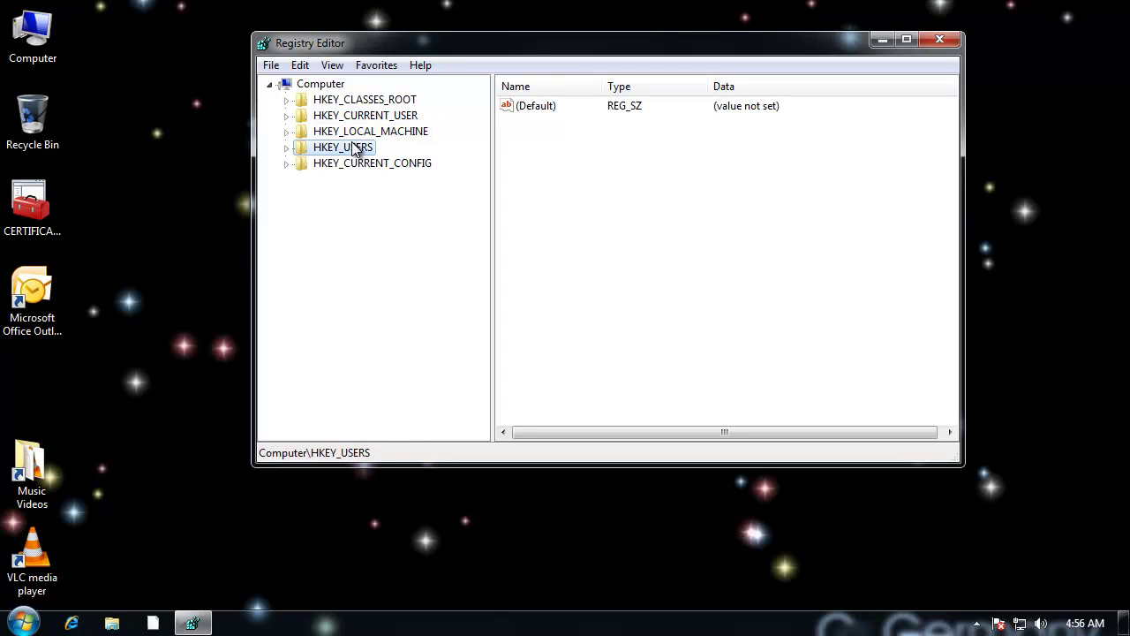
{"action": "left_click", "coordinate": [391, 120]}
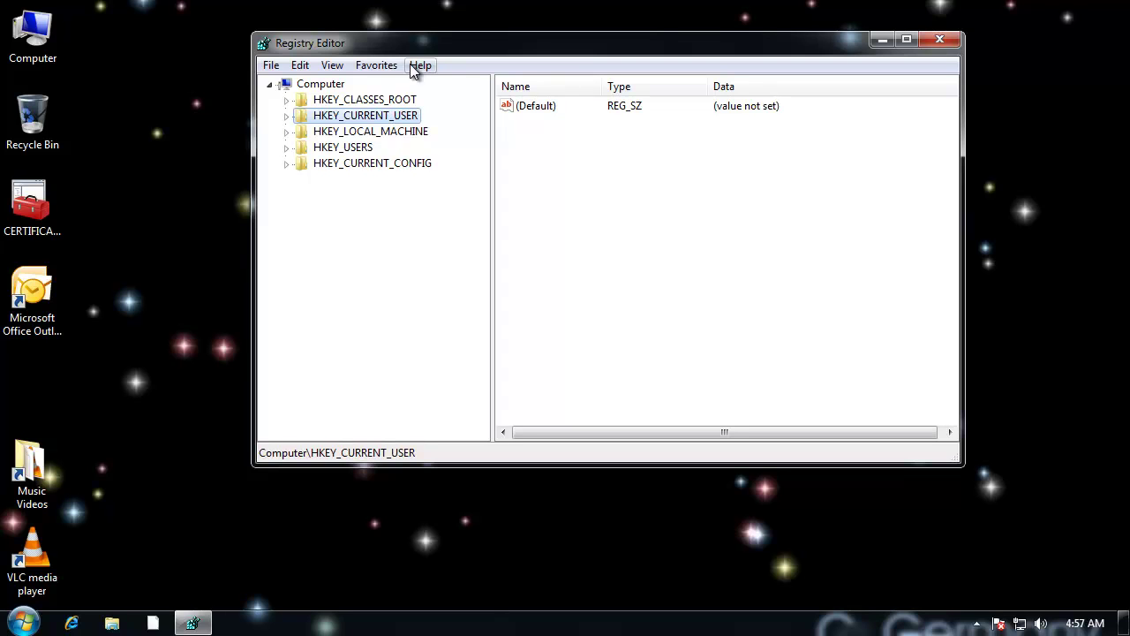
{"action": "left_click", "coordinate": [411, 133]}
{"action": "left_click", "coordinate": [408, 118]}
{"action": "left_click", "coordinate": [409, 133]}
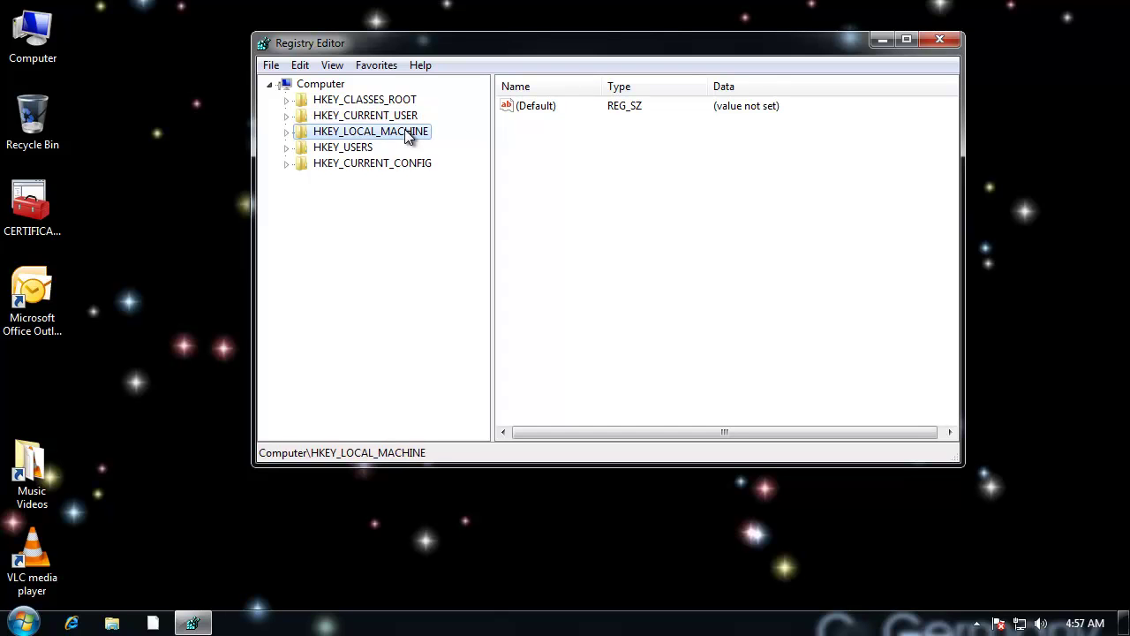
{"action": "left_click_drag", "start_coordinate": [573, 47], "coordinate": [525, 53]}
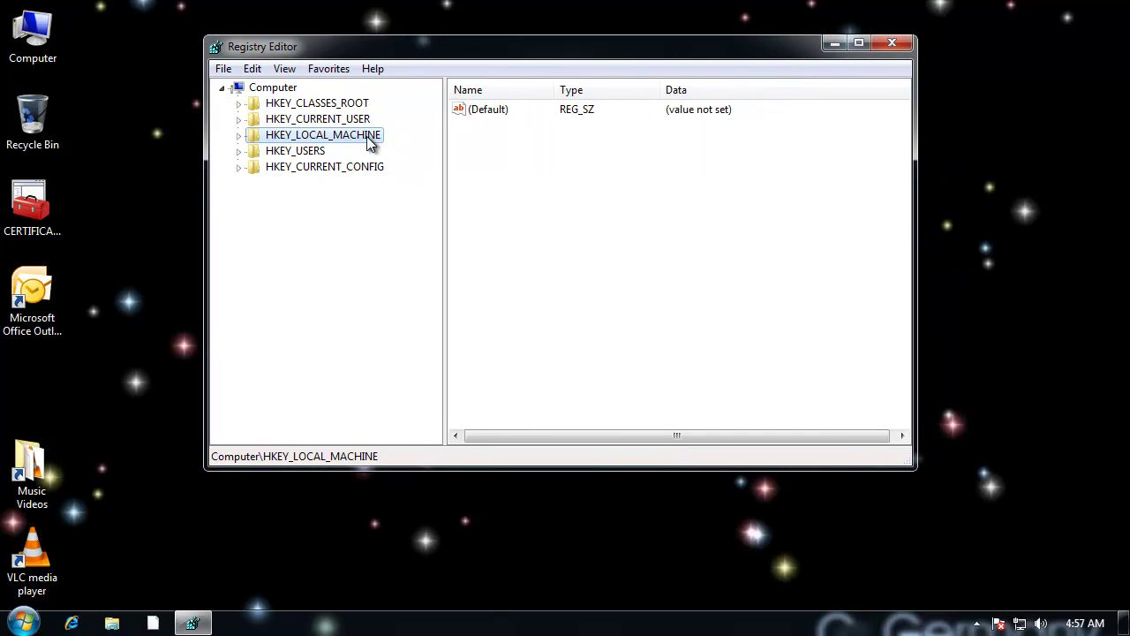
Expand HKEY_LOCAL_MACHINE and its SOFTWARE key in the registry tree.
{"action": "left_click", "coordinate": [239, 137]}
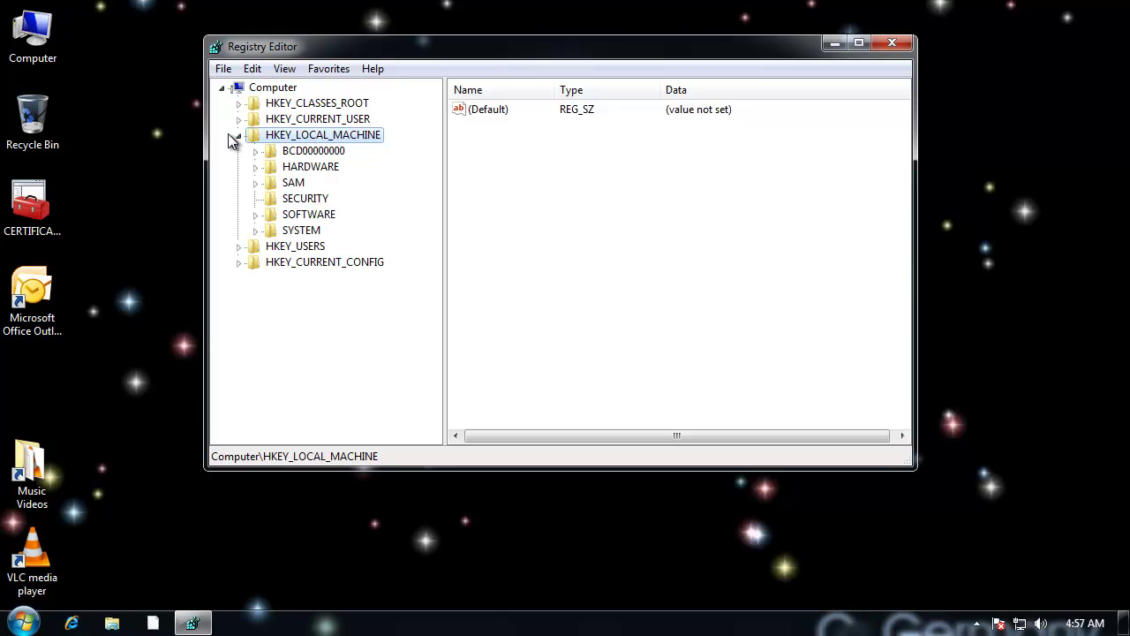
{"action": "left_click_drag", "start_coordinate": [355, 51], "coordinate": [367, 38]}
{"action": "left_click", "coordinate": [316, 205]}
{"action": "left_click", "coordinate": [272, 204]}
{"action": "left_click", "coordinate": [335, 219]}
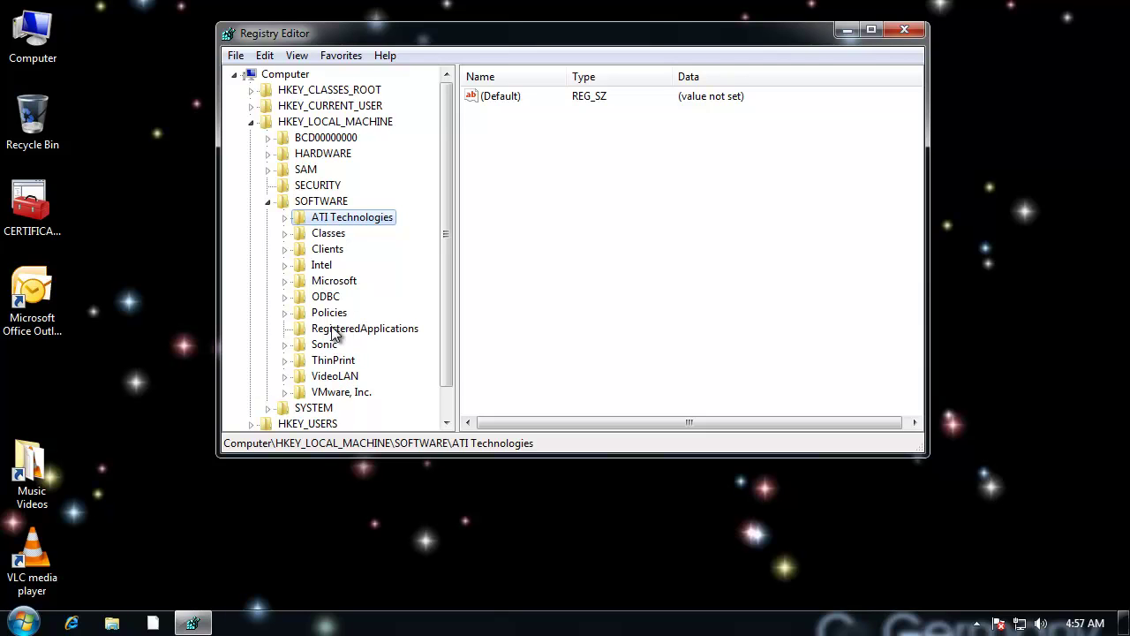
Expand the Microsoft key under SOFTWARE and the Windows subkey within it.
{"action": "left_click", "coordinate": [329, 282]}
{"action": "left_click", "coordinate": [284, 281]}
{"action": "left_click", "coordinate": [345, 308]}
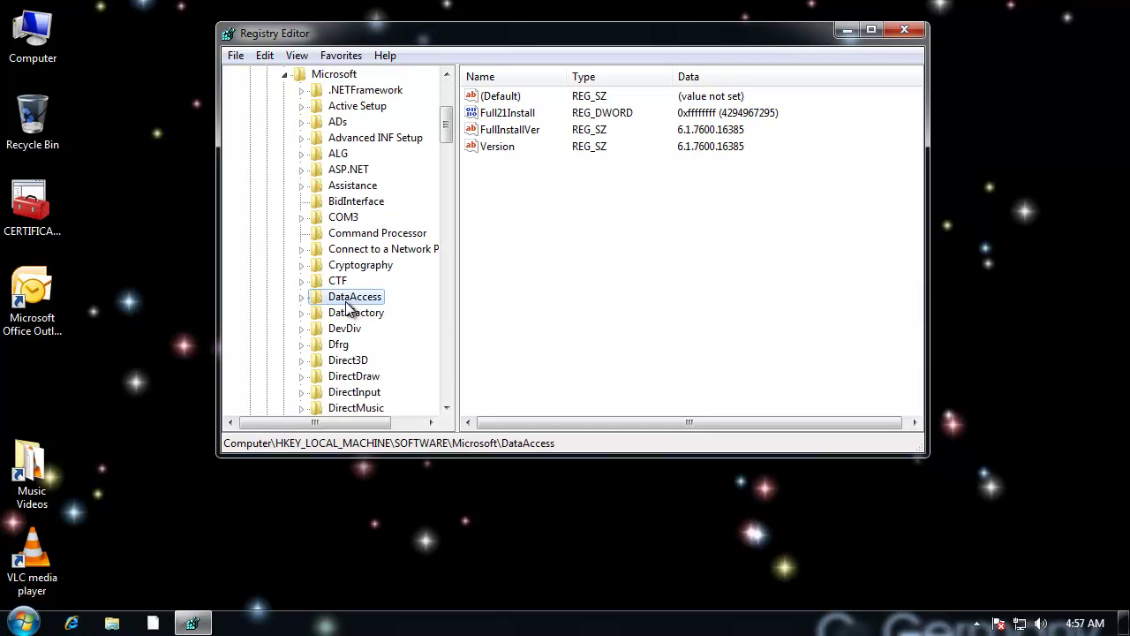
{"action": "key", "text": "w"}
{"action": "left_click_drag", "start_coordinate": [447, 329], "coordinate": [447, 346]}
{"action": "left_click", "coordinate": [356, 287]}
{"action": "left_click", "coordinate": [308, 281]}
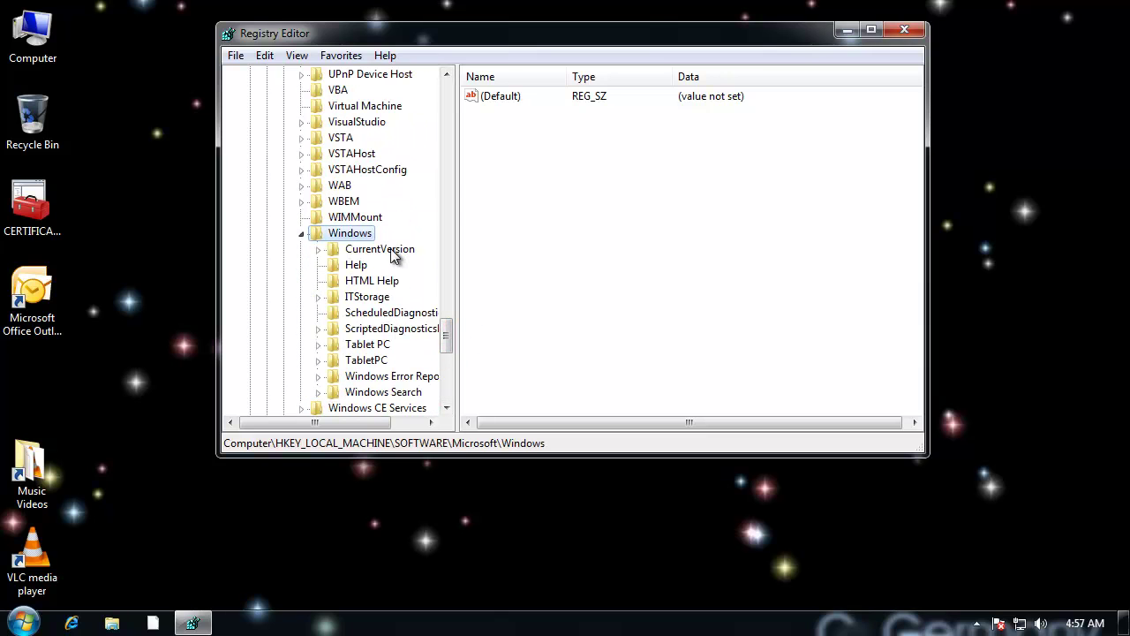
Expand CurrentVersion under the Windows key, check its RunOnce key, and open its Run key.
{"action": "left_click", "coordinate": [397, 251]}
{"action": "left_click", "coordinate": [318, 252]}
{"action": "left_click", "coordinate": [386, 266]}
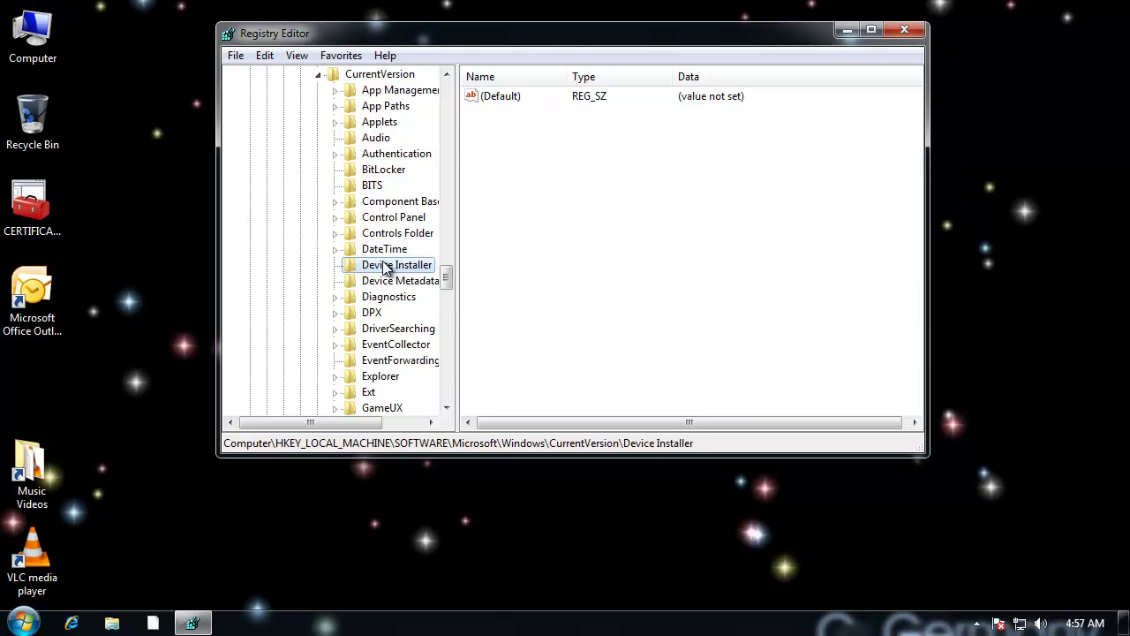
{"action": "key", "text": "r"}
{"action": "left_click_drag", "start_coordinate": [448, 308], "coordinate": [449, 320]}
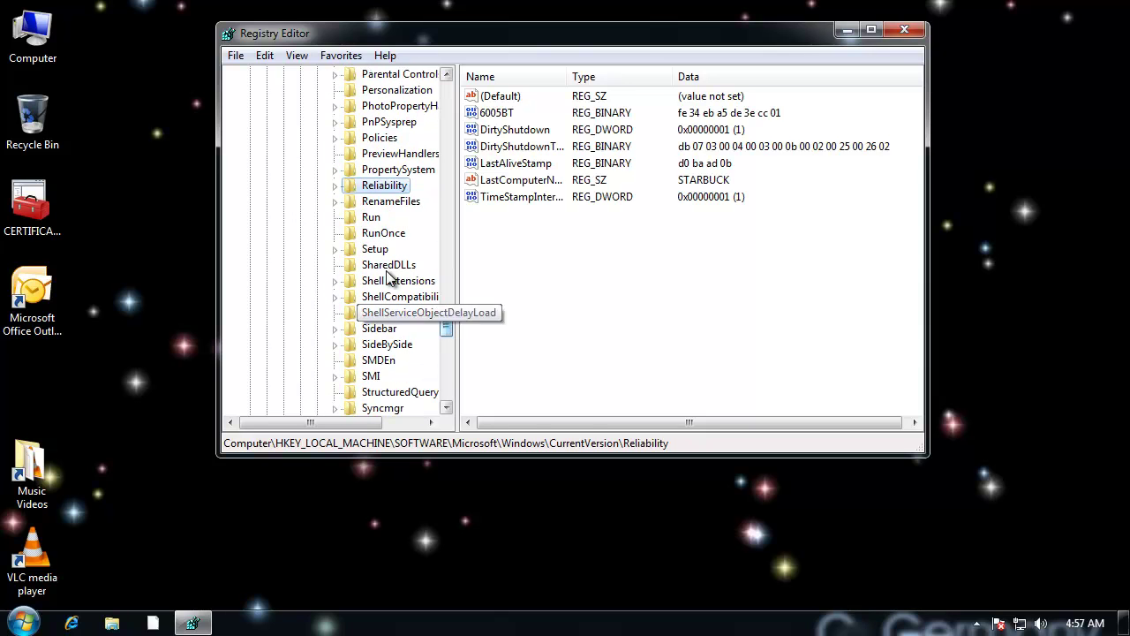
{"action": "left_click", "coordinate": [372, 219]}
{"action": "left_click", "coordinate": [382, 235]}
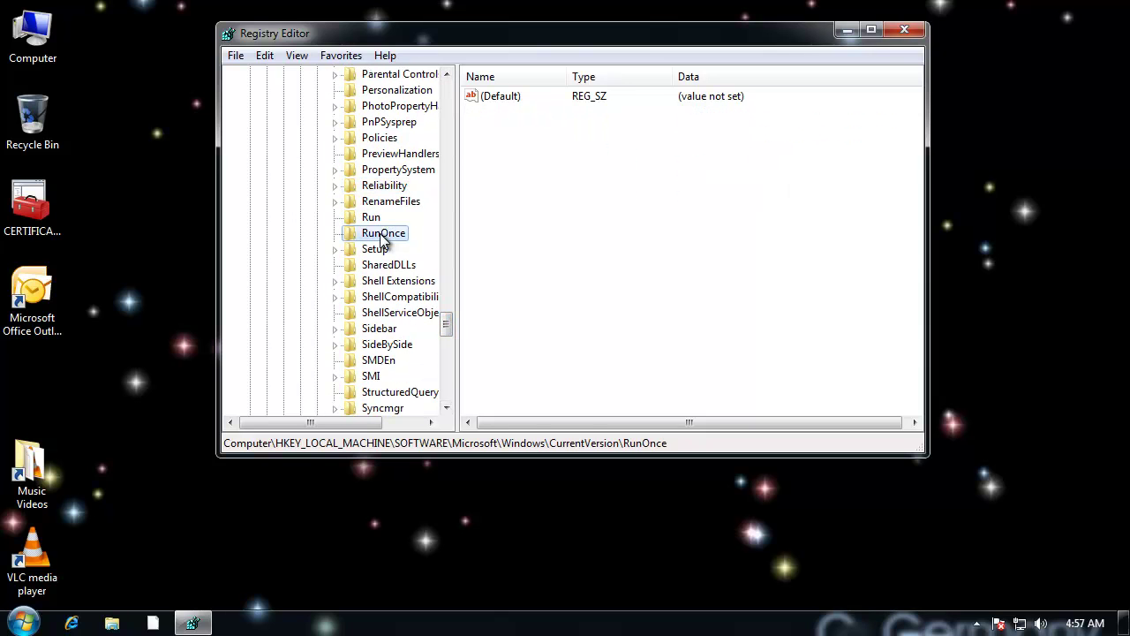
{"action": "left_click", "coordinate": [370, 220]}
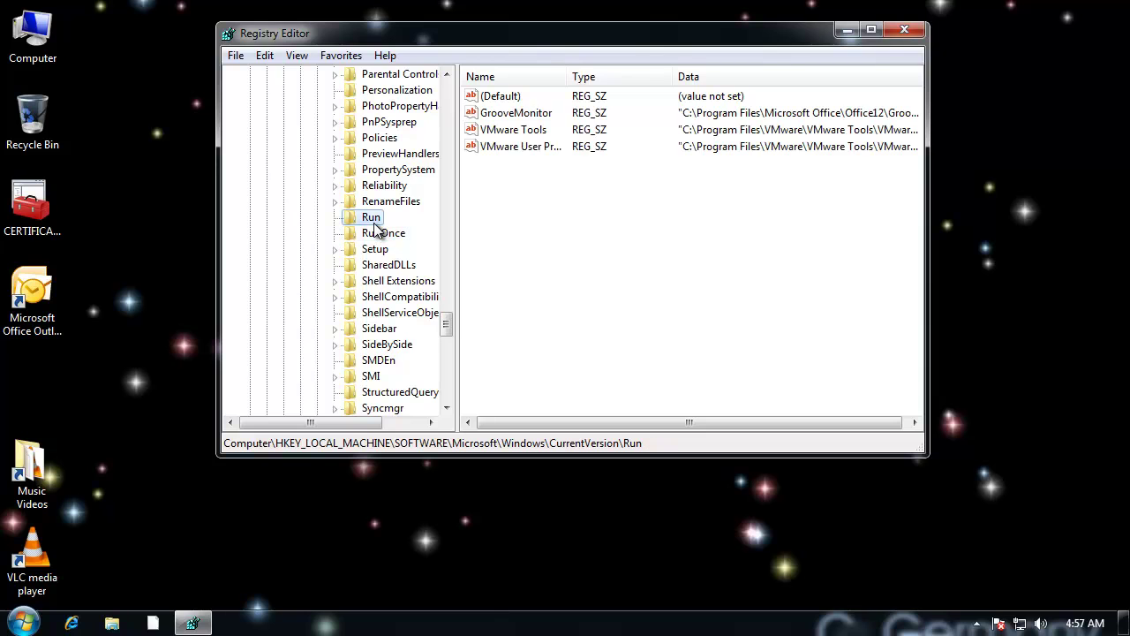
Widen the window and review the names and program paths of the startup values in the Run key.
{"action": "left_click", "coordinate": [535, 114]}
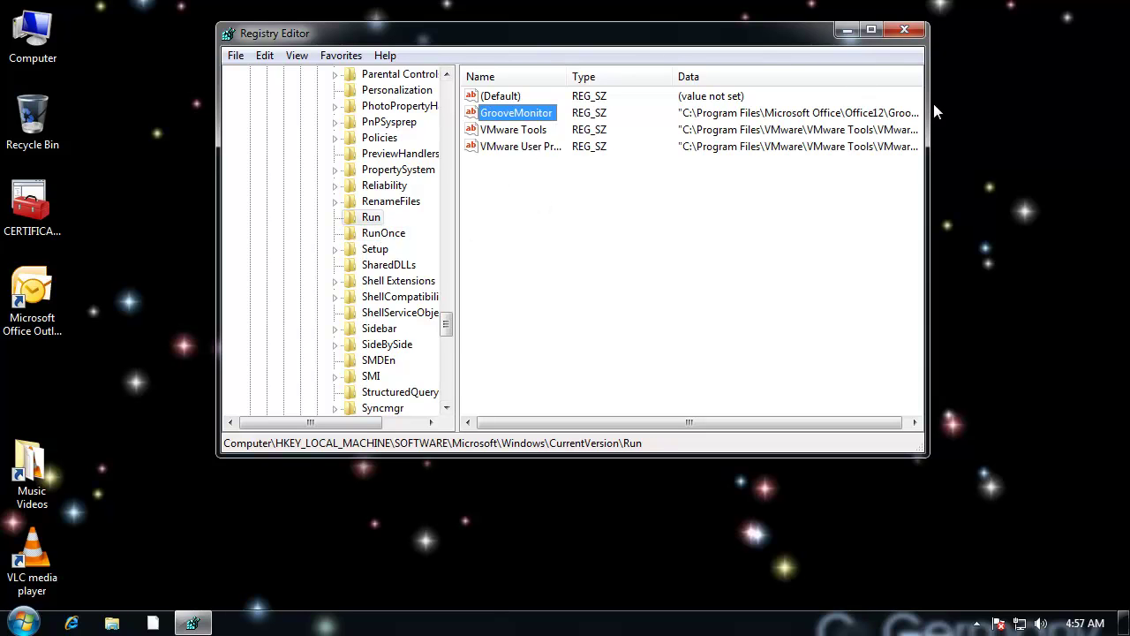
{"action": "left_click_drag", "start_coordinate": [927, 101], "coordinate": [1048, 104]}
{"action": "left_click_drag", "start_coordinate": [900, 46], "coordinate": [802, 51]}
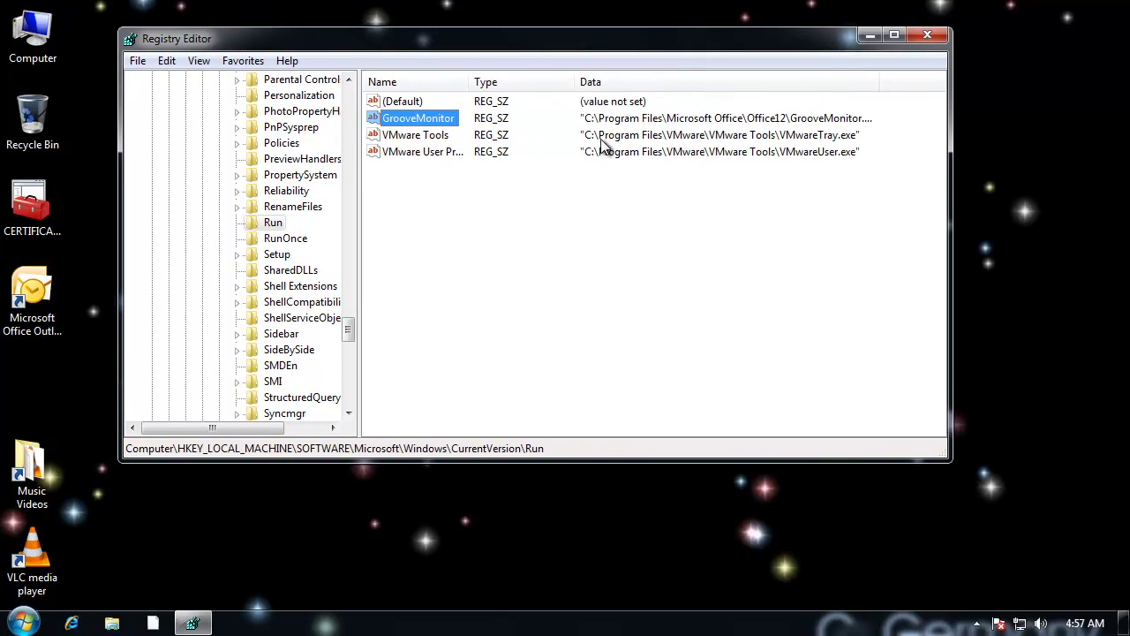
{"action": "left_click", "coordinate": [433, 138]}
{"action": "left_click", "coordinate": [420, 156]}
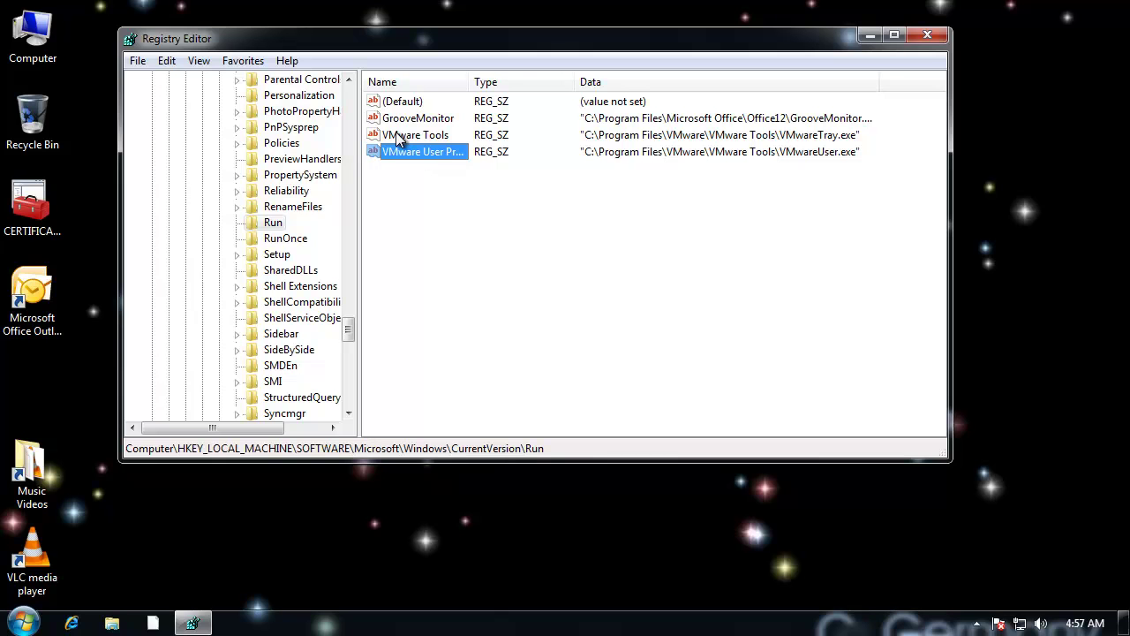
{"action": "left_click_drag", "start_coordinate": [359, 104], "coordinate": [377, 102]}
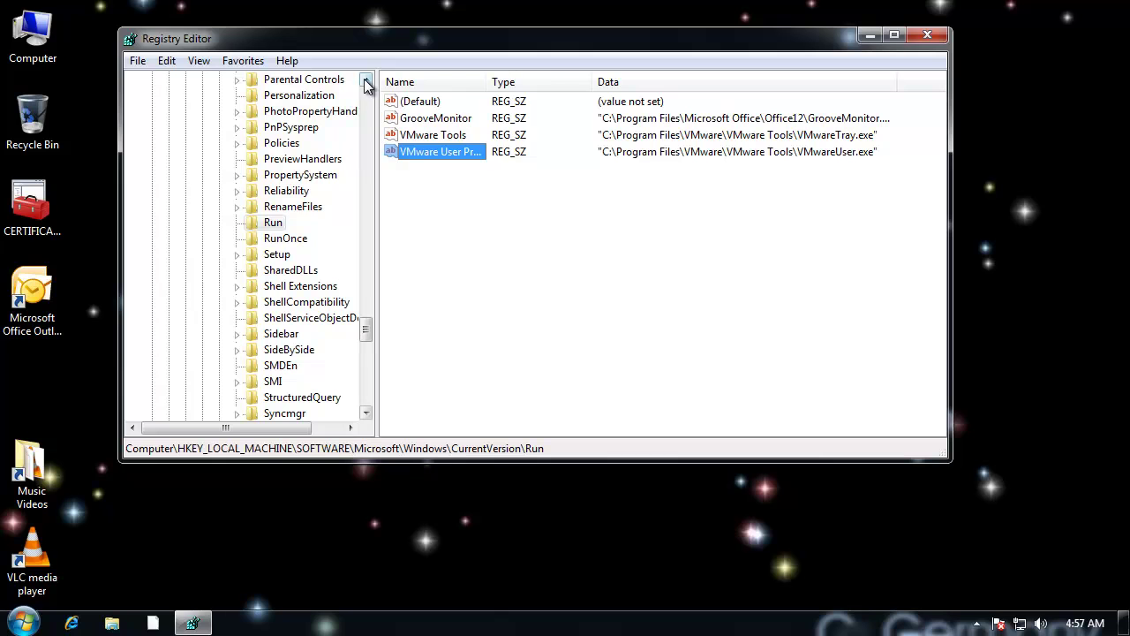
{"action": "right_click", "coordinate": [279, 221]}
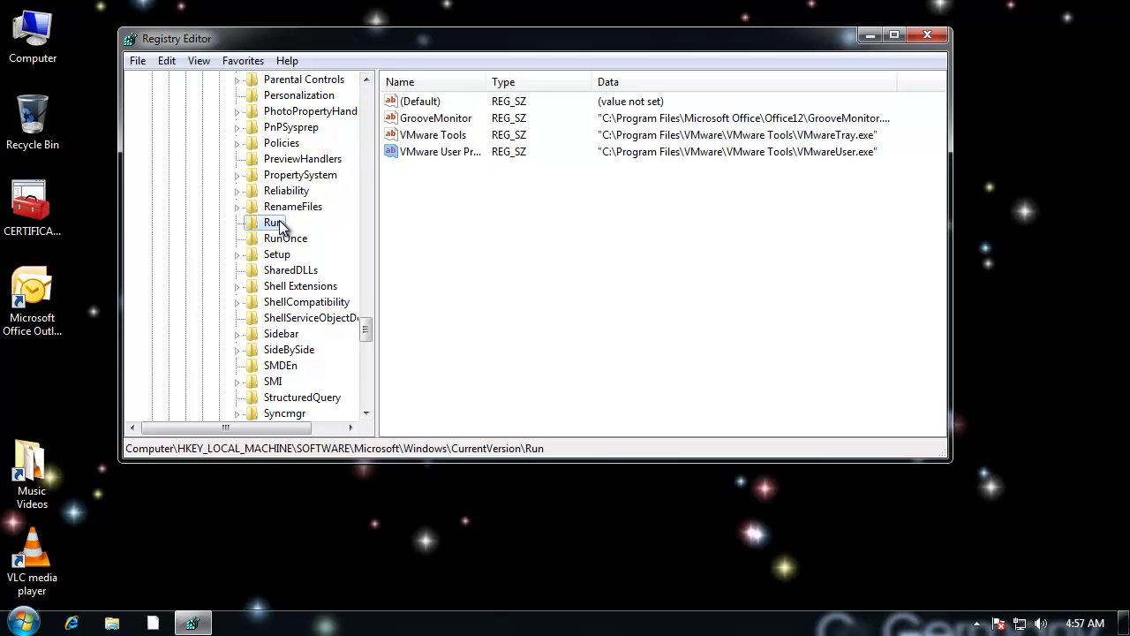
{"action": "left_click", "coordinate": [446, 102]}
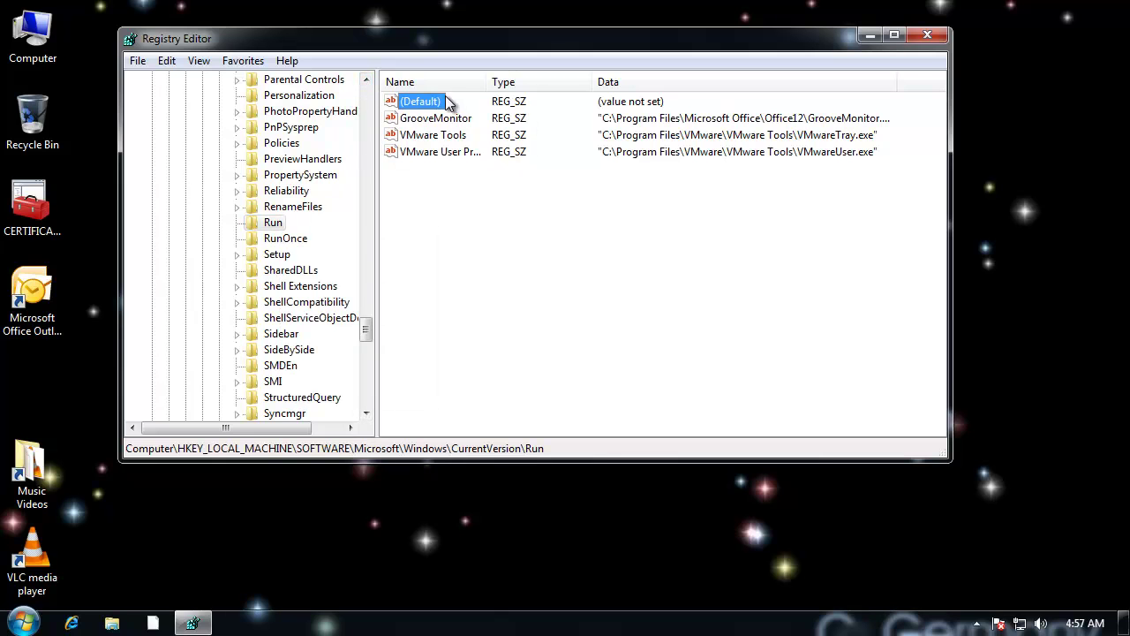
{"action": "left_click", "coordinate": [450, 122]}
{"action": "left_click", "coordinate": [454, 151]}
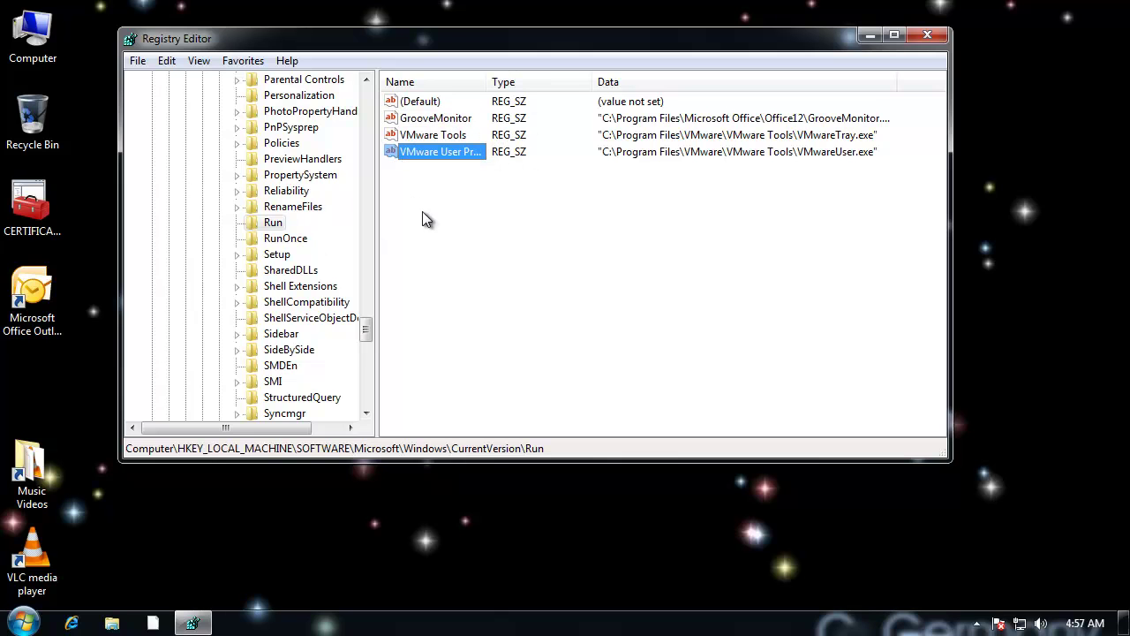
Create a new string value in the Run key.
{"action": "left_click", "coordinate": [274, 225]}
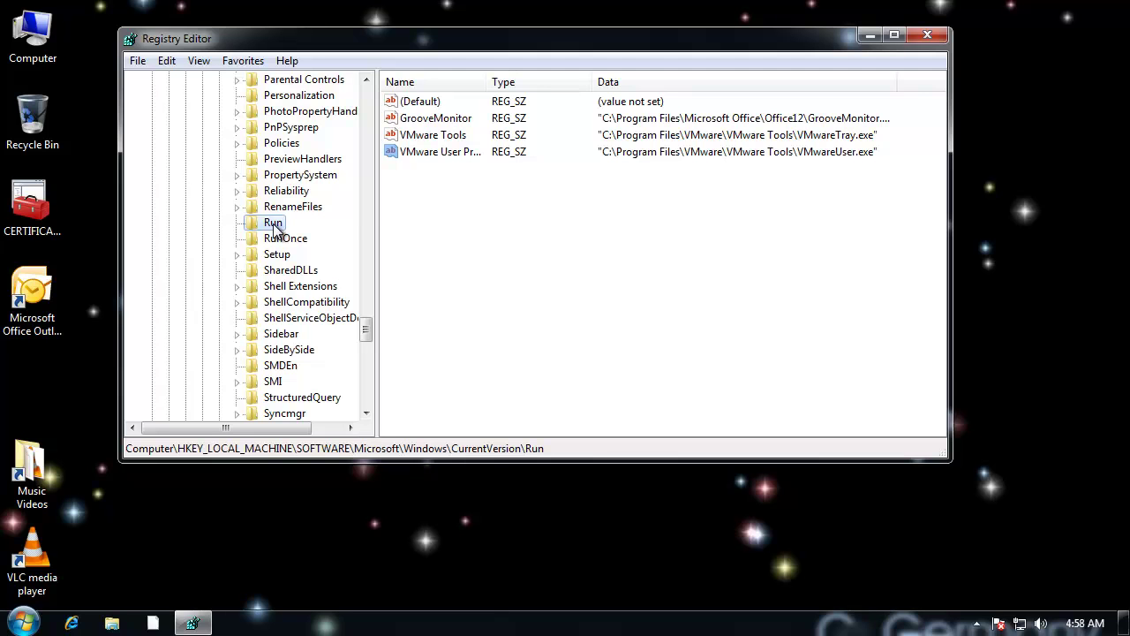
{"action": "right_click", "coordinate": [276, 228]}
{"action": "mouse_move", "coordinate": [324, 250]}
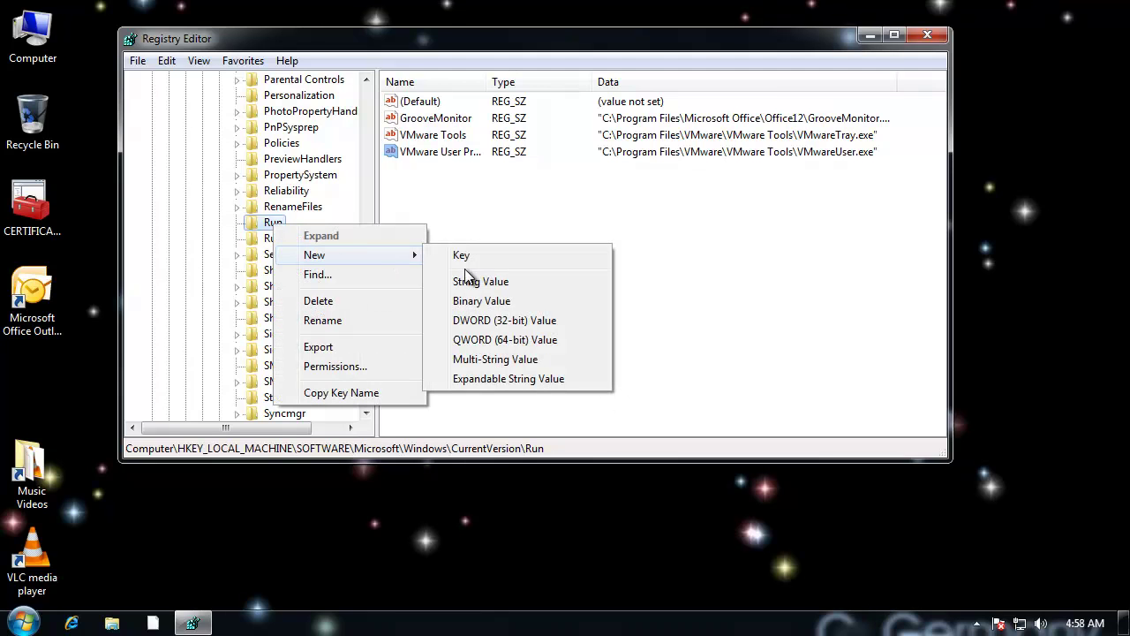
{"action": "left_click", "coordinate": [484, 281]}
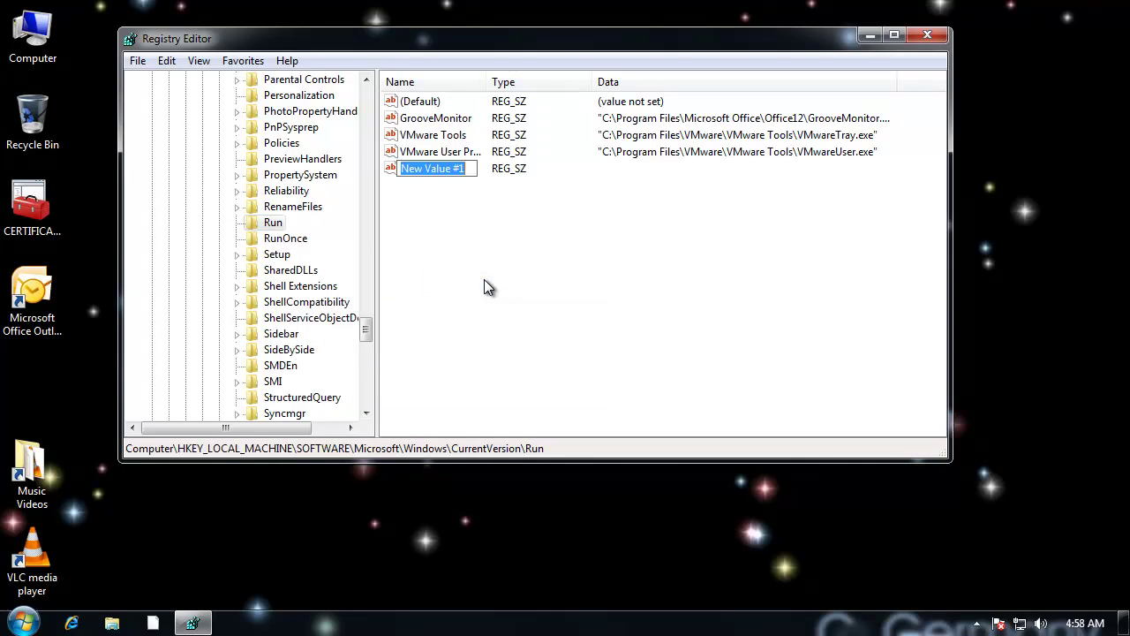
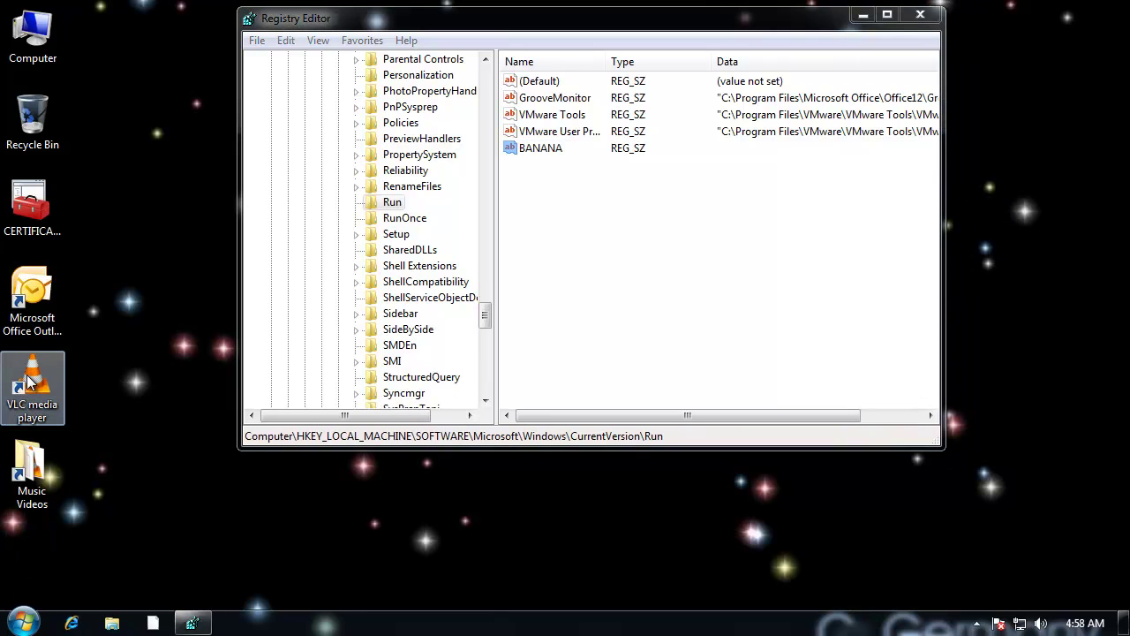
Open the Music Videos folder from the desktop and enlarge its window to show all files.
{"action": "double_click", "coordinate": [36, 477]}
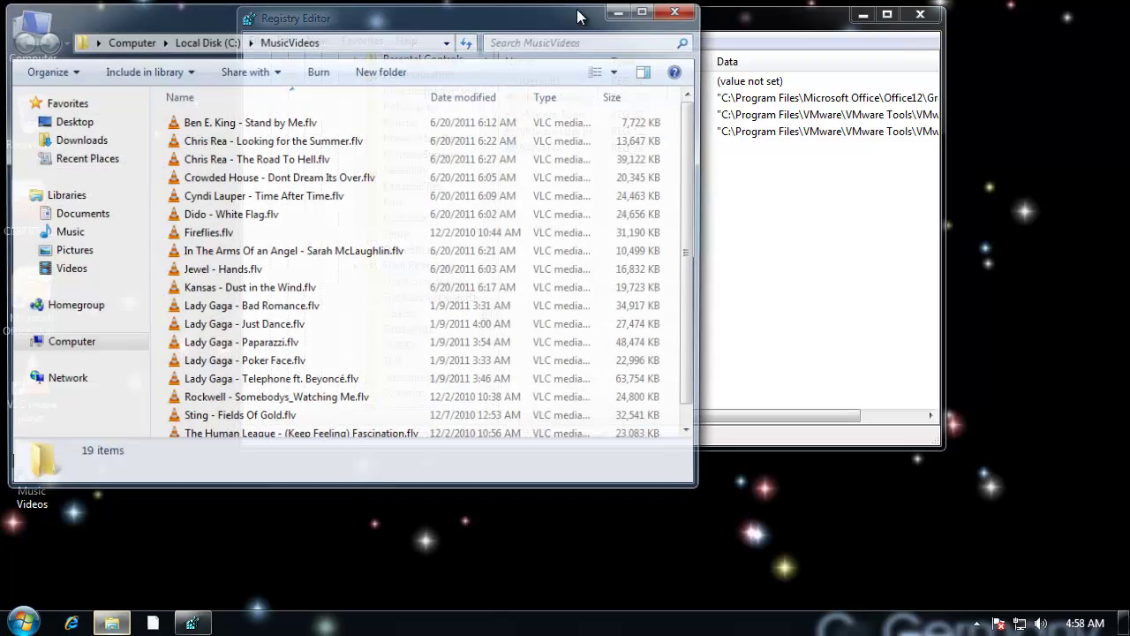
{"action": "scroll", "coordinate": [700, 186], "scroll_direction": "down", "scroll_amount": 1}
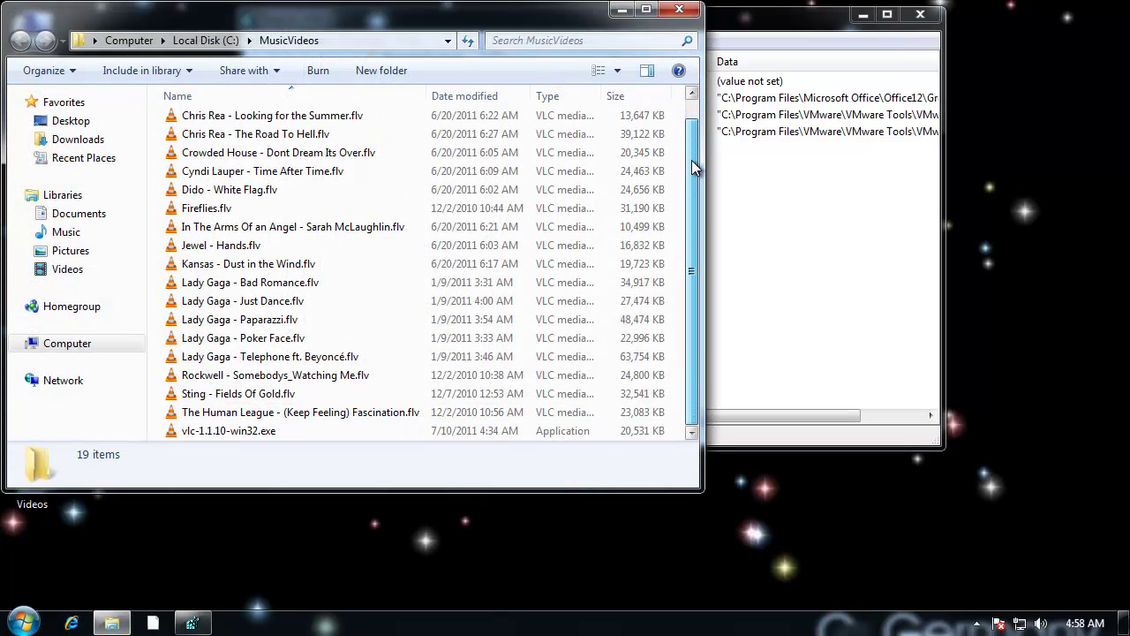
{"action": "left_click_drag", "start_coordinate": [565, 7], "coordinate": [613, 7]}
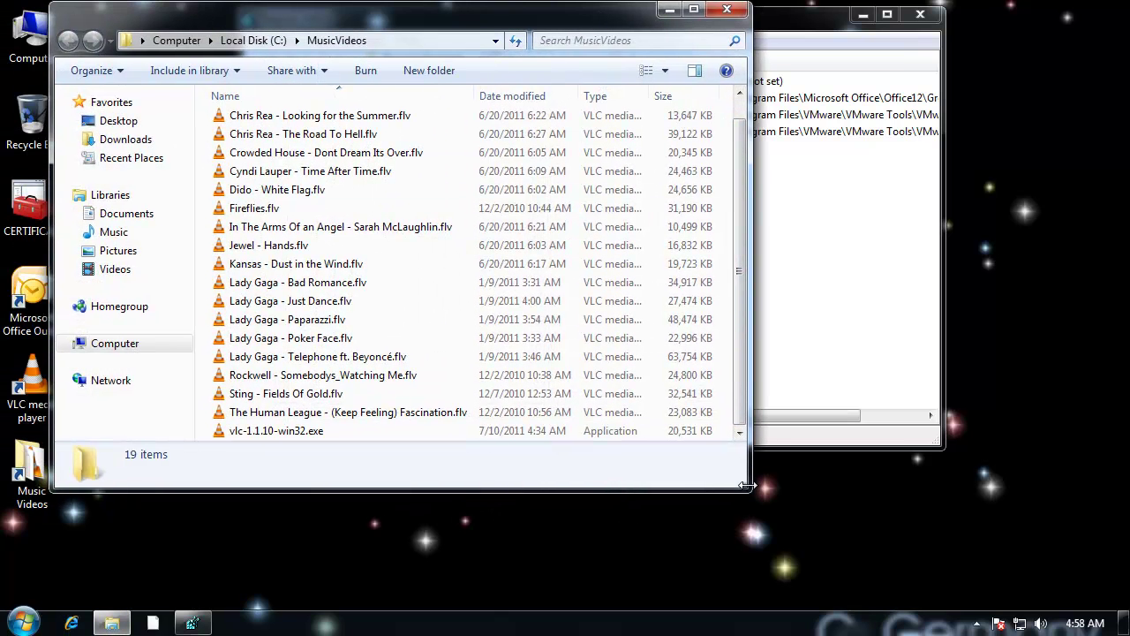
{"action": "left_click_drag", "start_coordinate": [747, 486], "coordinate": [779, 548]}
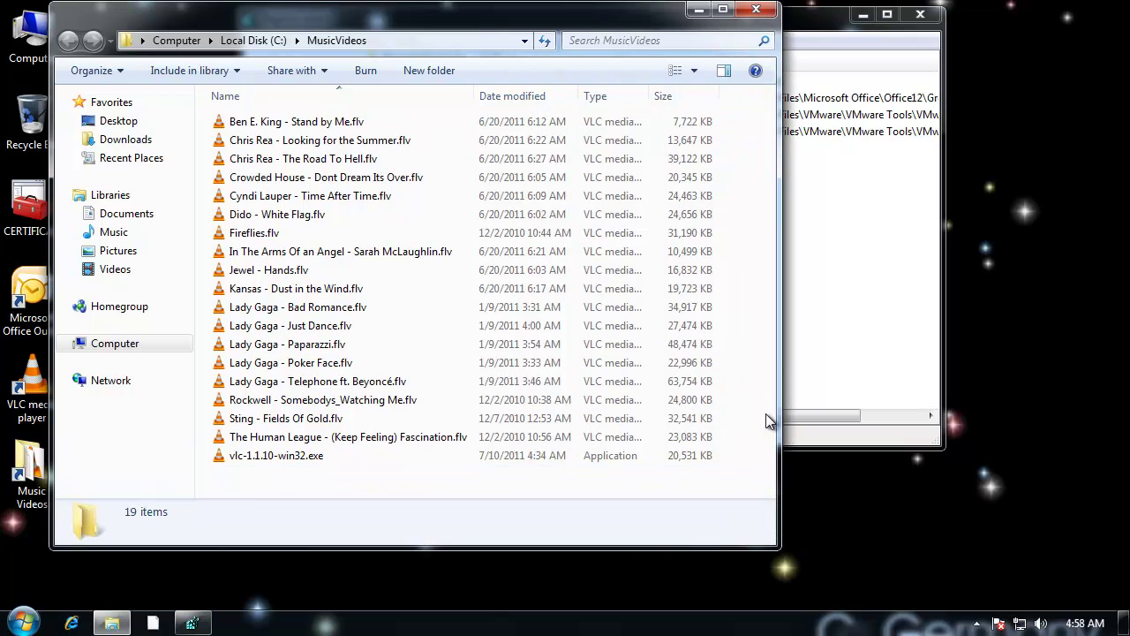
Select the file Cyndi Lauper - Time After Time.flv and move the folder window clear of the desktop icons.
{"action": "left_click", "coordinate": [261, 456]}
{"action": "left_click", "coordinate": [265, 252]}
{"action": "left_click", "coordinate": [269, 195]}
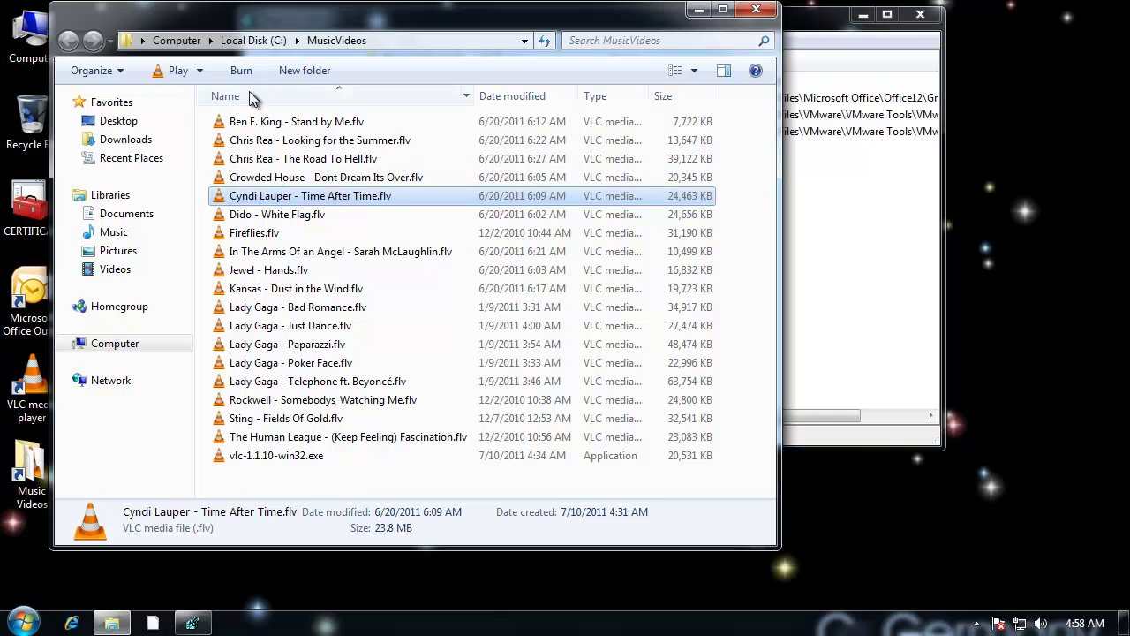
{"action": "left_click_drag", "start_coordinate": [212, 16], "coordinate": [289, 20]}
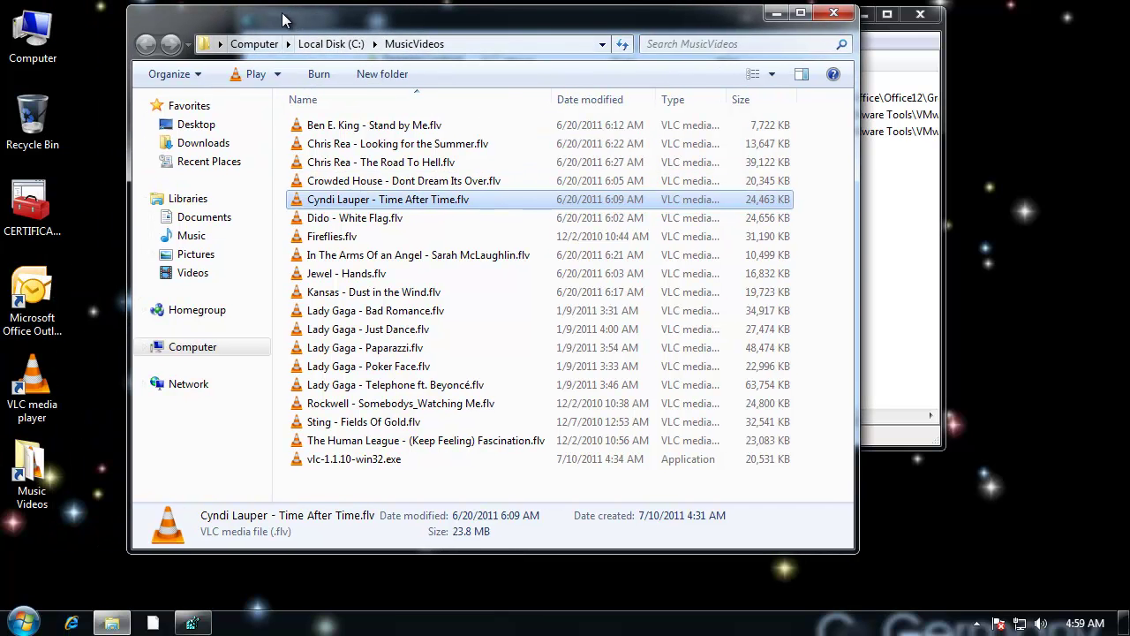
Check which program is offered for opening Cyndi Lauper - Time After Time.flv, leaving the file association as it is.
{"action": "right_click", "coordinate": [399, 203]}
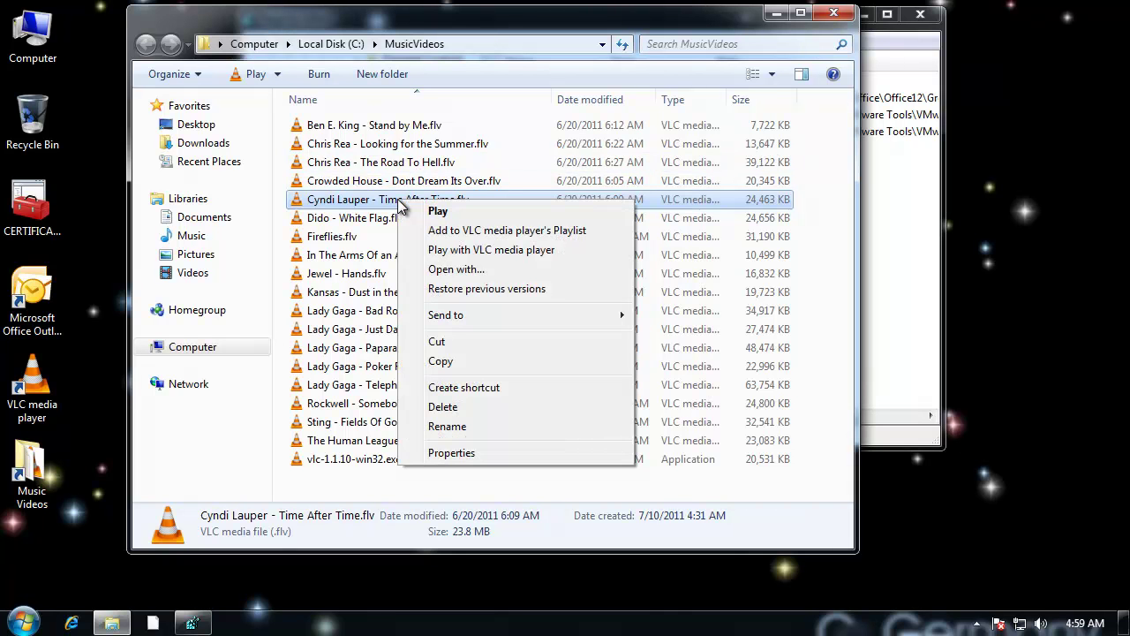
{"action": "left_click", "coordinate": [453, 269]}
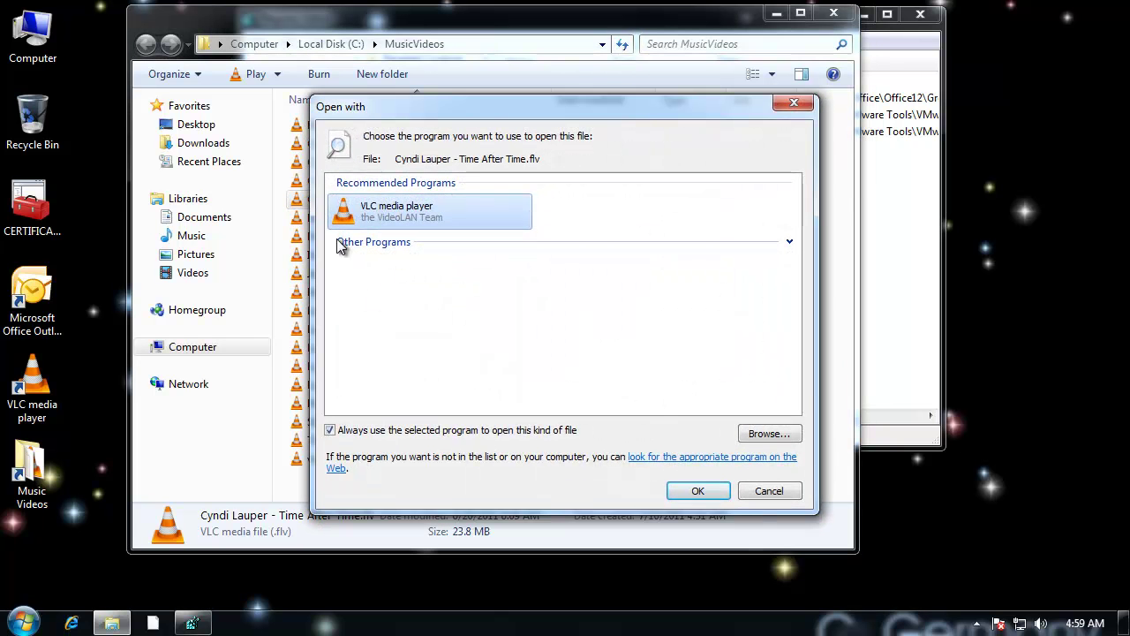
{"action": "left_click", "coordinate": [768, 490]}
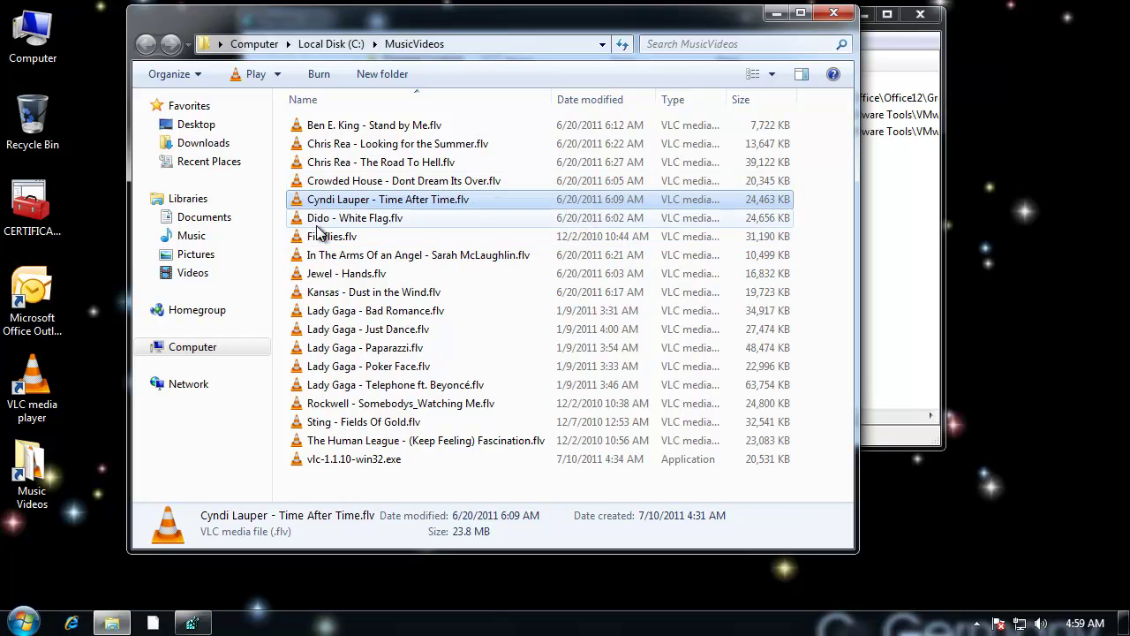
Copy the folder path C:\MusicVideos and select the file Fireflies.flv.
{"action": "left_click", "coordinate": [349, 240]}
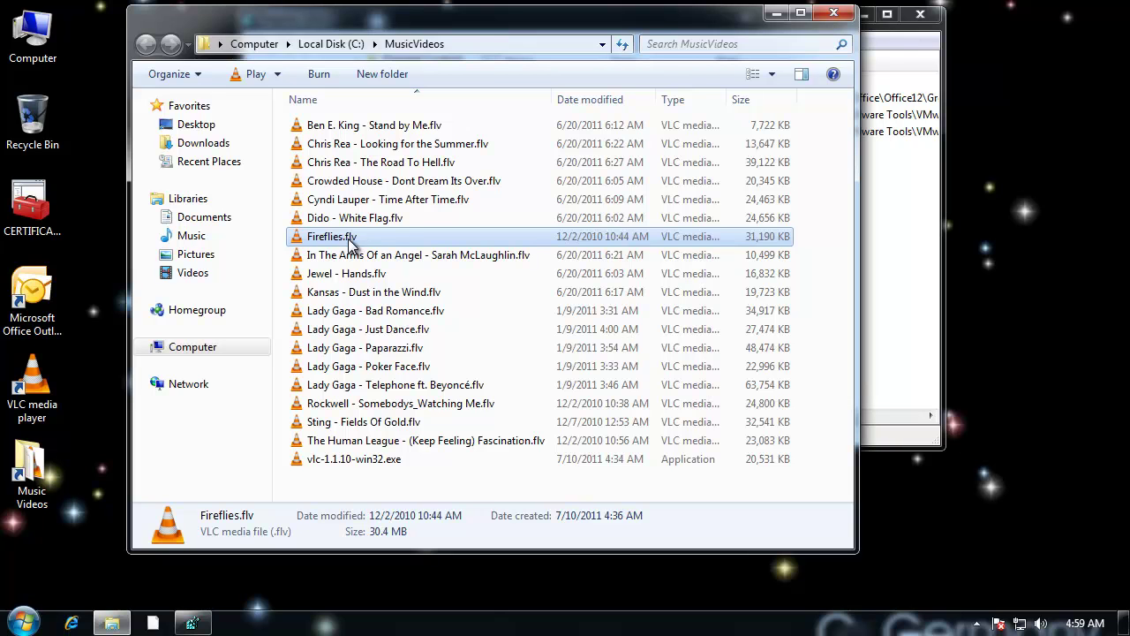
{"action": "left_click", "coordinate": [479, 42]}
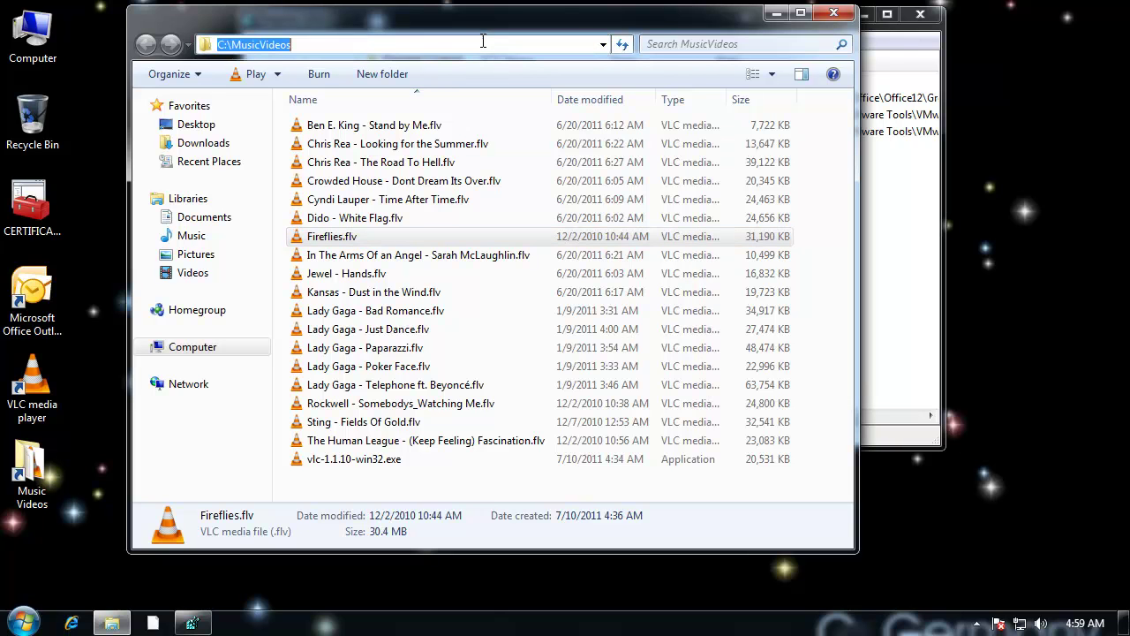
{"action": "left_click", "coordinate": [360, 44]}
{"action": "left_click_drag", "start_coordinate": [363, 25], "coordinate": [216, 60]}
{"action": "right_click", "coordinate": [296, 59]}
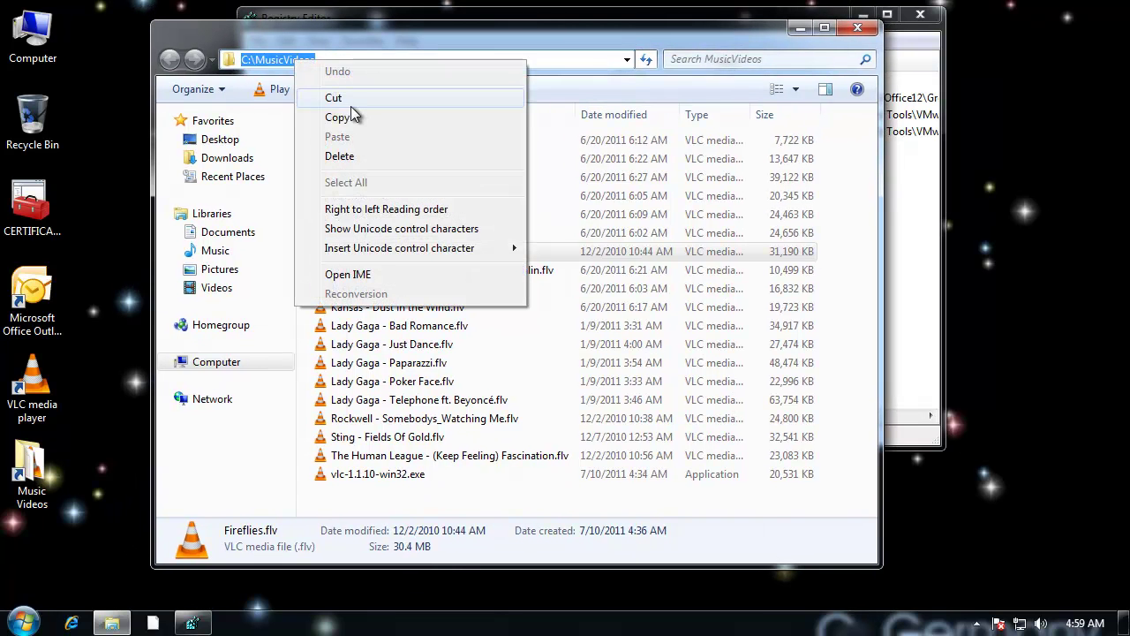
{"action": "left_click", "coordinate": [350, 117]}
{"action": "left_click", "coordinate": [346, 58]}
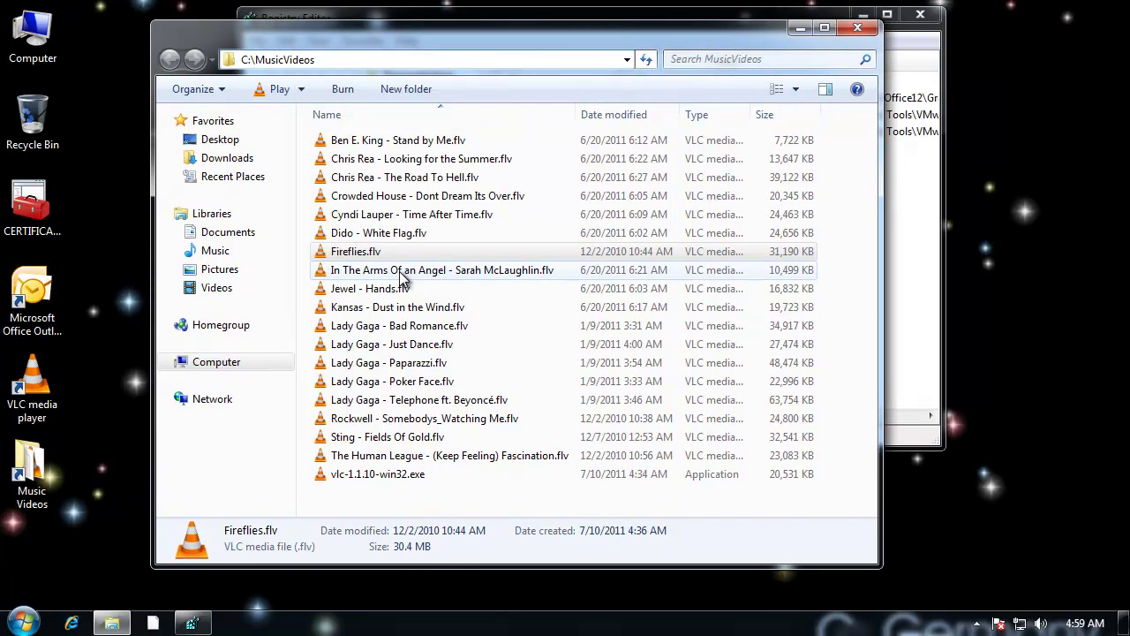
{"action": "left_click", "coordinate": [353, 256]}
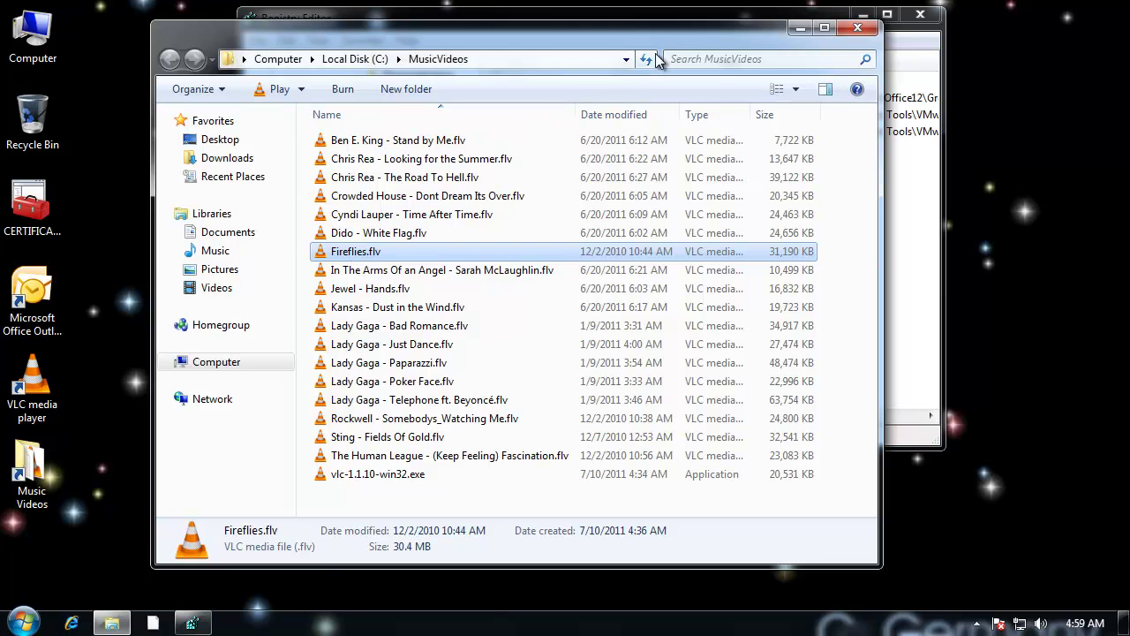
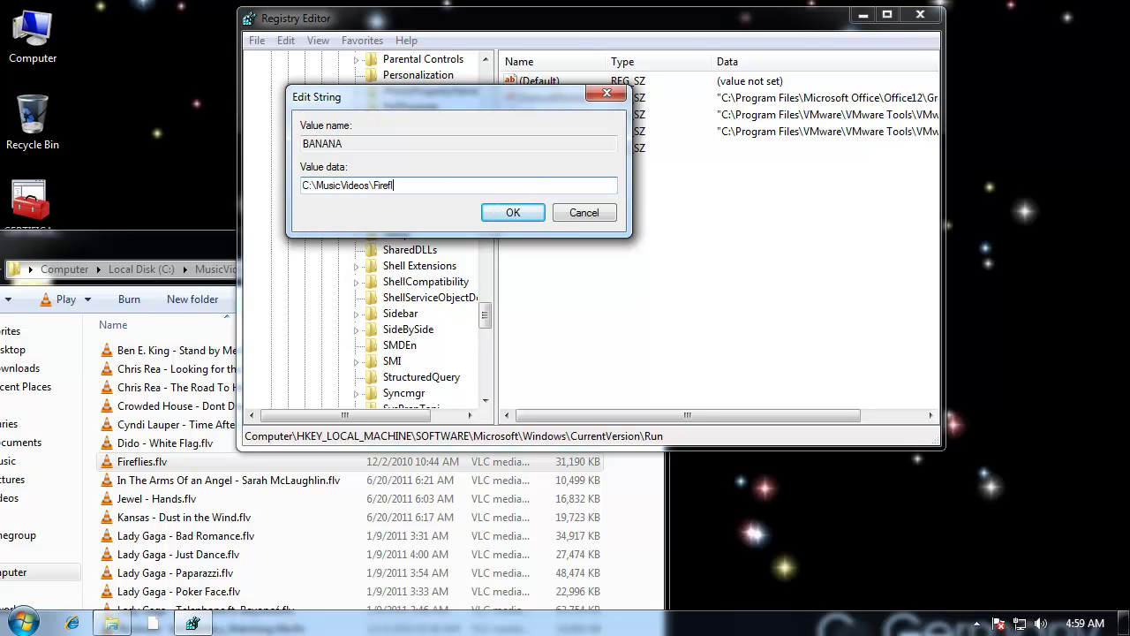
Set the BANANA string value's data to C:\MusicVideos\Fireflies.flv and reopen the value to check the path.
{"action": "type", "text": ".flv"}
{"action": "key", "text": "Return"}
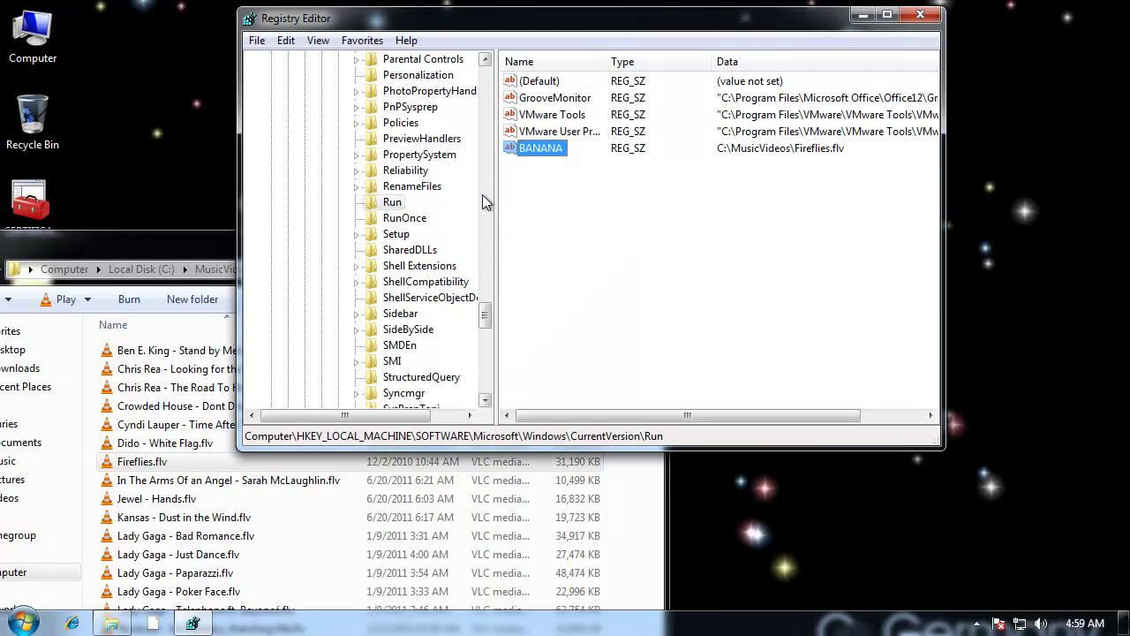
{"action": "double_click", "coordinate": [551, 148]}
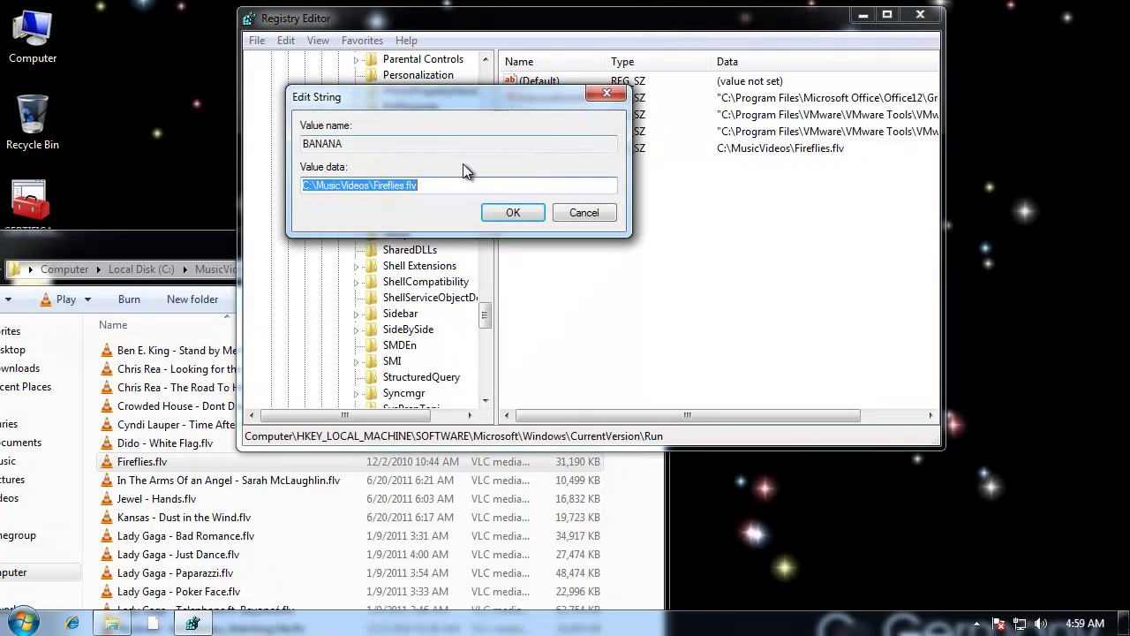
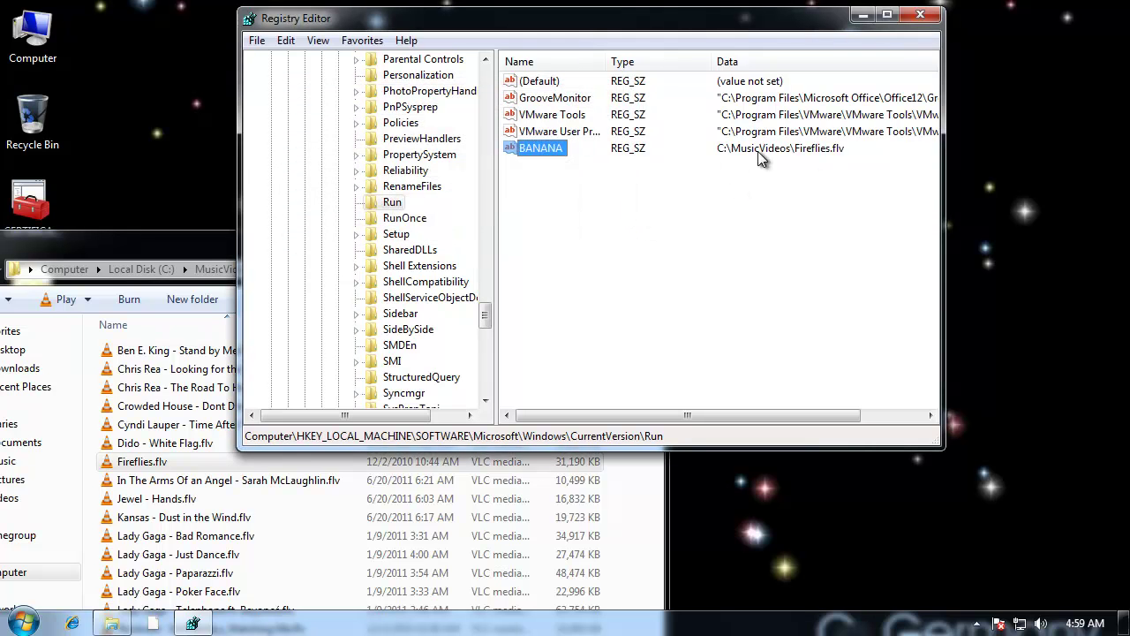
Close the Registry Editor and the MusicVideos folder window.
{"action": "left_click", "coordinate": [921, 18]}
{"action": "left_click_drag", "start_coordinate": [427, 254], "coordinate": [640, 85]}
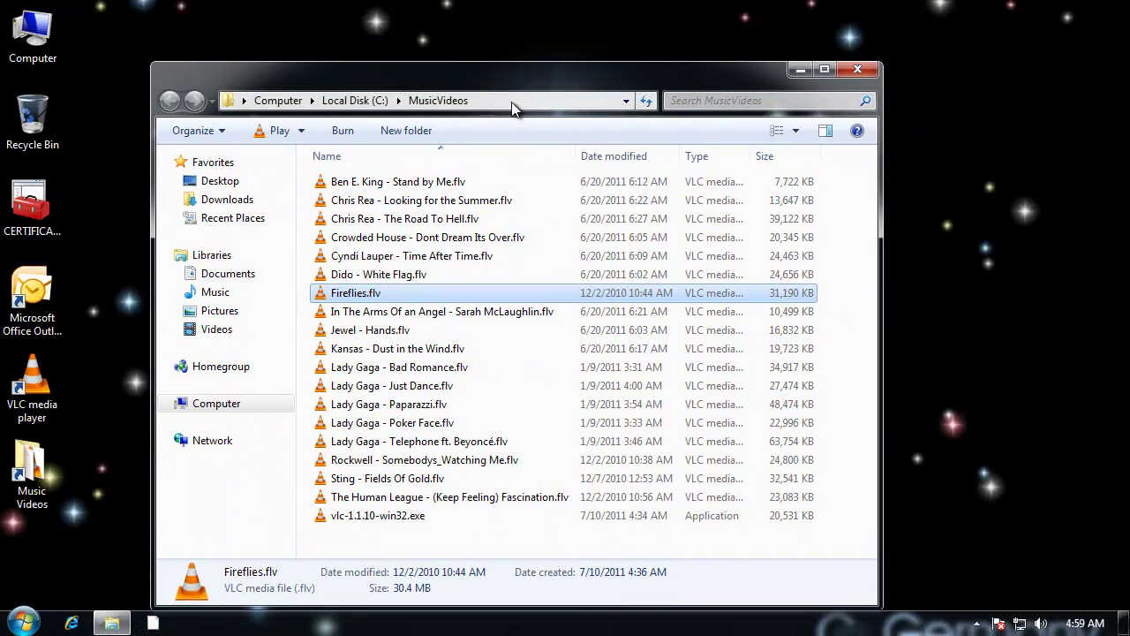
{"action": "left_click", "coordinate": [858, 69]}
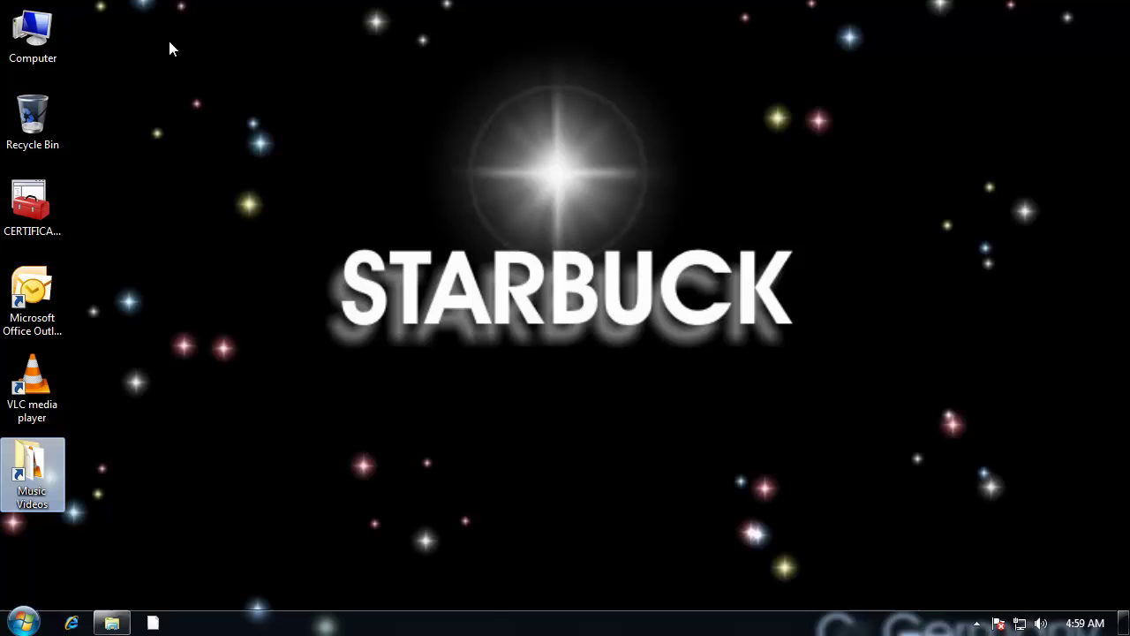
Test the path C:\MusicVideos\Fireflies.flv by opening it from the Computer window.
{"action": "double_click", "coordinate": [21, 30]}
{"action": "left_click_drag", "start_coordinate": [472, 80], "coordinate": [536, 80]}
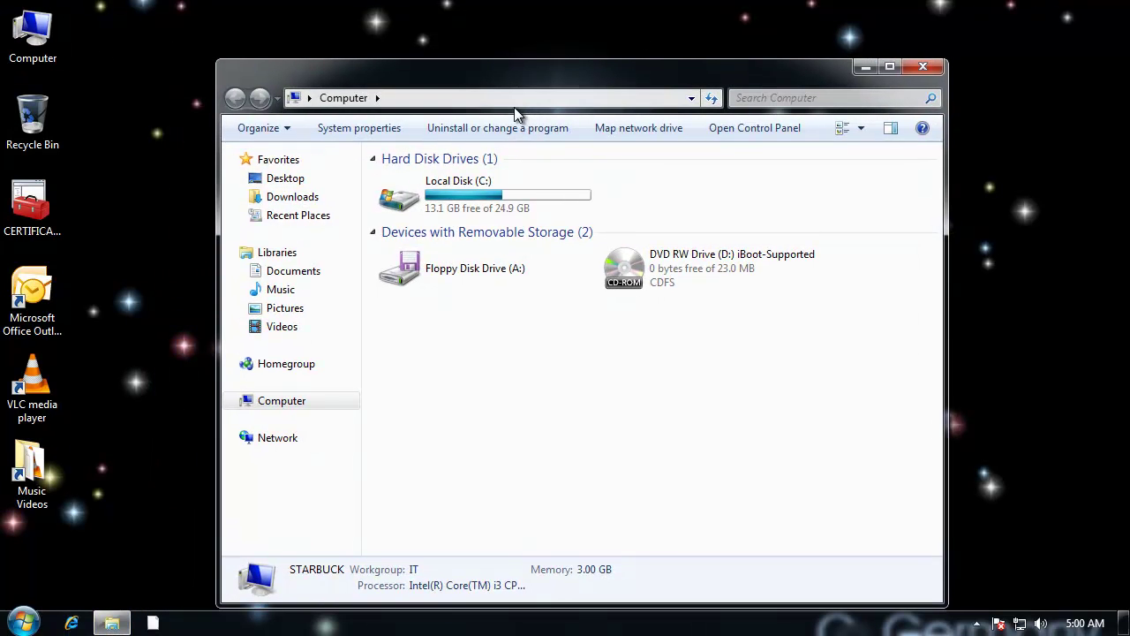
{"action": "left_click", "coordinate": [507, 98]}
{"action": "type", "text": "C:\\MusicVideos\\Fireflies.flv"}
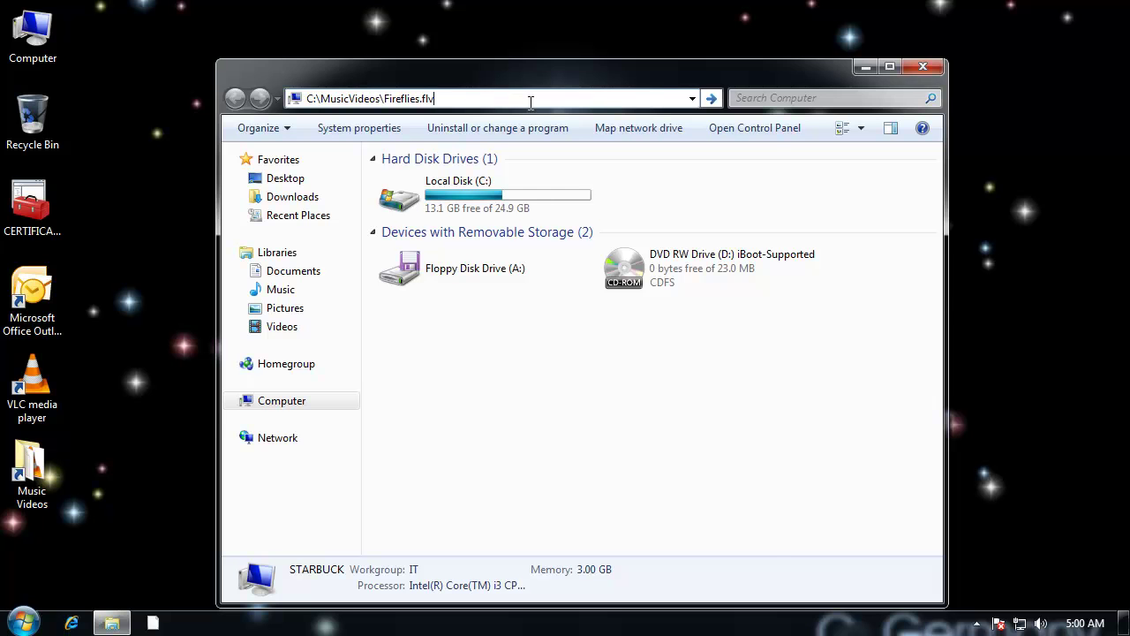
{"action": "key", "text": "Return"}
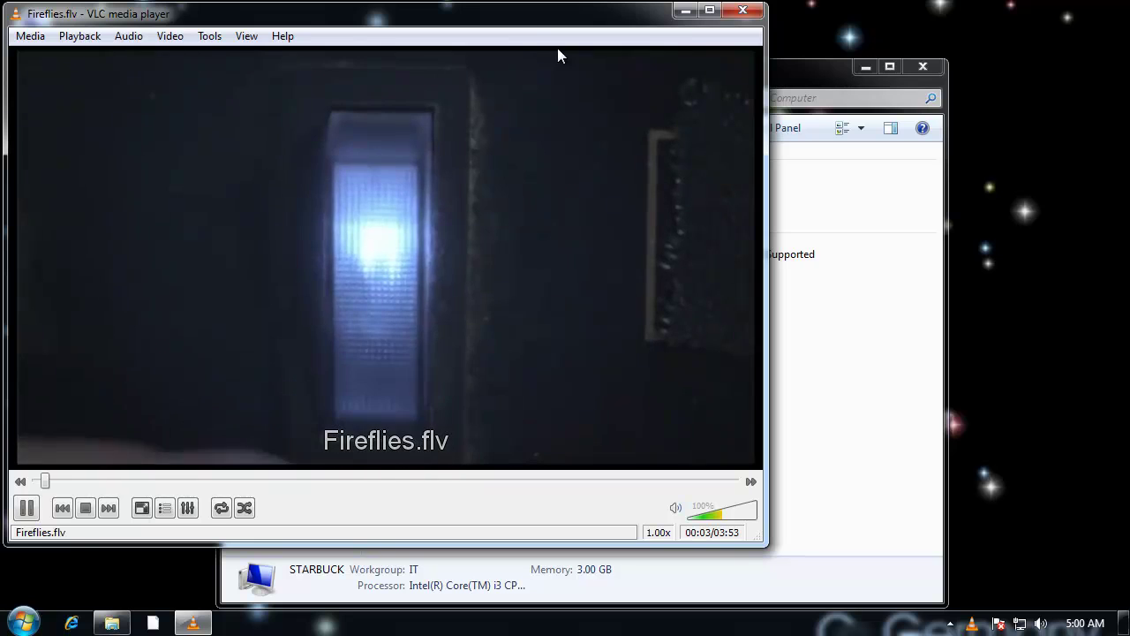
Move the video player clear of the desktop icons, and close the player and the Computer window.
{"action": "left_click_drag", "start_coordinate": [548, 21], "coordinate": [741, 29]}
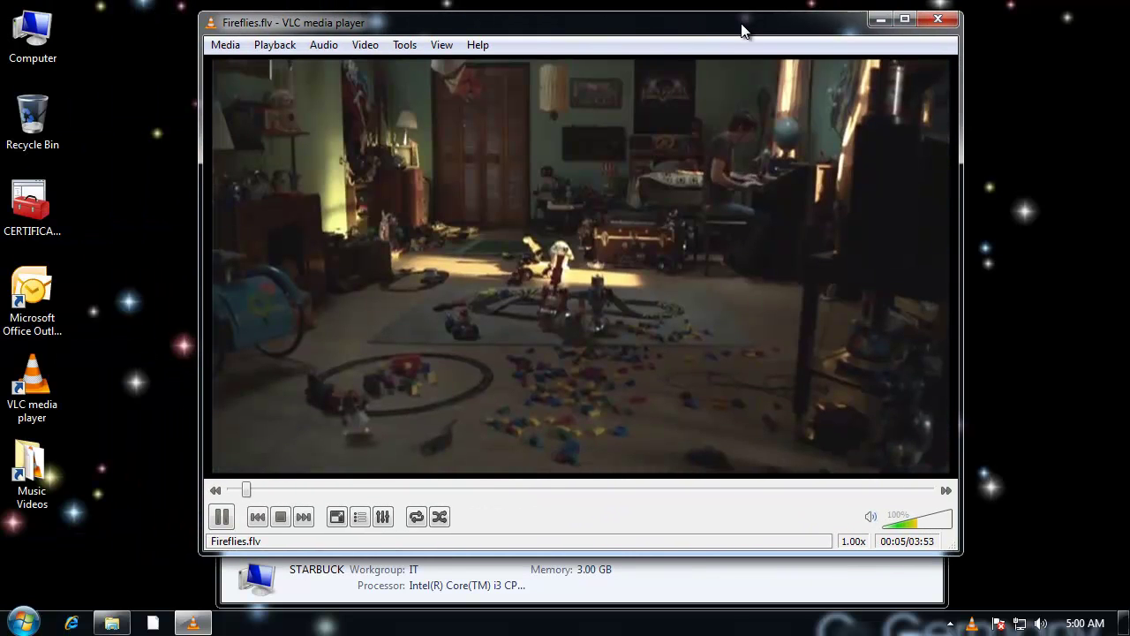
{"action": "left_click", "coordinate": [945, 23]}
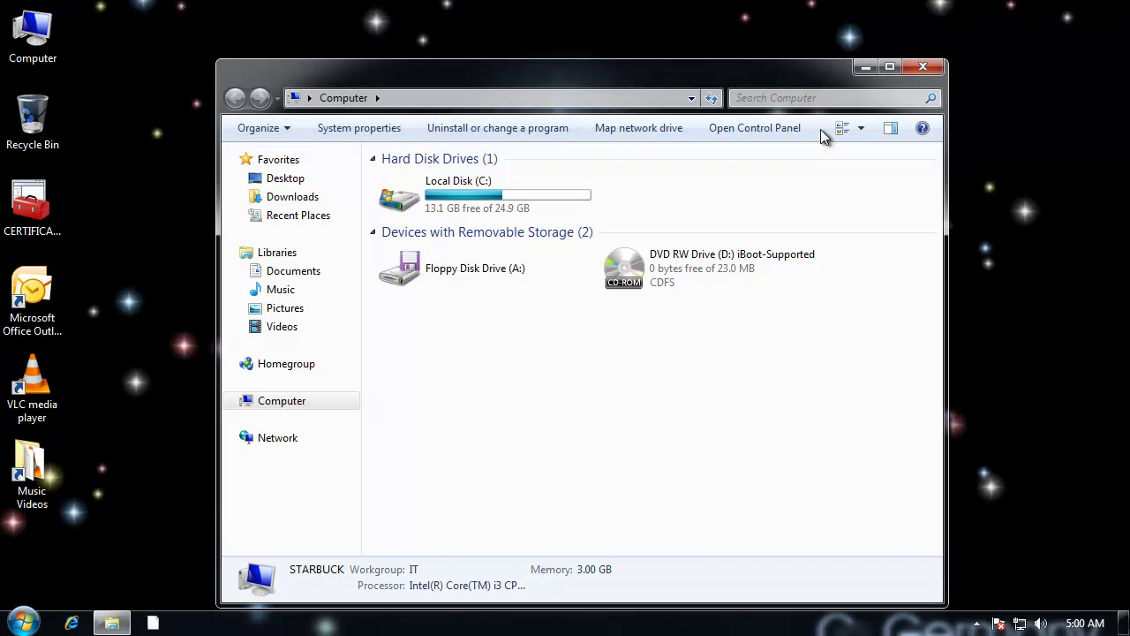
{"action": "left_click", "coordinate": [930, 68]}
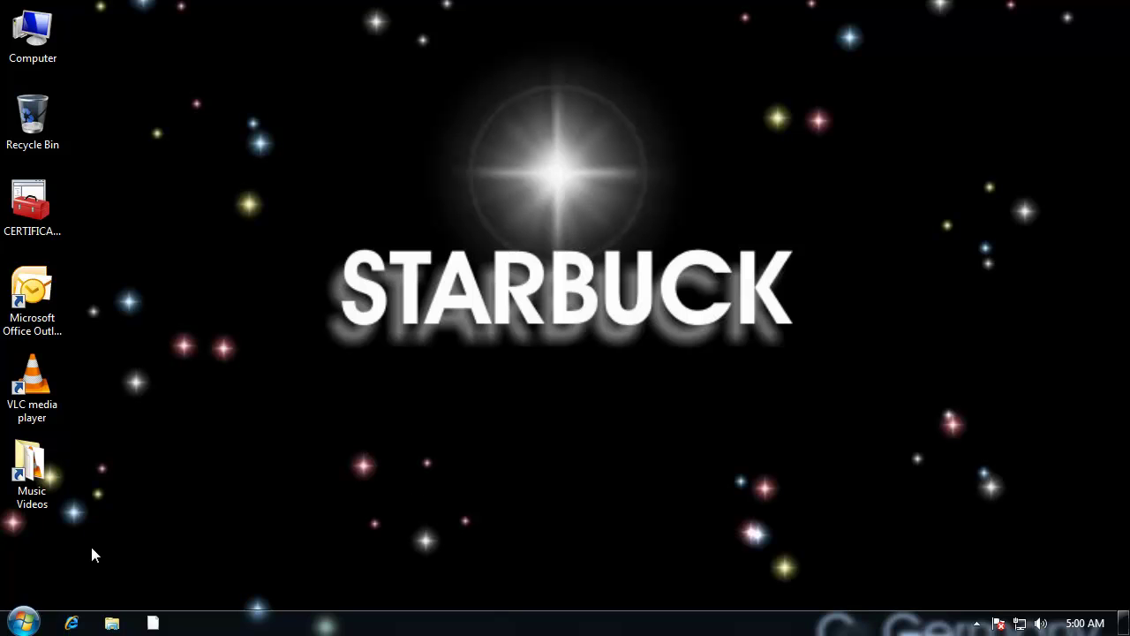
Restart Windows to test the startup entry.
{"action": "left_click", "coordinate": [23, 622]}
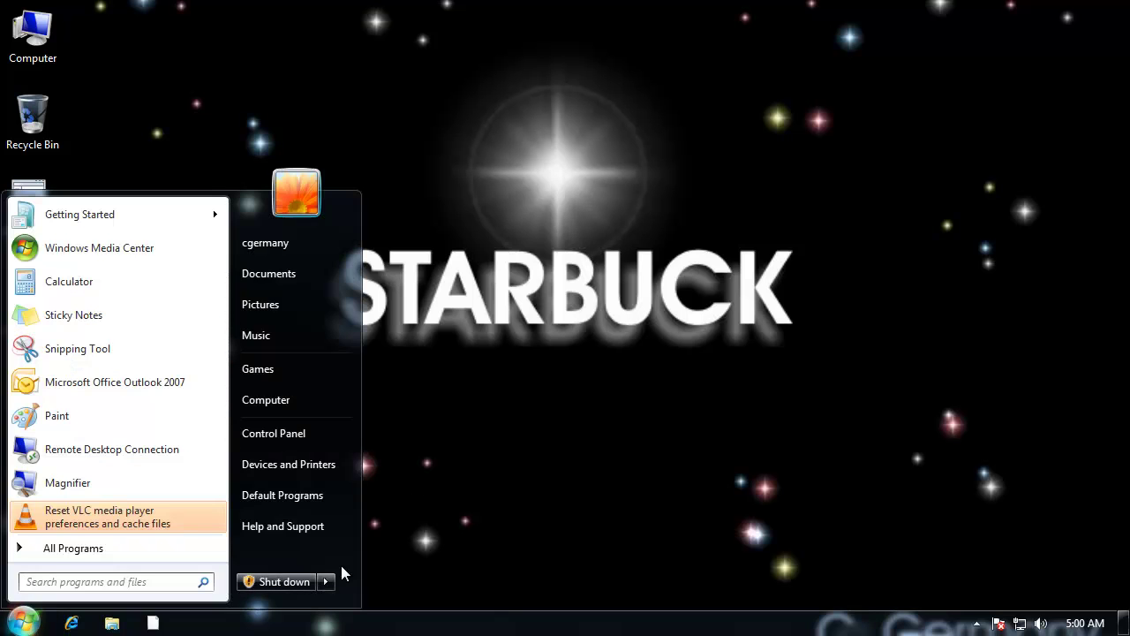
{"action": "mouse_move", "coordinate": [330, 580]}
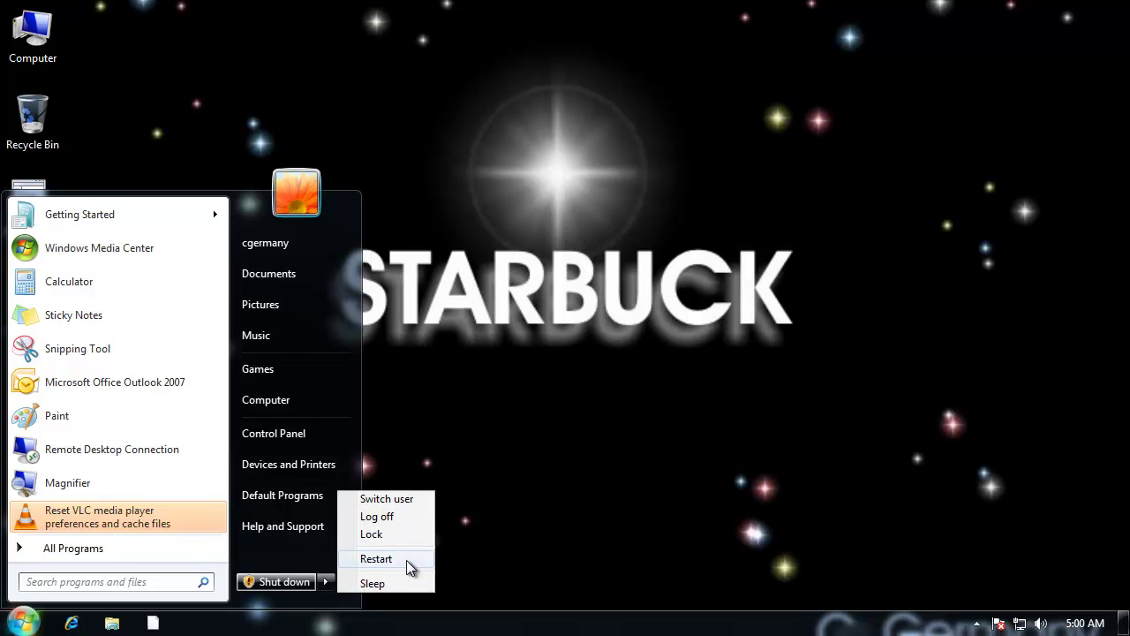
{"action": "left_click", "coordinate": [407, 560]}
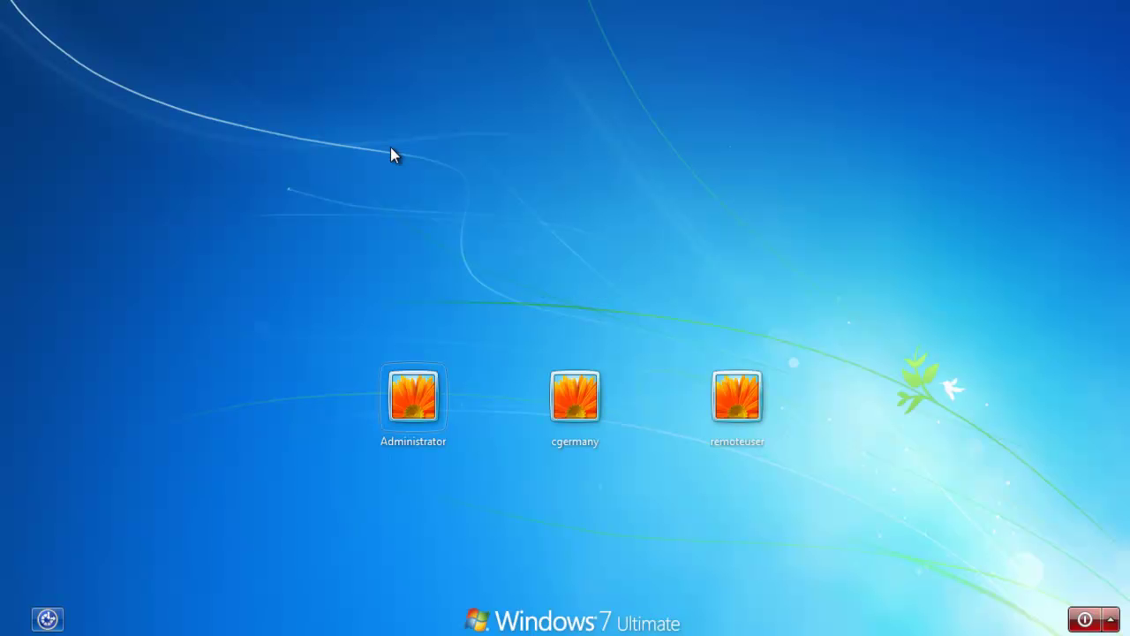
Log on to the previously used user account by entering the account password.
{"action": "left_click", "coordinate": [578, 410]}
{"action": "type", "text": "••••"}
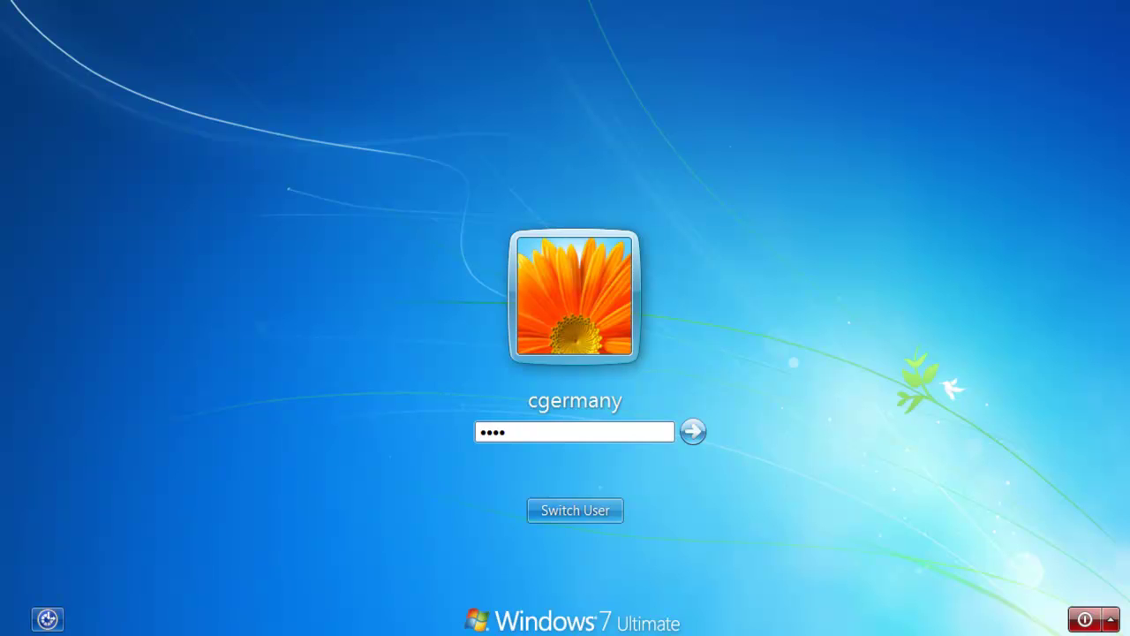
{"action": "key", "text": "Return"}
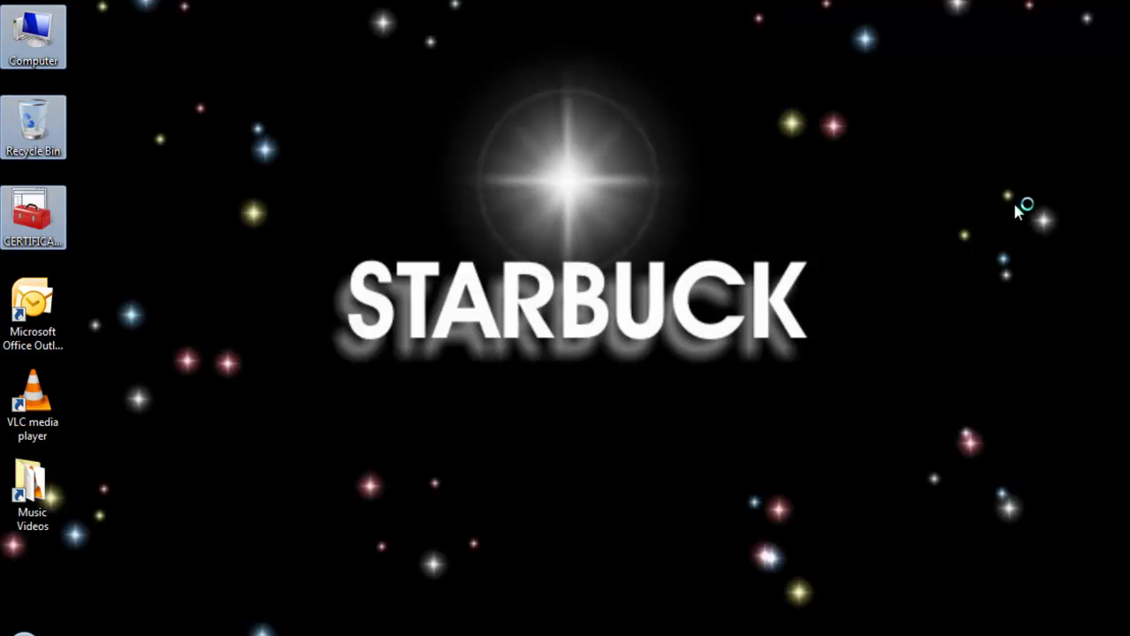
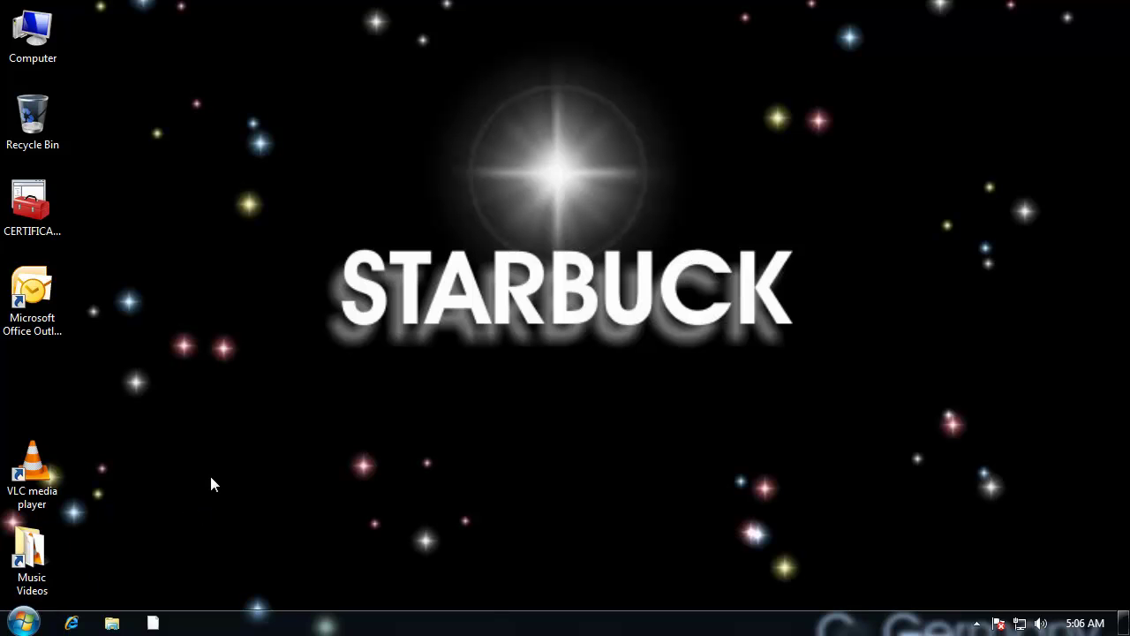
Switch to Internet Explorer, go to Google and open its image search.
{"action": "left_click", "coordinate": [72, 622]}
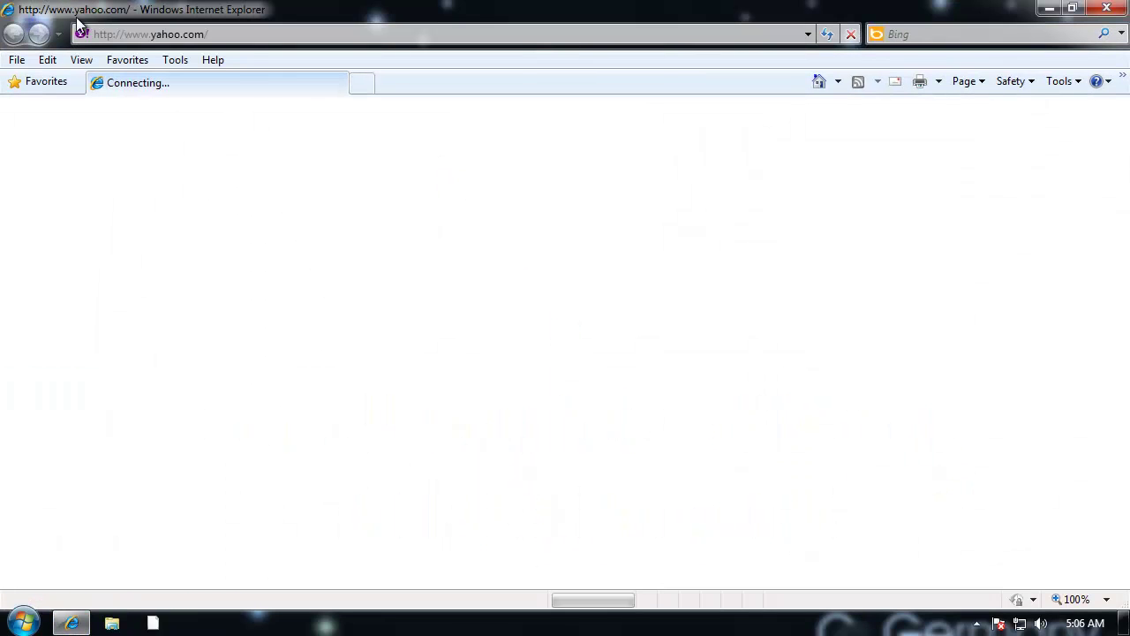
{"action": "left_click", "coordinate": [232, 35]}
{"action": "left_click", "coordinate": [232, 35]}
{"action": "left_click_drag", "start_coordinate": [182, 35], "coordinate": [151, 35]}
{"action": "type", "text": "google"}
{"action": "key", "text": "Return"}
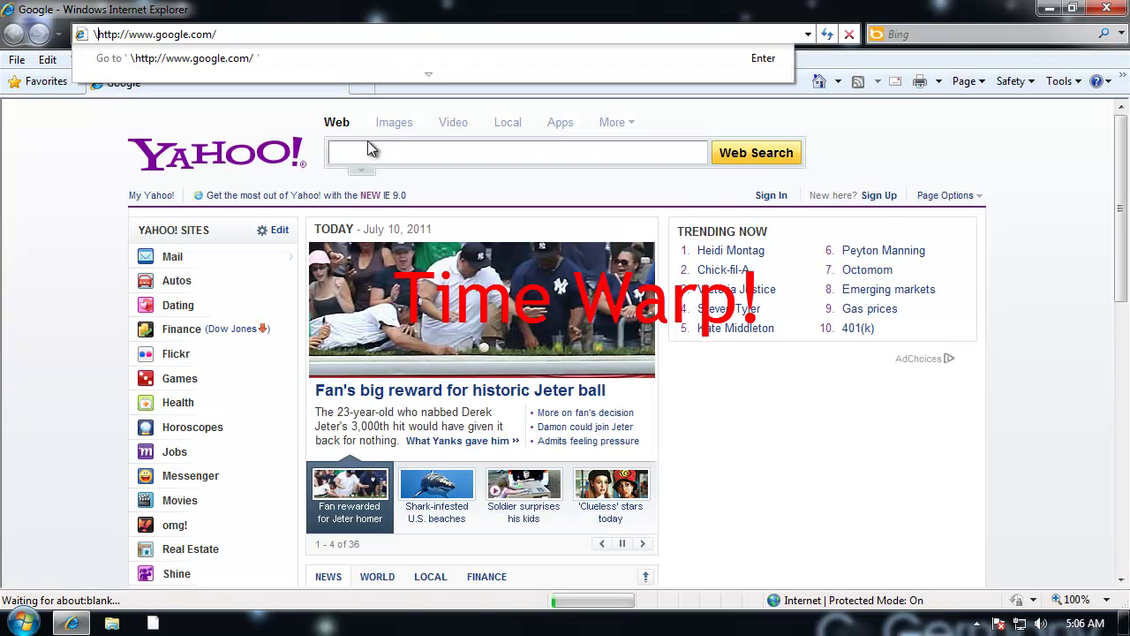
{"action": "left_click", "coordinate": [65, 139]}
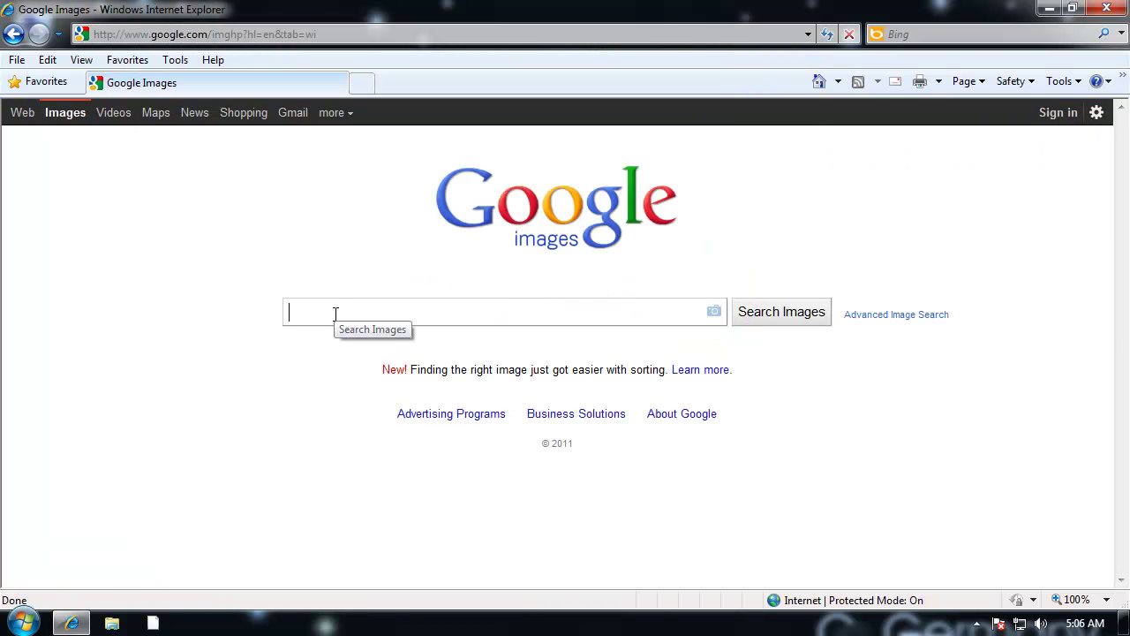
Search Google Images for "my little pony" and look through the first results.
{"action": "type", "text": "my little pony"}
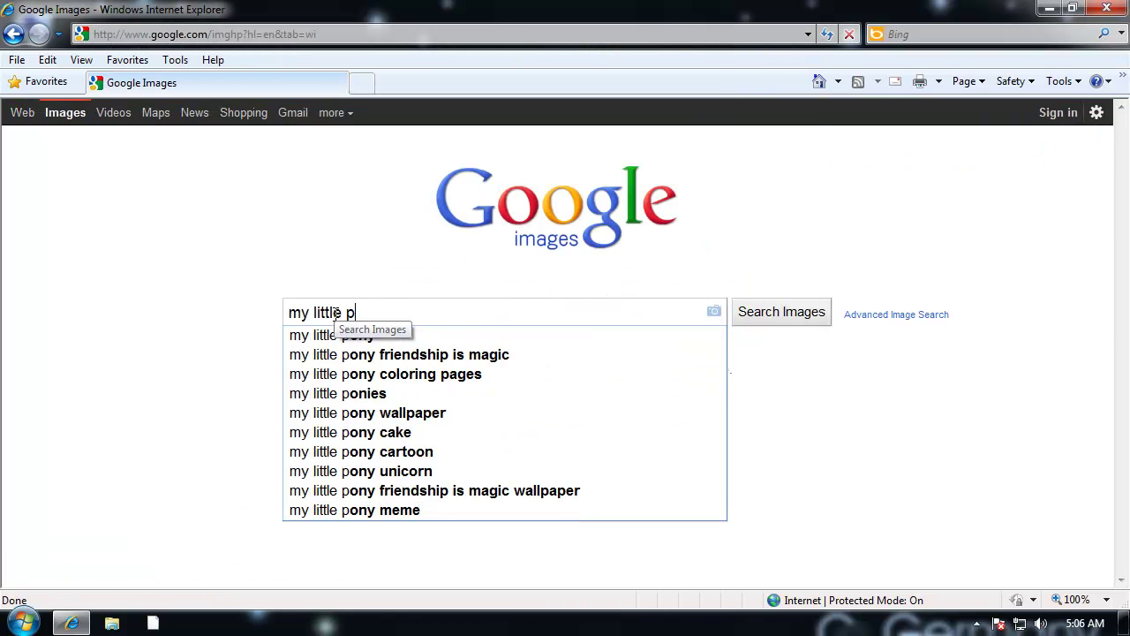
{"action": "key", "text": "Return"}
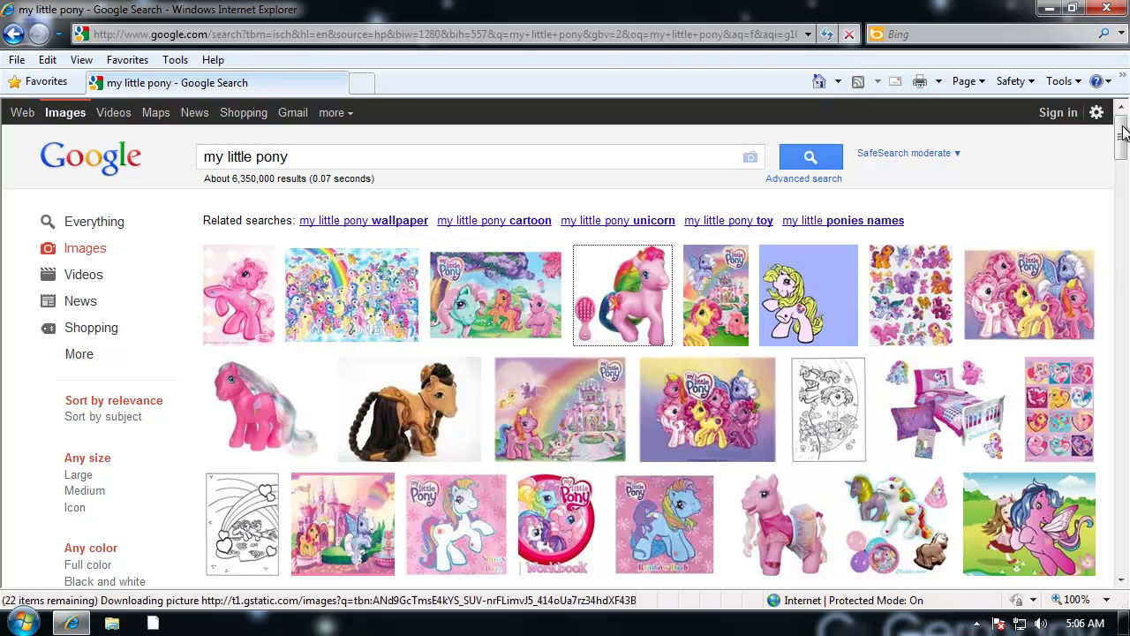
{"action": "left_click_drag", "start_coordinate": [1123, 134], "coordinate": [1126, 144]}
{"action": "scroll", "coordinate": [1123, 144], "scroll_direction": "up", "scroll_amount": 1}
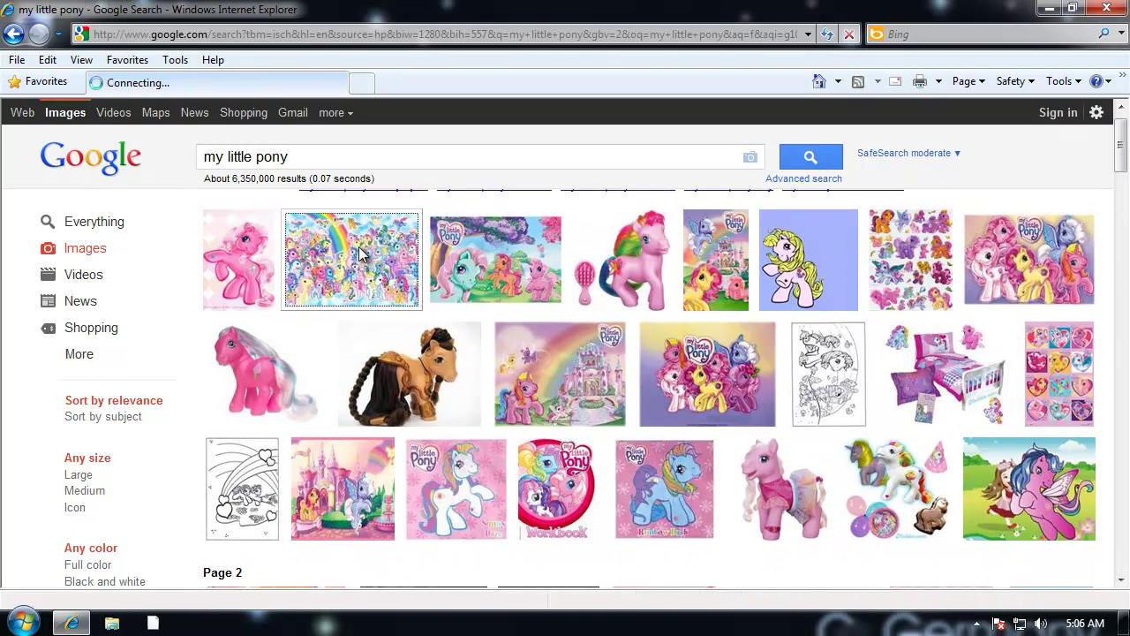
Open the picture of the crowd of ponies under a rainbow from the search results and start saving it.
{"action": "left_click", "coordinate": [359, 246]}
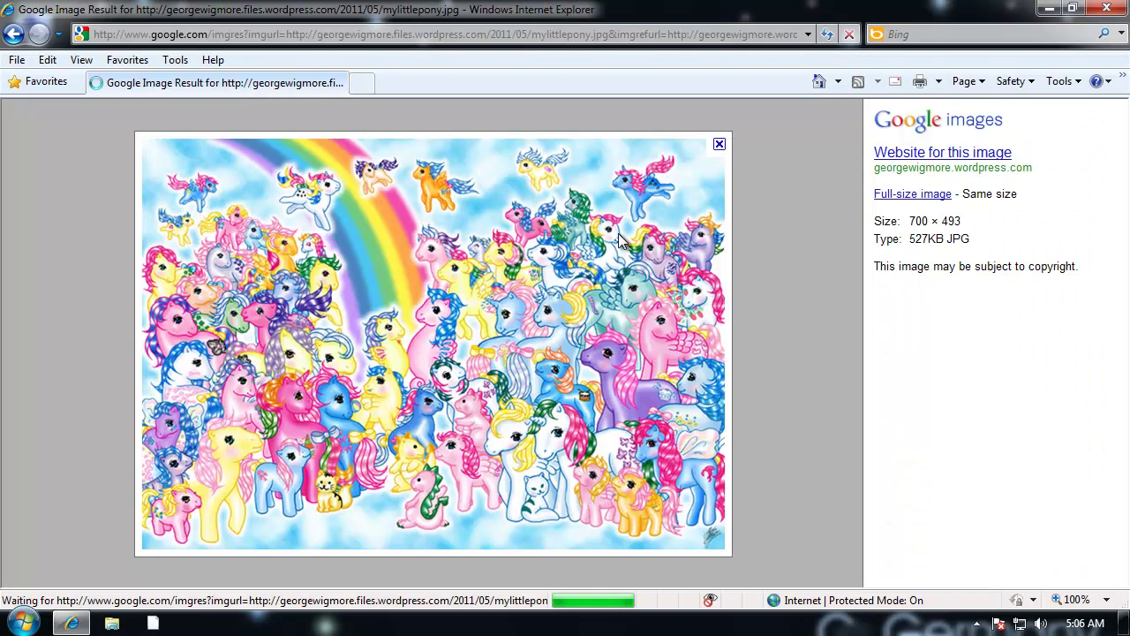
{"action": "right_click", "coordinate": [618, 240]}
{"action": "left_click", "coordinate": [719, 376]}
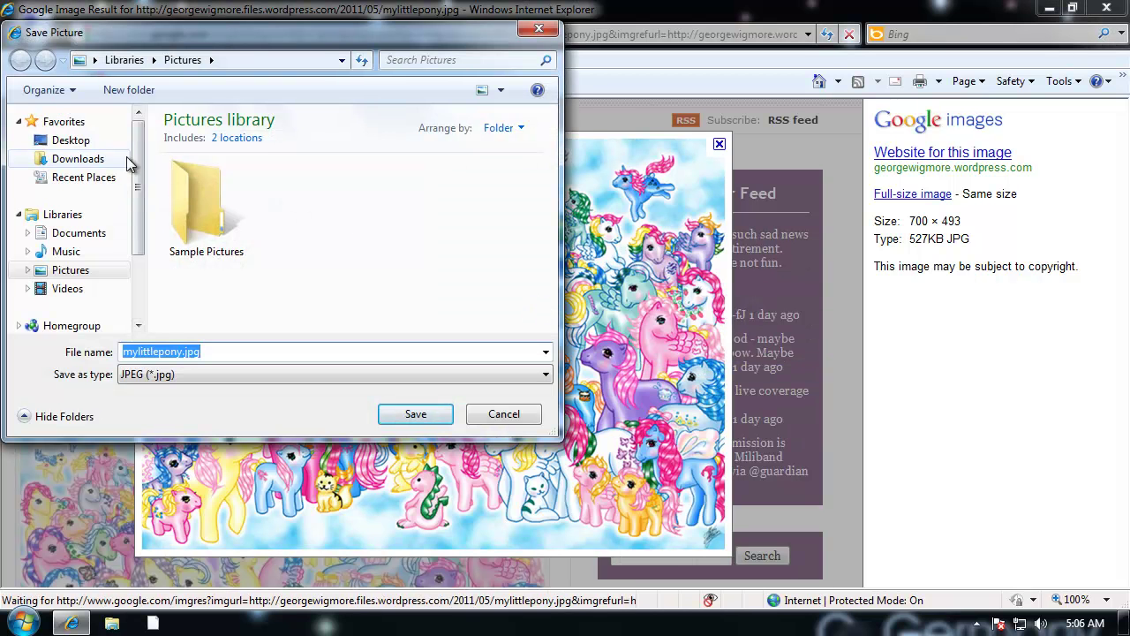
Create a folder named ANNOY on Local Disk (C:) and open it as the save location.
{"action": "left_click_drag", "start_coordinate": [138, 161], "coordinate": [140, 209]}
{"action": "left_click", "coordinate": [75, 281]}
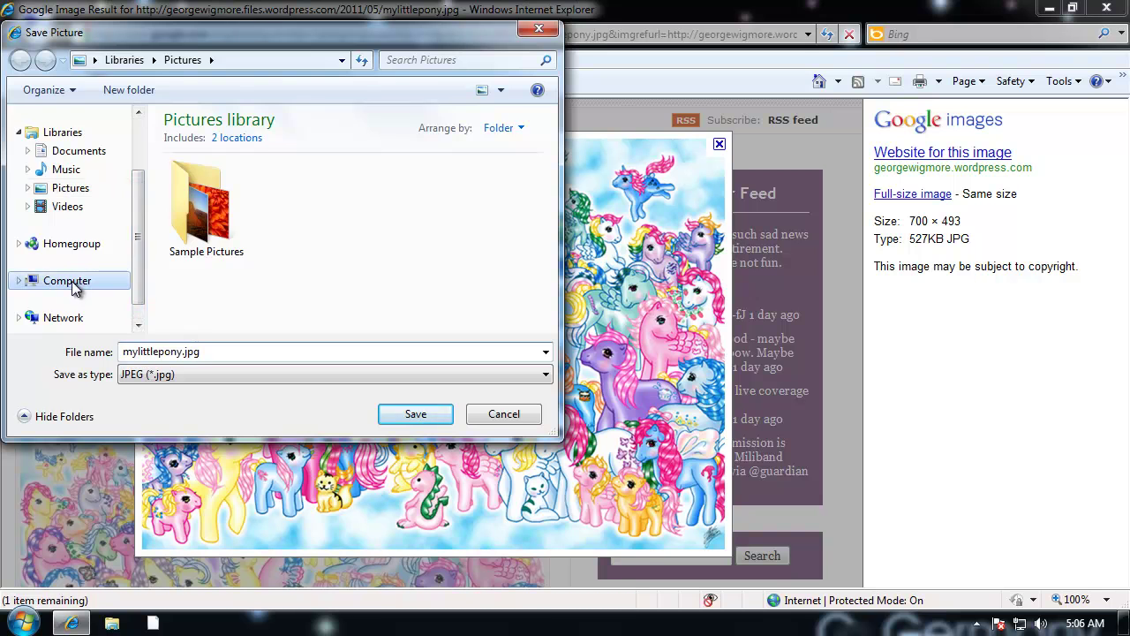
{"action": "double_click", "coordinate": [320, 168]}
{"action": "right_click", "coordinate": [310, 160]}
{"action": "mouse_move", "coordinate": [400, 333]}
{"action": "left_click", "coordinate": [488, 331]}
{"action": "type", "text": "ANNOY"}
{"action": "key", "text": "Return"}
{"action": "key", "text": "Return"}
Save the picture as mylittlepony.jpg in the ANNOY folder and close the browser.
{"action": "left_click", "coordinate": [218, 354]}
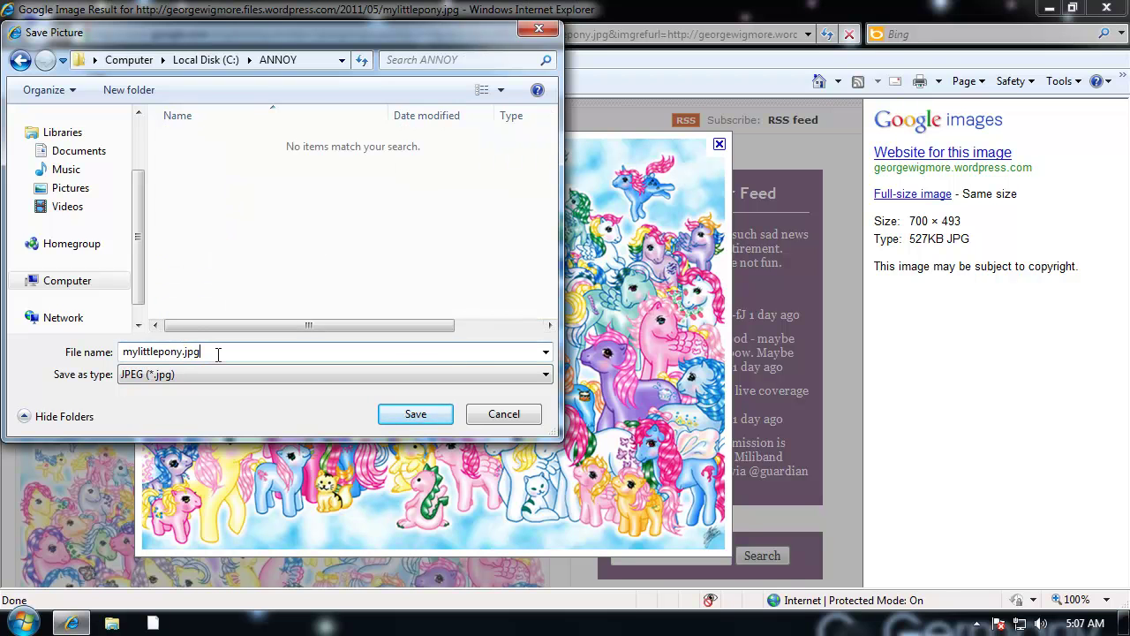
{"action": "left_click", "coordinate": [439, 417]}
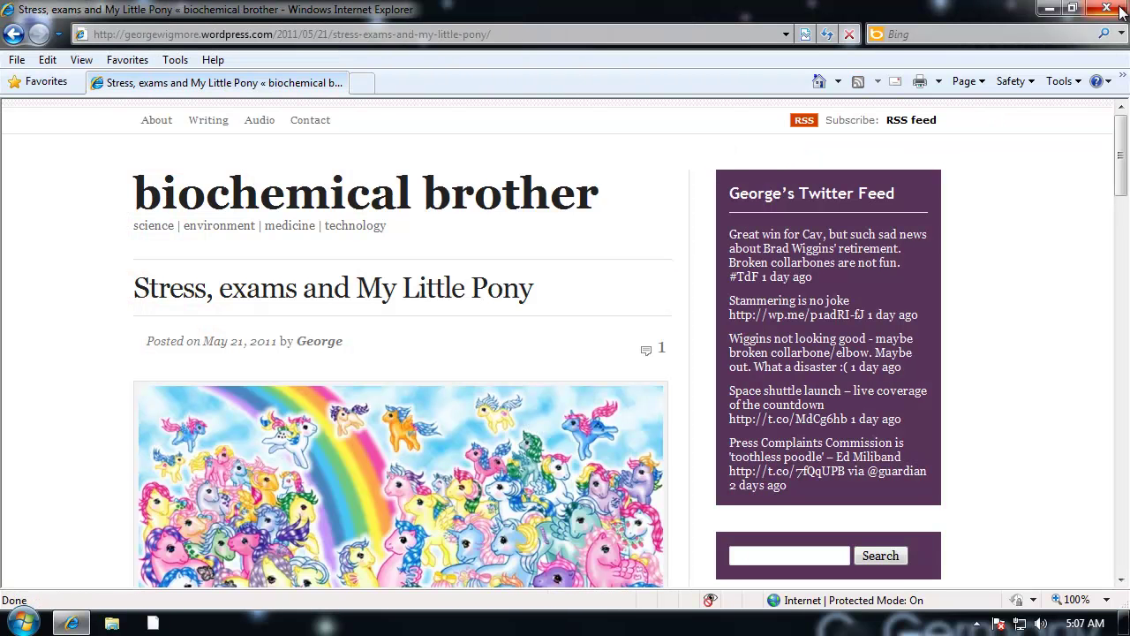
{"action": "left_click", "coordinate": [1106, 8]}
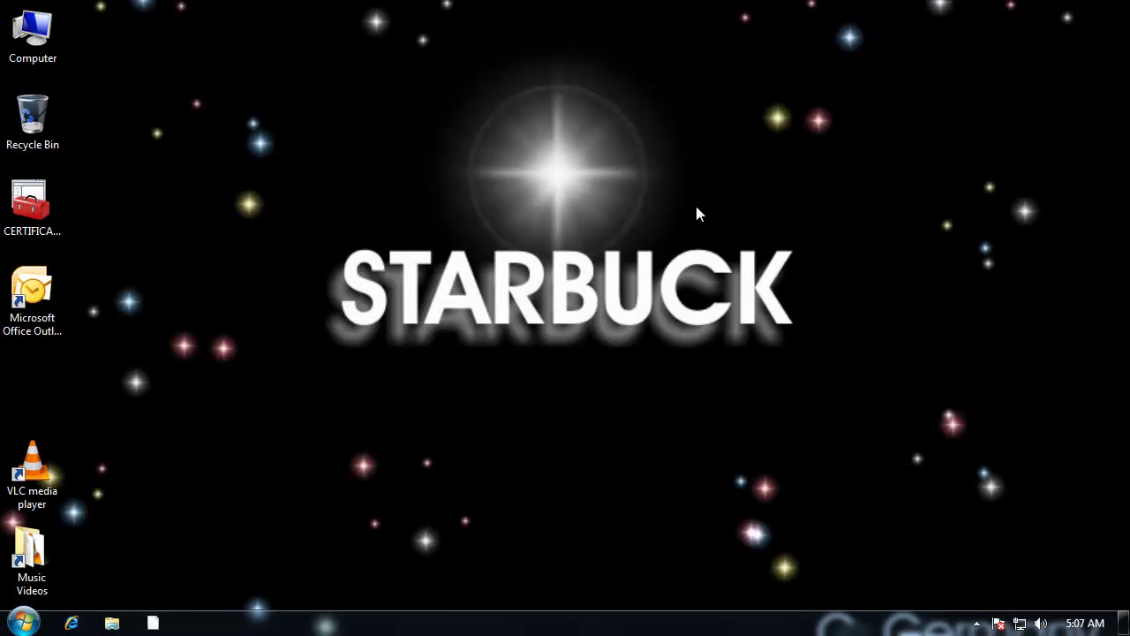
Switch to Registry Editor by running regedit, allow it to make changes, and move its window clear of the desktop icons.
{"action": "left_click", "coordinate": [24, 622]}
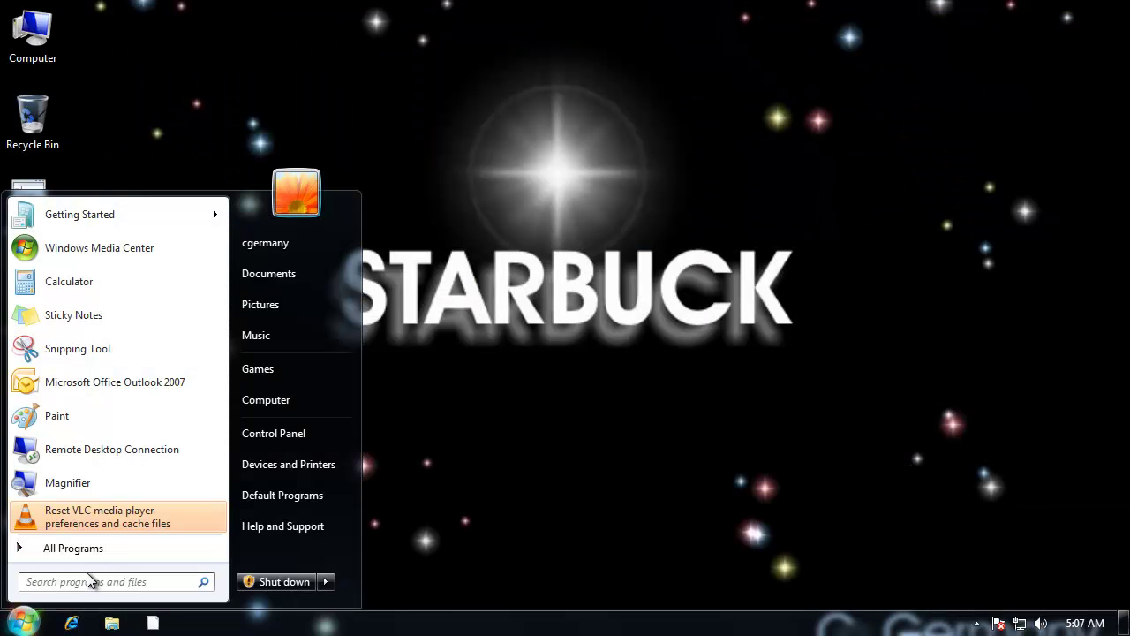
{"action": "type", "text": "regedit"}
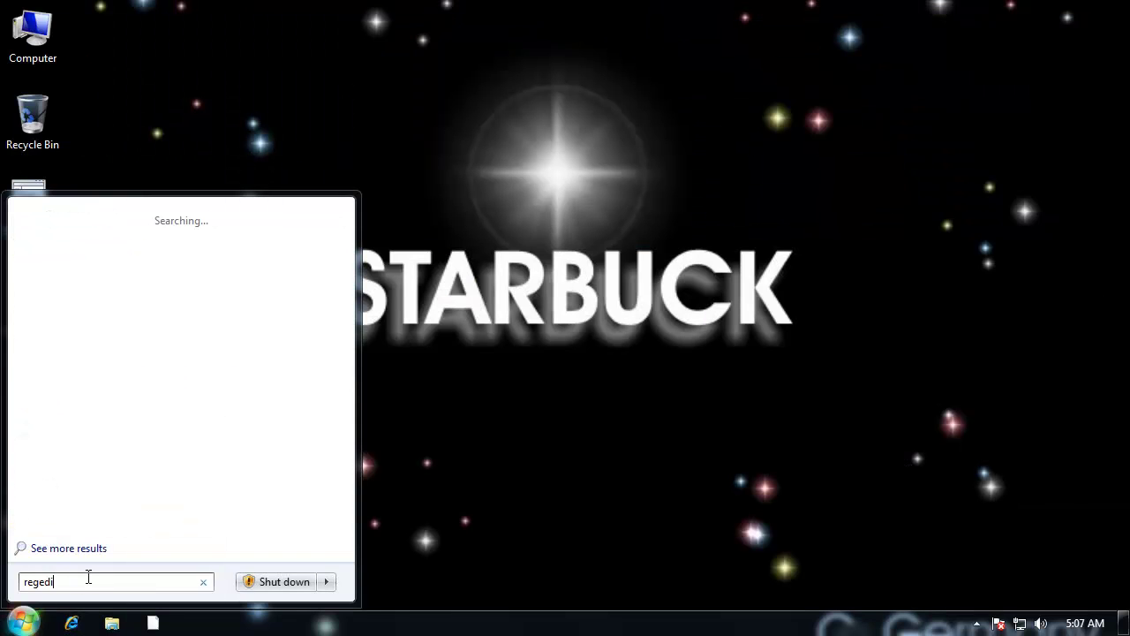
{"action": "key", "text": "Return"}
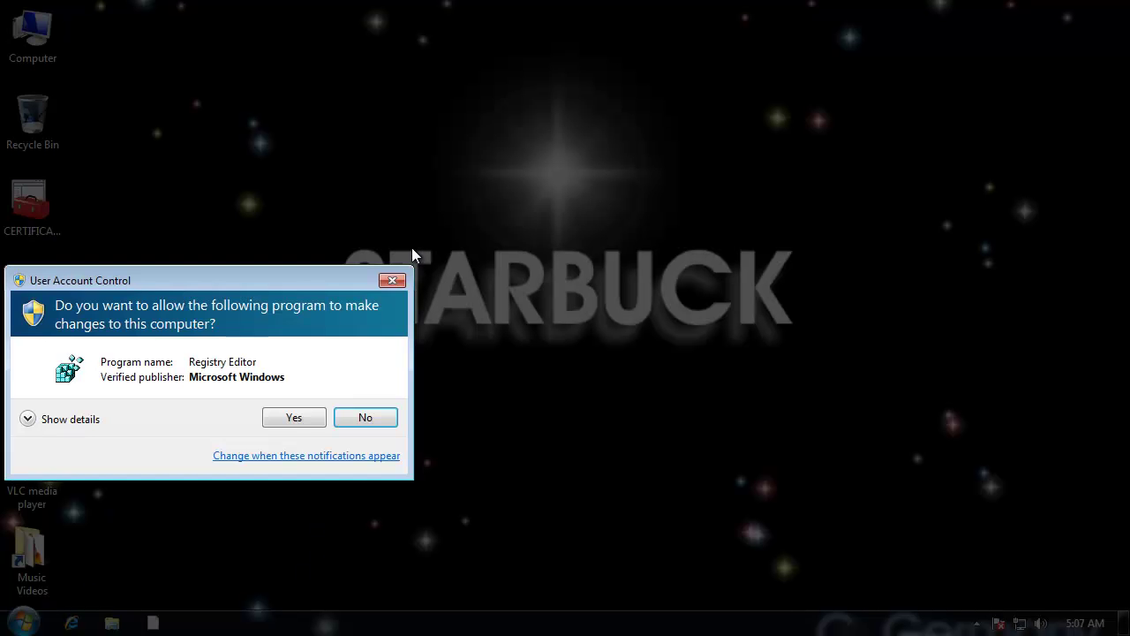
{"action": "left_click", "coordinate": [305, 415]}
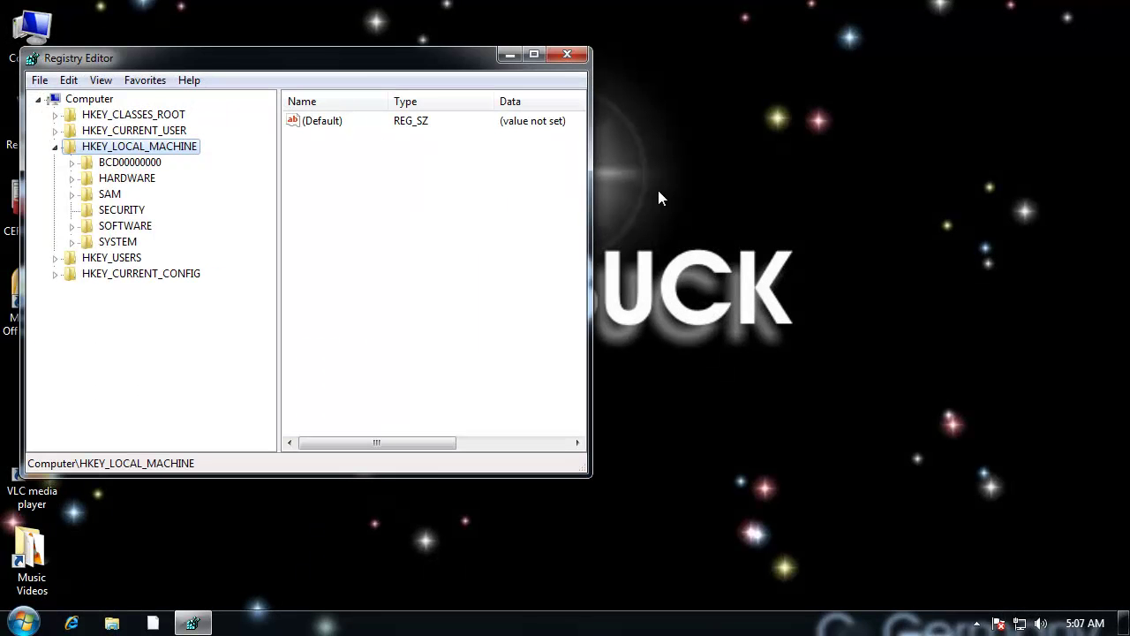
{"action": "left_click_drag", "start_coordinate": [361, 63], "coordinate": [562, 68]}
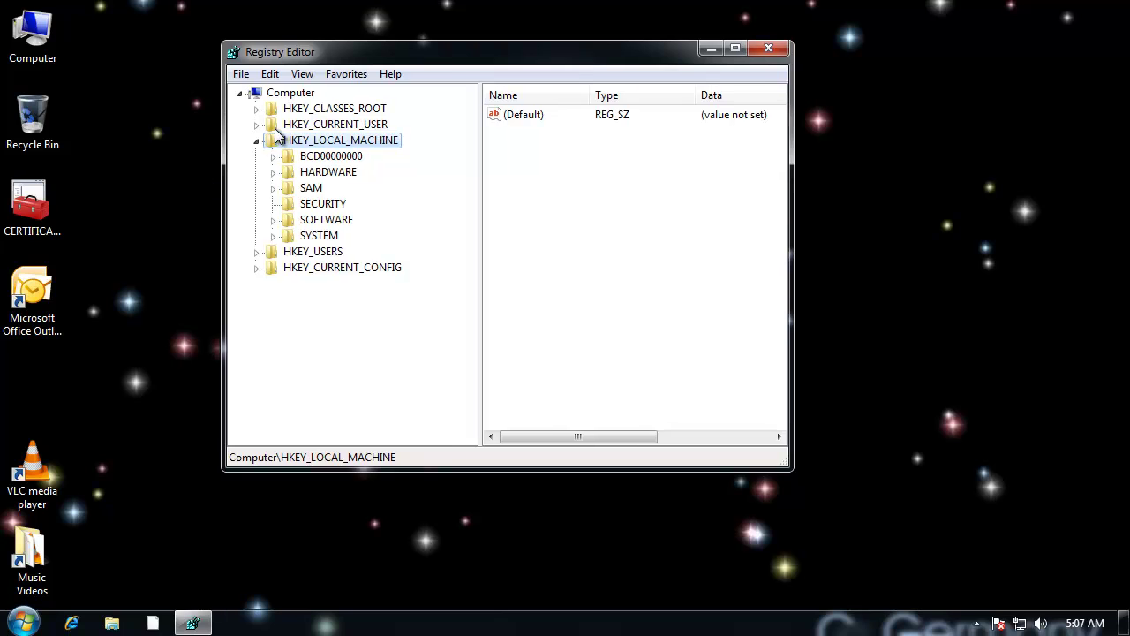
Collapse HKEY_LOCAL_MACHINE and expand HKEY_CURRENT_USER down to its Software subkeys.
{"action": "left_click", "coordinate": [256, 142]}
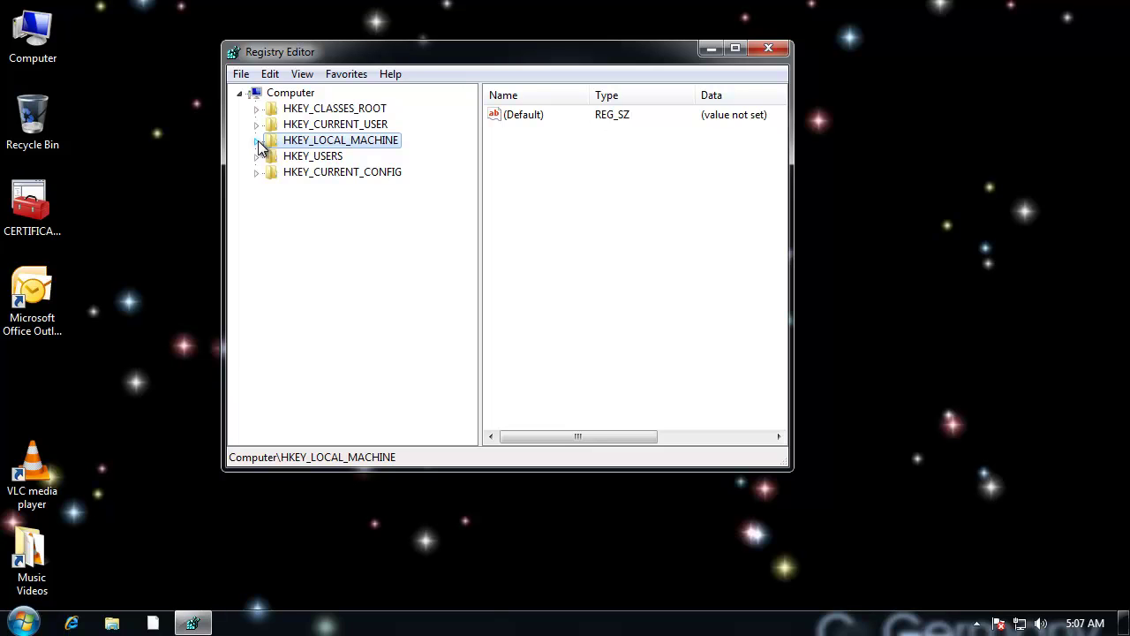
{"action": "left_click", "coordinate": [341, 125]}
{"action": "left_click", "coordinate": [257, 125]}
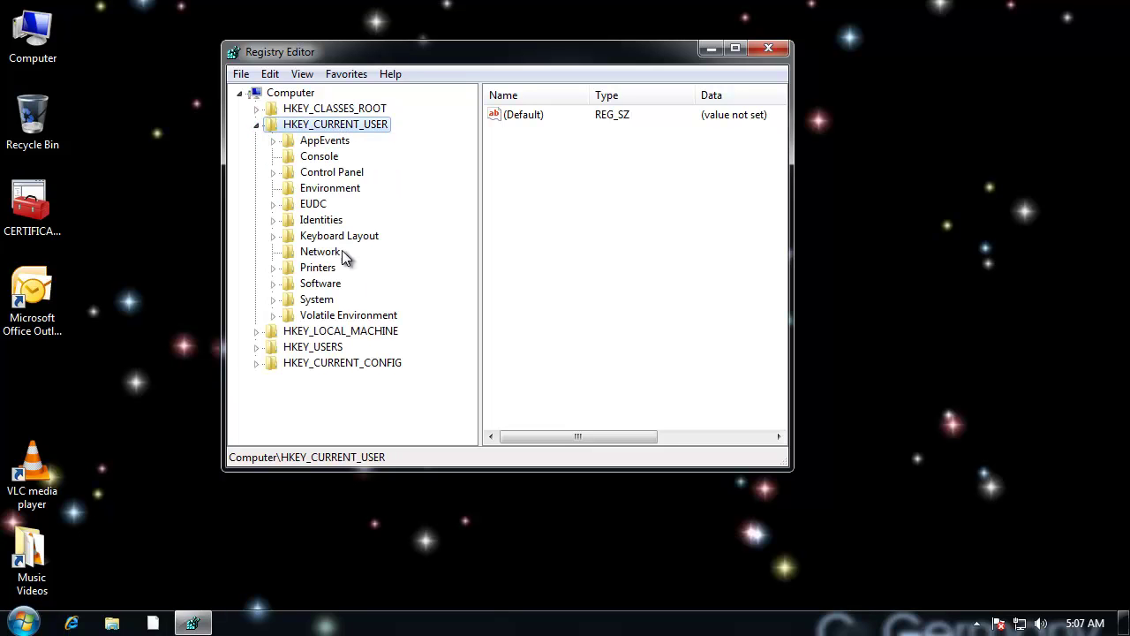
{"action": "left_click", "coordinate": [336, 285]}
{"action": "left_click", "coordinate": [274, 285]}
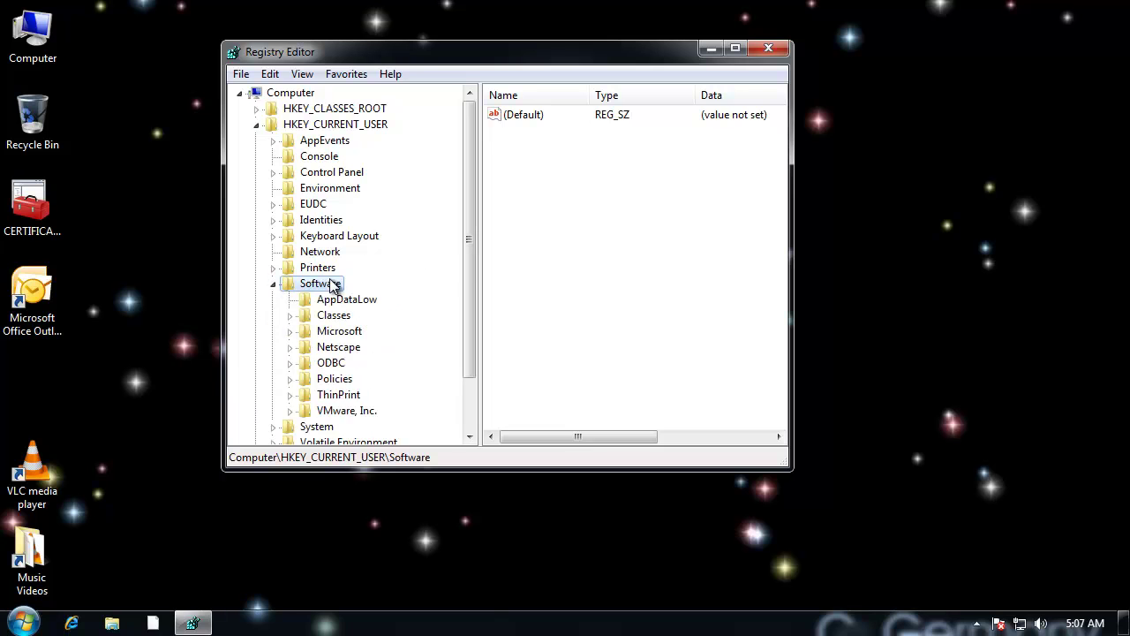
{"action": "scroll", "coordinate": [470, 268], "scroll_direction": "down", "scroll_amount": 1}
{"action": "left_click", "coordinate": [336, 363]}
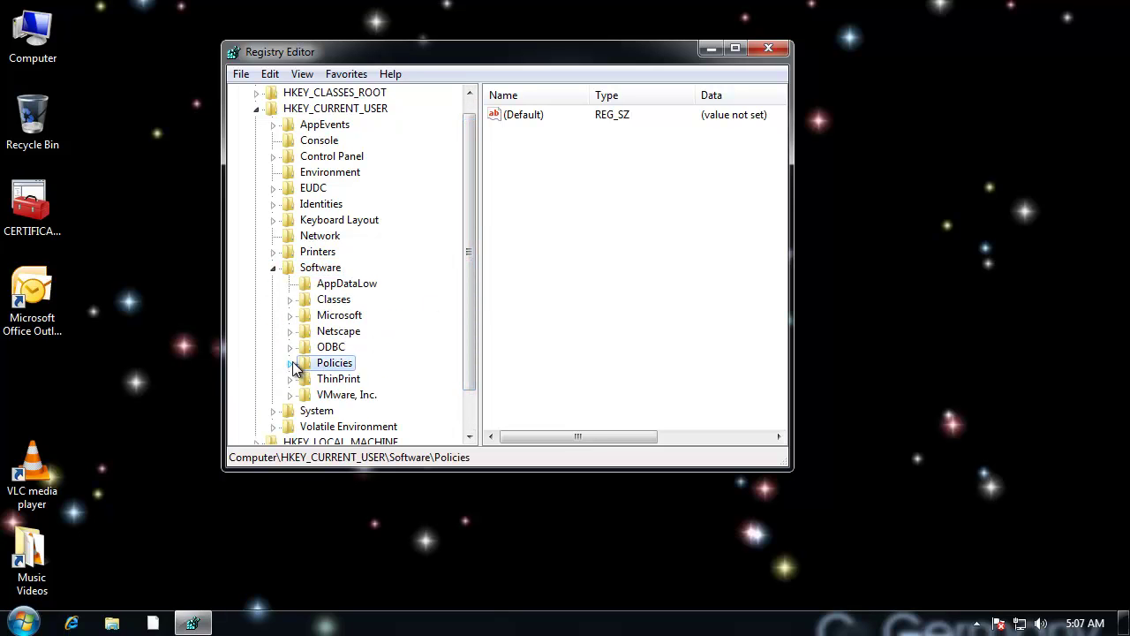
{"action": "left_click", "coordinate": [291, 363]}
{"action": "left_click", "coordinate": [357, 383]}
{"action": "left_click", "coordinate": [290, 363]}
{"action": "left_click", "coordinate": [320, 270]}
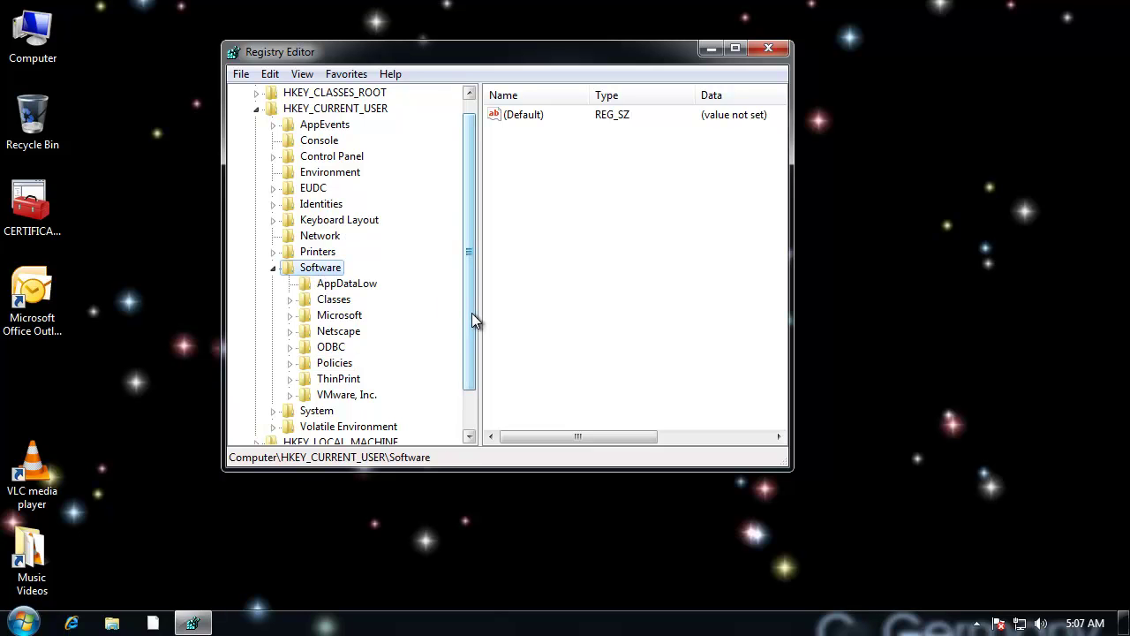
Expand Microsoft\Windows\CurrentVersion under the current user's Software key.
{"action": "scroll", "coordinate": [471, 313], "scroll_direction": "down", "scroll_amount": 1}
{"action": "left_click", "coordinate": [344, 301]}
{"action": "left_click", "coordinate": [292, 300]}
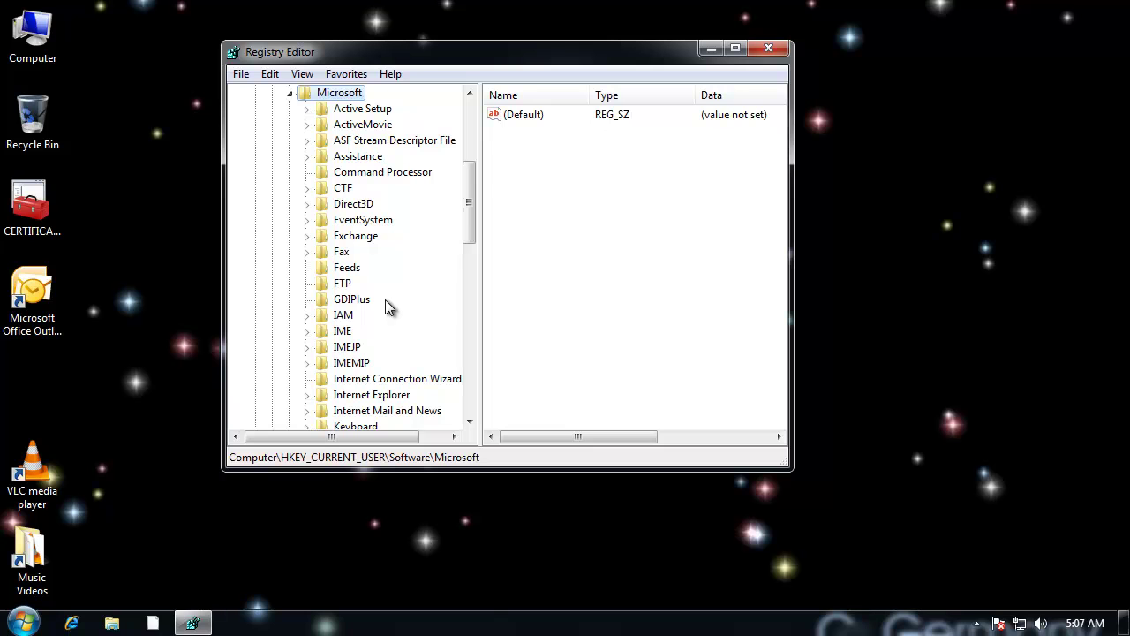
{"action": "left_click", "coordinate": [357, 221]}
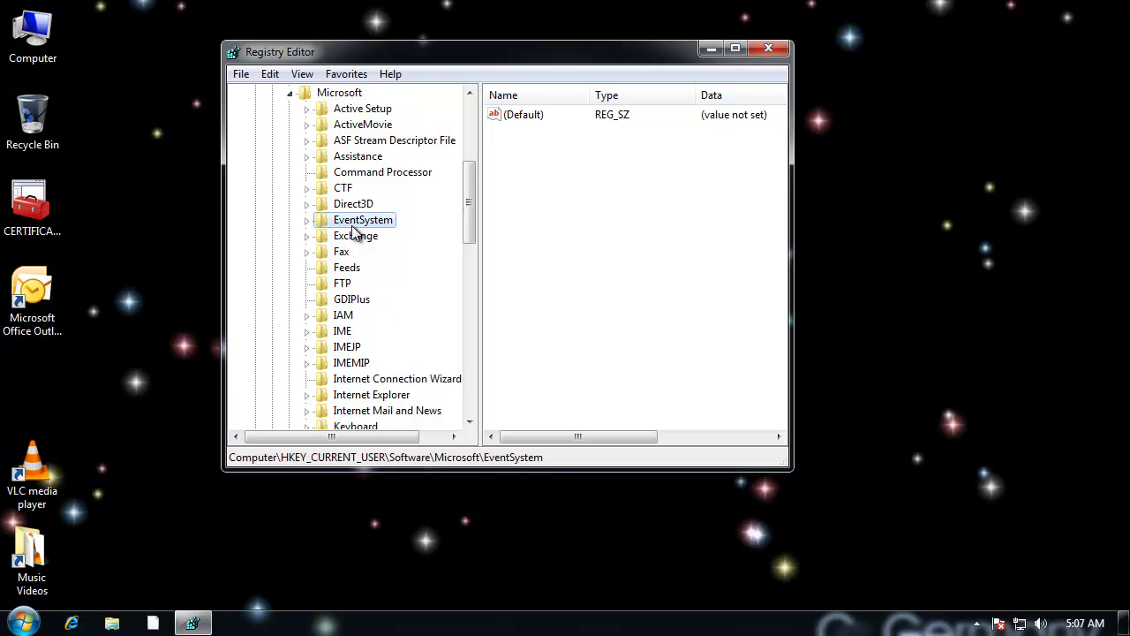
{"action": "key", "text": "w"}
{"action": "left_click_drag", "start_coordinate": [470, 304], "coordinate": [472, 335]}
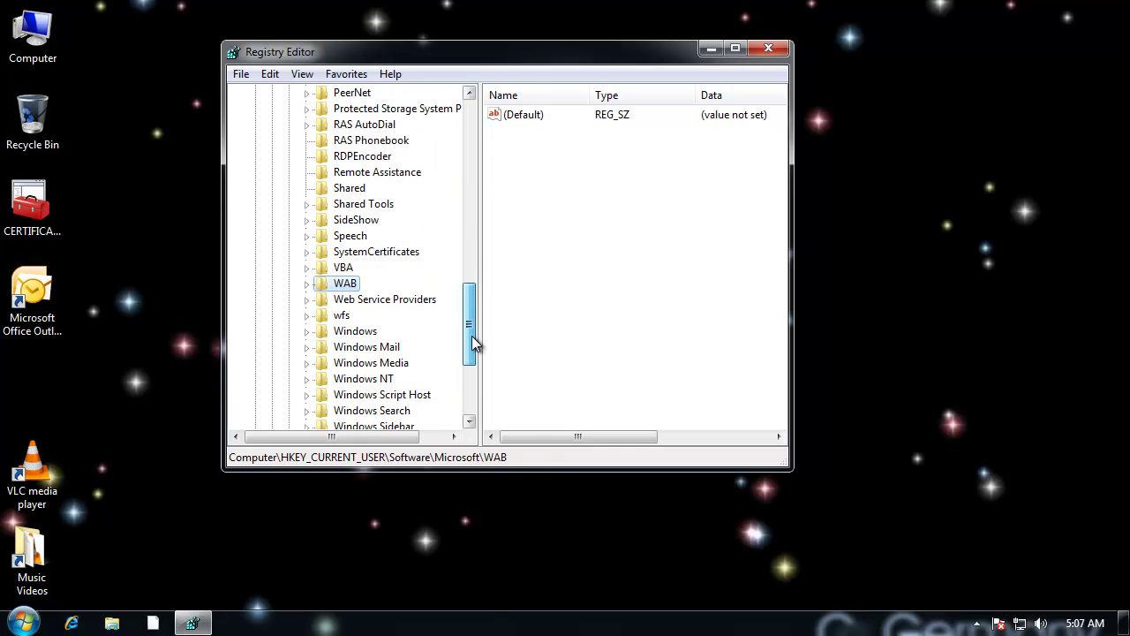
{"action": "left_click", "coordinate": [355, 332]}
{"action": "left_click", "coordinate": [306, 331]}
{"action": "left_click", "coordinate": [338, 348]}
{"action": "double_click", "coordinate": [338, 347]}
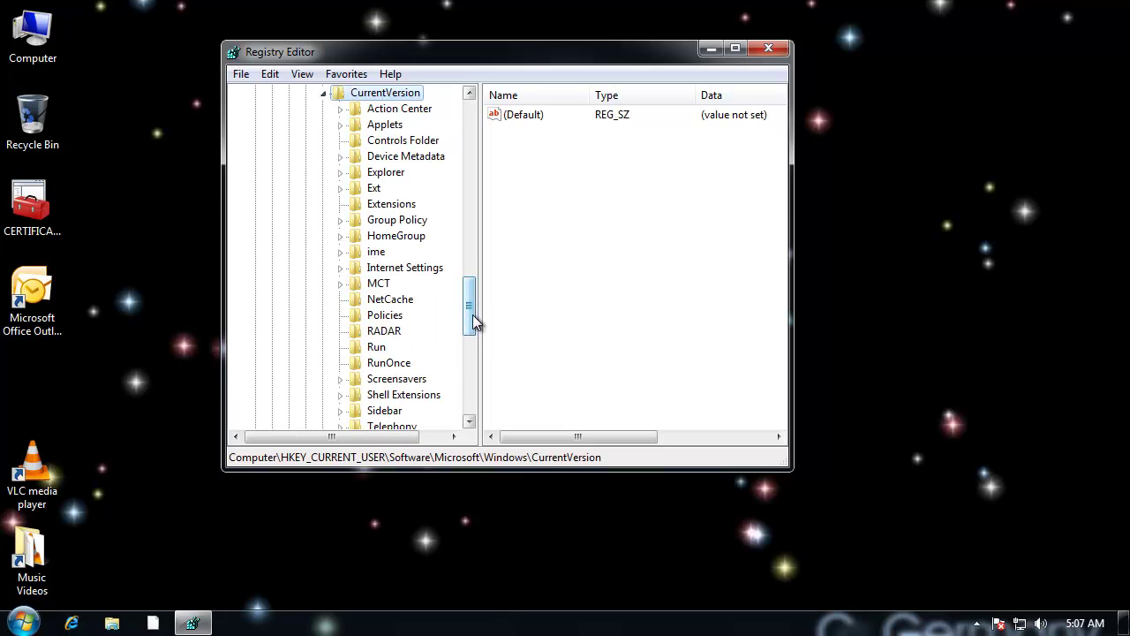
Create a new key named ActiveDesktop under the CurrentVersion\Policies key.
{"action": "left_click_drag", "start_coordinate": [473, 314], "coordinate": [474, 312]}
{"action": "left_click", "coordinate": [389, 332]}
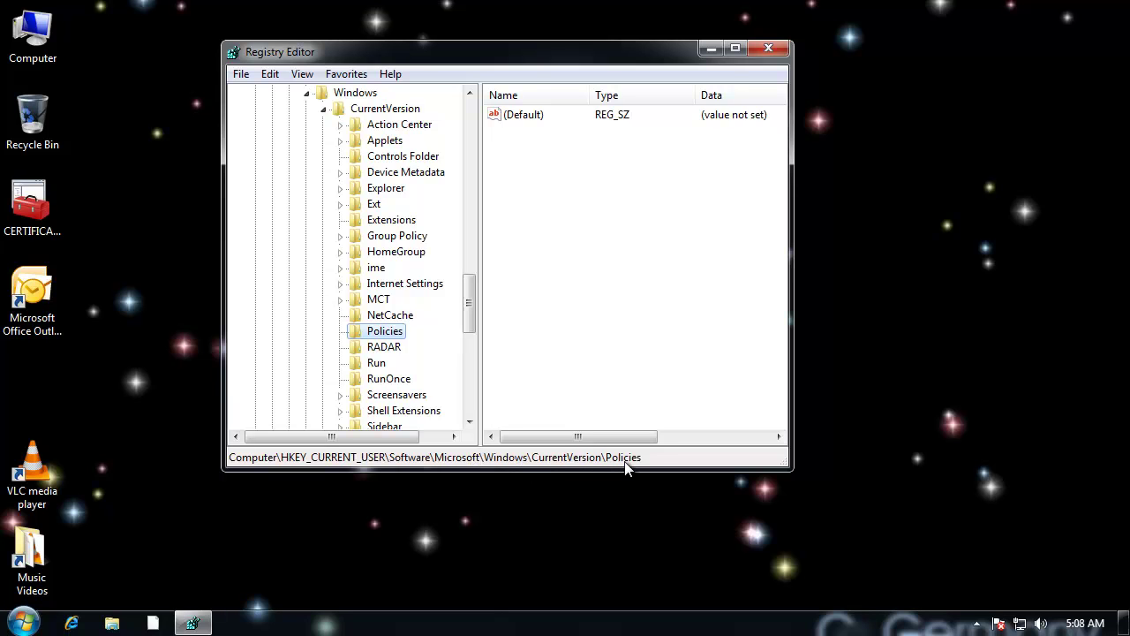
{"action": "right_click", "coordinate": [383, 334]}
{"action": "mouse_move", "coordinate": [411, 361]}
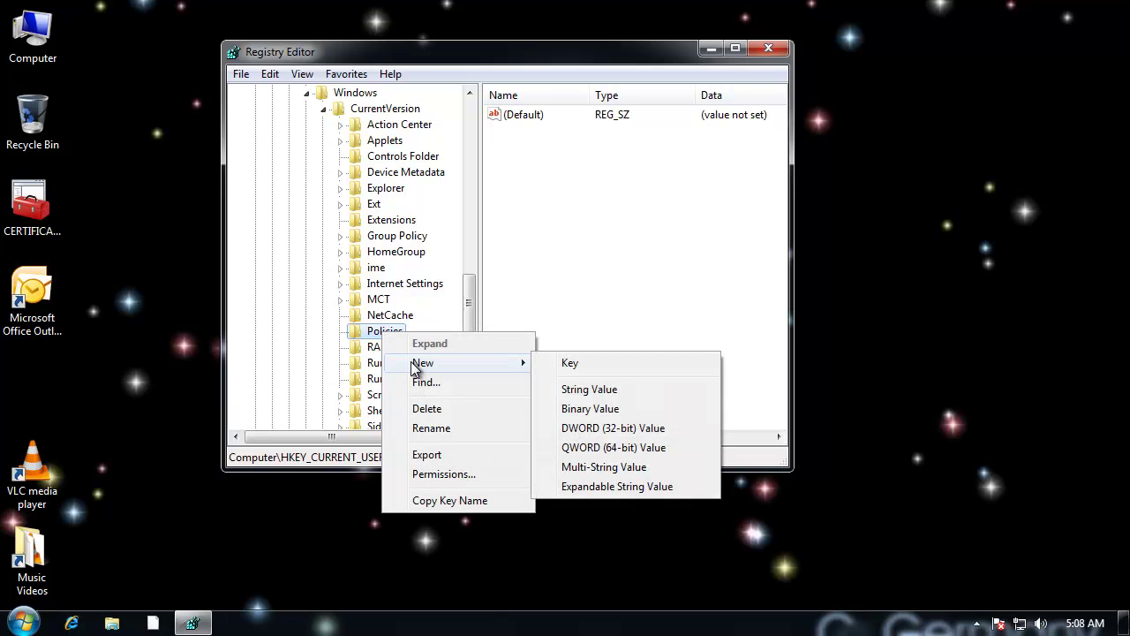
{"action": "left_click", "coordinate": [585, 362]}
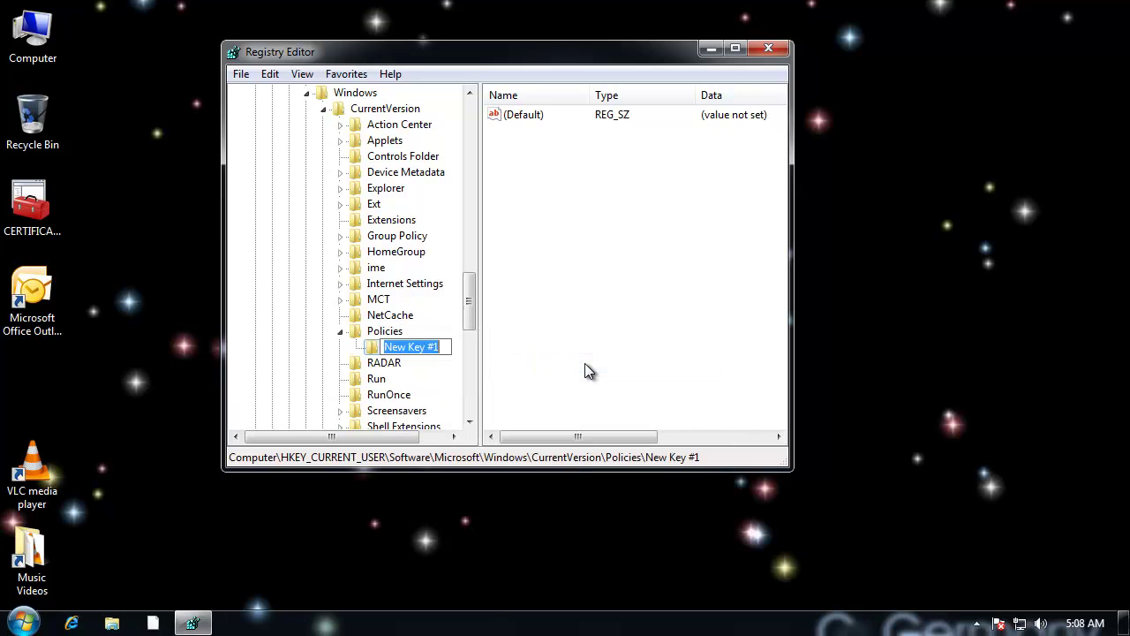
{"action": "type", "text": "ActiveD"}
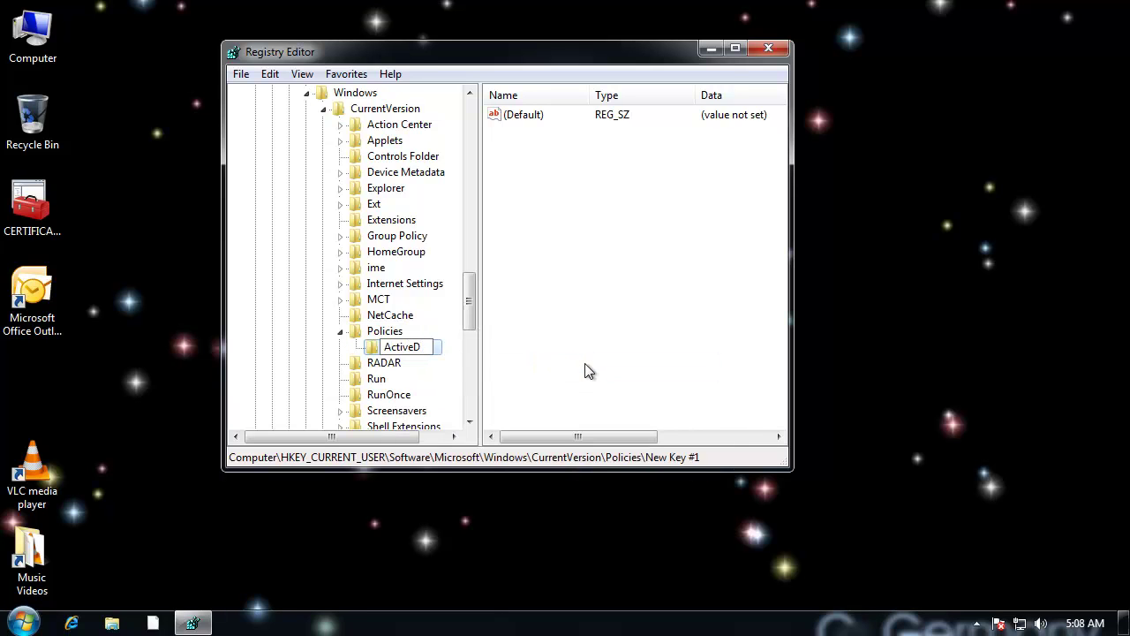
{"action": "type", "text": "esktop"}
{"action": "key", "text": "Return"}
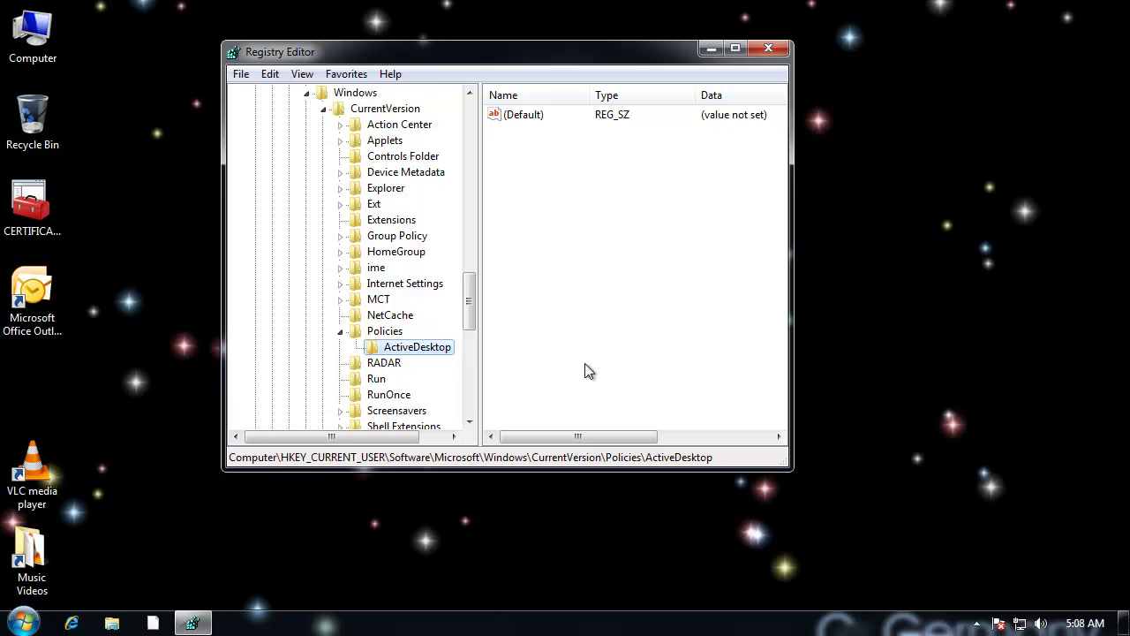
Add a DWORD (32-bit) value named NoChangingWallPaper to the ActiveDesktop key.
{"action": "right_click", "coordinate": [421, 349]}
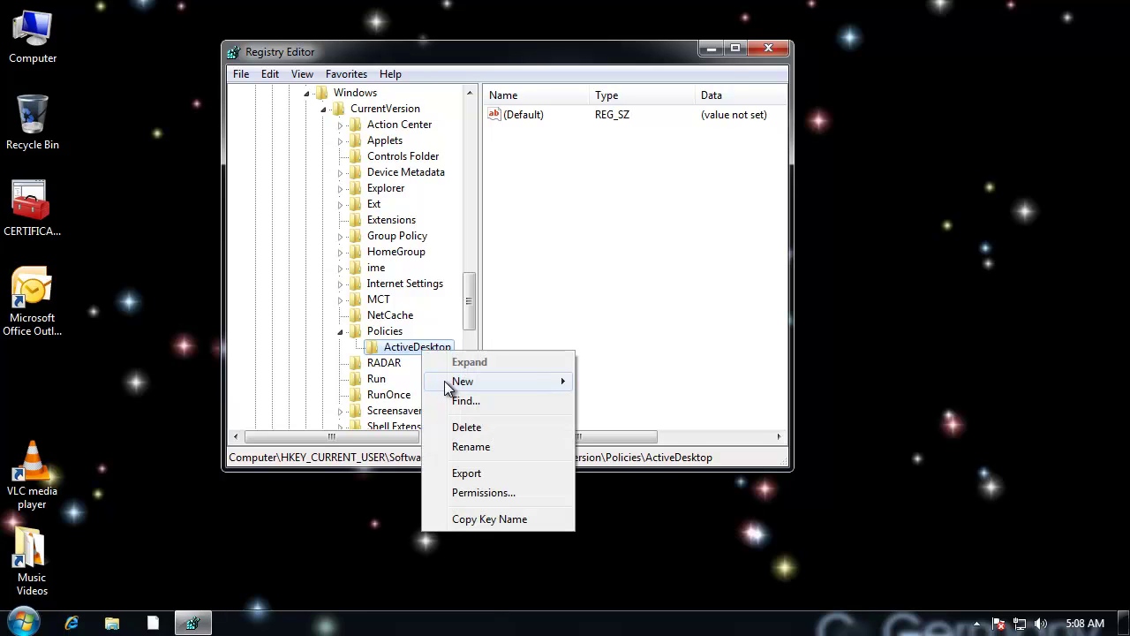
{"action": "mouse_move", "coordinate": [444, 381]}
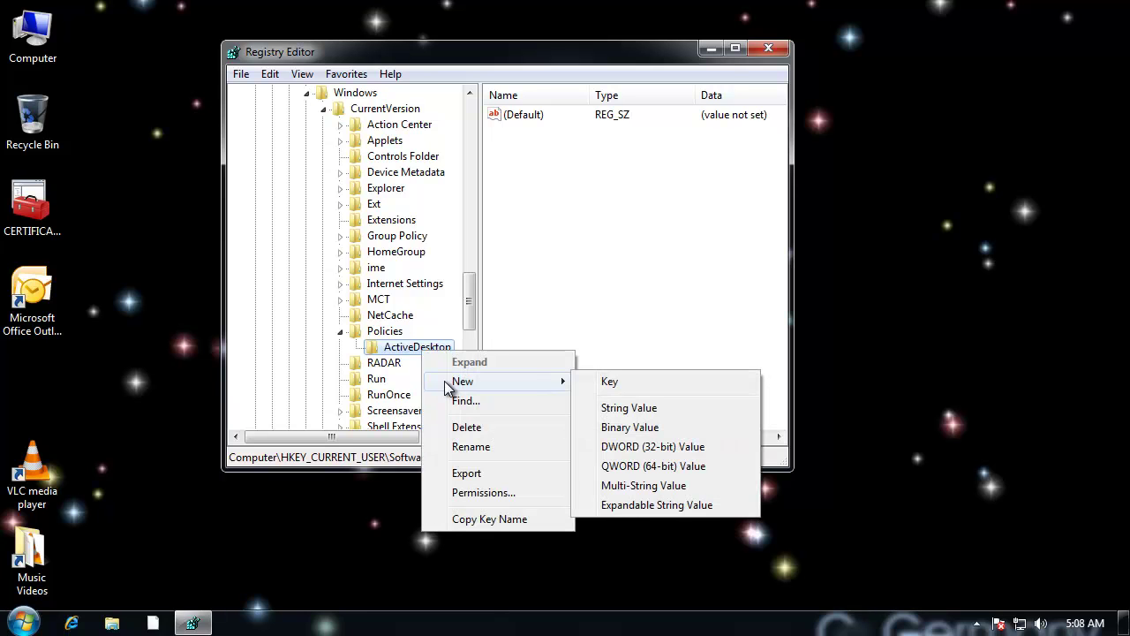
{"action": "left_click", "coordinate": [679, 447]}
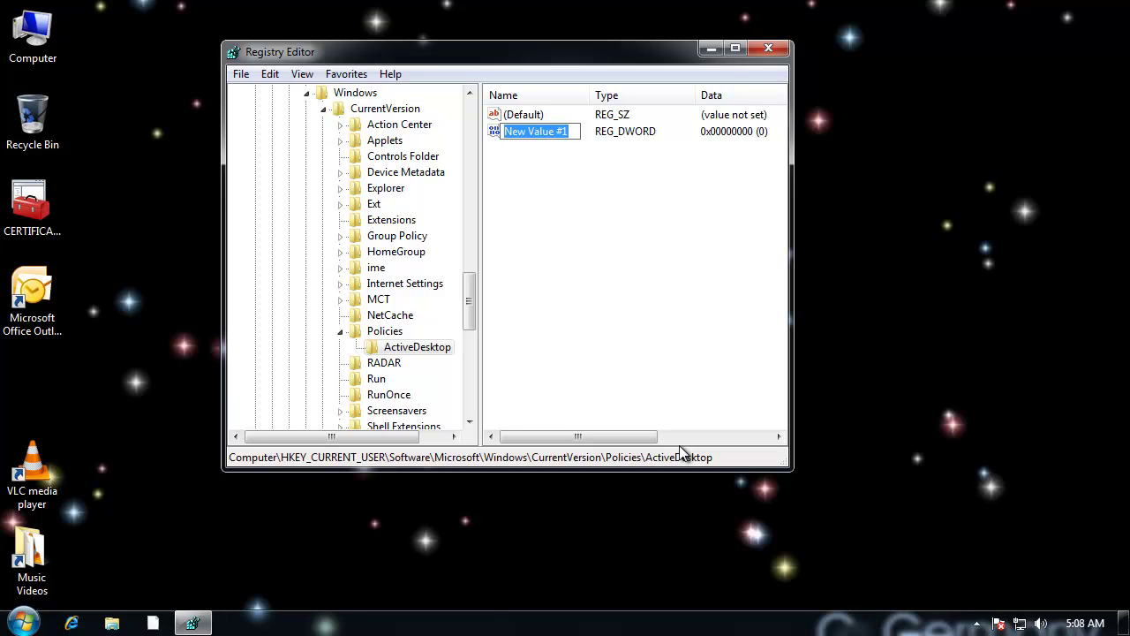
{"action": "type", "text": "NoChangingWallPaper"}
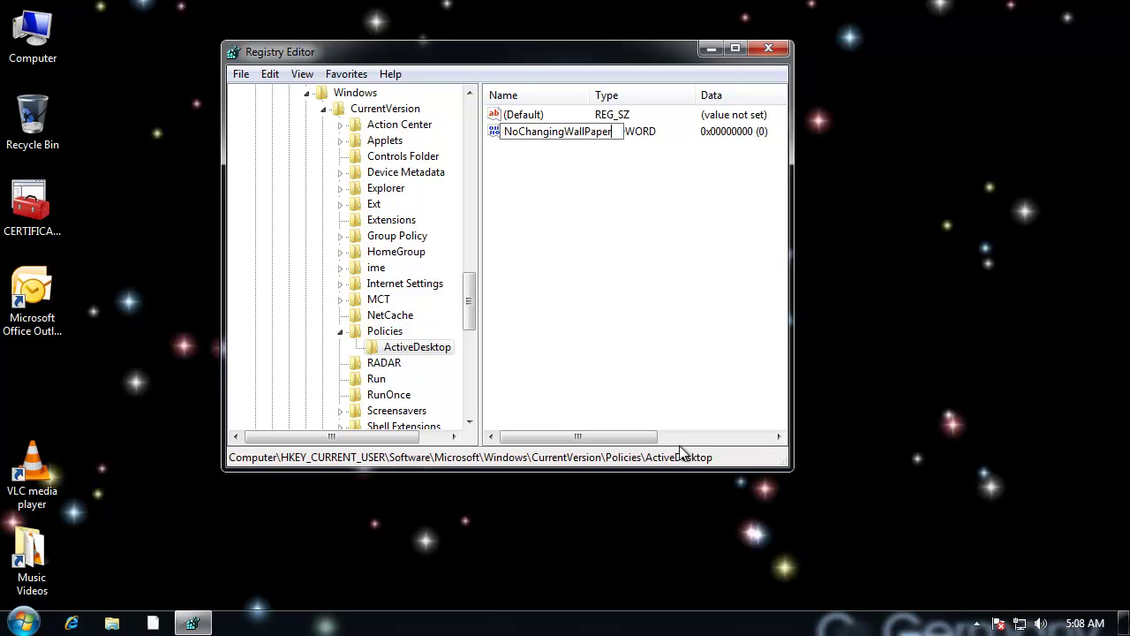
{"action": "key", "text": "Return"}
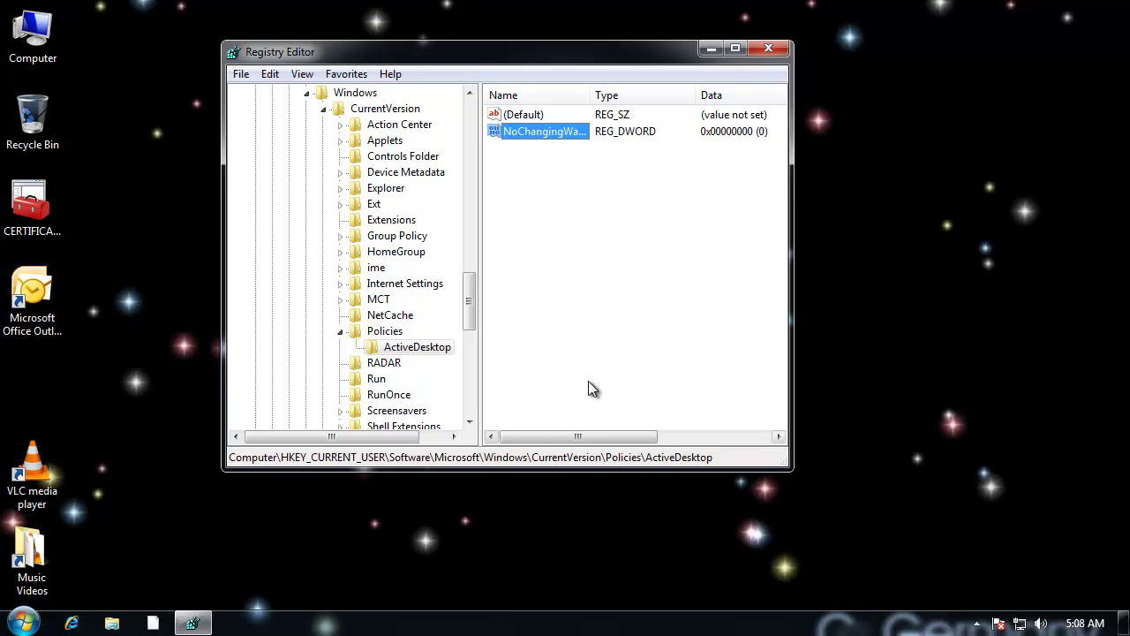
Widen the Name column and the Registry Editor window to show the full entries, and select the ActiveDesktop key.
{"action": "left_click_drag", "start_coordinate": [590, 95], "coordinate": [672, 95]}
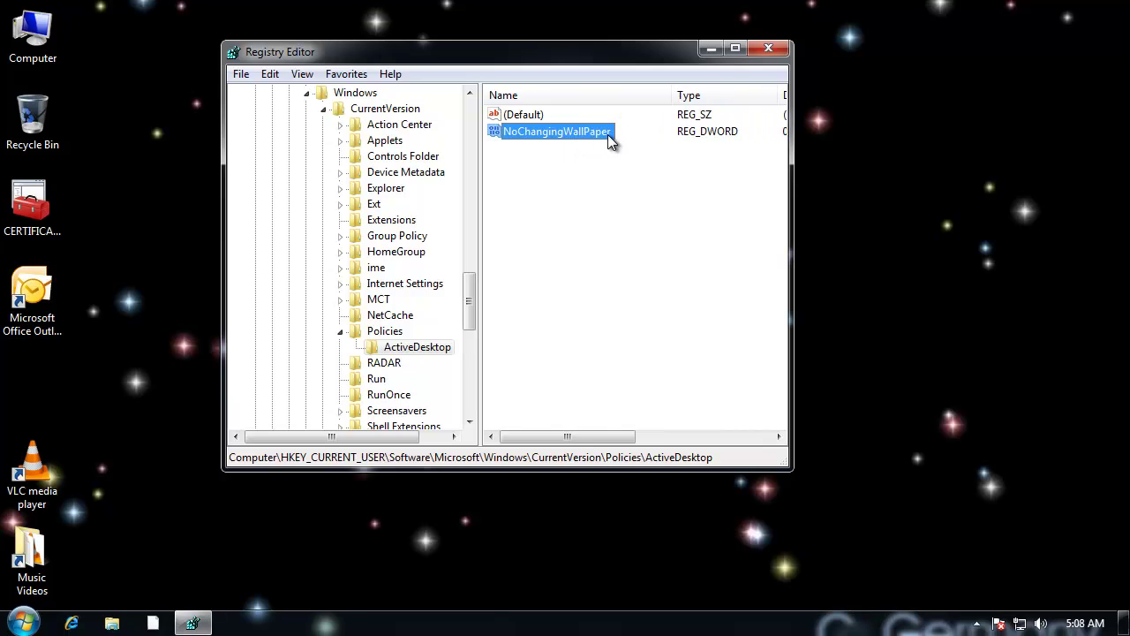
{"action": "left_click_drag", "start_coordinate": [672, 94], "coordinate": [630, 94]}
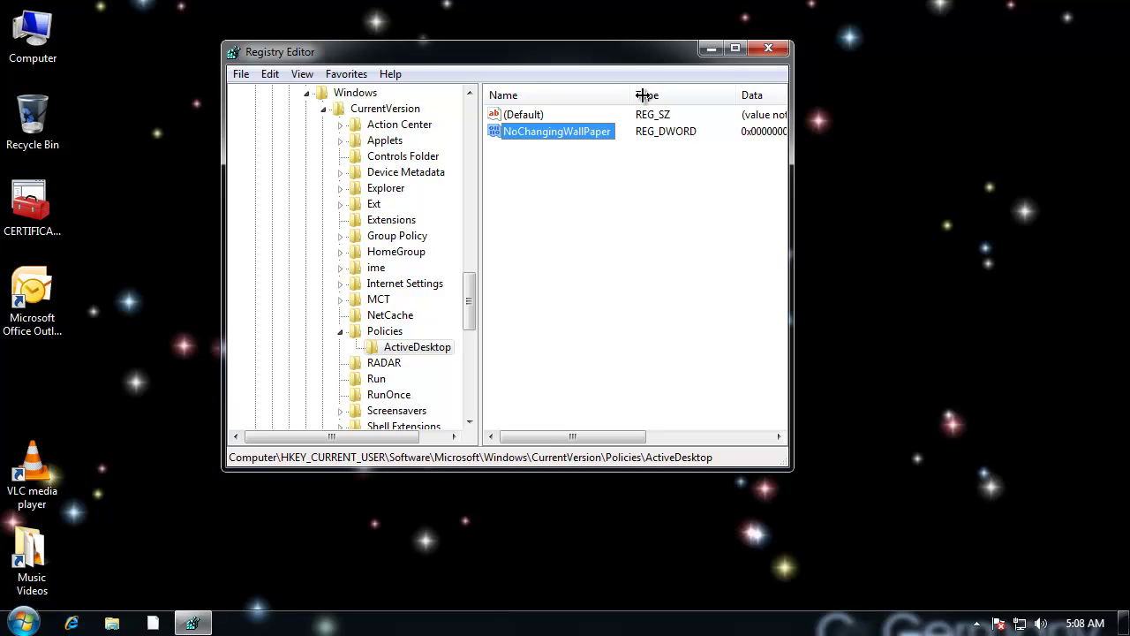
{"action": "left_click_drag", "start_coordinate": [792, 157], "coordinate": [915, 170]}
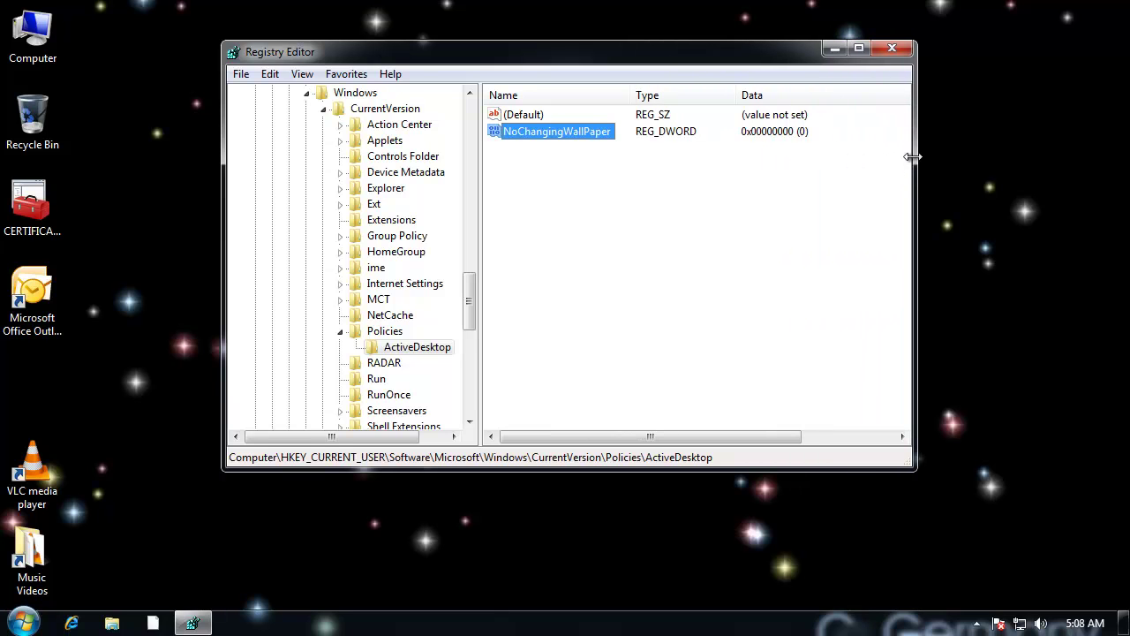
{"action": "left_click_drag", "start_coordinate": [801, 59], "coordinate": [785, 80]}
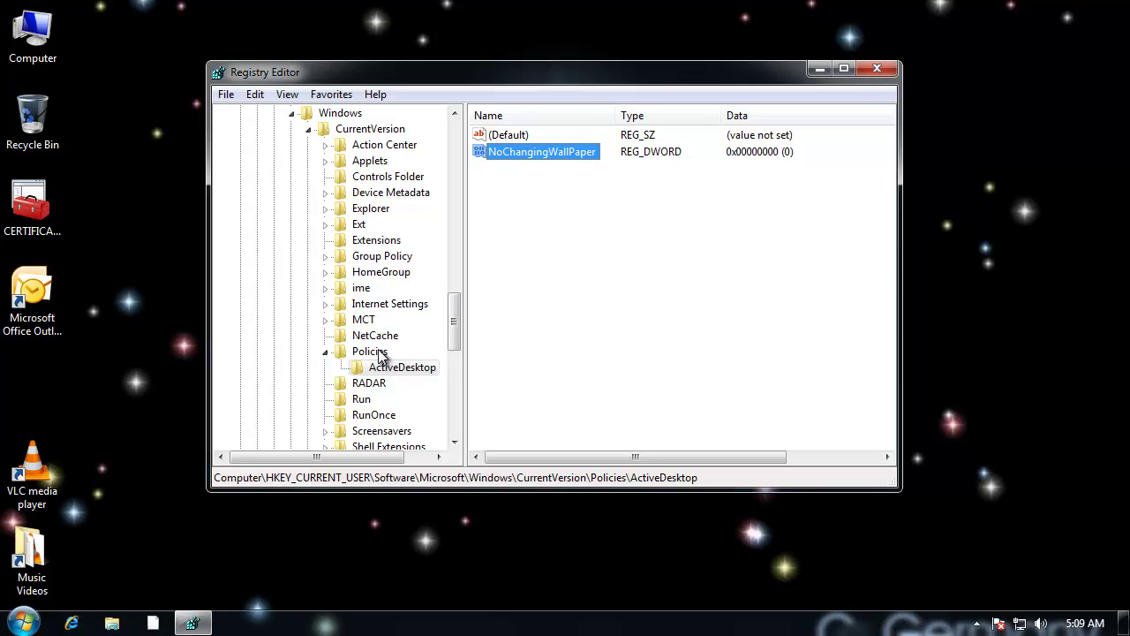
{"action": "left_click", "coordinate": [426, 369]}
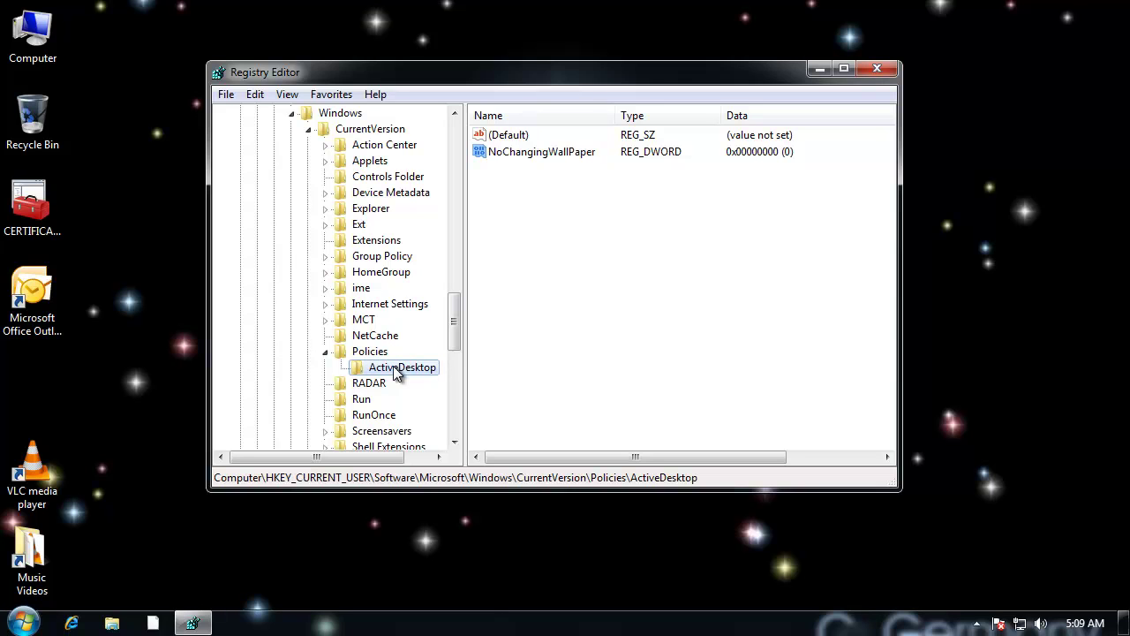
Set the NoChangingWallPaper value data to 1 and select the ActiveDesktop key.
{"action": "double_click", "coordinate": [530, 154]}
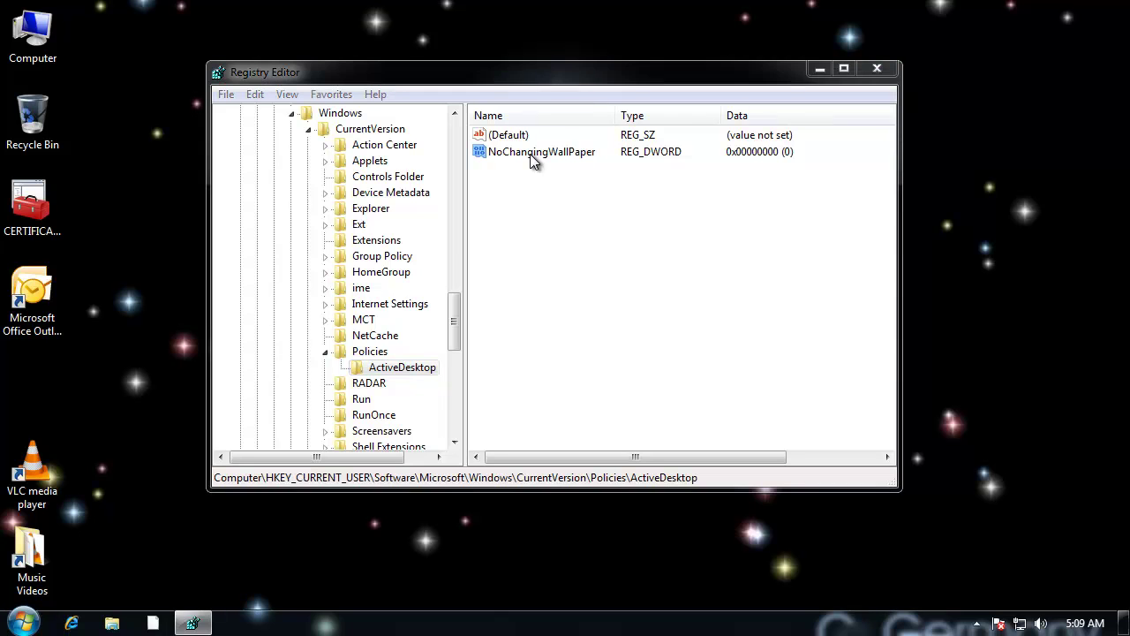
{"action": "type", "text": "1"}
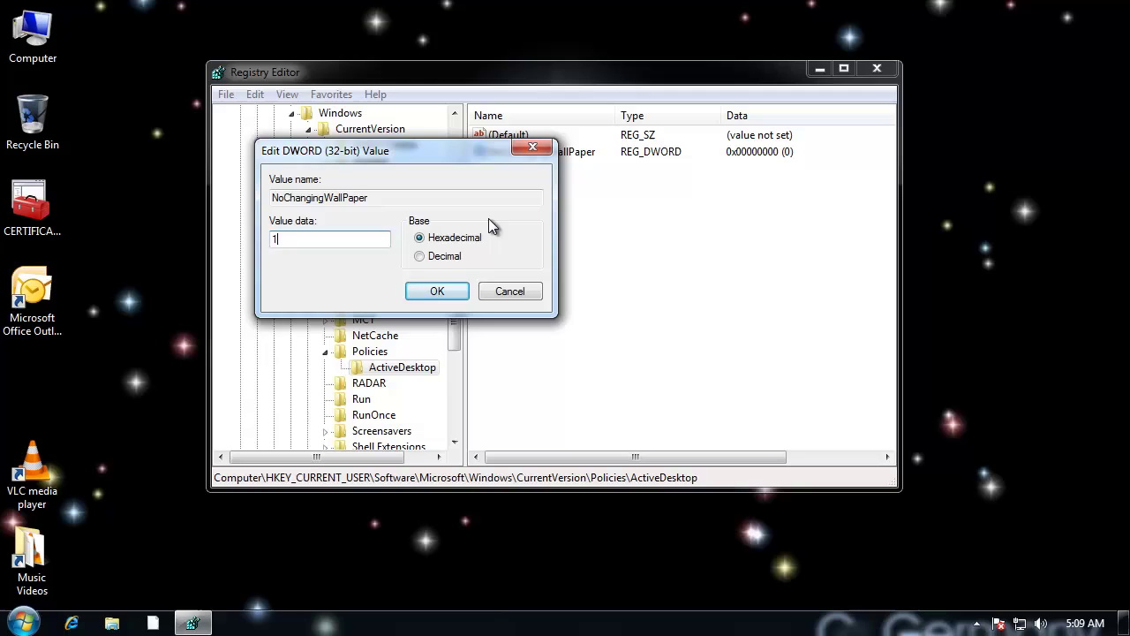
{"action": "left_click", "coordinate": [437, 291]}
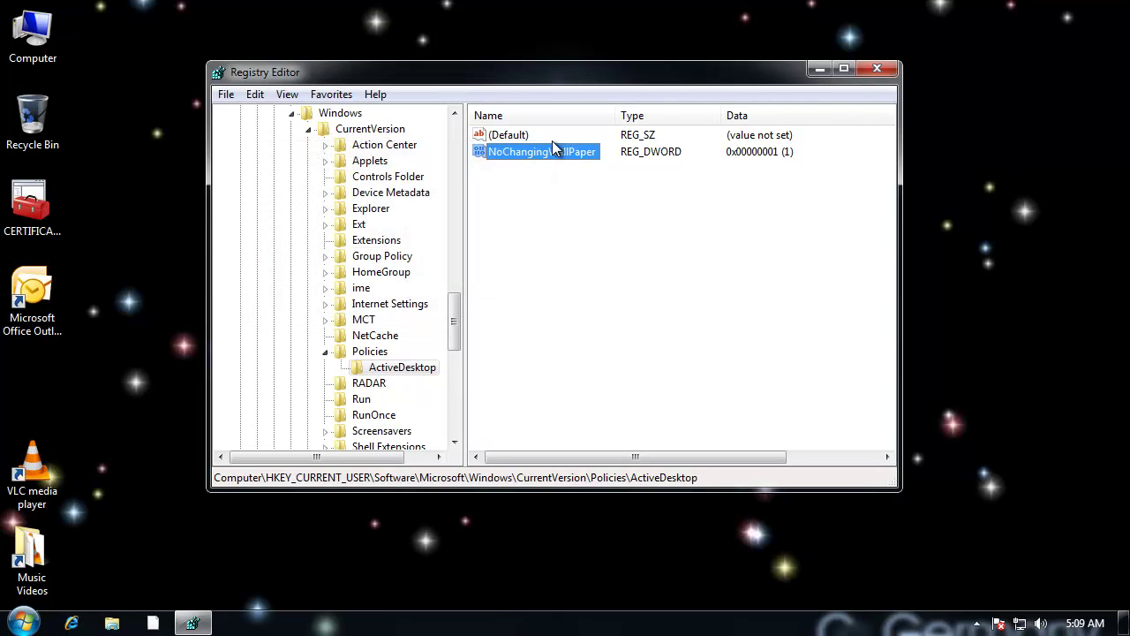
{"action": "left_click", "coordinate": [399, 371]}
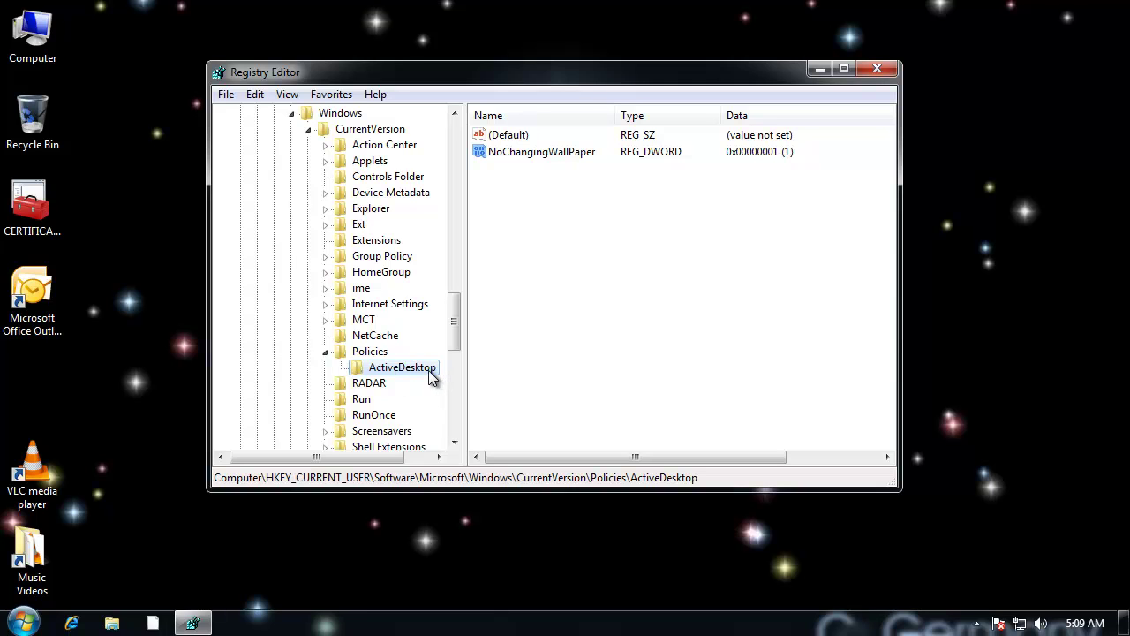
Create a new key named System under the CurrentVersion\Policies key.
{"action": "left_click", "coordinate": [377, 352]}
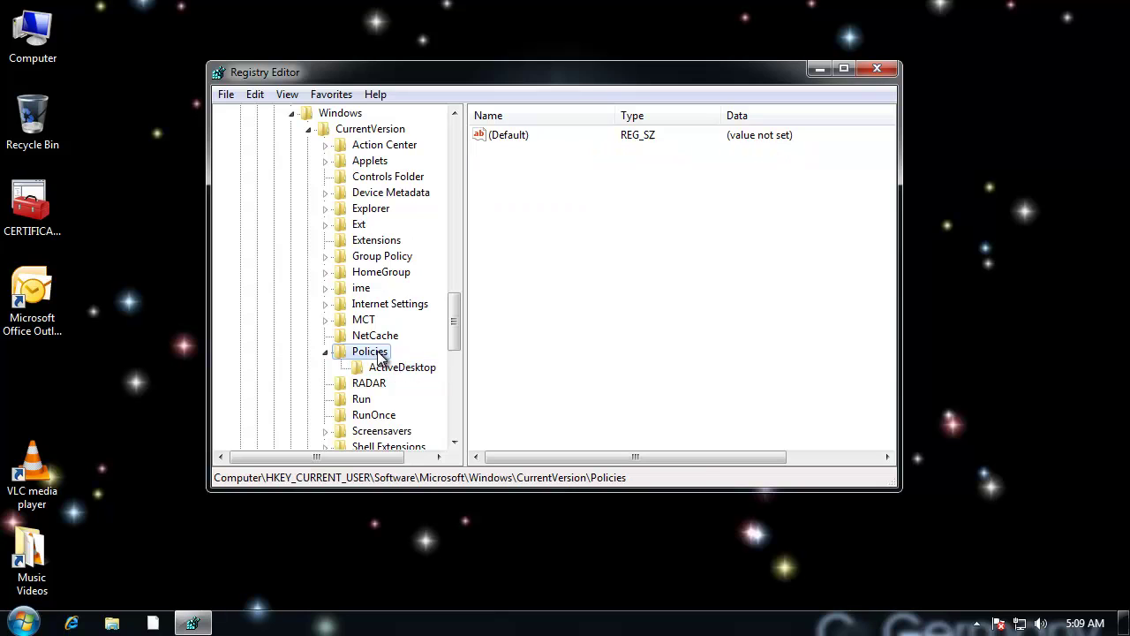
{"action": "right_click", "coordinate": [378, 355]}
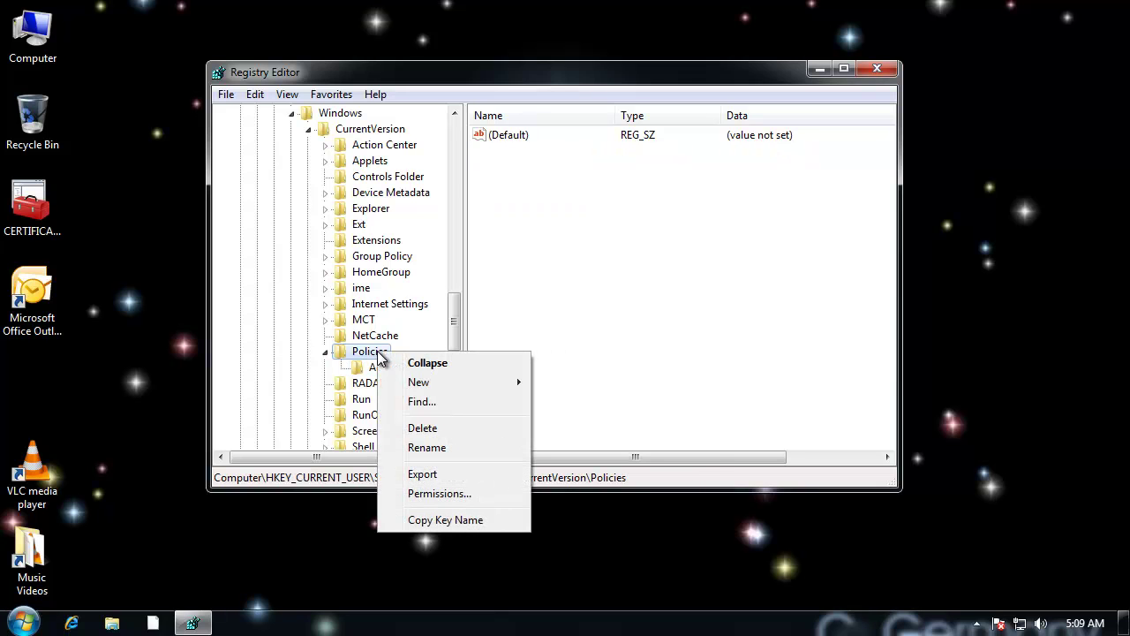
{"action": "mouse_move", "coordinate": [436, 386]}
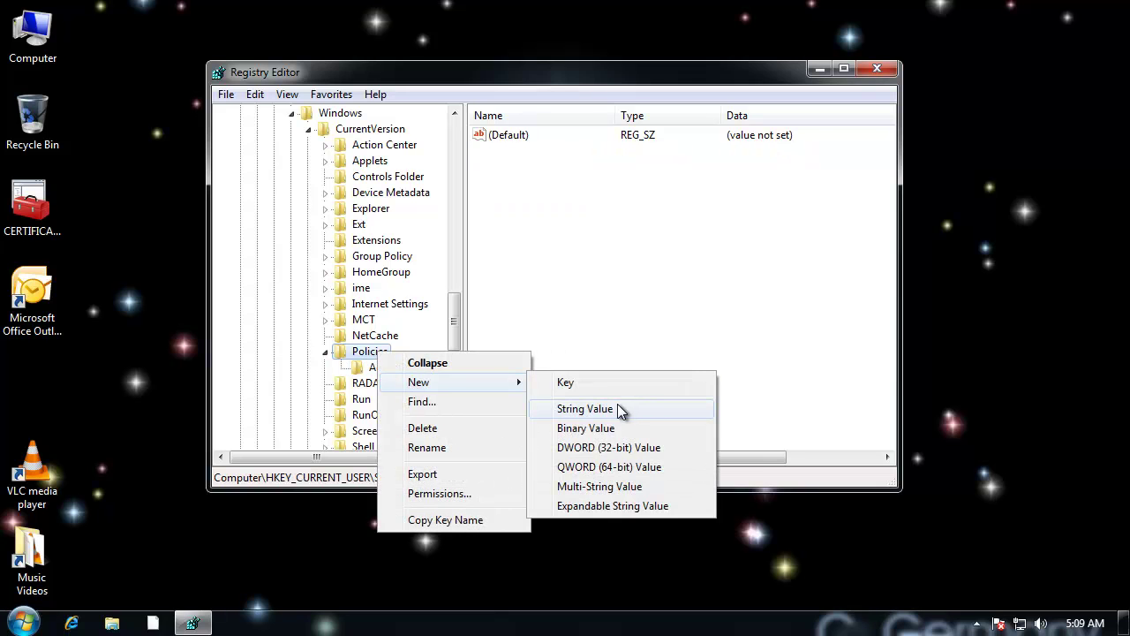
{"action": "left_click", "coordinate": [606, 387]}
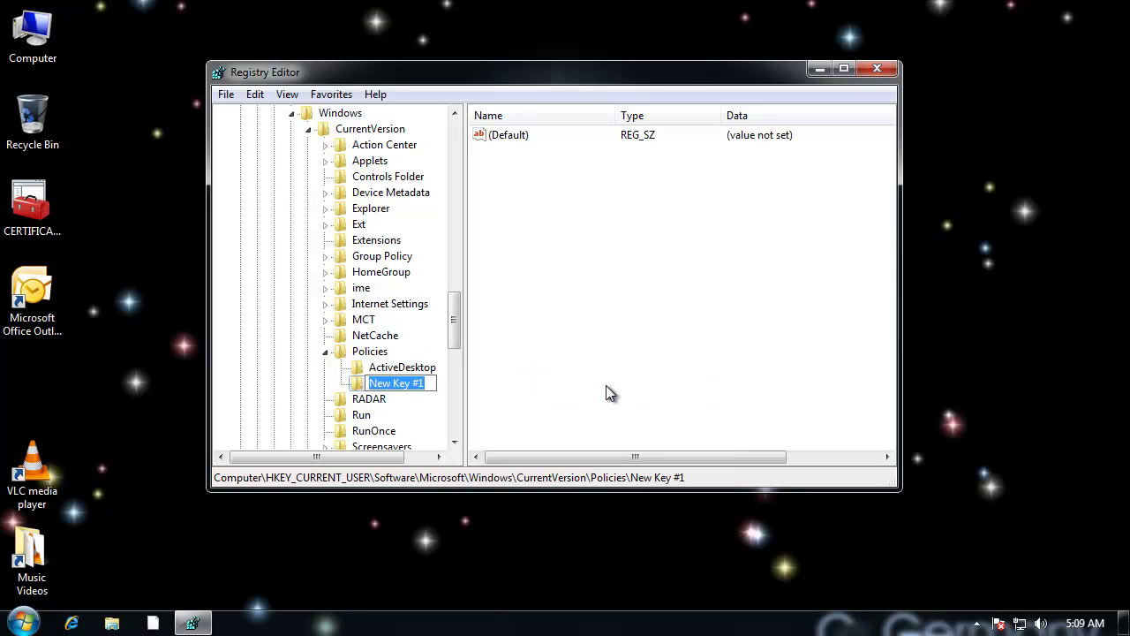
{"action": "type", "text": "System"}
{"action": "key", "text": "Return"}
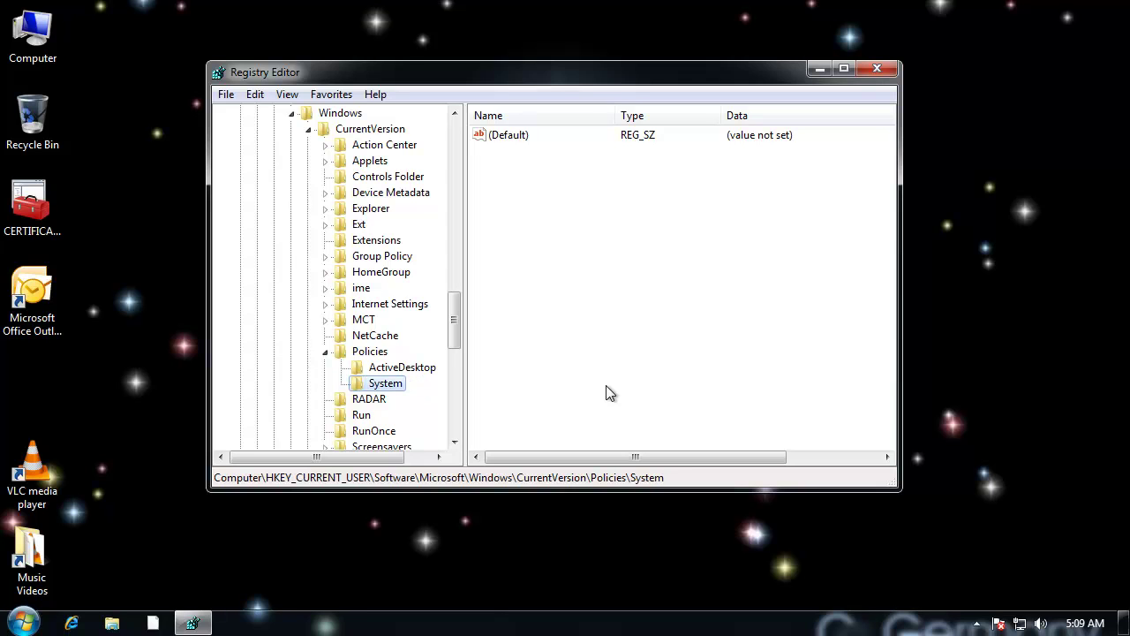
Add a string value named Wallpaper to the System key under Policies.
{"action": "left_click", "coordinate": [373, 353]}
{"action": "left_click", "coordinate": [385, 385]}
{"action": "left_click", "coordinate": [399, 369]}
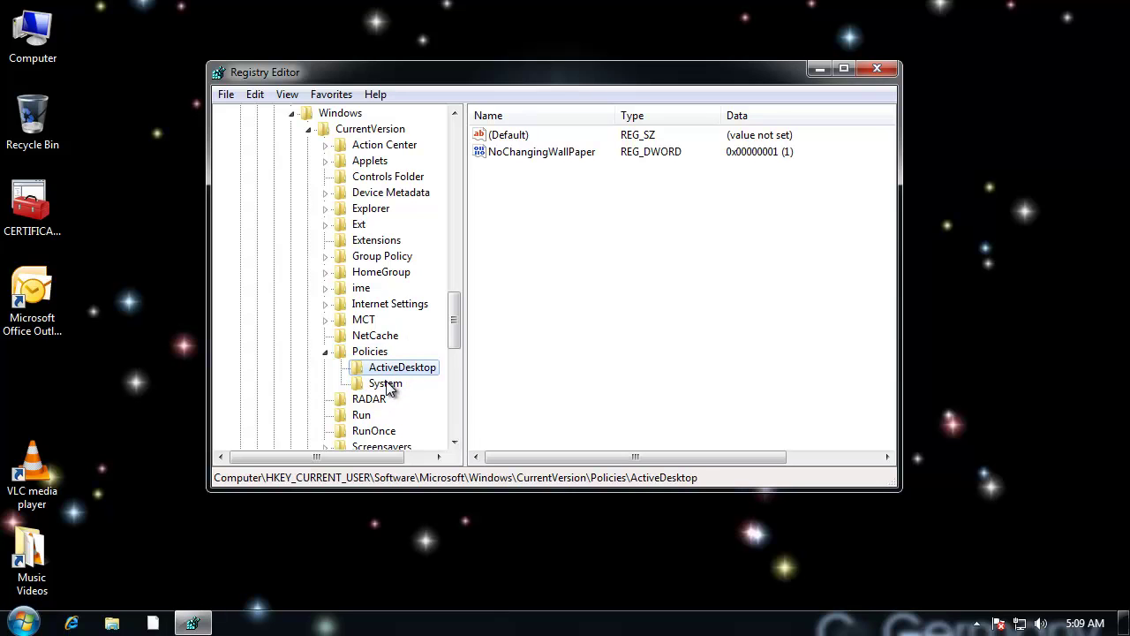
{"action": "left_click", "coordinate": [388, 385]}
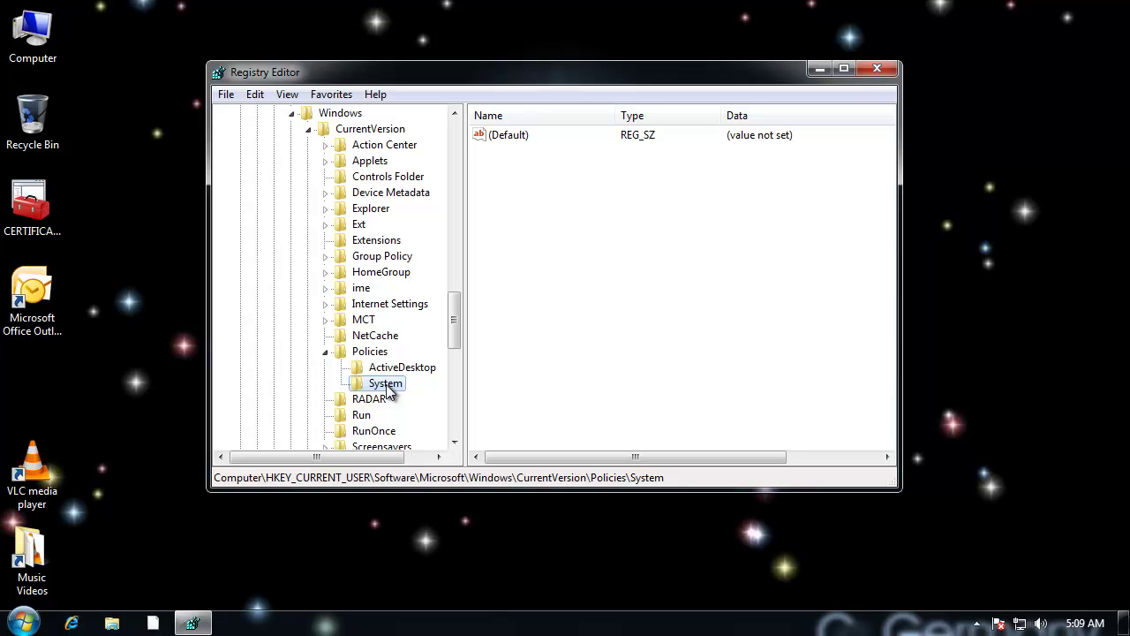
{"action": "right_click", "coordinate": [386, 387]}
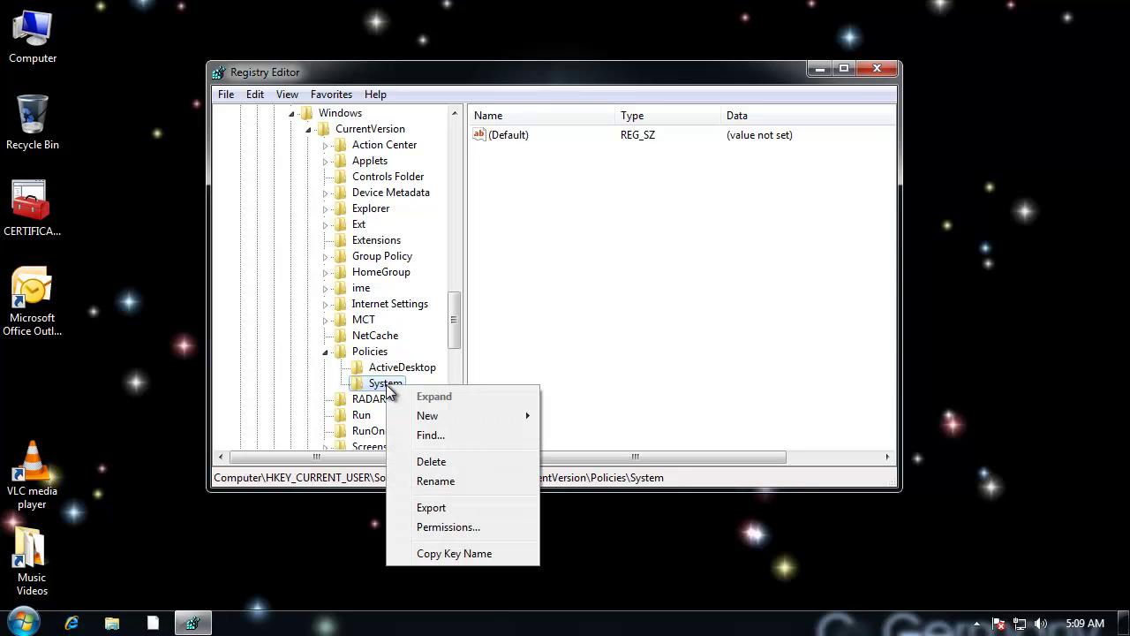
{"action": "mouse_move", "coordinate": [444, 412]}
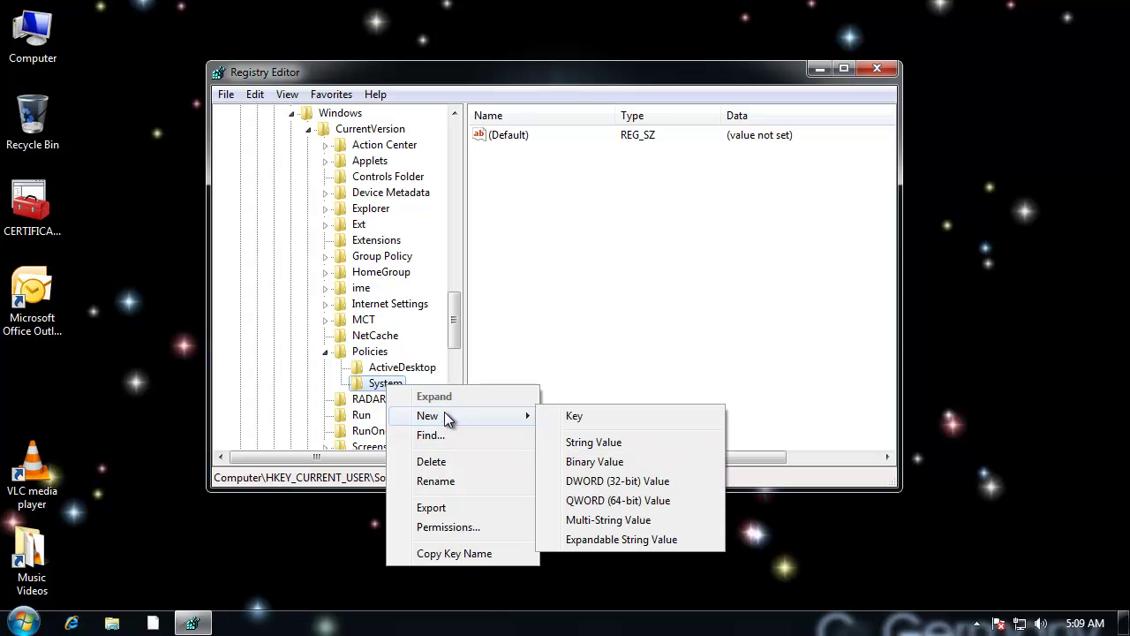
{"action": "left_click", "coordinate": [615, 443]}
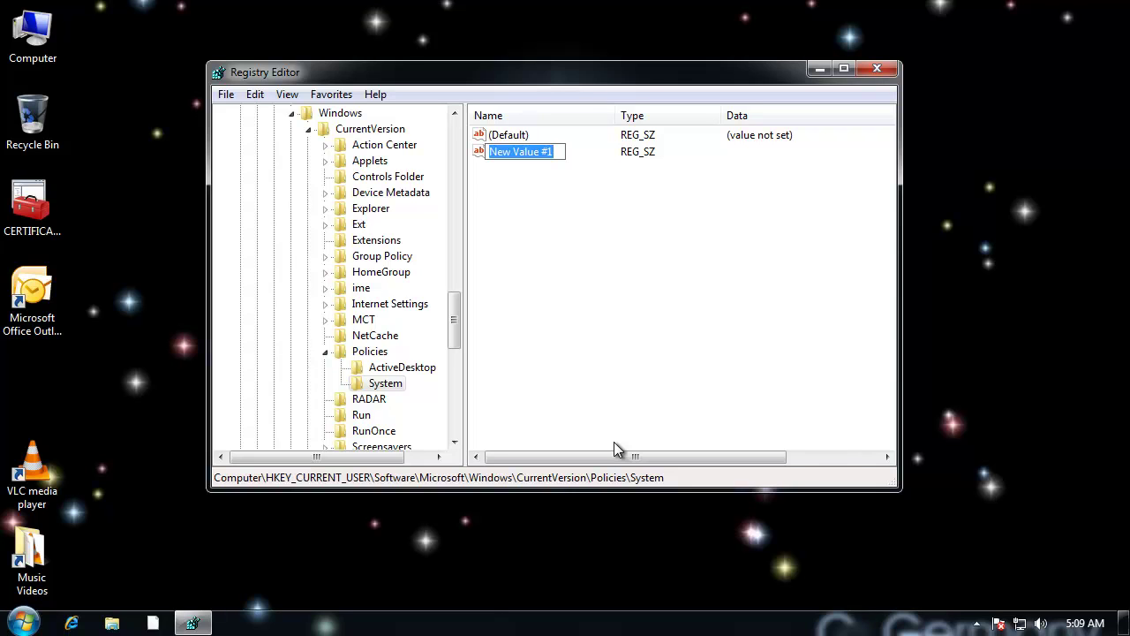
{"action": "type", "text": "Wallpaper"}
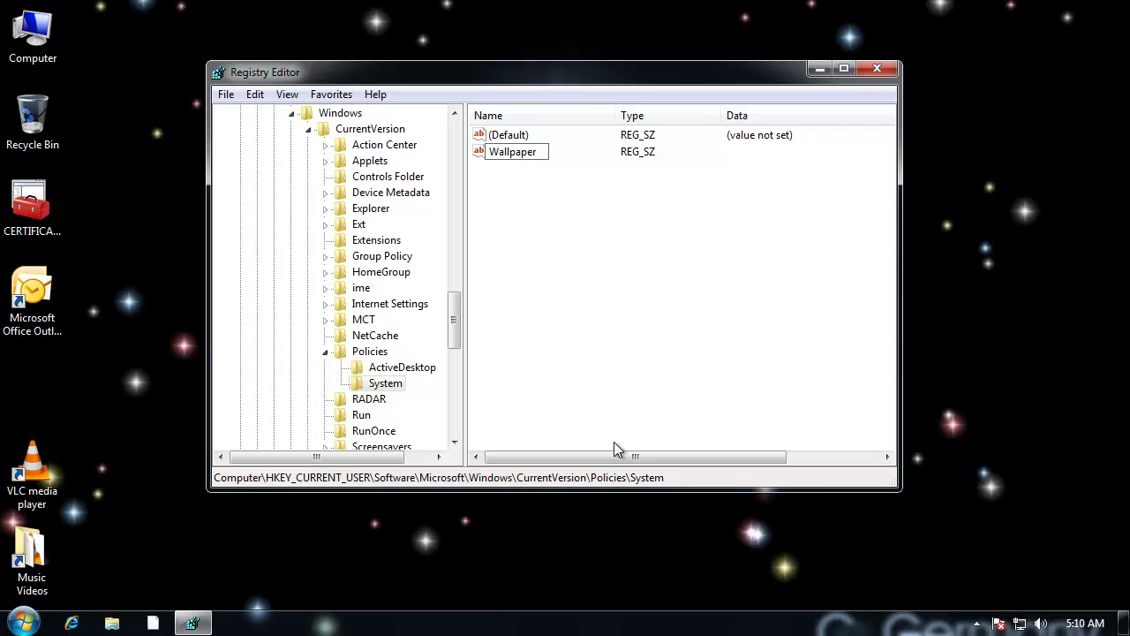
{"action": "key", "text": "Return"}
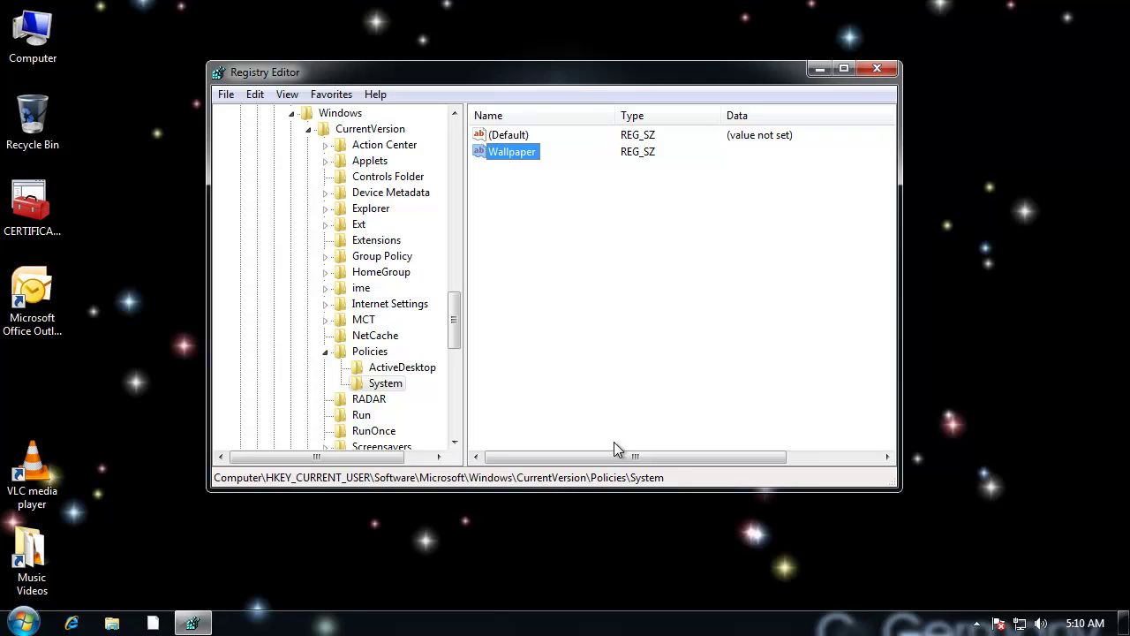
Open the Wallpaper value for editing and move the dialog clear of the value list.
{"action": "left_click_drag", "start_coordinate": [503, 77], "coordinate": [636, 71]}
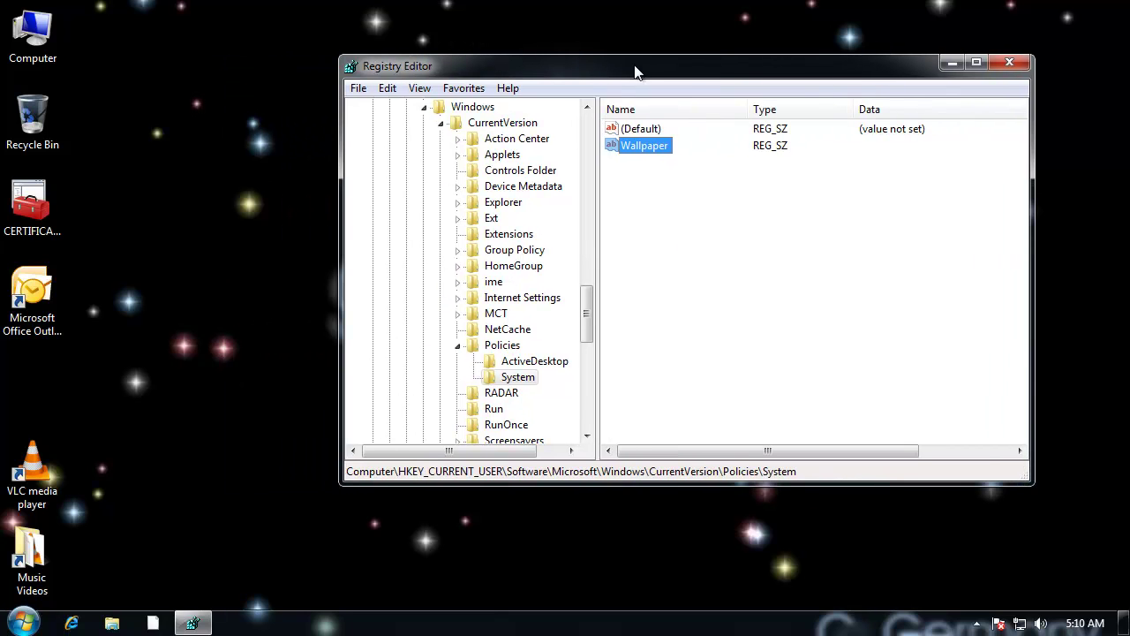
{"action": "double_click", "coordinate": [655, 151]}
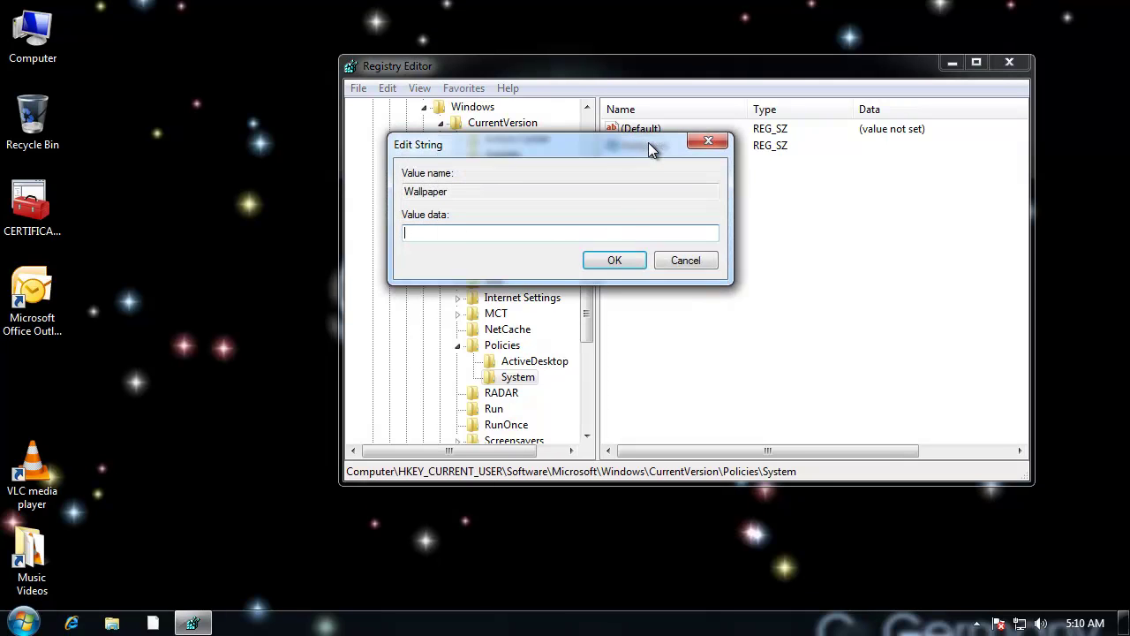
{"action": "left_click_drag", "start_coordinate": [588, 144], "coordinate": [859, 203]}
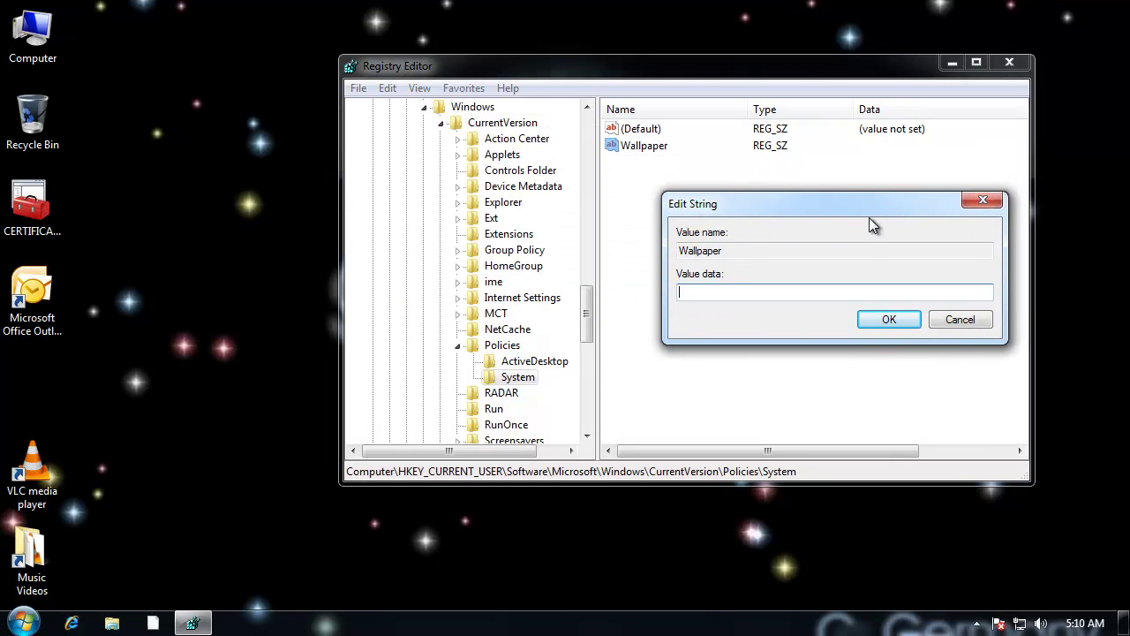
Open the ANNOY folder on Local Disk (C:) in a file window.
{"action": "double_click", "coordinate": [39, 42]}
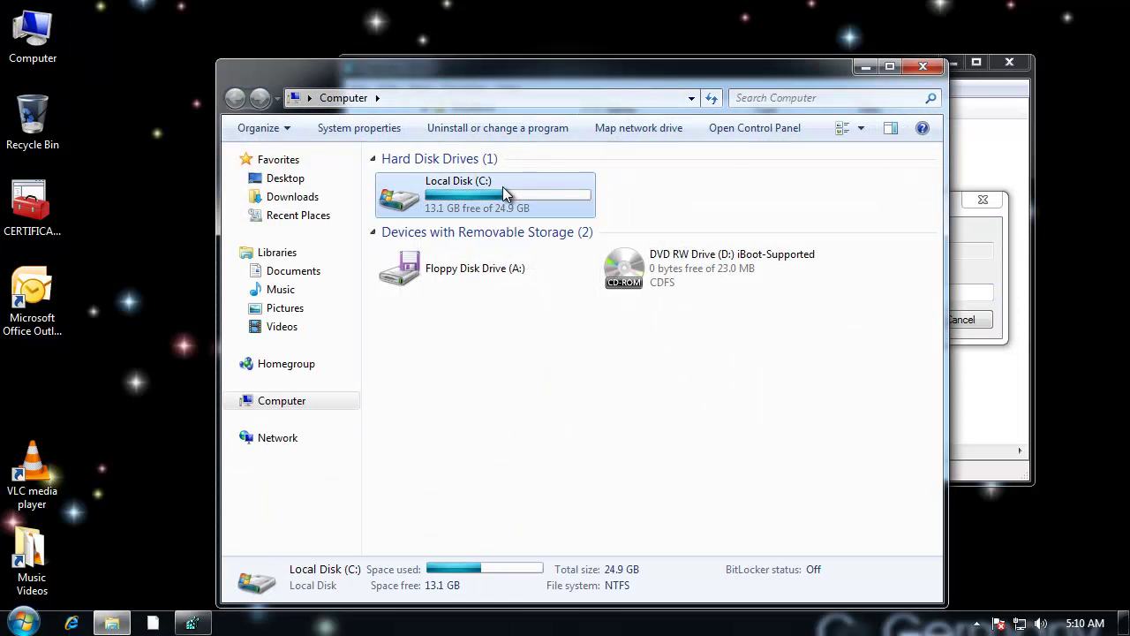
{"action": "double_click", "coordinate": [503, 189]}
{"action": "double_click", "coordinate": [429, 210]}
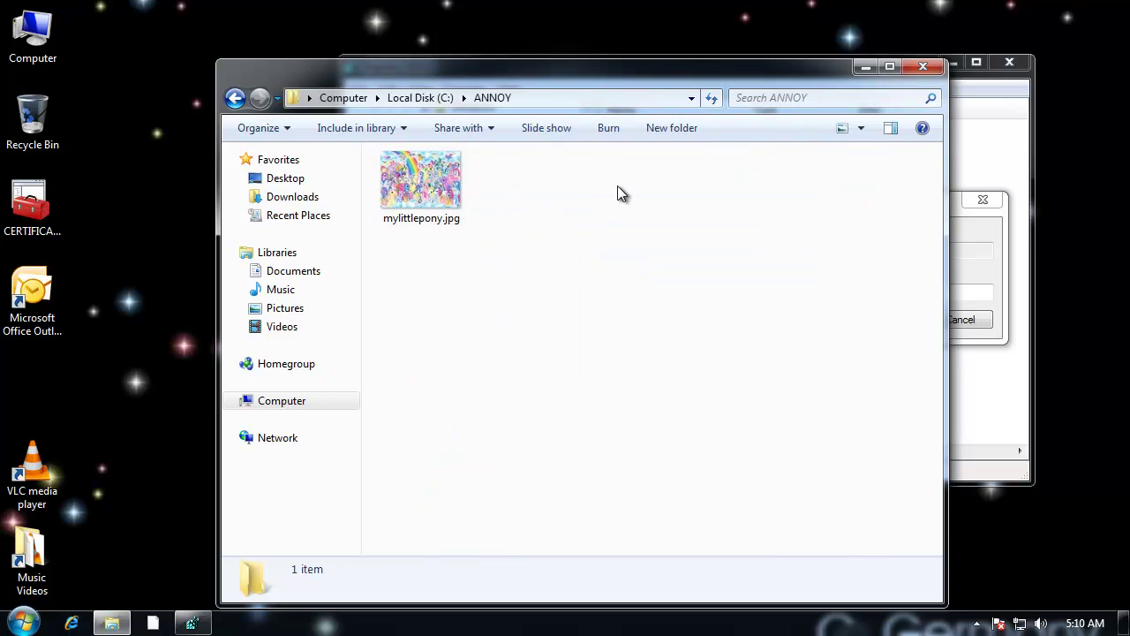
Copy the ANNOY folder's path, check the picture's file name, and close the folder window.
{"action": "left_click", "coordinate": [522, 98]}
{"action": "left_click_drag", "start_coordinate": [382, 76], "coordinate": [364, 41]}
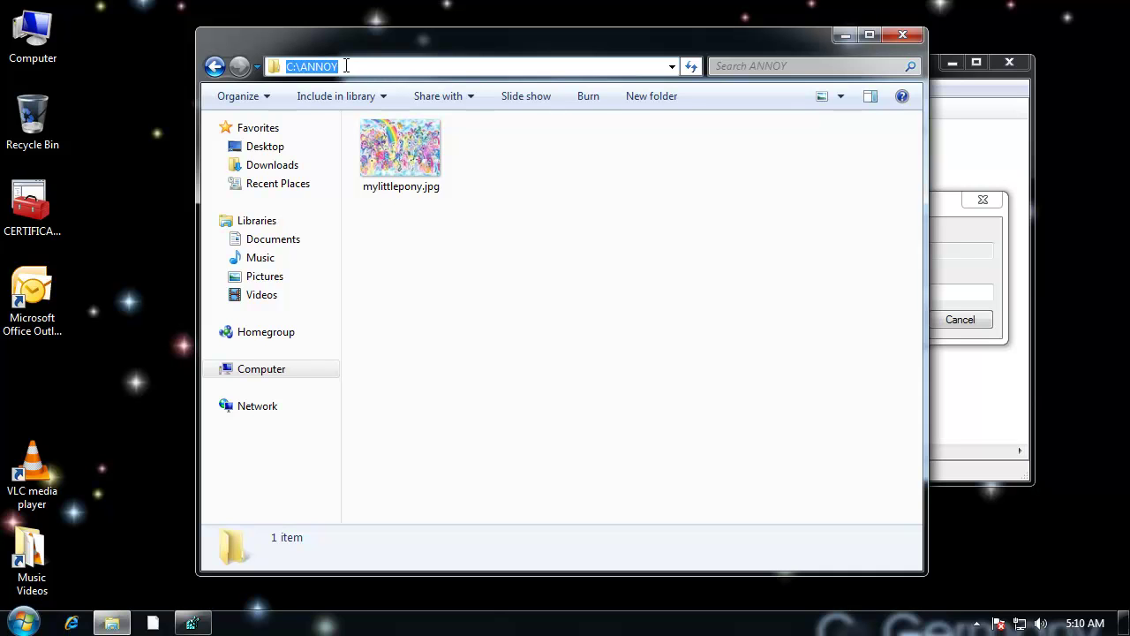
{"action": "double_click", "coordinate": [361, 66]}
{"action": "triple_click", "coordinate": [373, 67]}
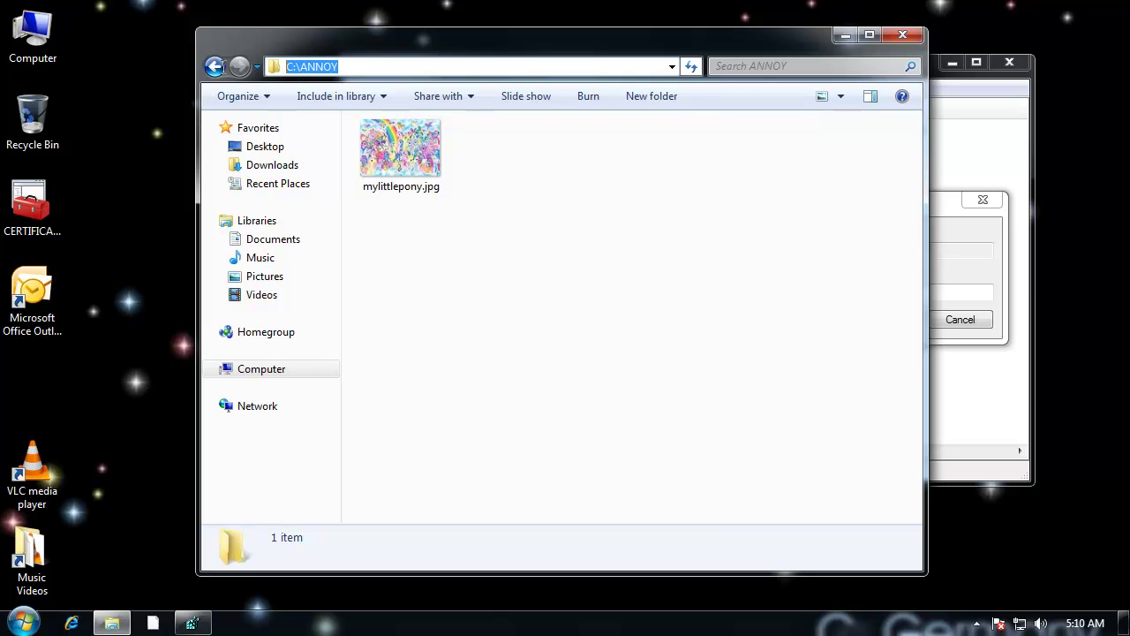
{"action": "right_click", "coordinate": [327, 66]}
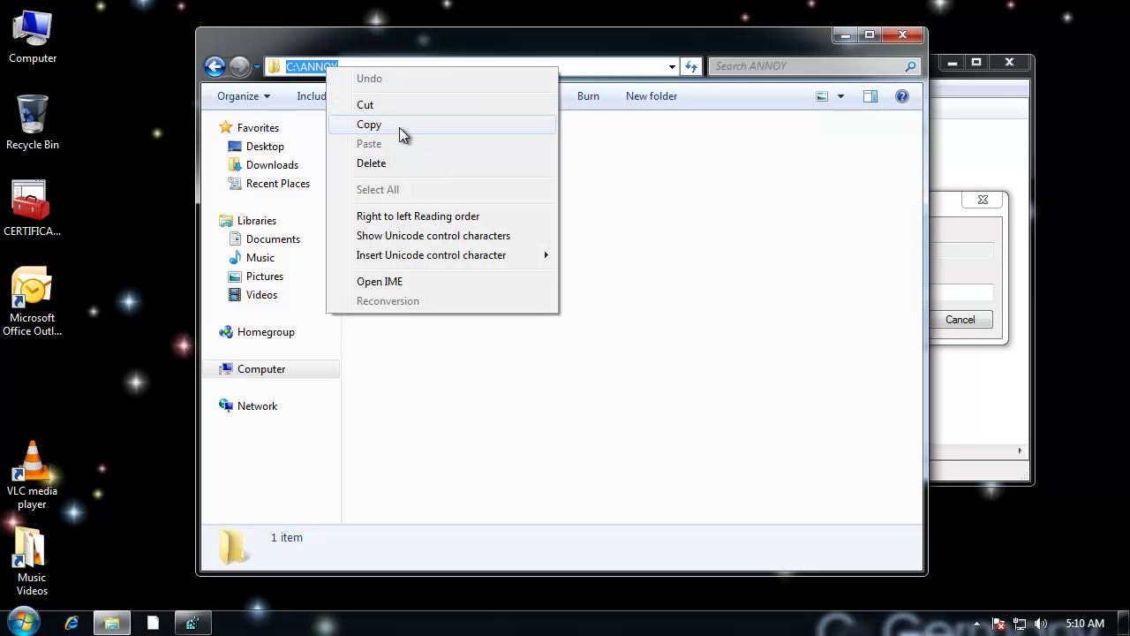
{"action": "left_click", "coordinate": [369, 125]}
{"action": "left_click", "coordinate": [373, 68]}
{"action": "left_click_drag", "start_coordinate": [735, 48], "coordinate": [636, 54]}
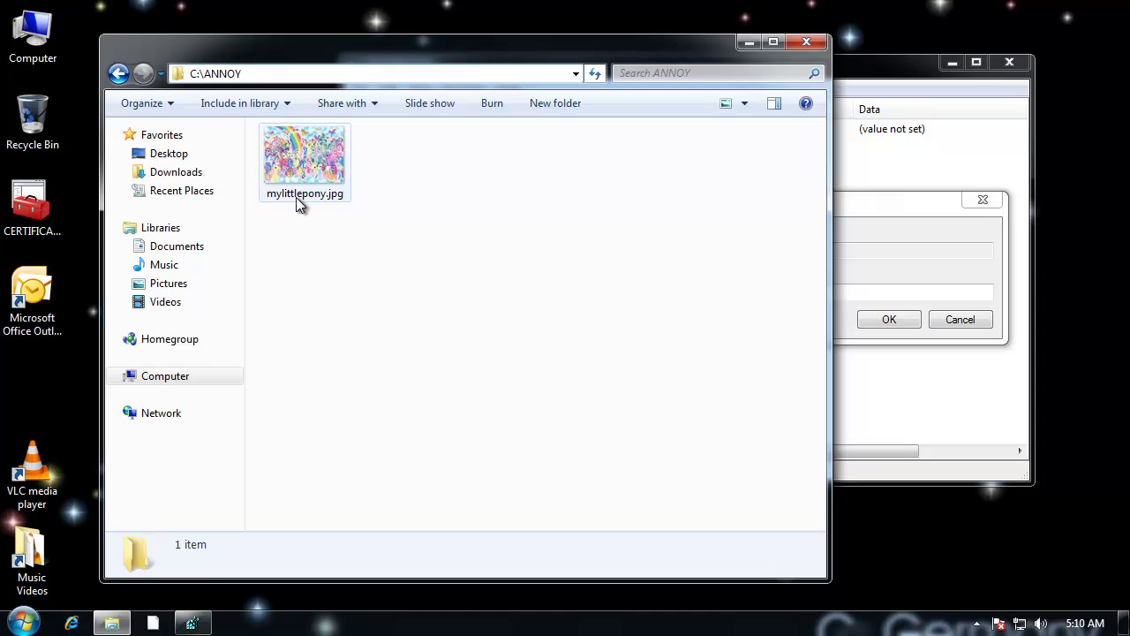
{"action": "left_click", "coordinate": [816, 42]}
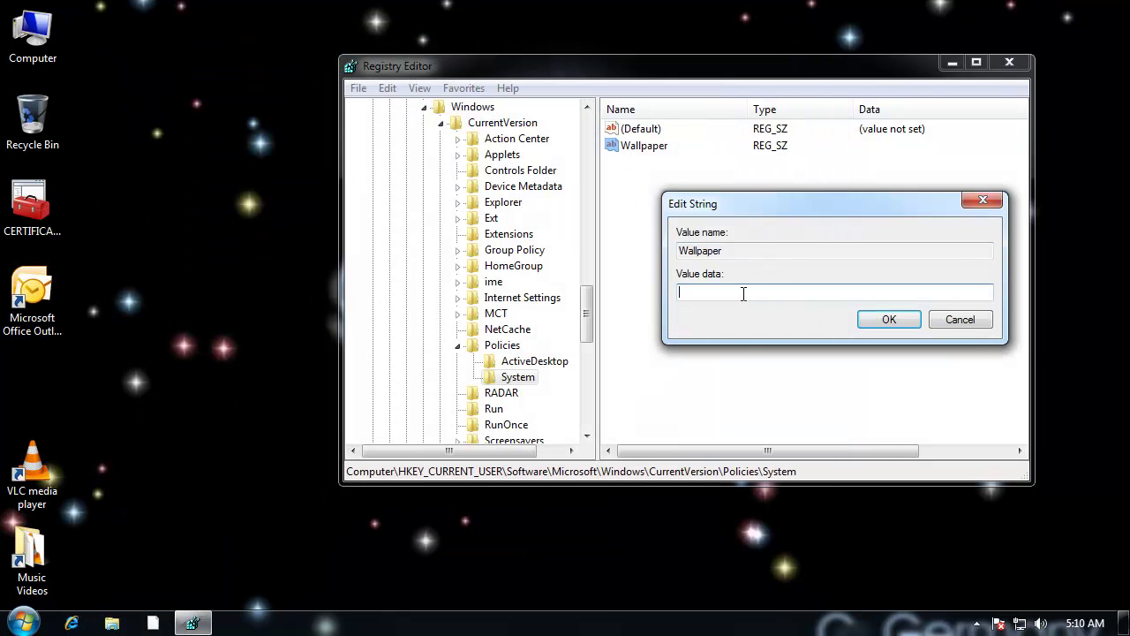
Set the Wallpaper value data to C:\ANNOY\mylittlepony.jpg, using the copied folder path.
{"action": "key", "text": "ctrl+v"}
{"action": "type", "text": "\\mylittlepony.jpg"}
{"action": "left_click", "coordinate": [912, 320]}
{"action": "left_click_drag", "start_coordinate": [648, 71], "coordinate": [615, 55]}
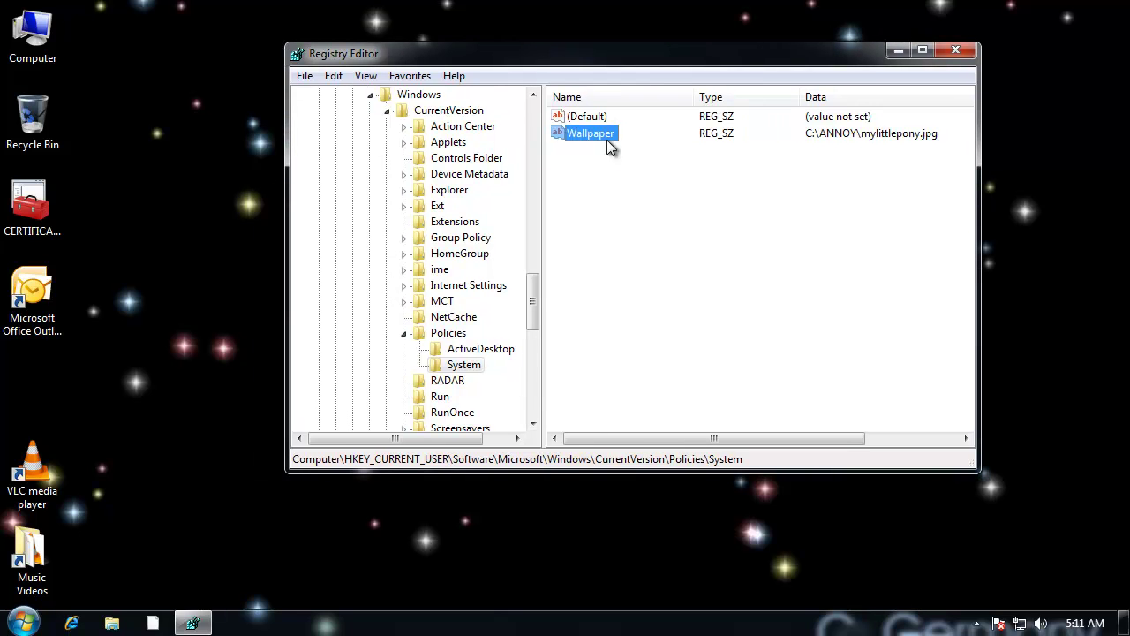
{"action": "double_click", "coordinate": [19, 19]}
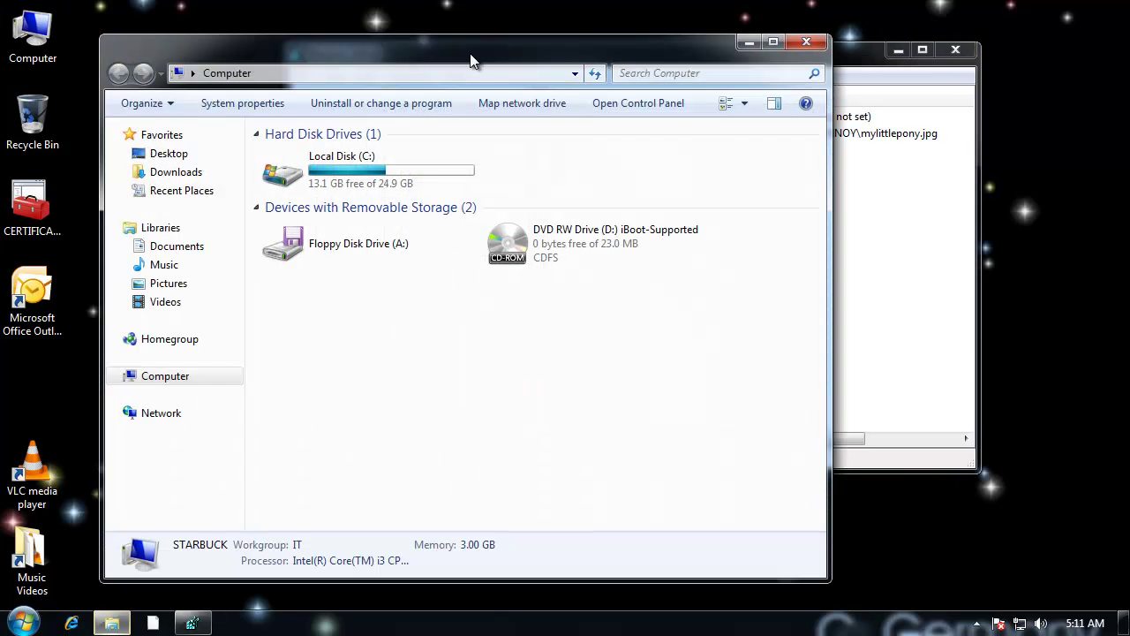
{"action": "left_click", "coordinate": [322, 74]}
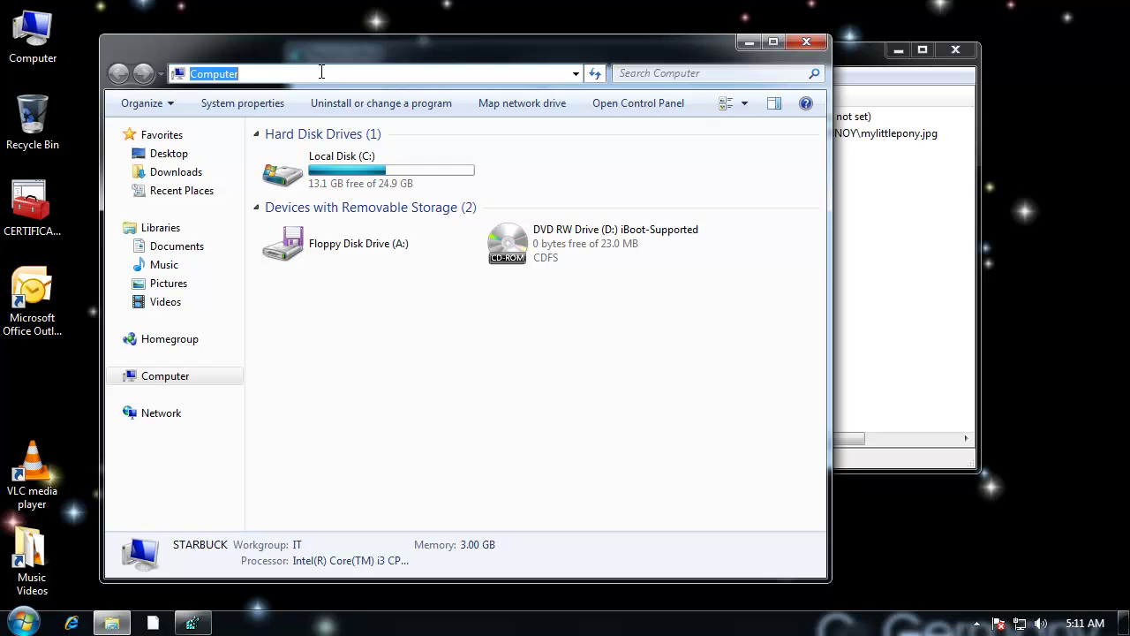
{"action": "type", "text": "C:\\ANNOY\\"}
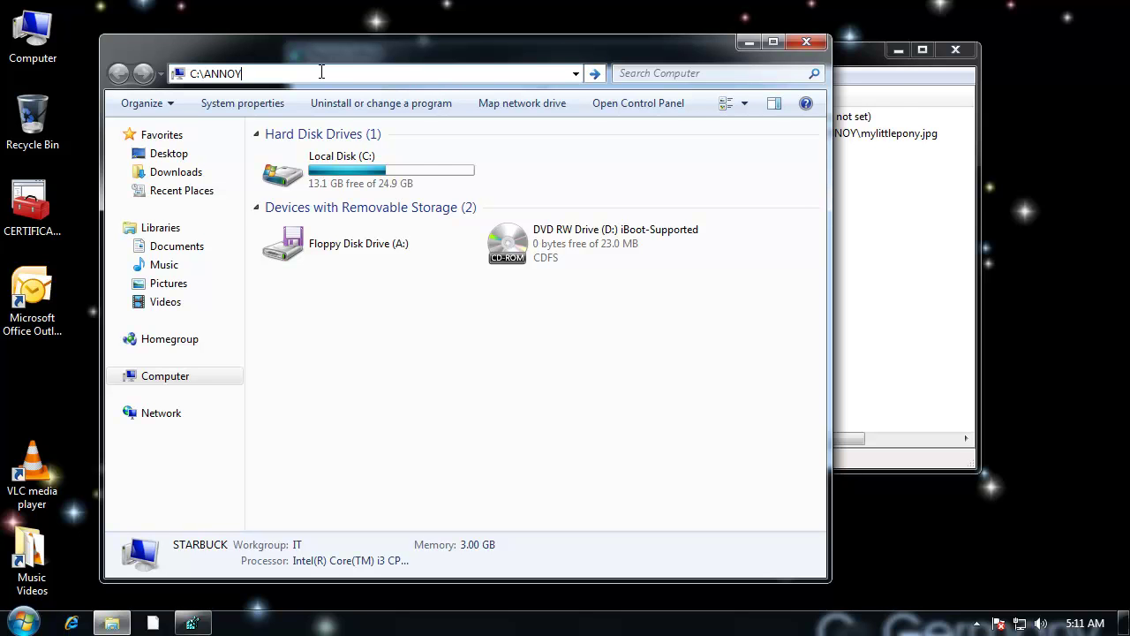
{"action": "left_click", "coordinate": [806, 42]}
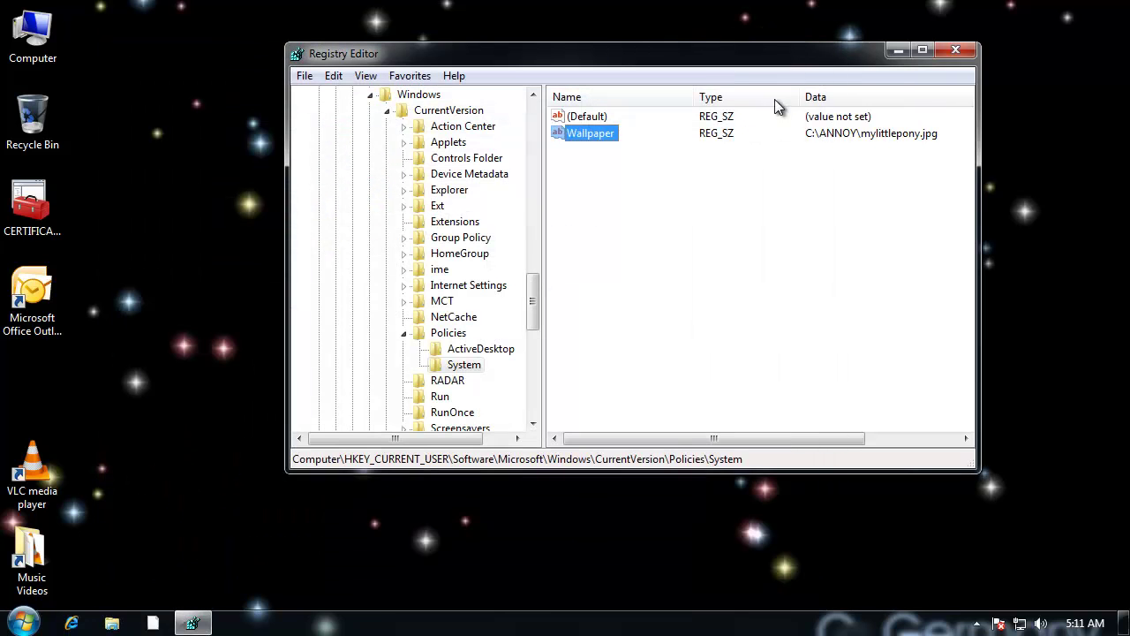
Copy the full picture path from the Wallpaper value data without changing the value.
{"action": "double_click", "coordinate": [600, 135]}
{"action": "right_click", "coordinate": [469, 221]}
{"action": "left_click", "coordinate": [525, 274]}
{"action": "left_click", "coordinate": [629, 249]}
Test the copied path by opening the picture from a Computer window, and close the viewer and the window.
{"action": "double_click", "coordinate": [14, 10]}
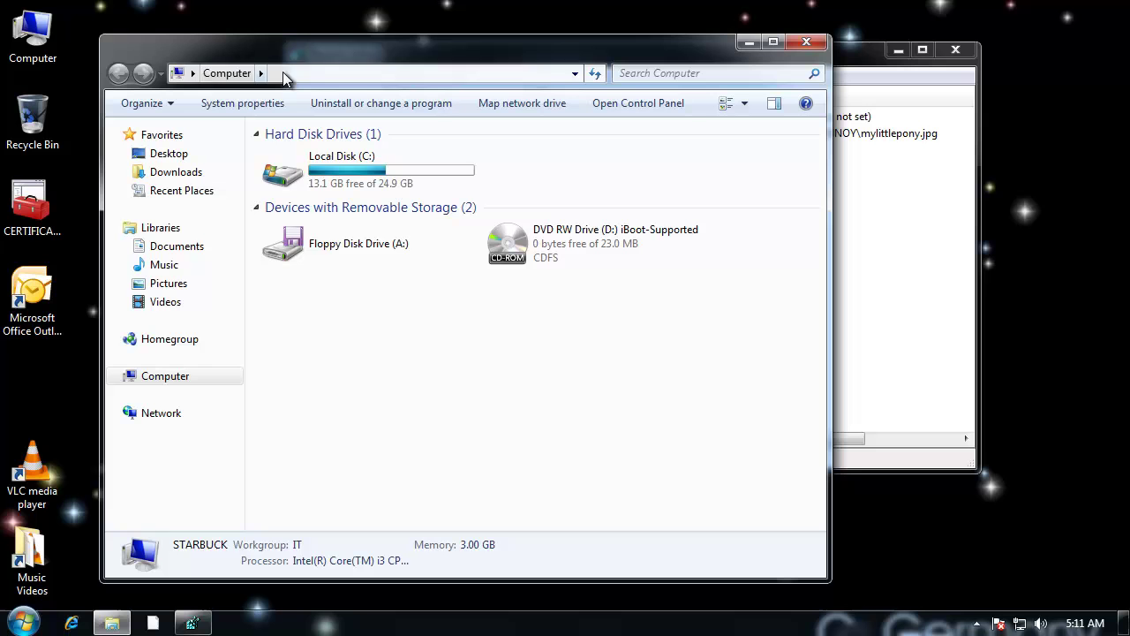
{"action": "left_click", "coordinate": [285, 75]}
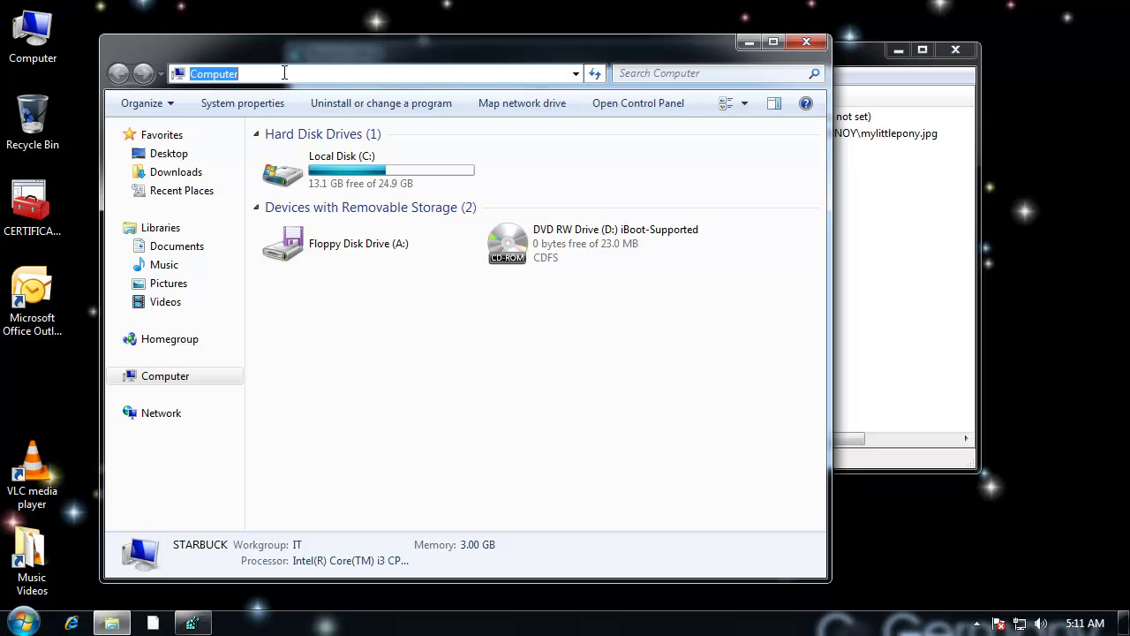
{"action": "key", "text": "ctrl+v"}
{"action": "key", "text": "Return"}
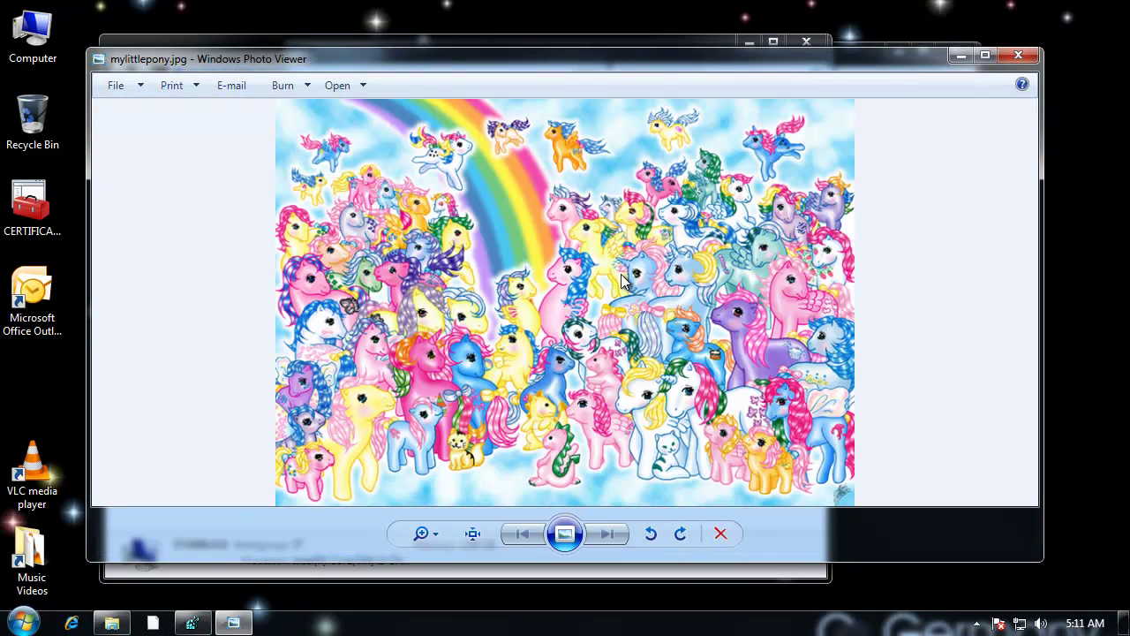
{"action": "left_click", "coordinate": [1018, 55]}
{"action": "left_click", "coordinate": [806, 41]}
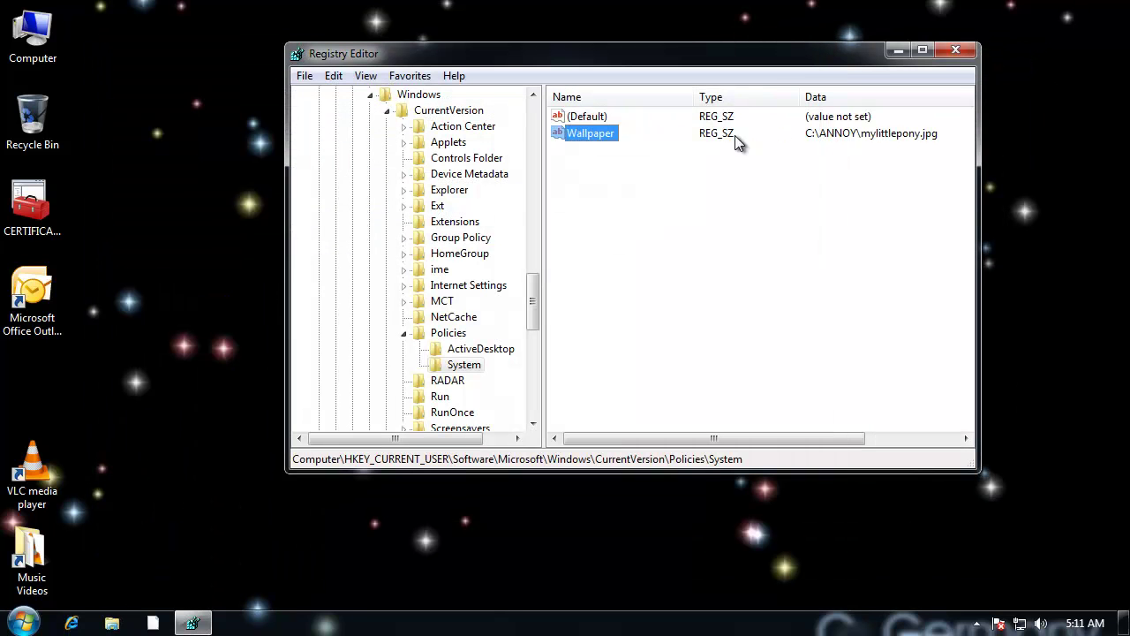
Review the values stored under the ActiveDesktop and System policy keys.
{"action": "left_click", "coordinate": [612, 215]}
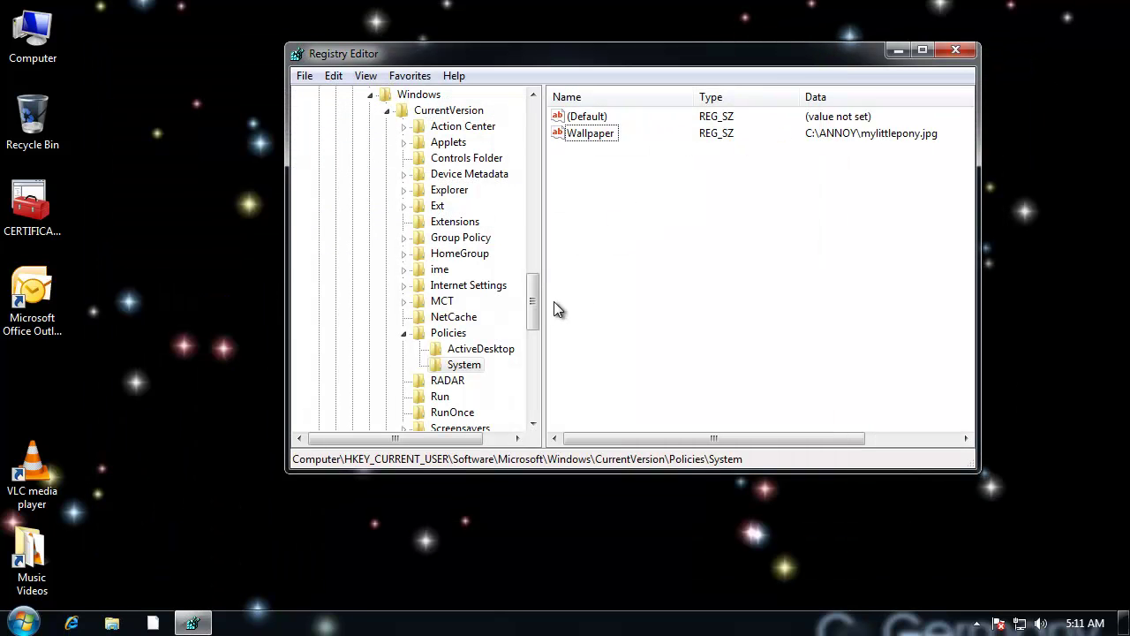
{"action": "left_click", "coordinate": [490, 350]}
{"action": "left_click", "coordinate": [472, 369]}
{"action": "left_click", "coordinate": [489, 349]}
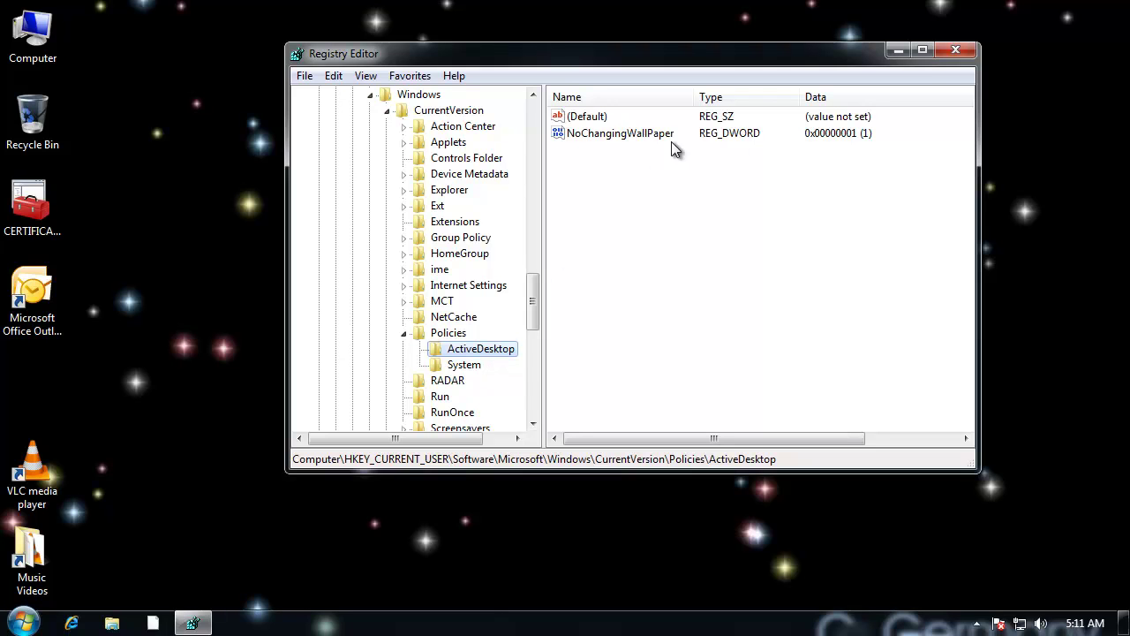
{"action": "left_click", "coordinate": [460, 366]}
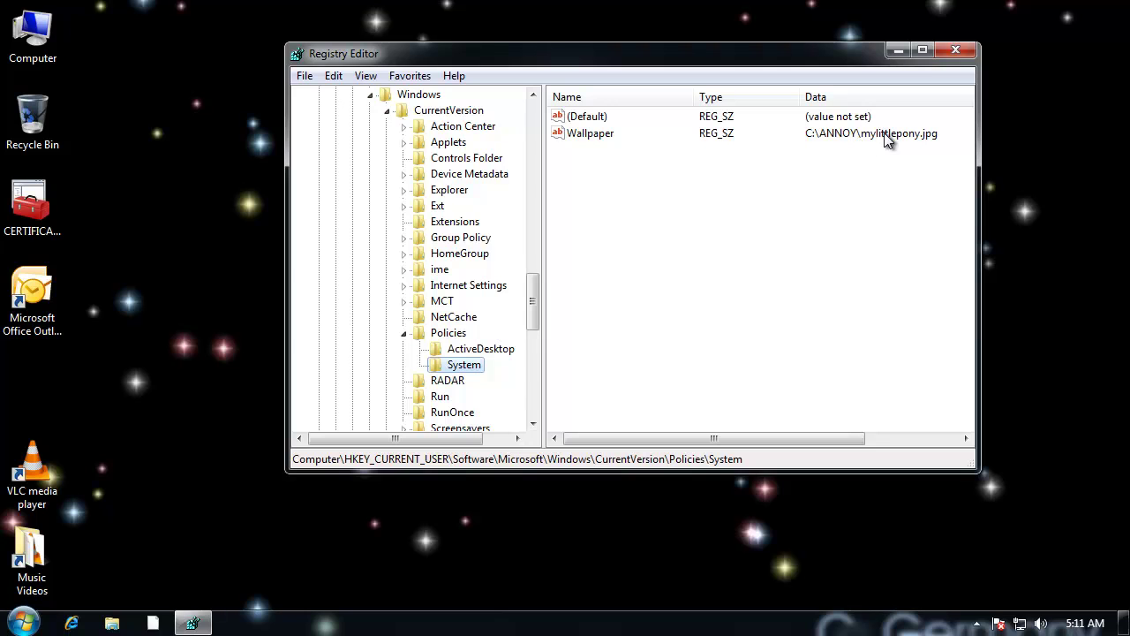
Create a string value named WallpaperStyle in the System policy key.
{"action": "right_click", "coordinate": [470, 373]}
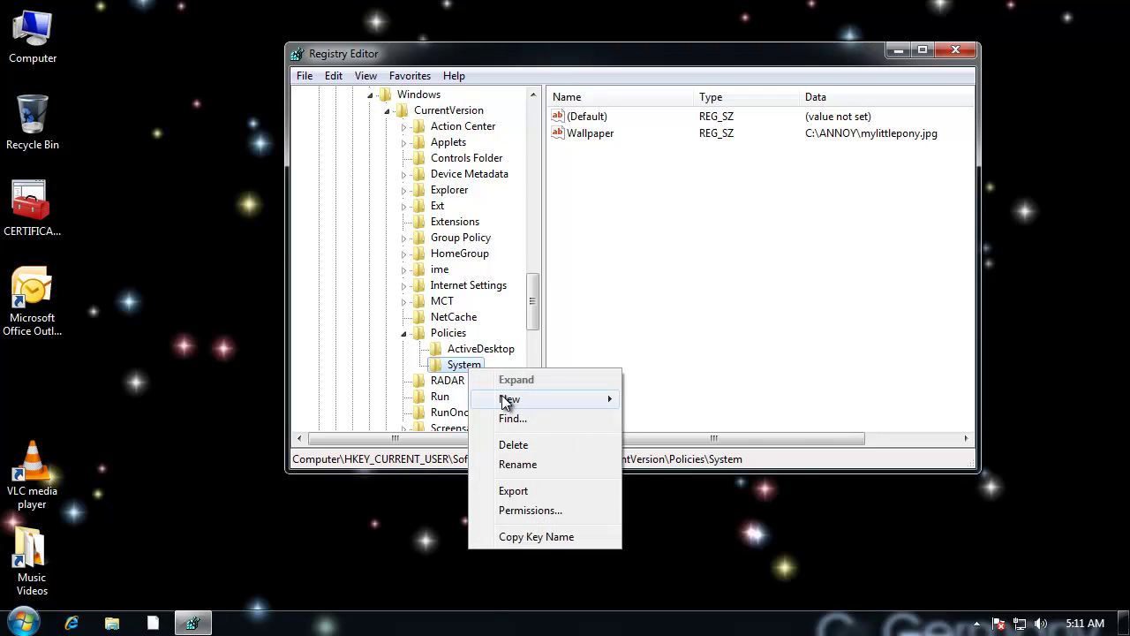
{"action": "mouse_move", "coordinate": [506, 403]}
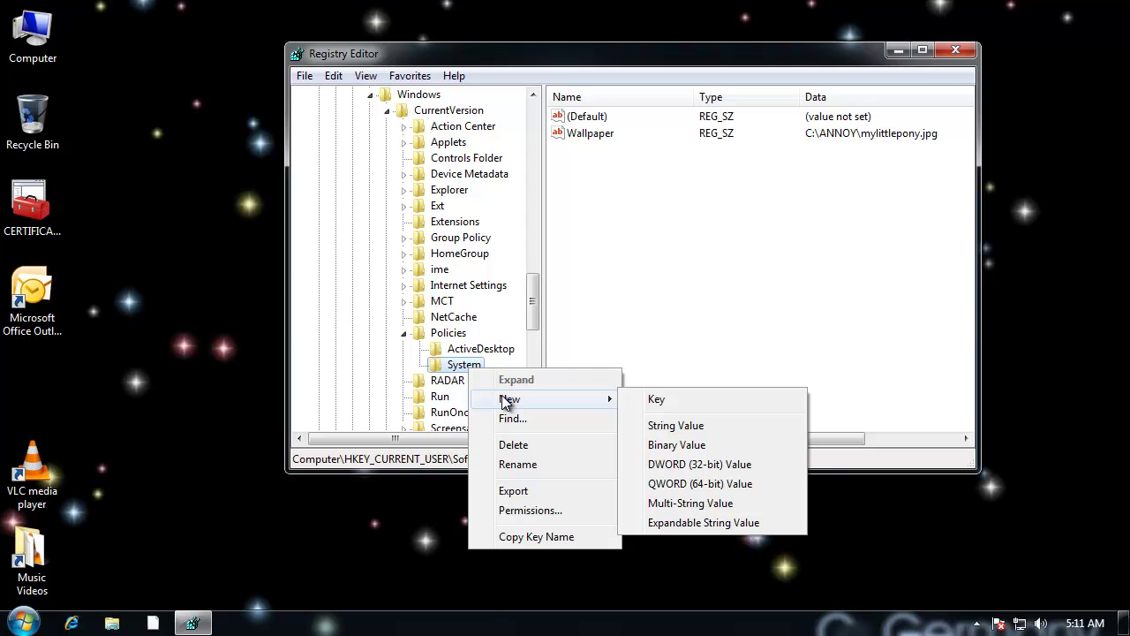
{"action": "left_click", "coordinate": [695, 426]}
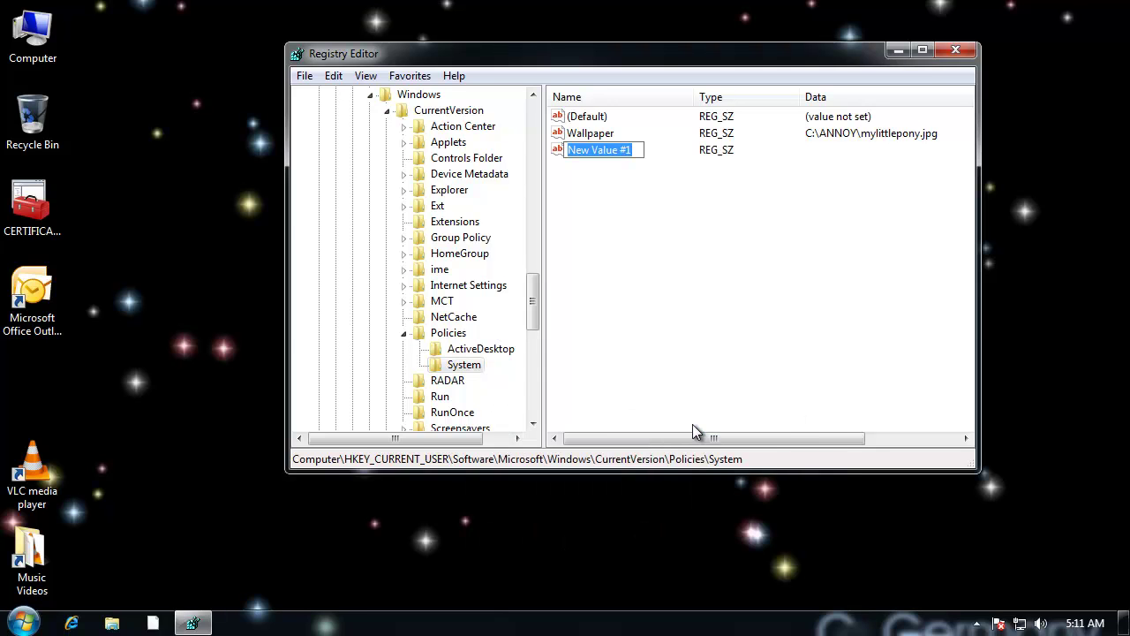
{"action": "type", "text": "Wall"}
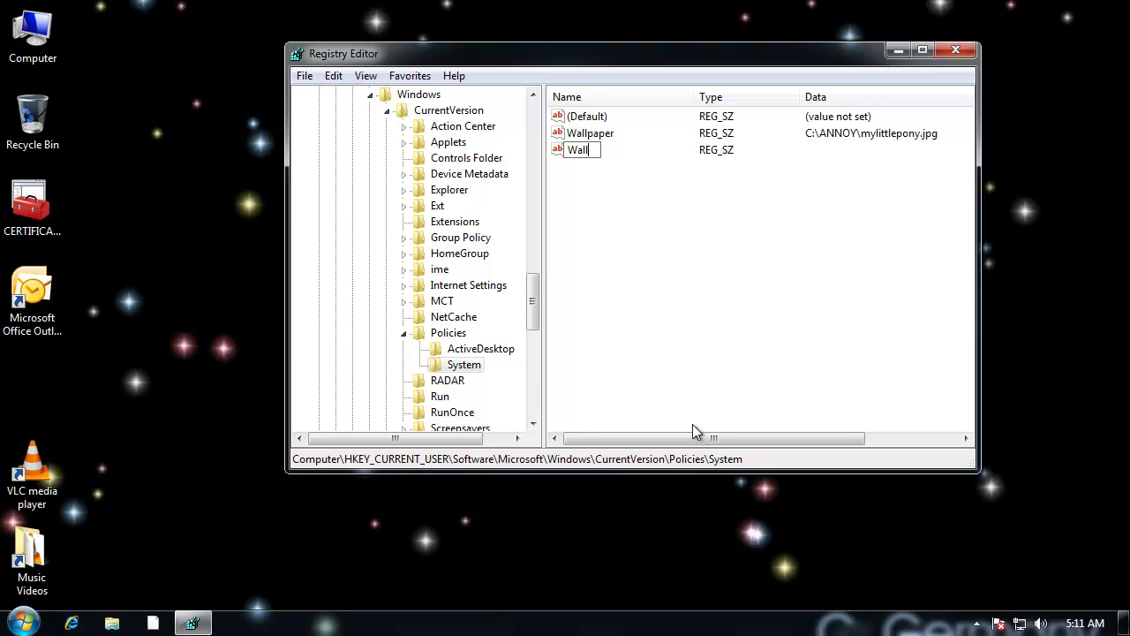
{"action": "type", "text": "paperStyle"}
{"action": "key", "text": "Return"}
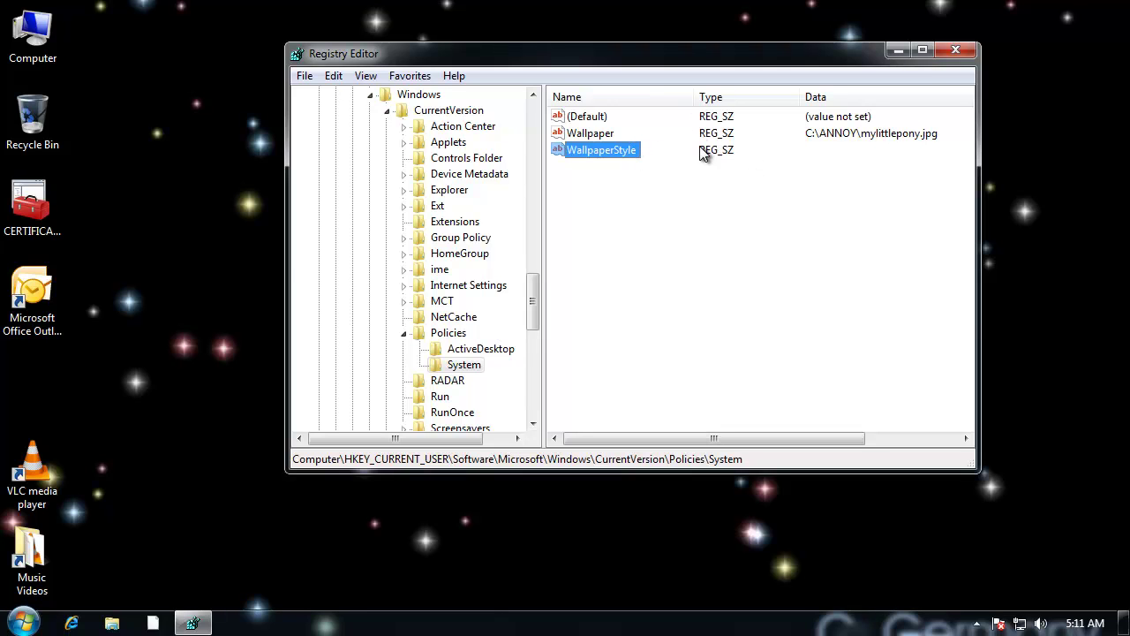
Set the WallpaperStyle value data to 2 and close the Registry Editor.
{"action": "double_click", "coordinate": [628, 153]}
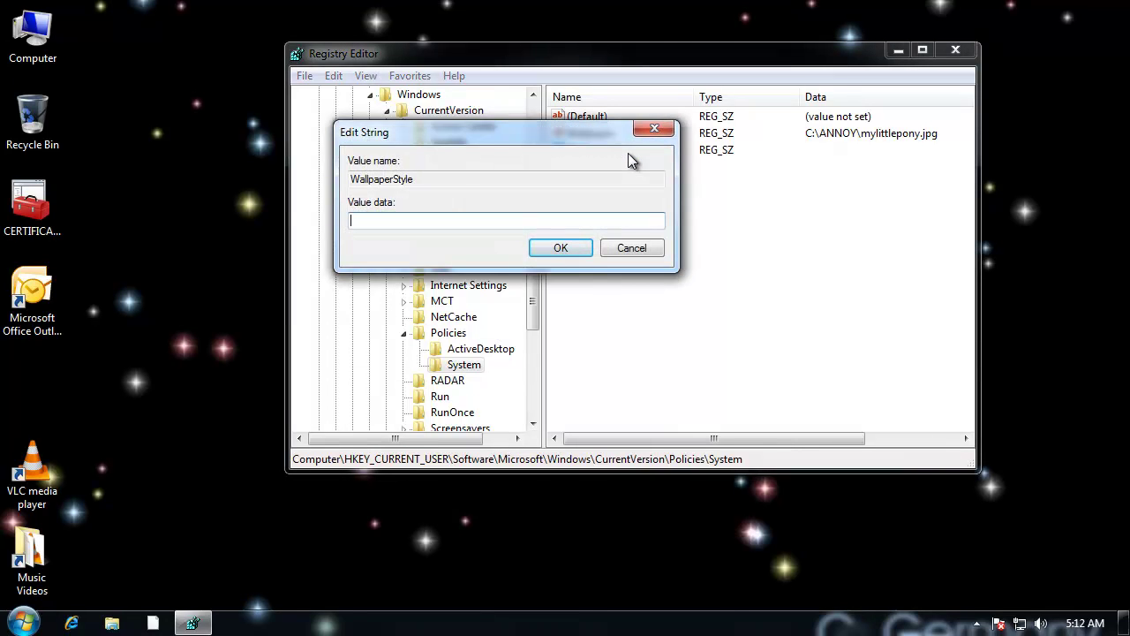
{"action": "type", "text": "2"}
{"action": "left_click", "coordinate": [565, 251]}
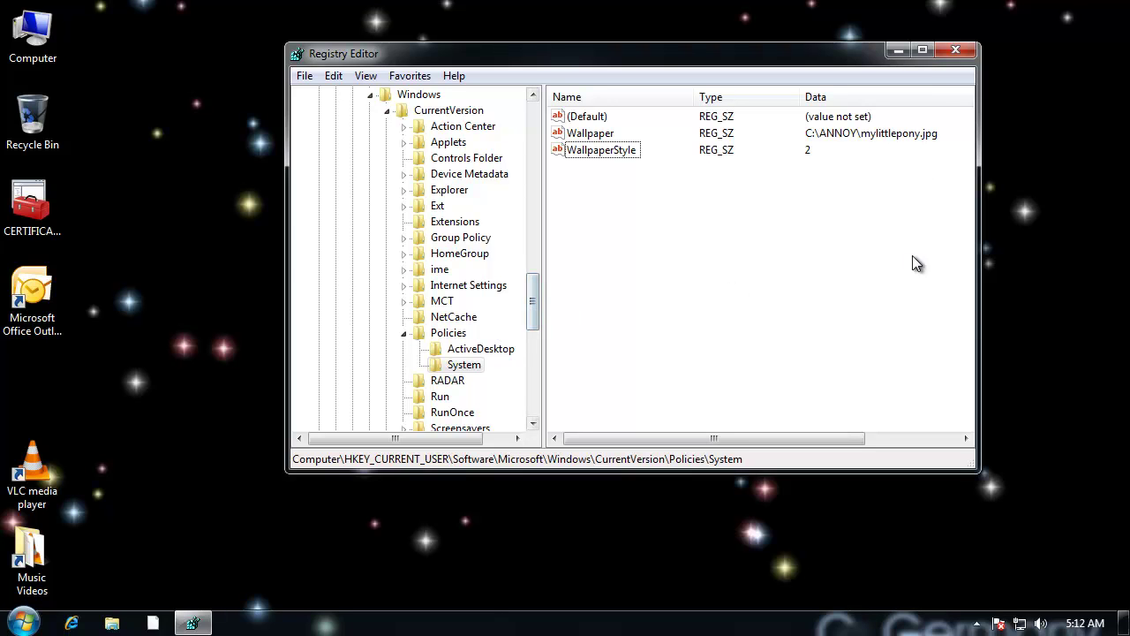
{"action": "left_click", "coordinate": [955, 51]}
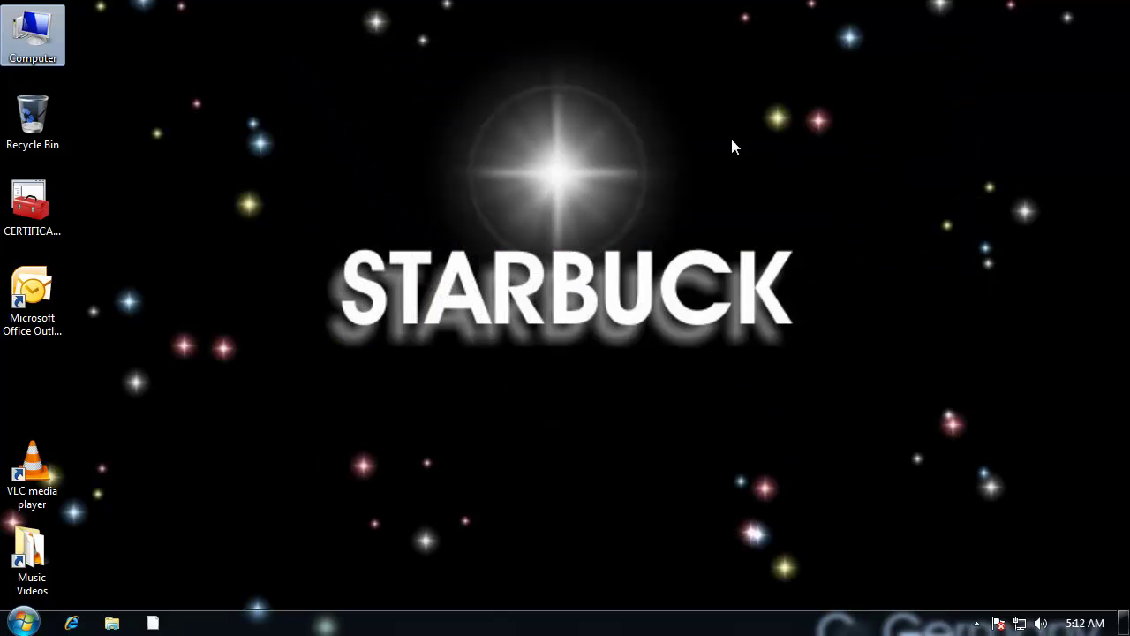
Try to change the desktop background in Personalization with the Scenes and United States themes, and close the window.
{"action": "right_click", "coordinate": [518, 194]}
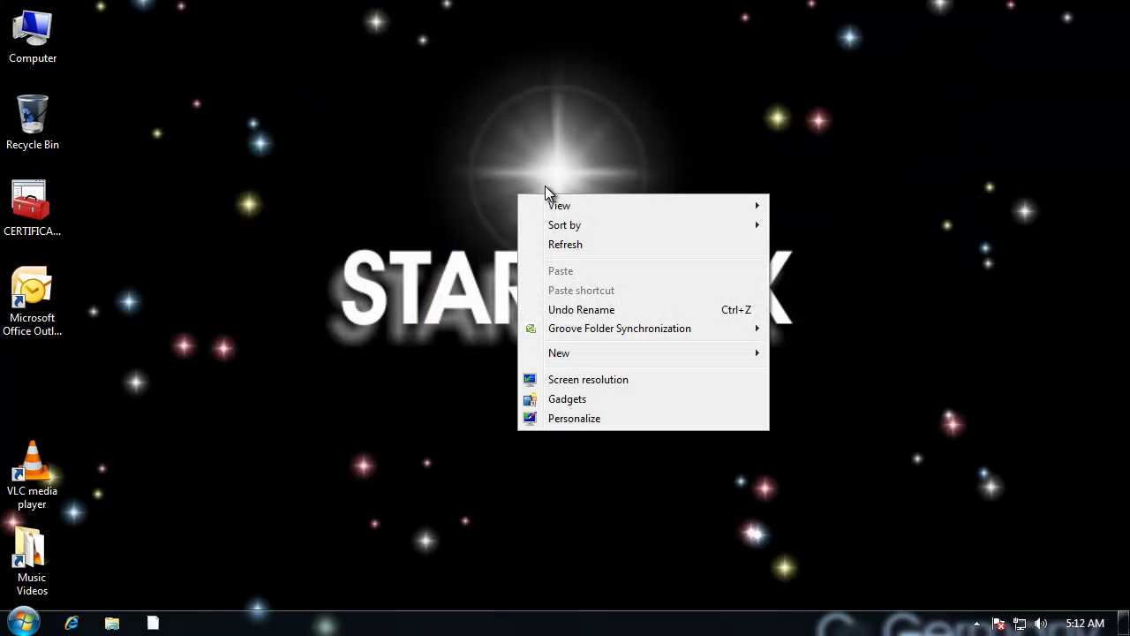
{"action": "left_click", "coordinate": [555, 423]}
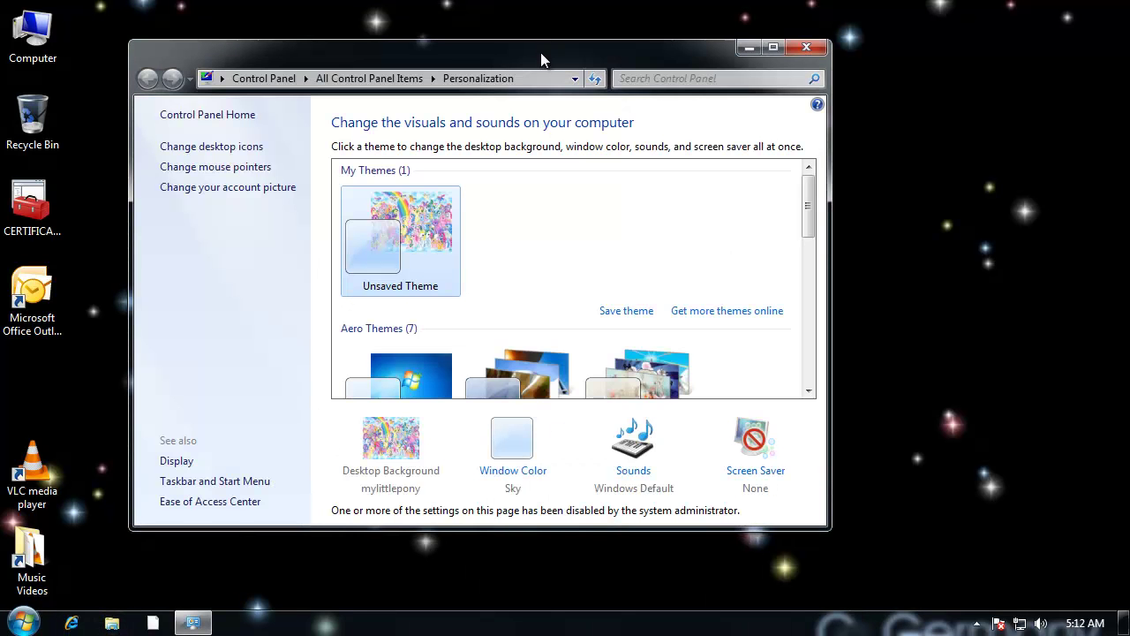
{"action": "left_click_drag", "start_coordinate": [540, 46], "coordinate": [557, 8]}
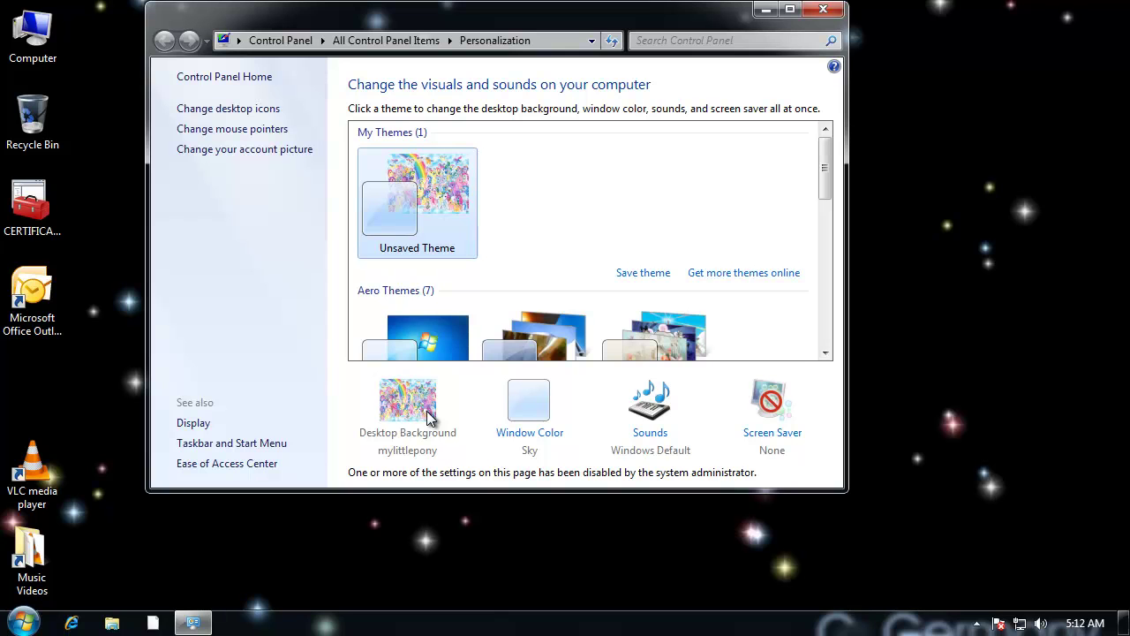
{"action": "left_click_drag", "start_coordinate": [823, 181], "coordinate": [802, 237]}
{"action": "left_click", "coordinate": [643, 327]}
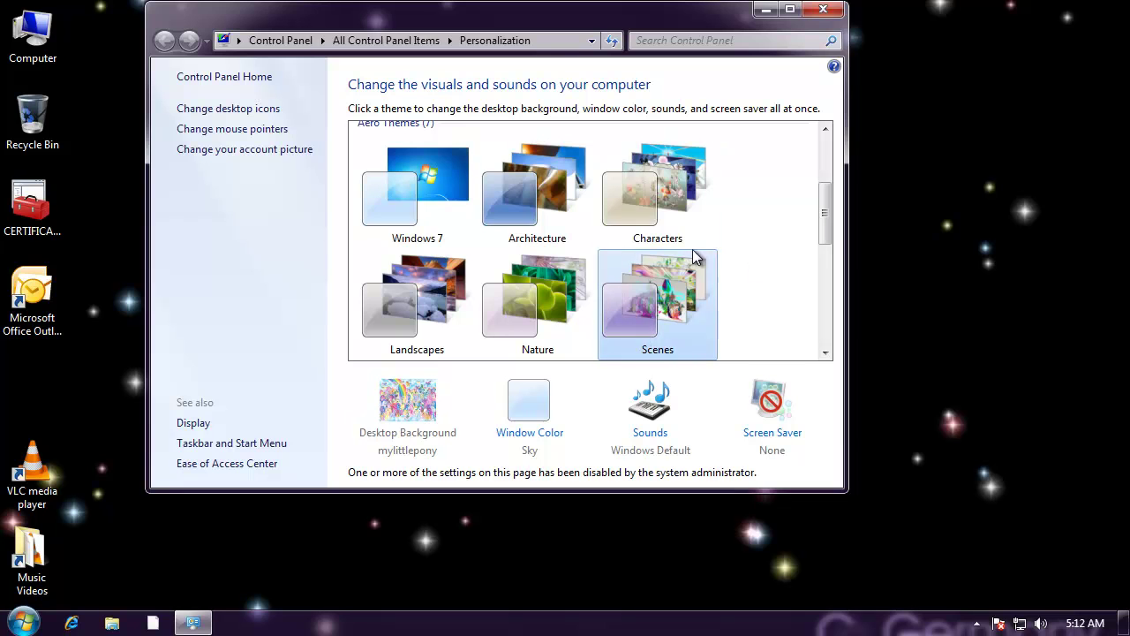
{"action": "left_click_drag", "start_coordinate": [825, 222], "coordinate": [827, 235]}
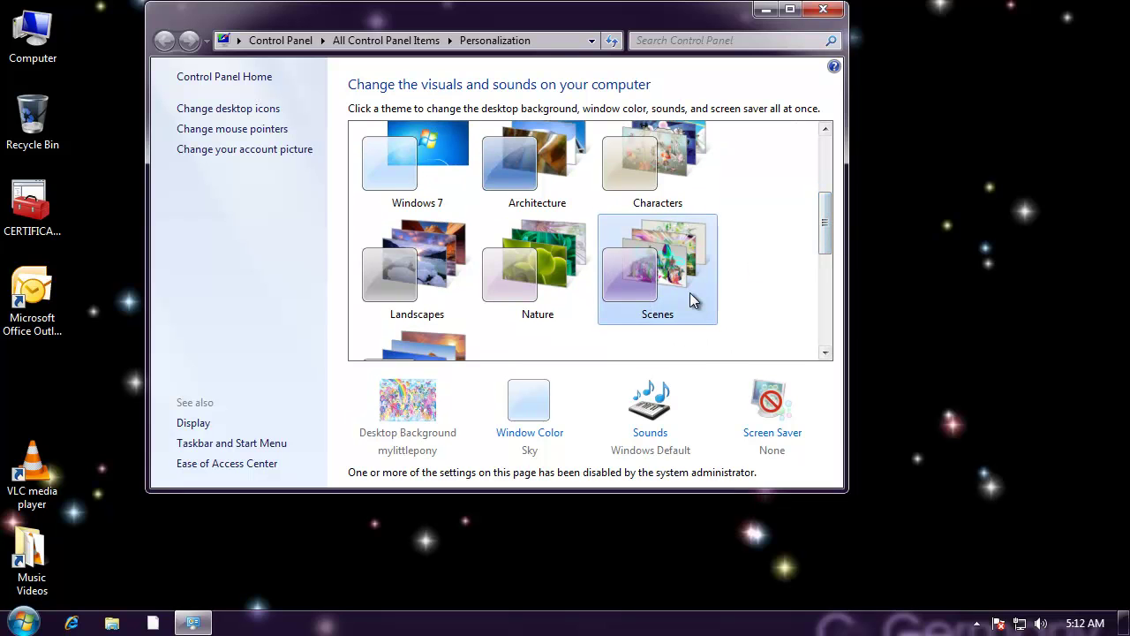
{"action": "scroll", "coordinate": [828, 243], "scroll_direction": "down", "scroll_amount": 1}
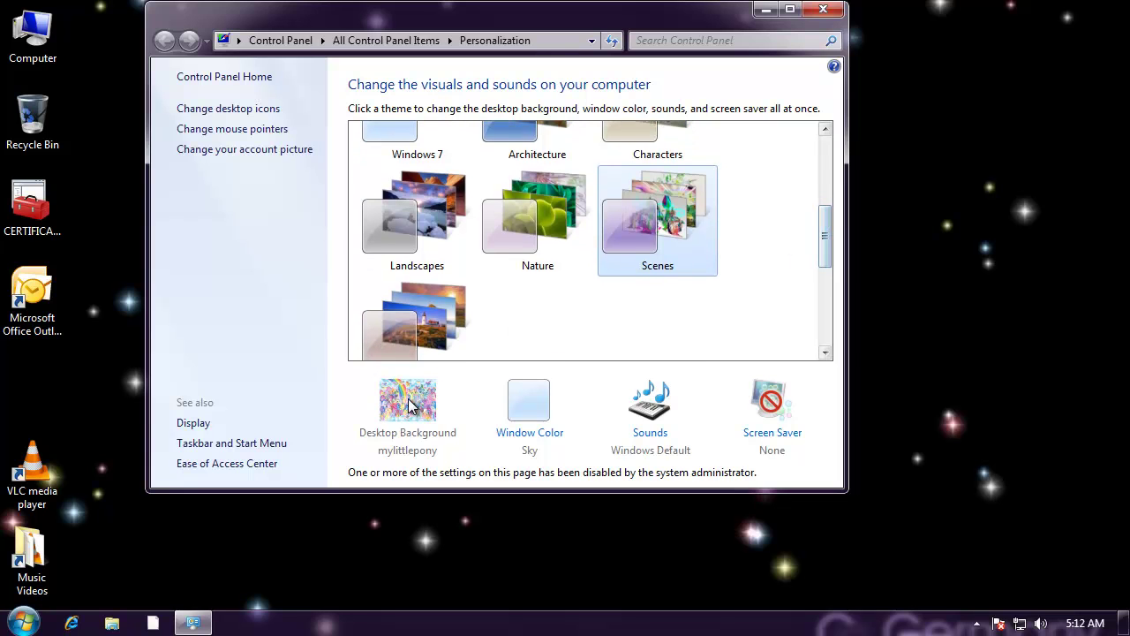
{"action": "left_click", "coordinate": [432, 308]}
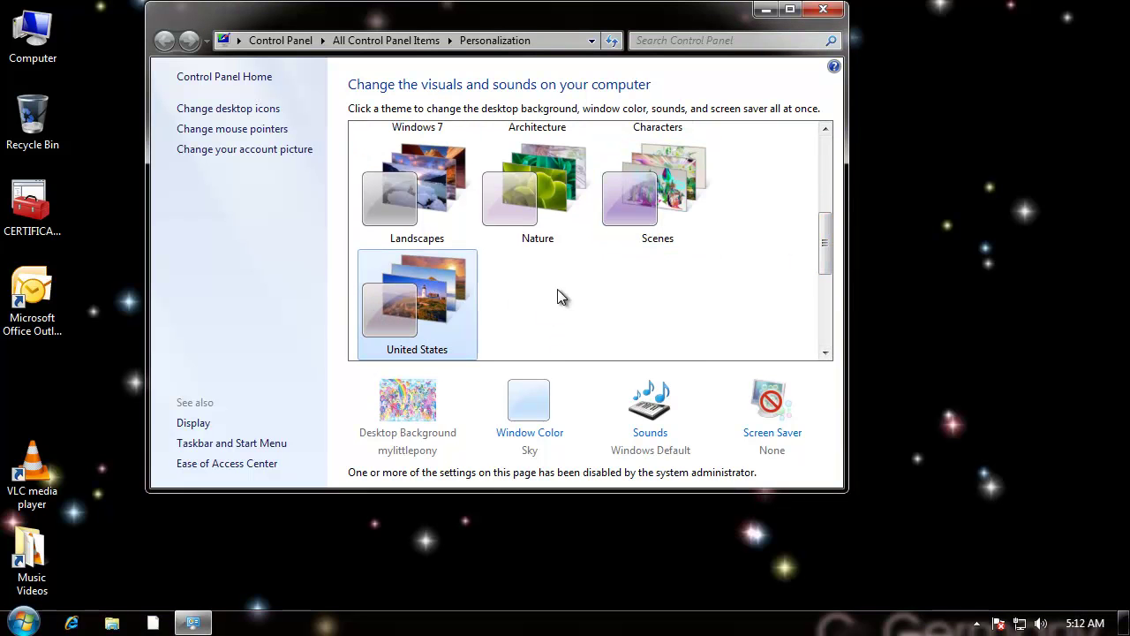
{"action": "left_click", "coordinate": [823, 9]}
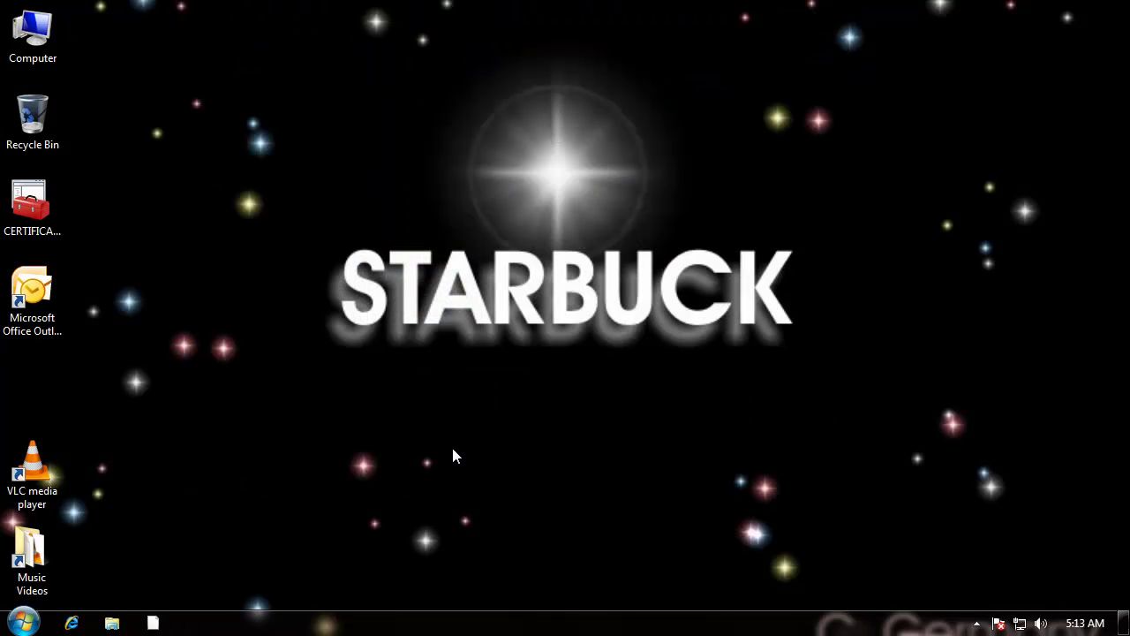
Log off and sign back in to the same user account with the account password.
{"action": "left_click", "coordinate": [24, 625]}
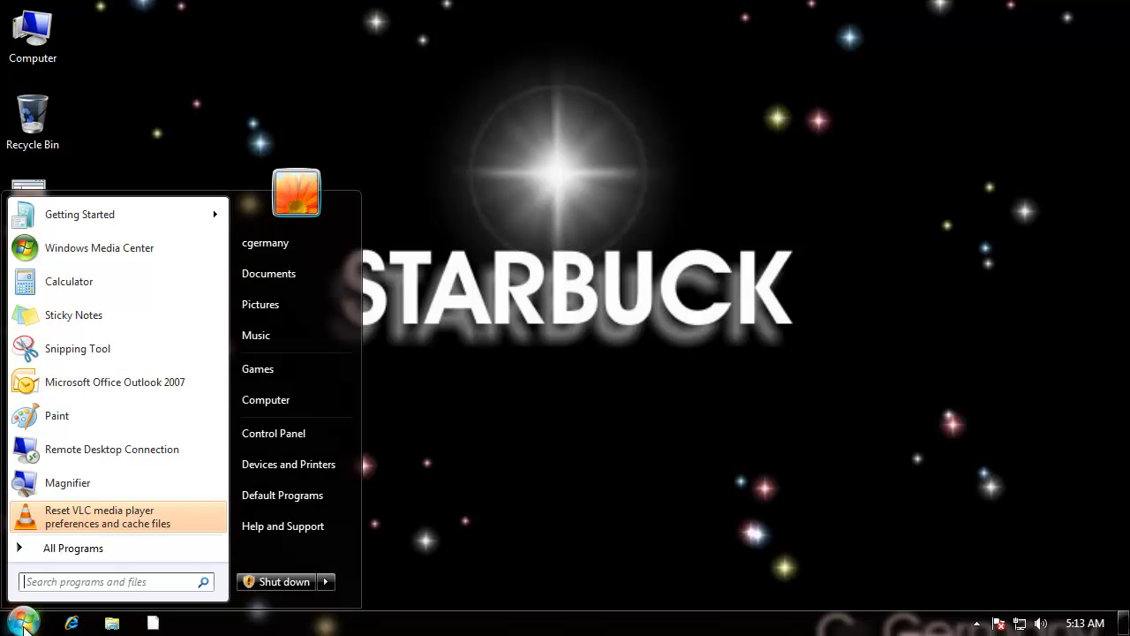
{"action": "mouse_move", "coordinate": [327, 580]}
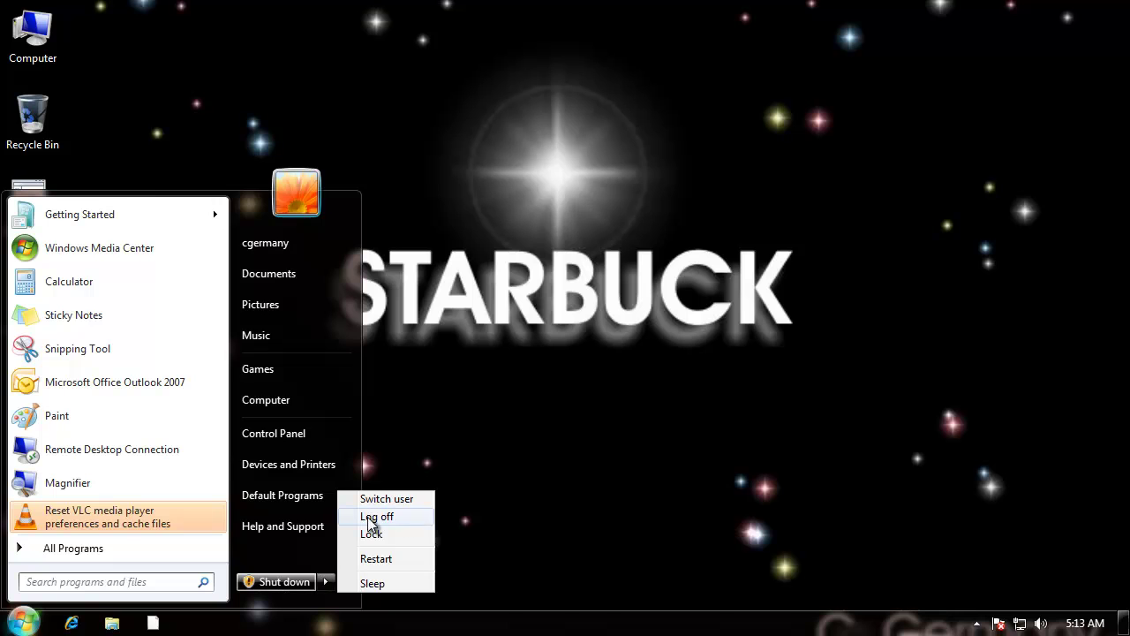
{"action": "left_click", "coordinate": [407, 518]}
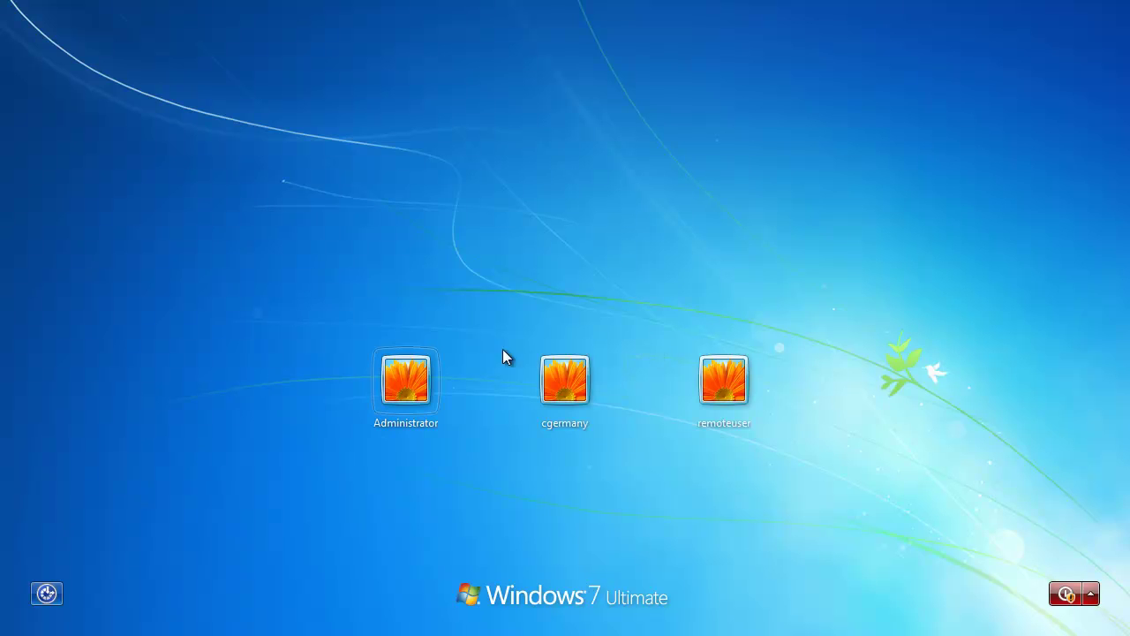
{"action": "left_click", "coordinate": [583, 374]}
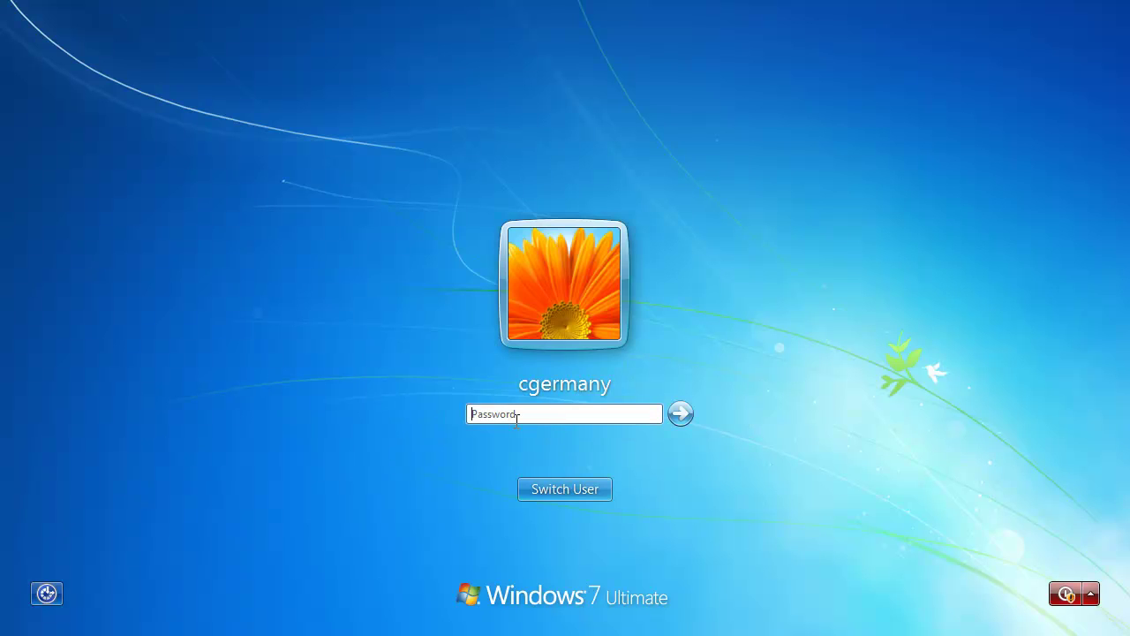
{"action": "type", "text": "••"}
{"action": "key", "text": "Return"}
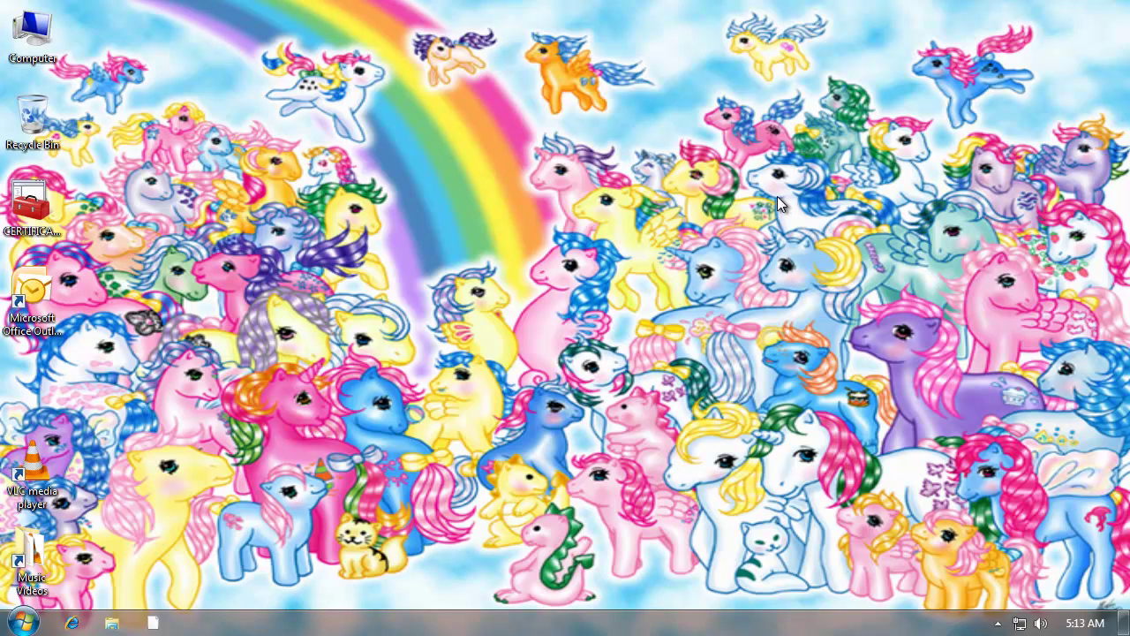
Reopen Personalization and try to replace the wallpaper with the Windows 7, Architecture and Characters themes.
{"action": "right_click", "coordinate": [448, 142]}
{"action": "left_click", "coordinate": [536, 370]}
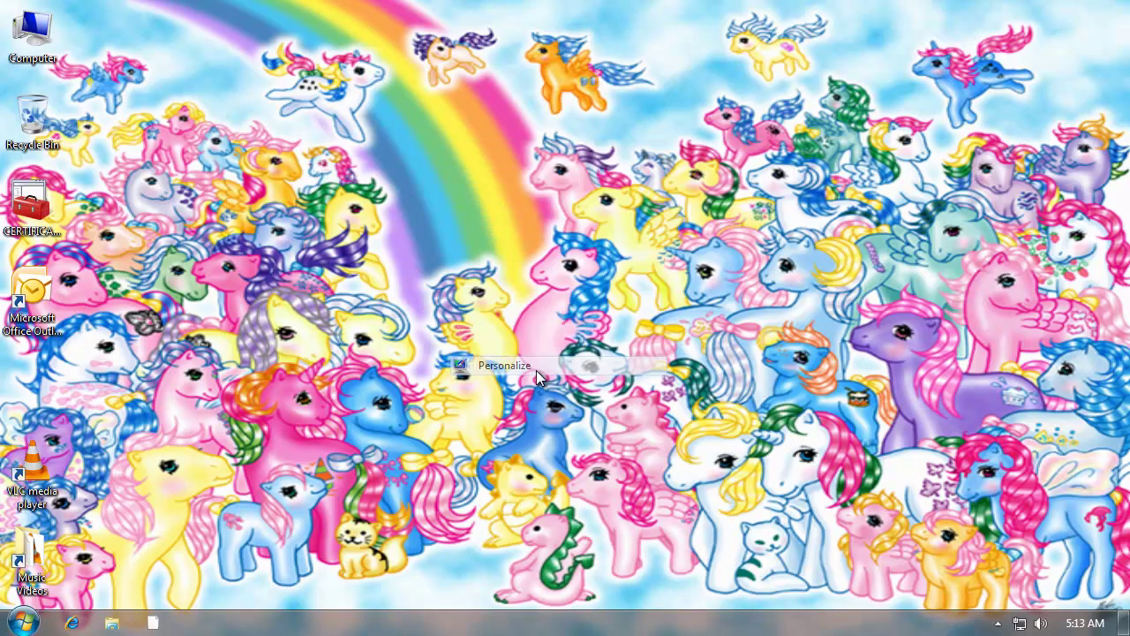
{"action": "left_click_drag", "start_coordinate": [477, 17], "coordinate": [606, 17]}
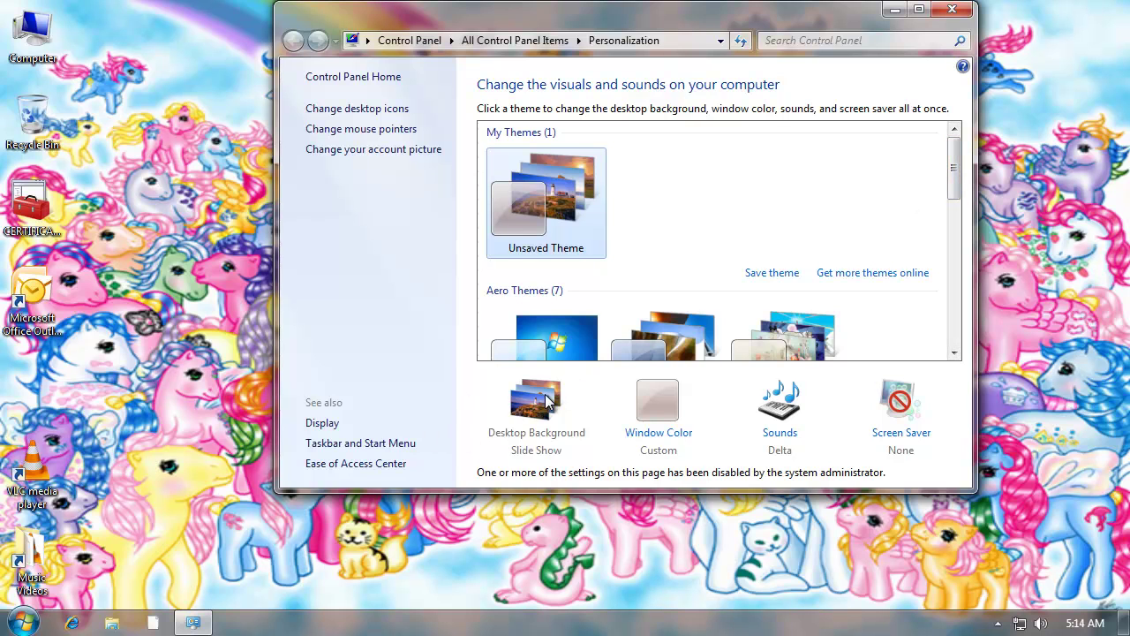
{"action": "scroll", "coordinate": [562, 333], "scroll_direction": "down", "scroll_amount": 1}
{"action": "left_click", "coordinate": [562, 328]}
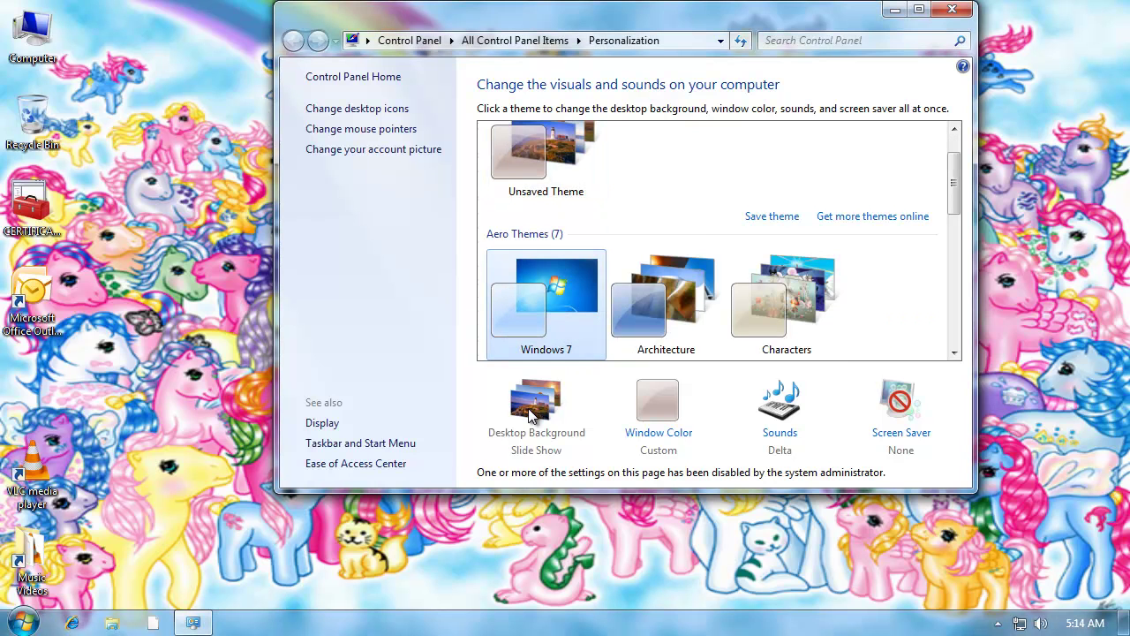
{"action": "left_click", "coordinate": [717, 300]}
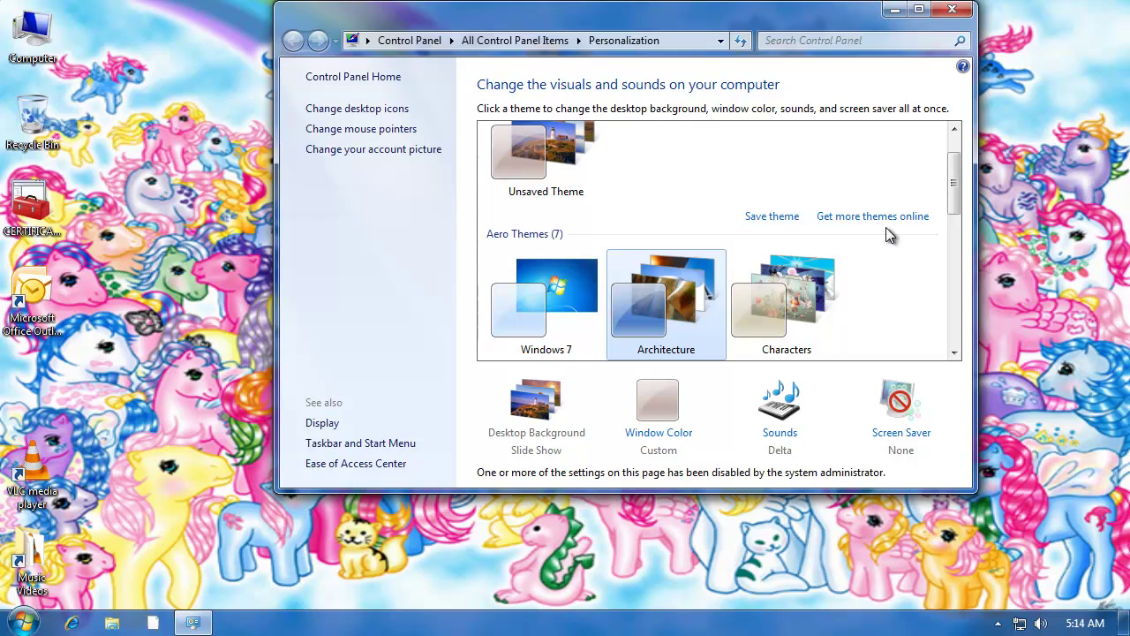
{"action": "left_click", "coordinate": [786, 300]}
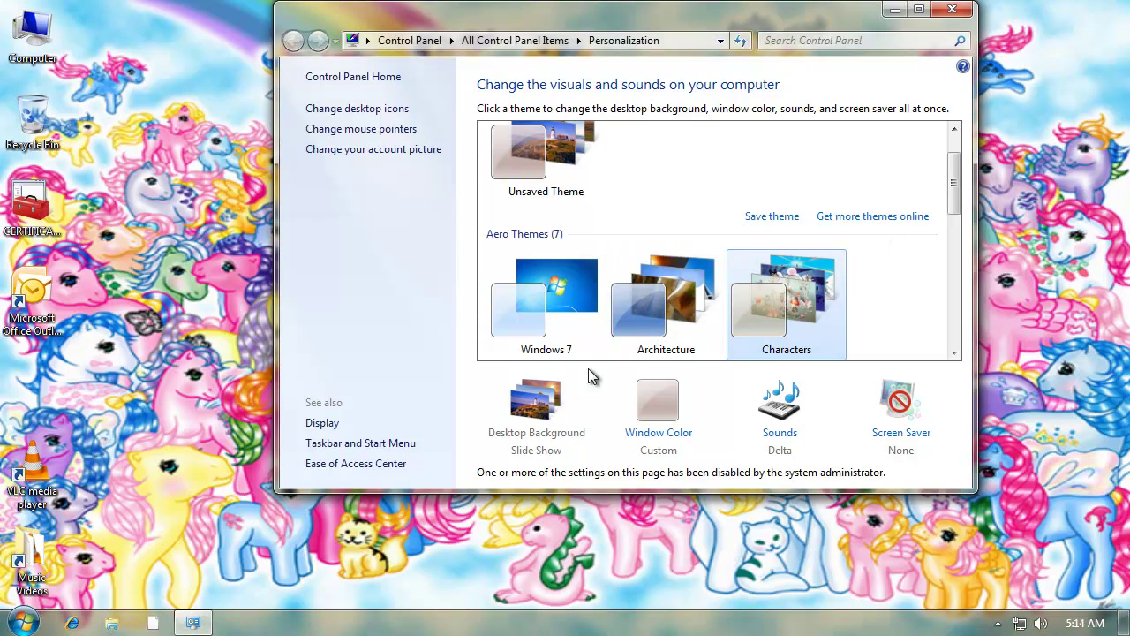
{"action": "left_click_drag", "start_coordinate": [955, 181], "coordinate": [956, 150]}
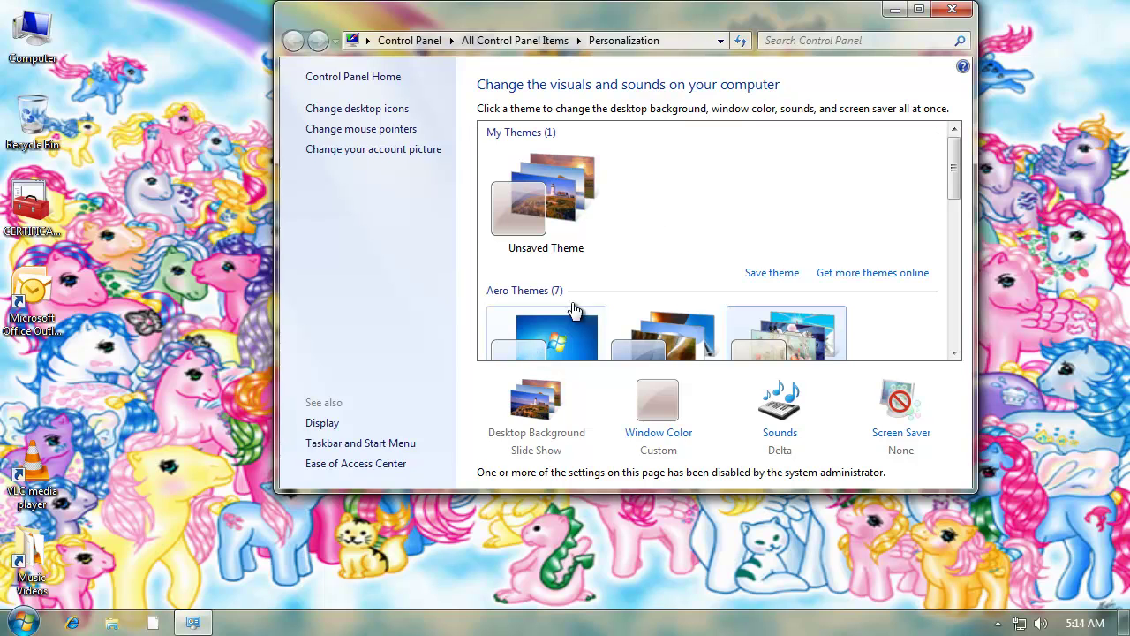
{"action": "left_click_drag", "start_coordinate": [780, 27], "coordinate": [771, 31]}
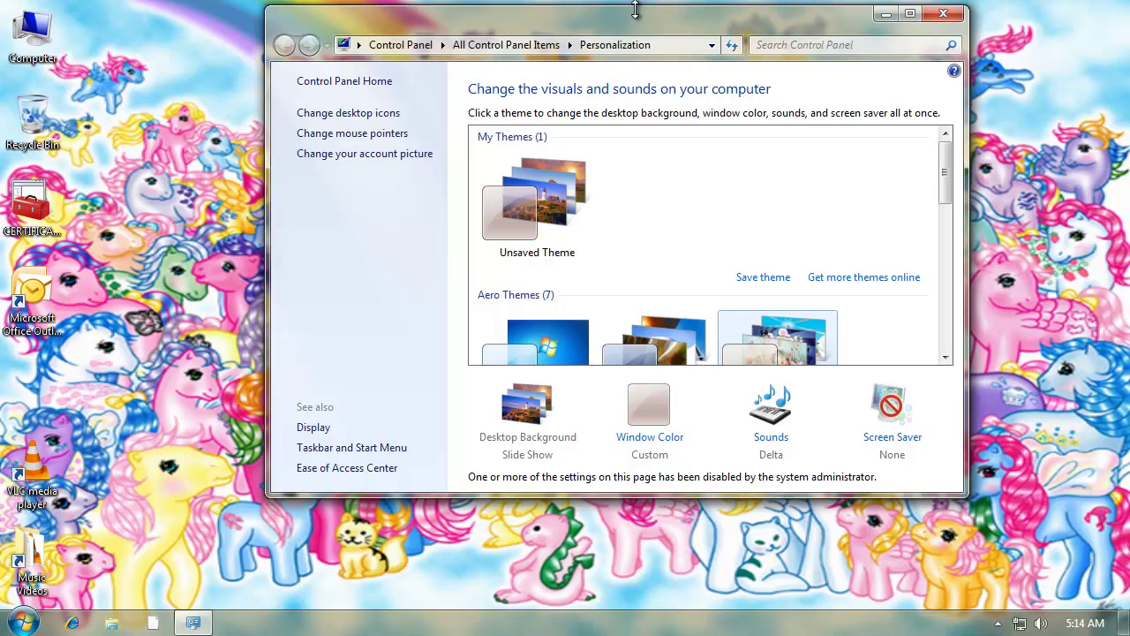
{"action": "left_click_drag", "start_coordinate": [688, 21], "coordinate": [668, 38]}
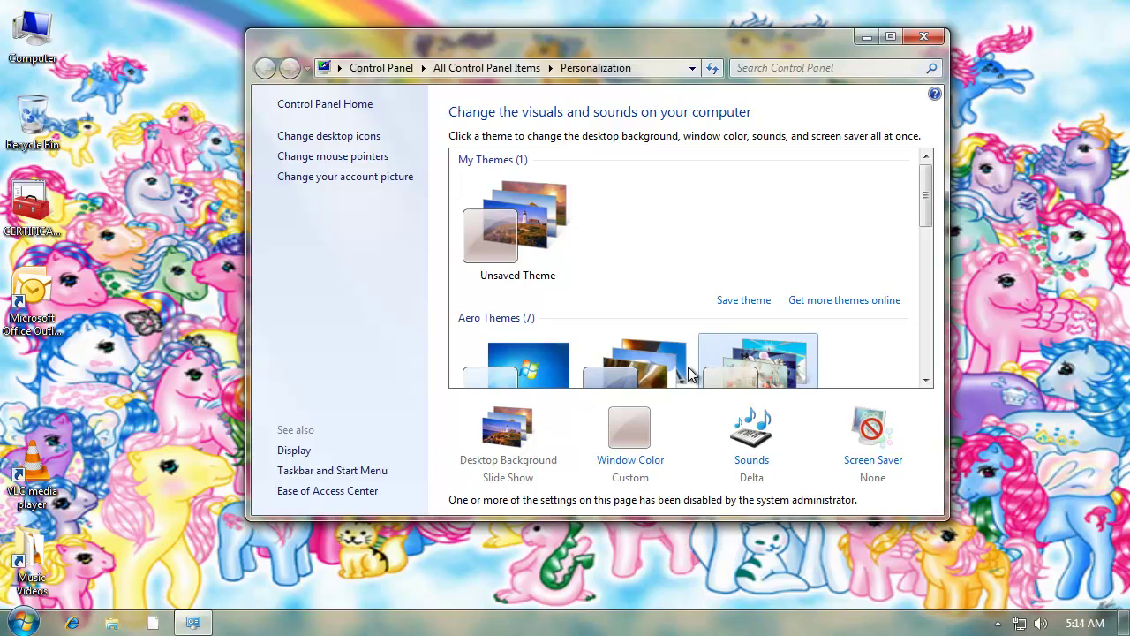
Test the wallpaper lock by applying a high-contrast theme, and switch to the Windows 7 Aero theme.
{"action": "scroll", "coordinate": [654, 344], "scroll_direction": "down", "scroll_amount": 1}
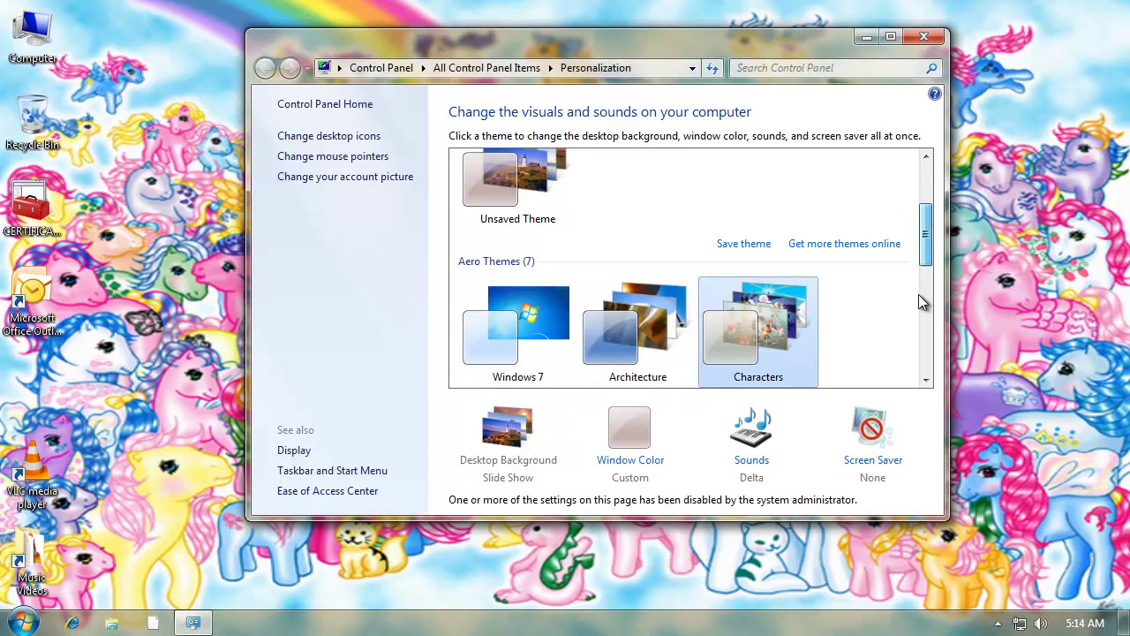
{"action": "scroll", "coordinate": [919, 296], "scroll_direction": "down", "scroll_amount": 5}
{"action": "left_click", "coordinate": [757, 326]}
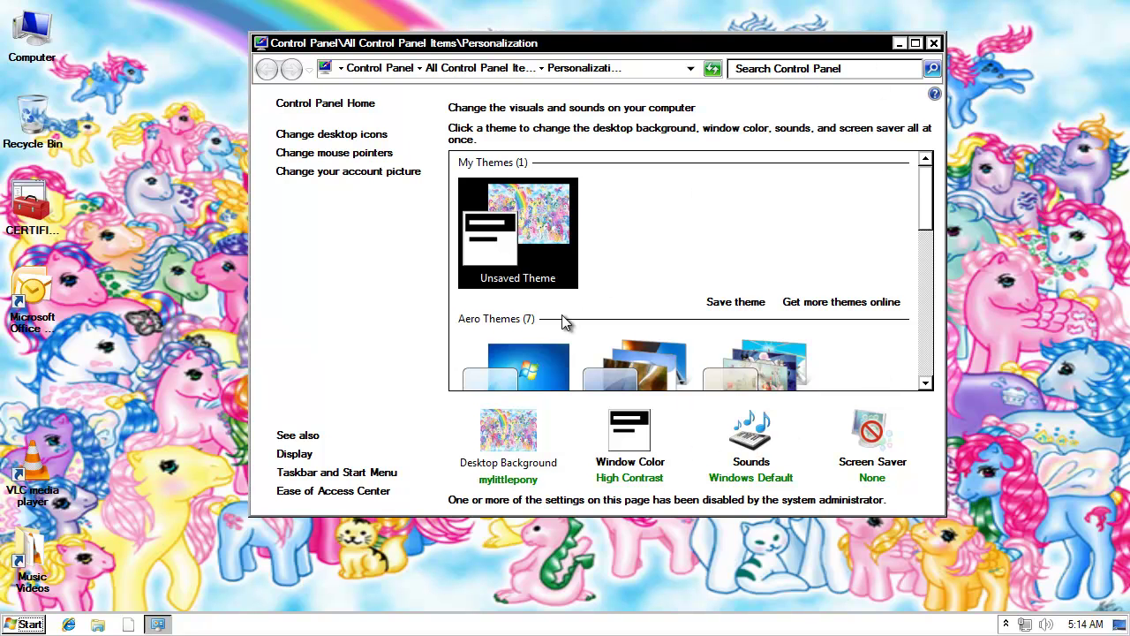
{"action": "left_click", "coordinate": [521, 380]}
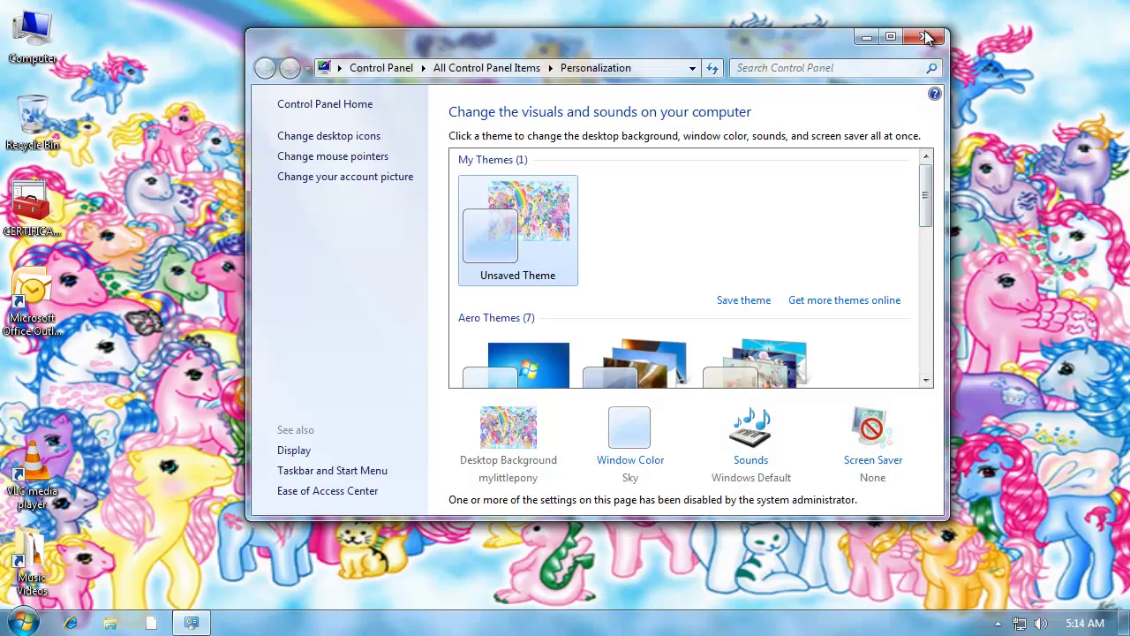
Close the Personalization window and launch regedit with administrator permission.
{"action": "left_click", "coordinate": [924, 34]}
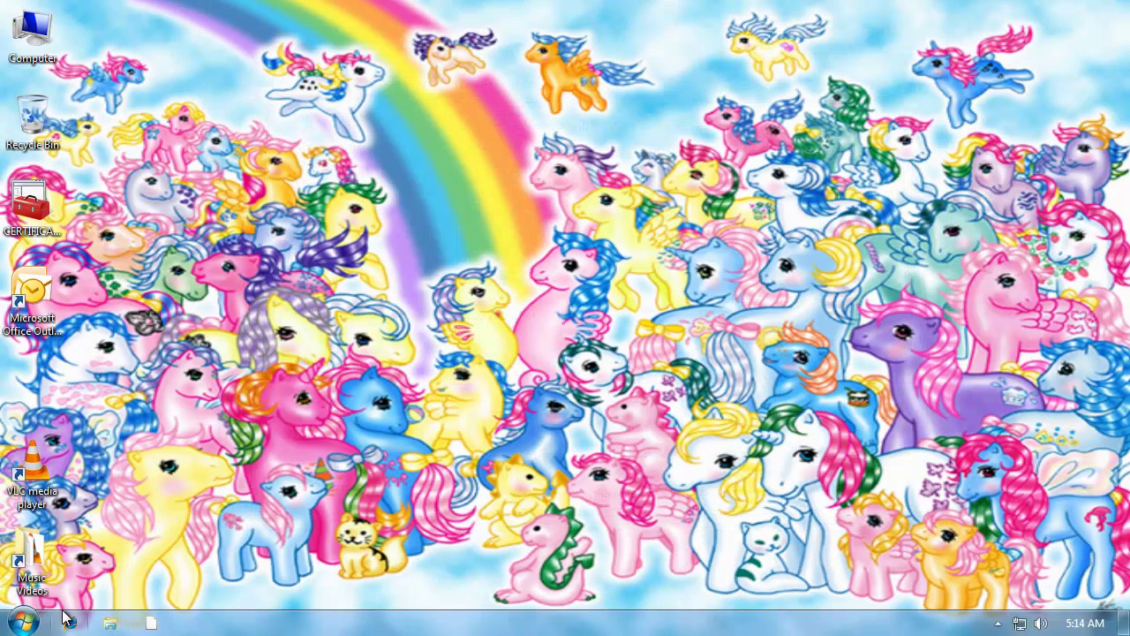
{"action": "left_click", "coordinate": [23, 621]}
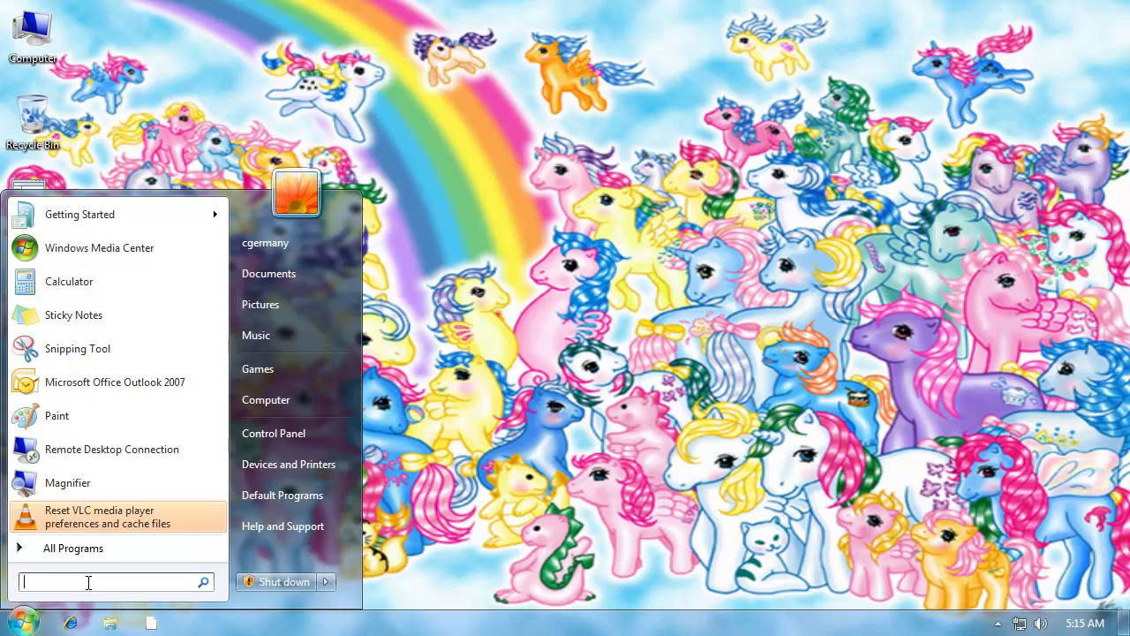
{"action": "type", "text": "regedit"}
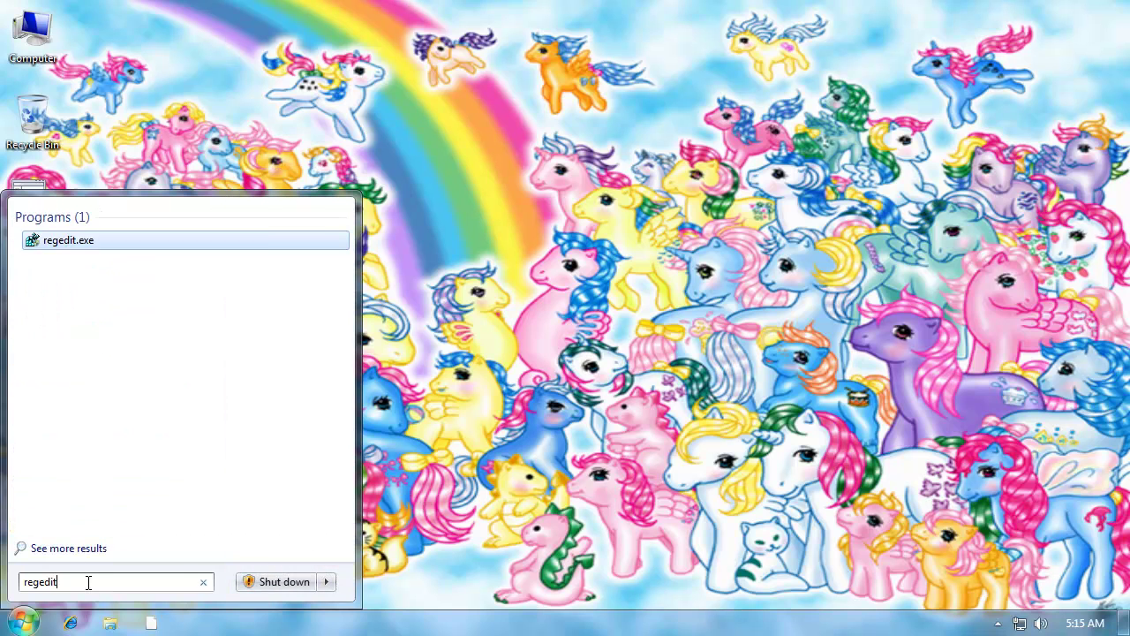
{"action": "key", "text": "Return"}
{"action": "left_click", "coordinate": [283, 416]}
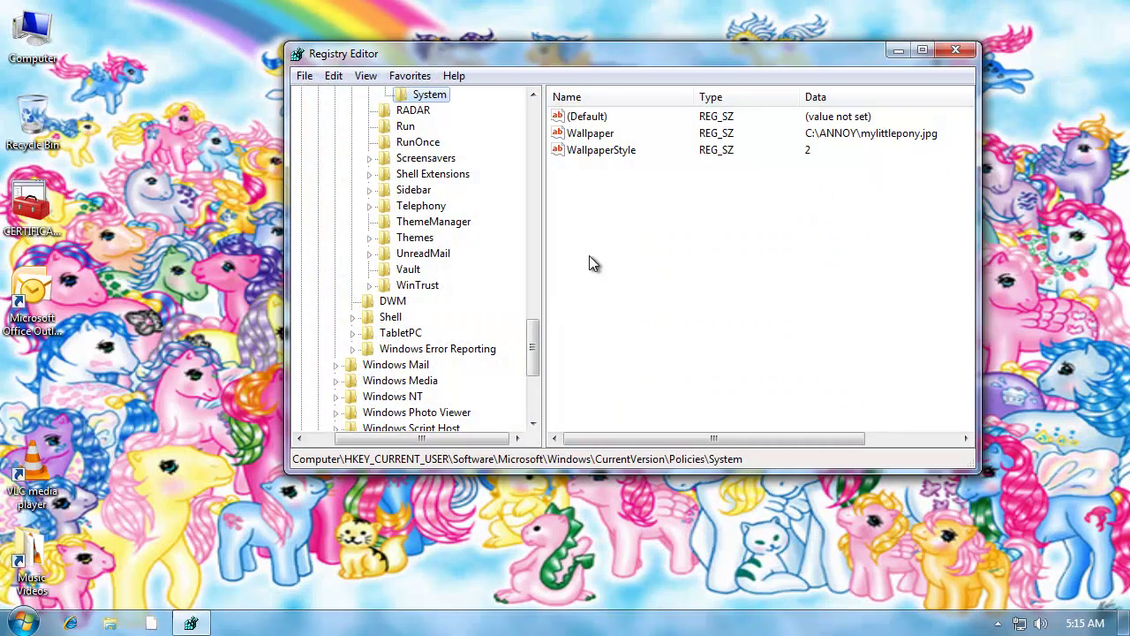
Set the NoChangingWallPaper value in the Policies\ActiveDesktop key to 0.
{"action": "scroll", "coordinate": [521, 113], "scroll_direction": "up", "scroll_amount": 2}
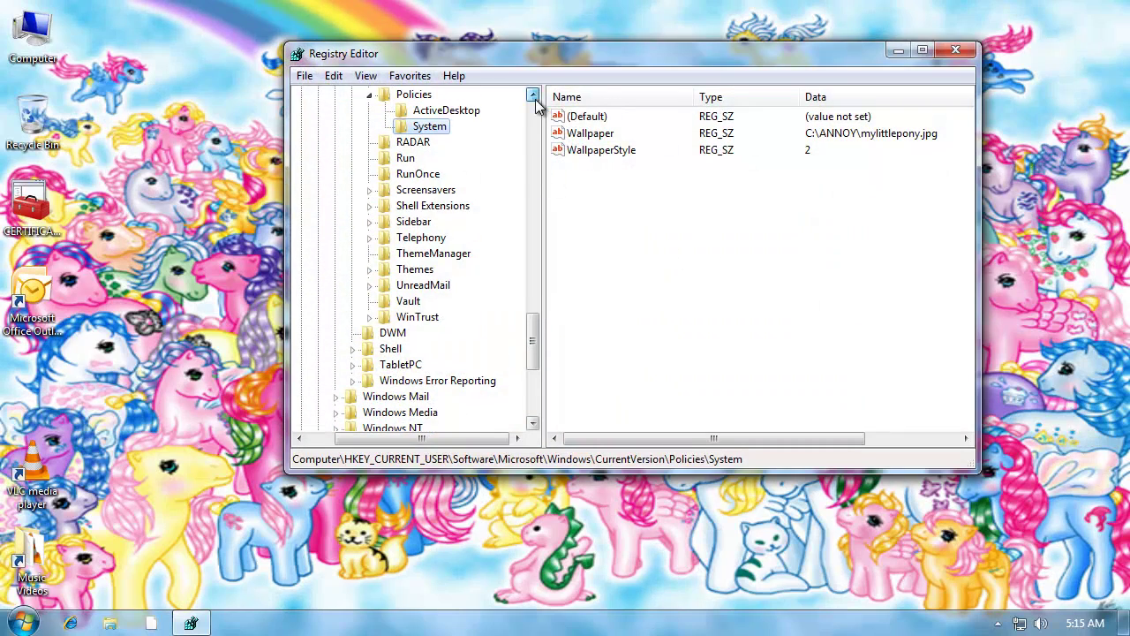
{"action": "left_click", "coordinate": [469, 143]}
{"action": "left_click", "coordinate": [647, 134]}
{"action": "double_click", "coordinate": [646, 132]}
{"action": "type", "text": "0"}
{"action": "left_click", "coordinate": [515, 272]}
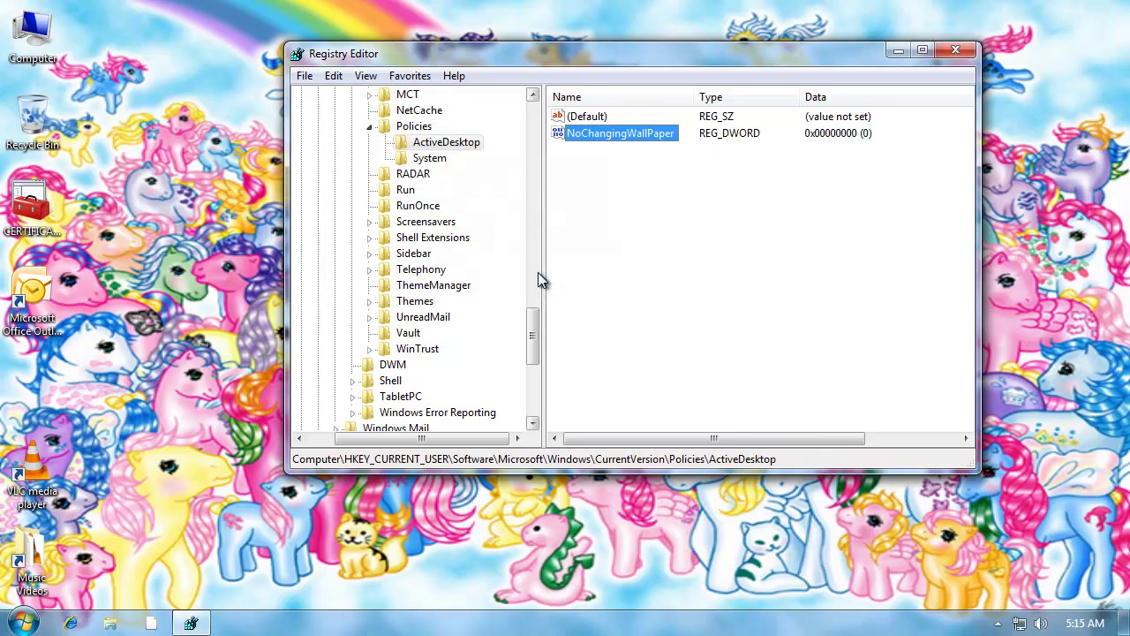
Delete the Wallpaper and WallpaperStyle values from the Policies\System key, check the ActiveDesktop key, and close the Registry Editor.
{"action": "left_click", "coordinate": [430, 160]}
{"action": "right_click", "coordinate": [593, 134]}
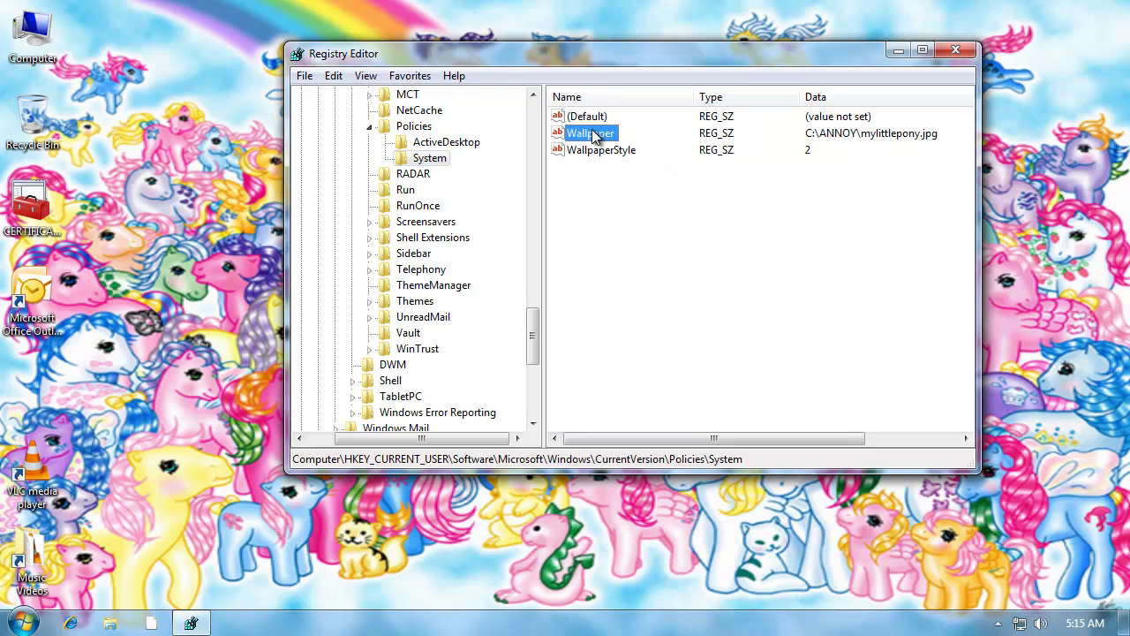
{"action": "left_click", "coordinate": [637, 188]}
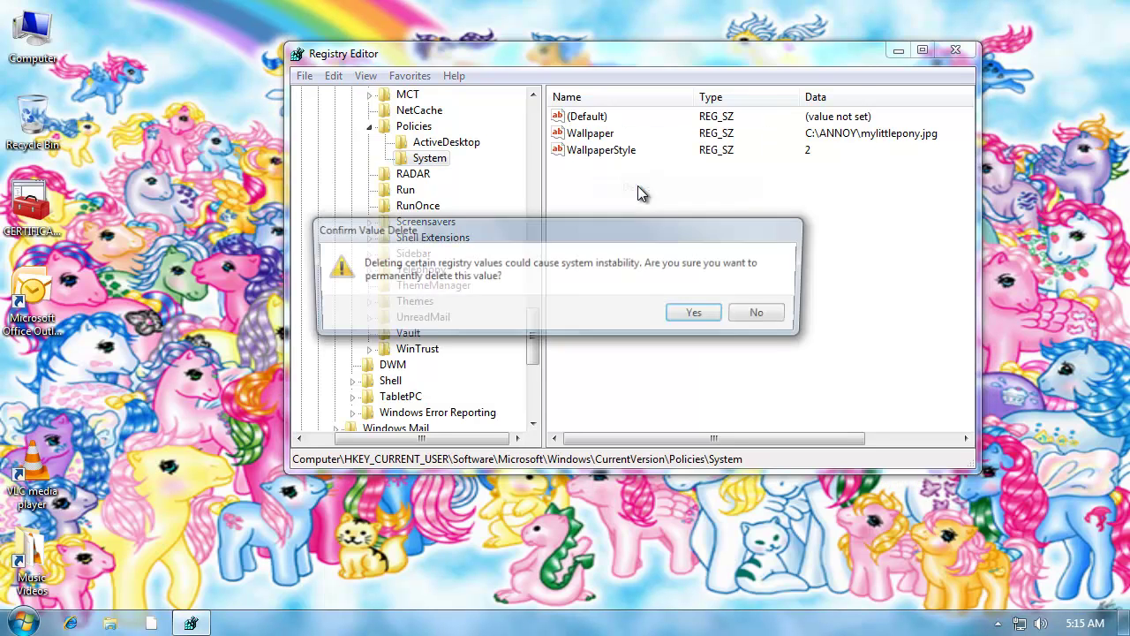
{"action": "left_click", "coordinate": [698, 314]}
{"action": "right_click", "coordinate": [623, 133]}
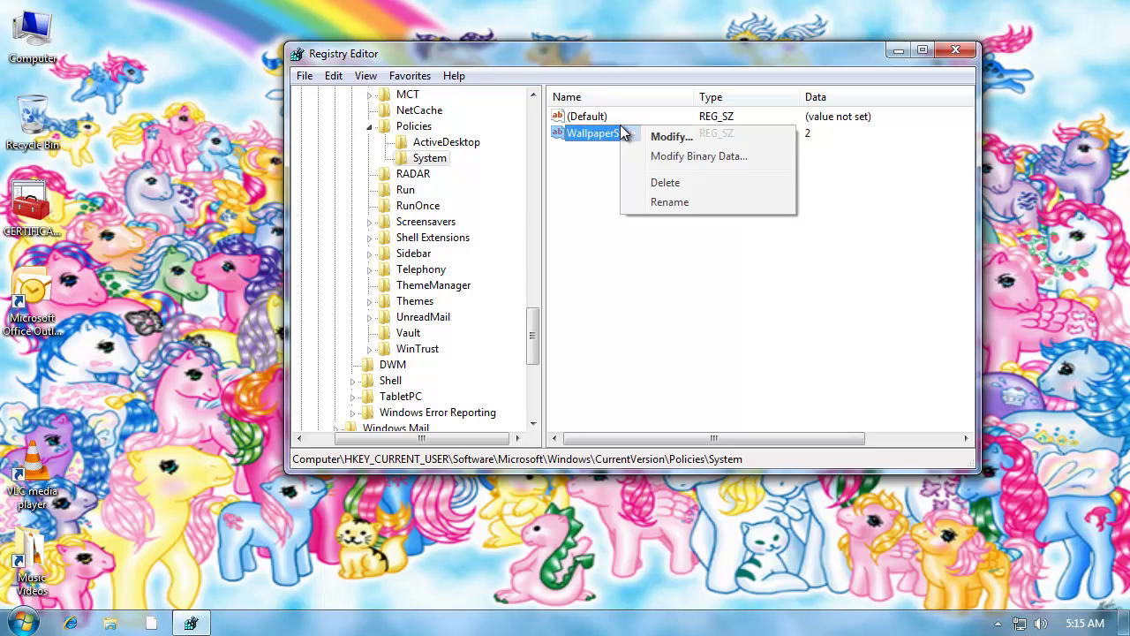
{"action": "left_click", "coordinate": [650, 183]}
{"action": "left_click", "coordinate": [693, 314]}
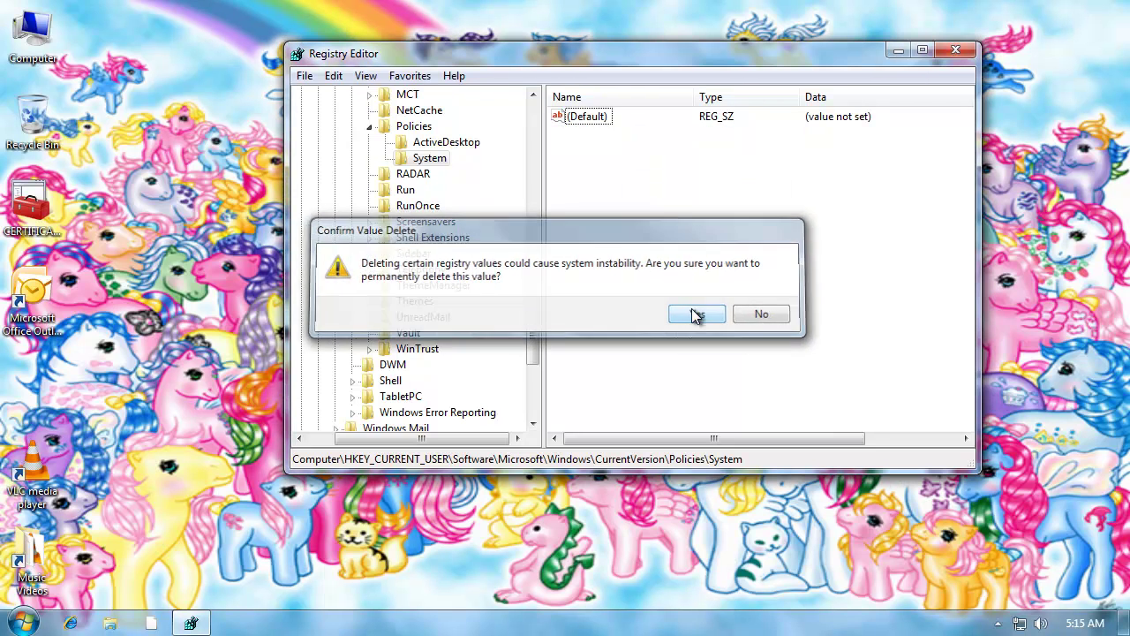
{"action": "left_click", "coordinate": [459, 148]}
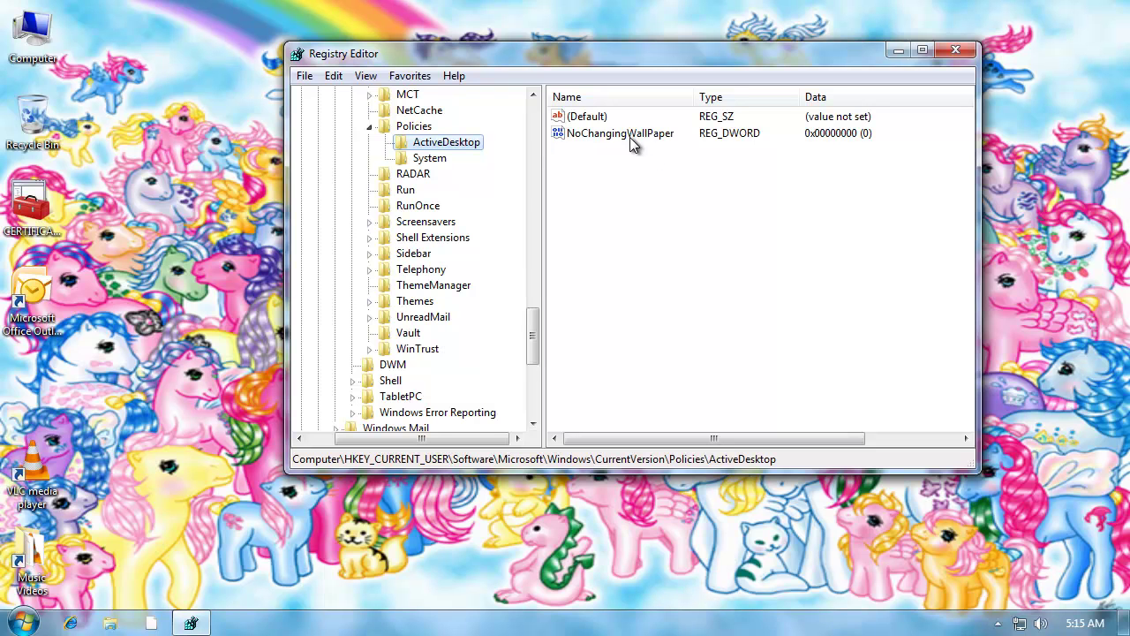
{"action": "left_click", "coordinate": [953, 53]}
Open Personalization from the desktop, apply the Windows 7 Aero theme, and close the window.
{"action": "right_click", "coordinate": [515, 186]}
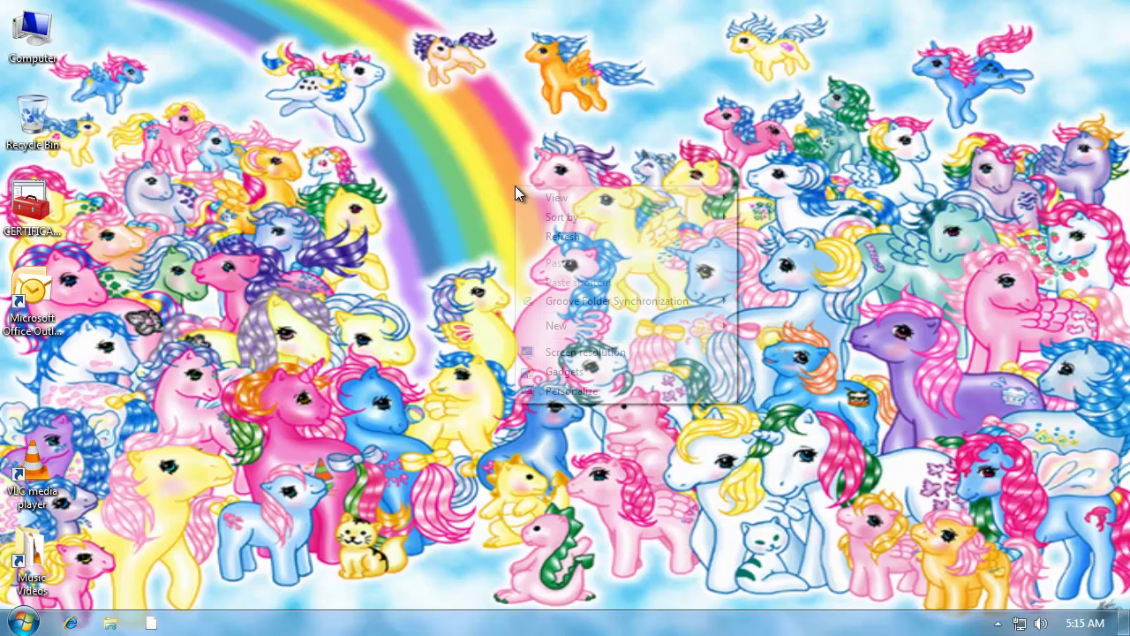
{"action": "left_click", "coordinate": [546, 393]}
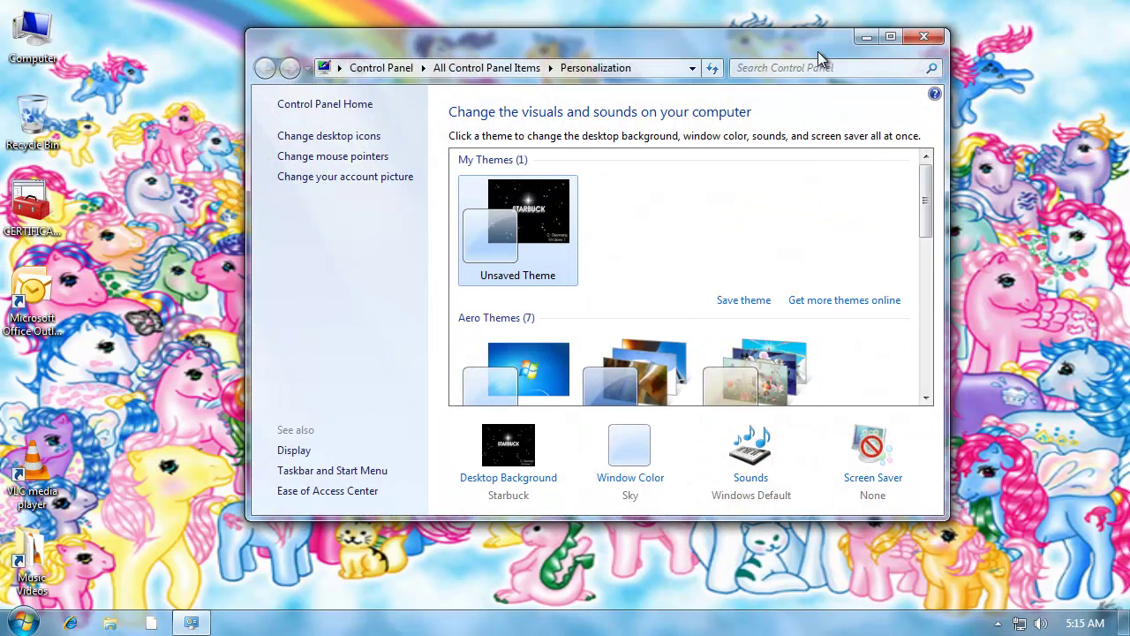
{"action": "left_click_drag", "start_coordinate": [809, 40], "coordinate": [829, 16]}
{"action": "left_click_drag", "start_coordinate": [954, 189], "coordinate": [952, 231]}
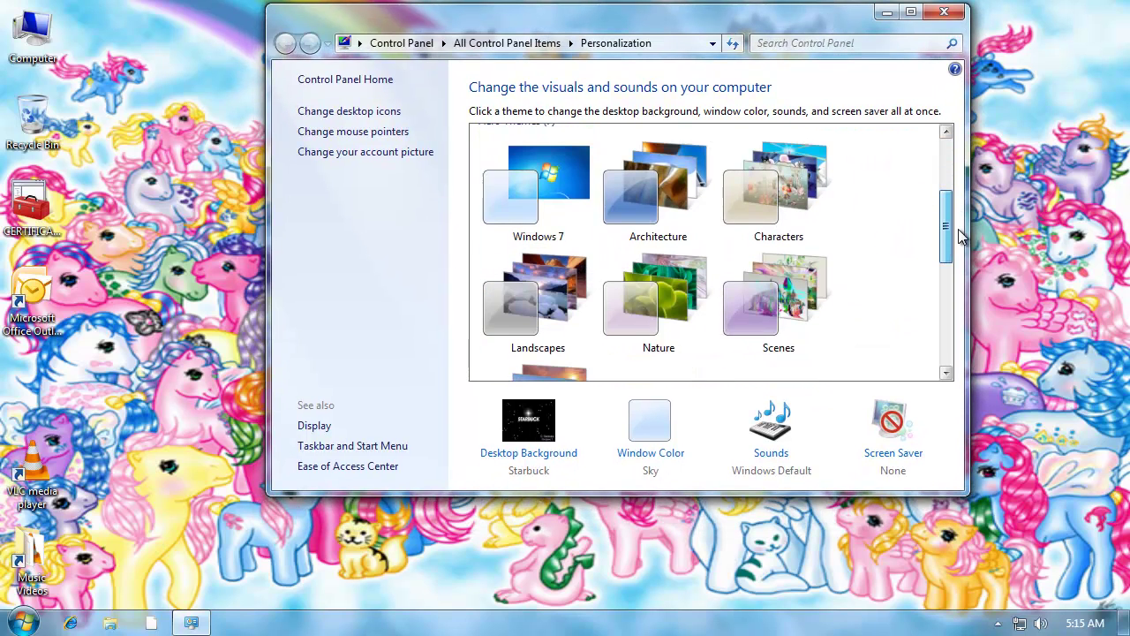
{"action": "left_click", "coordinate": [542, 176]}
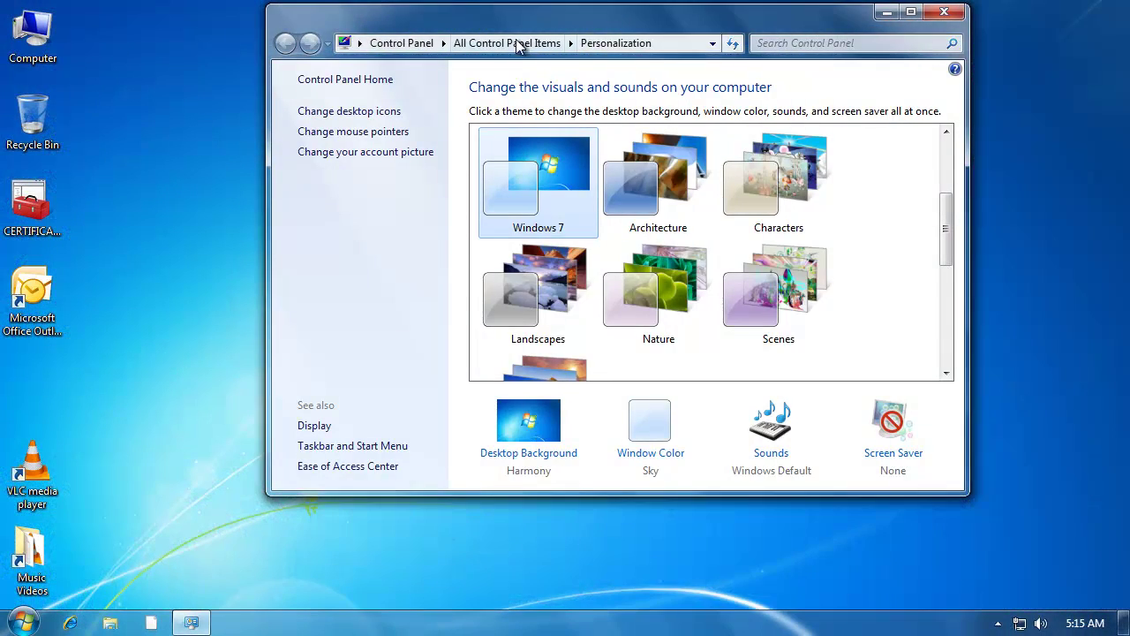
{"action": "left_click_drag", "start_coordinate": [515, 14], "coordinate": [589, 35]}
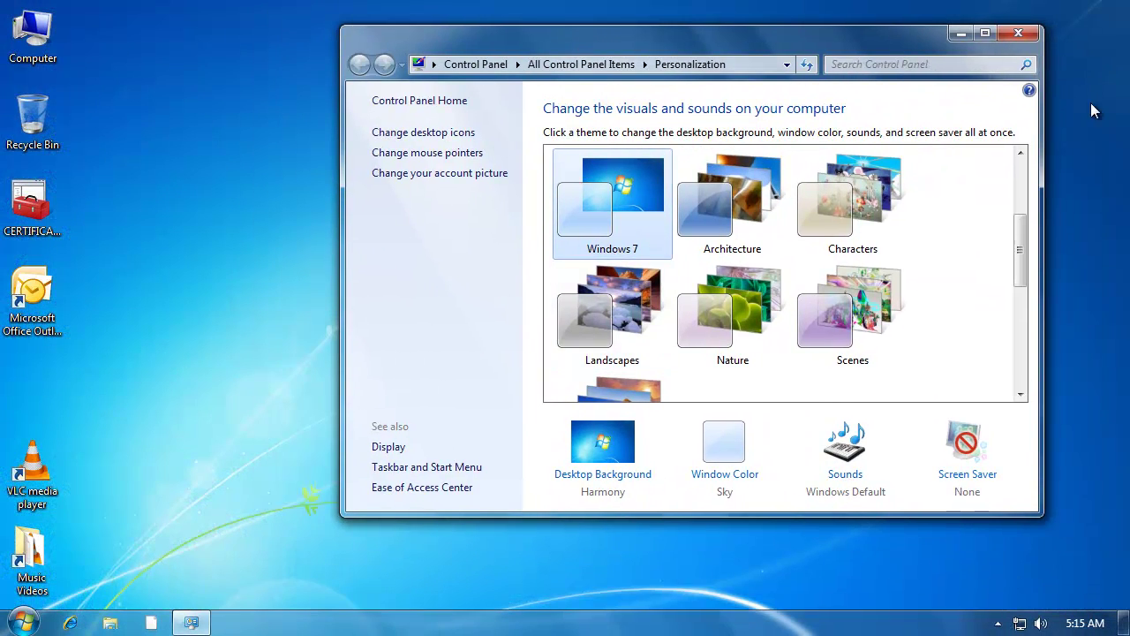
{"action": "left_click", "coordinate": [1018, 32]}
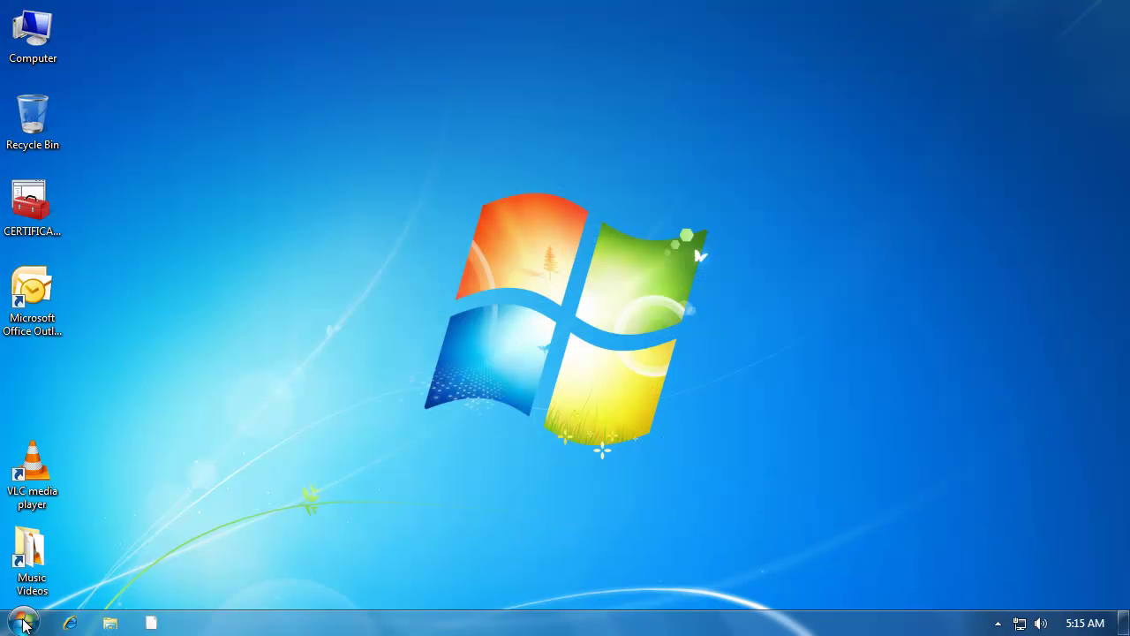
{"action": "left_click", "coordinate": [22, 622]}
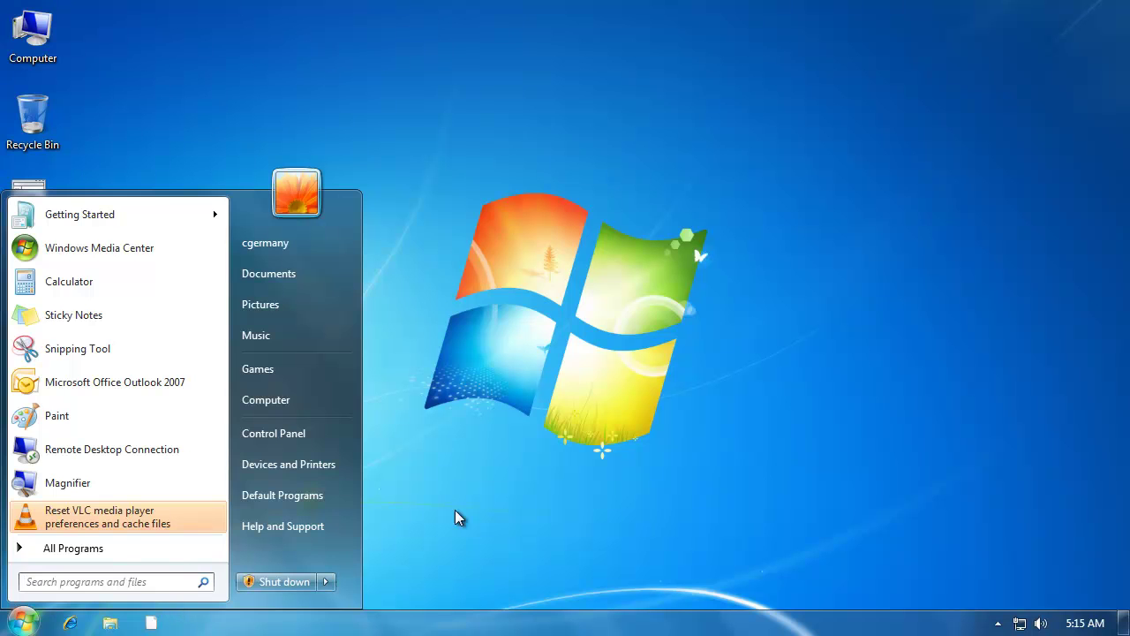
{"action": "left_click", "coordinate": [655, 301]}
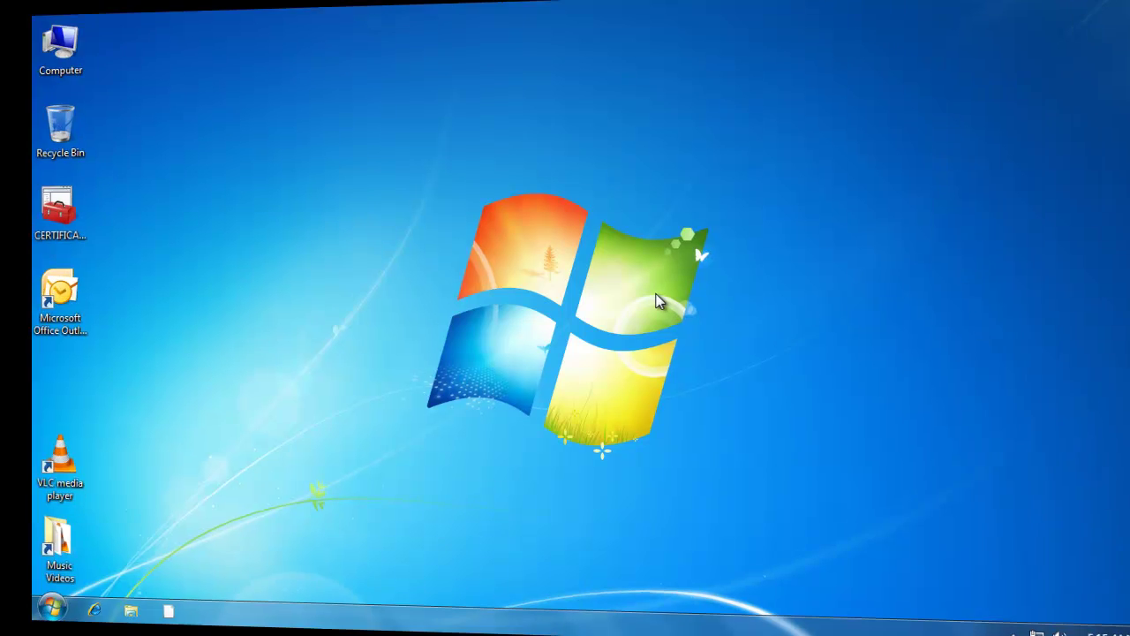
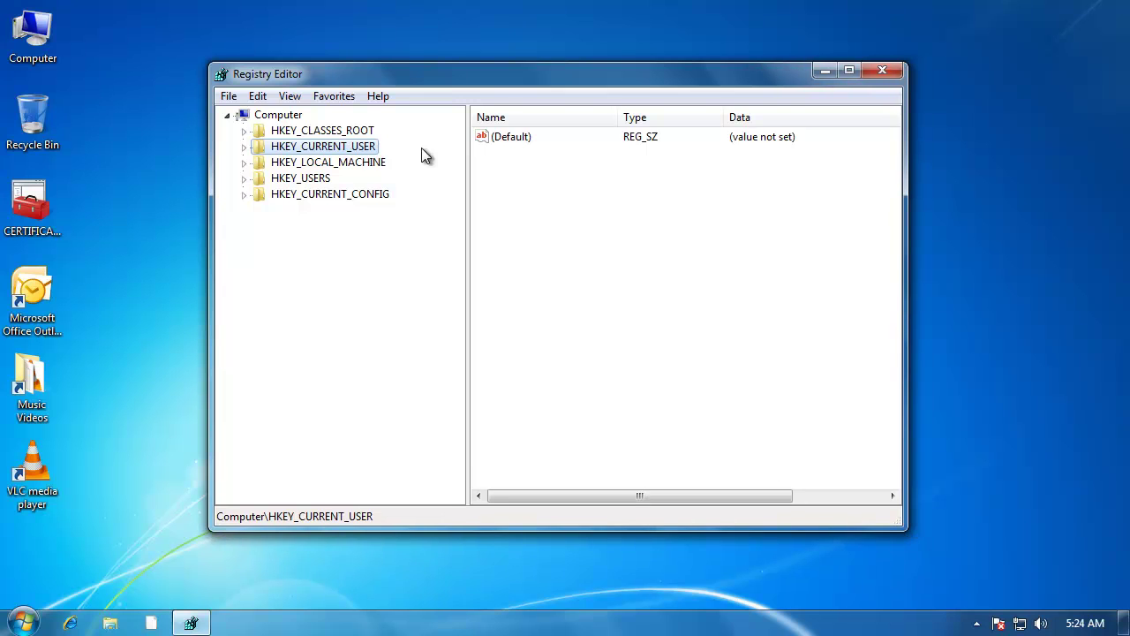
Locate the ScreenSaveActive value under HKEY_CURRENT_USER\Control Panel\Desktop in the Registry Editor.
{"action": "left_click_drag", "start_coordinate": [445, 83], "coordinate": [434, 71]}
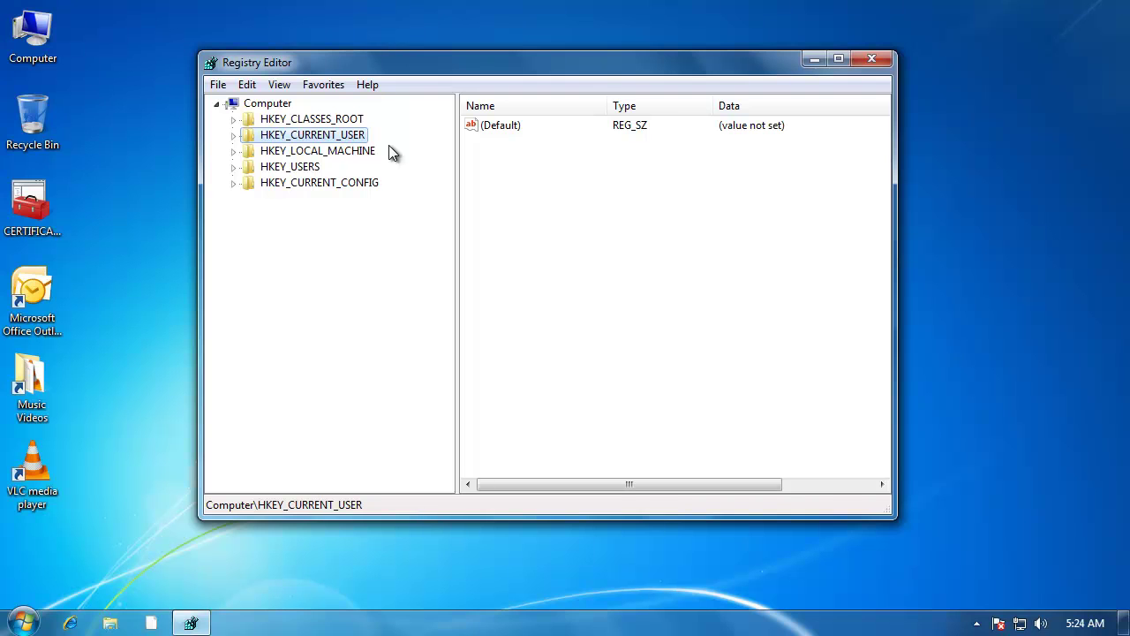
{"action": "left_click", "coordinate": [233, 135]}
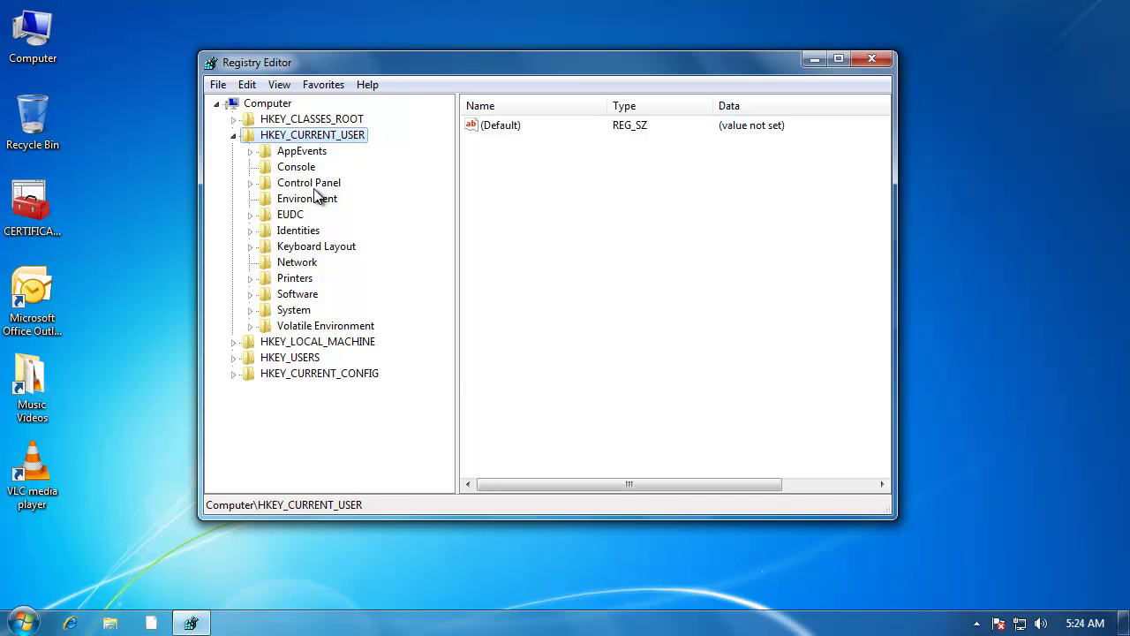
{"action": "left_click", "coordinate": [309, 184]}
{"action": "left_click", "coordinate": [250, 183]}
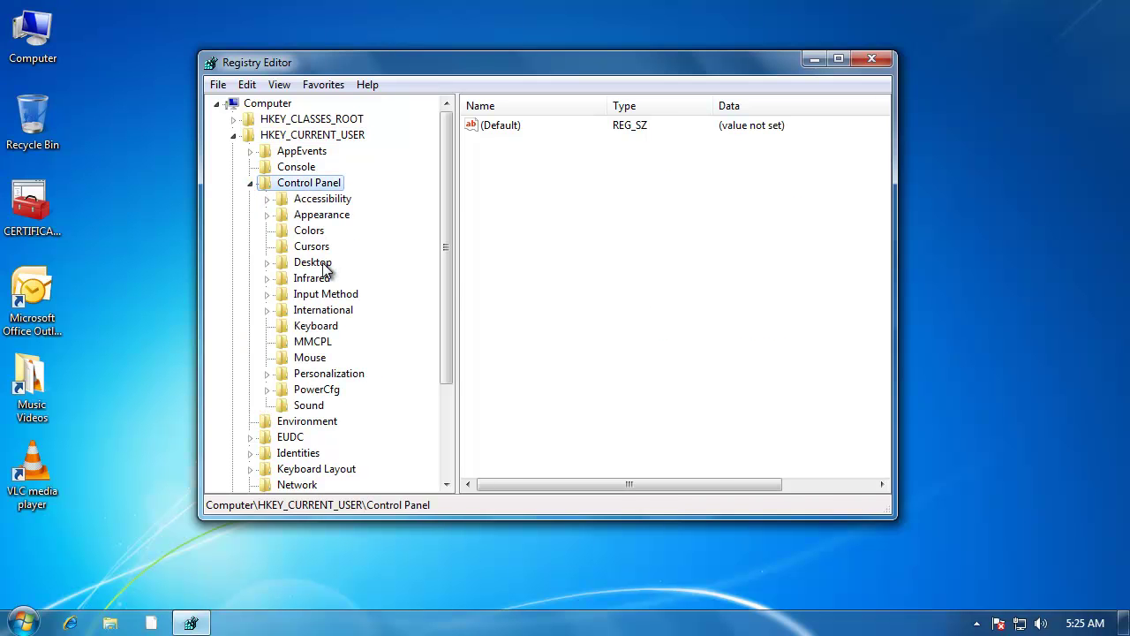
{"action": "left_click", "coordinate": [314, 262]}
{"action": "left_click", "coordinate": [268, 263]}
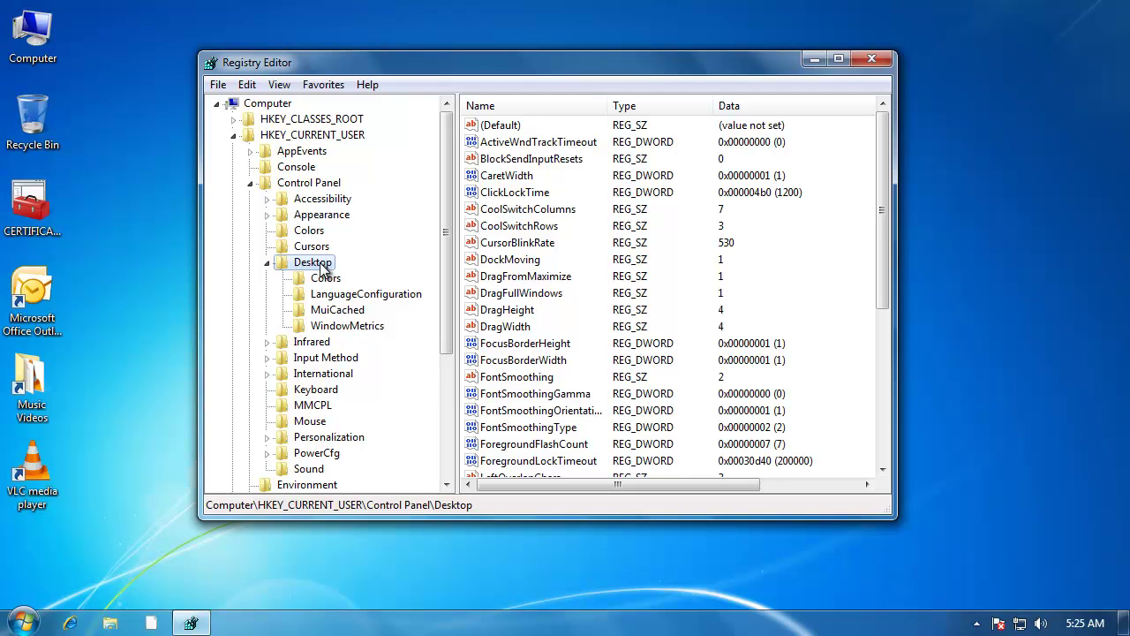
{"action": "left_click", "coordinate": [558, 343]}
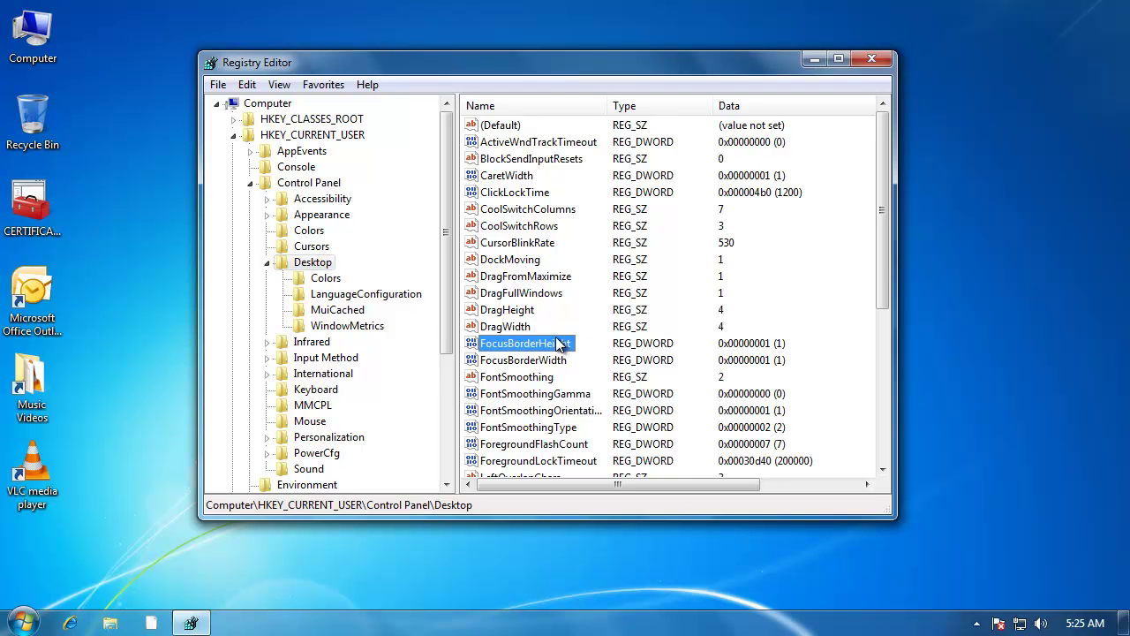
{"action": "key", "text": "s"}
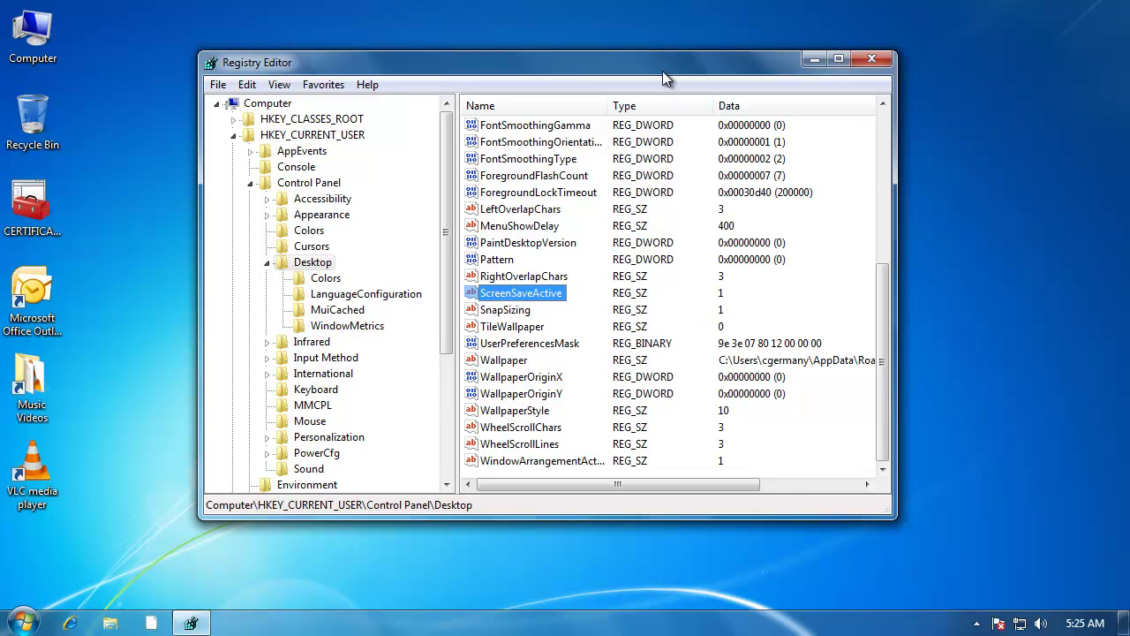
{"action": "left_click_drag", "start_coordinate": [677, 62], "coordinate": [583, 29]}
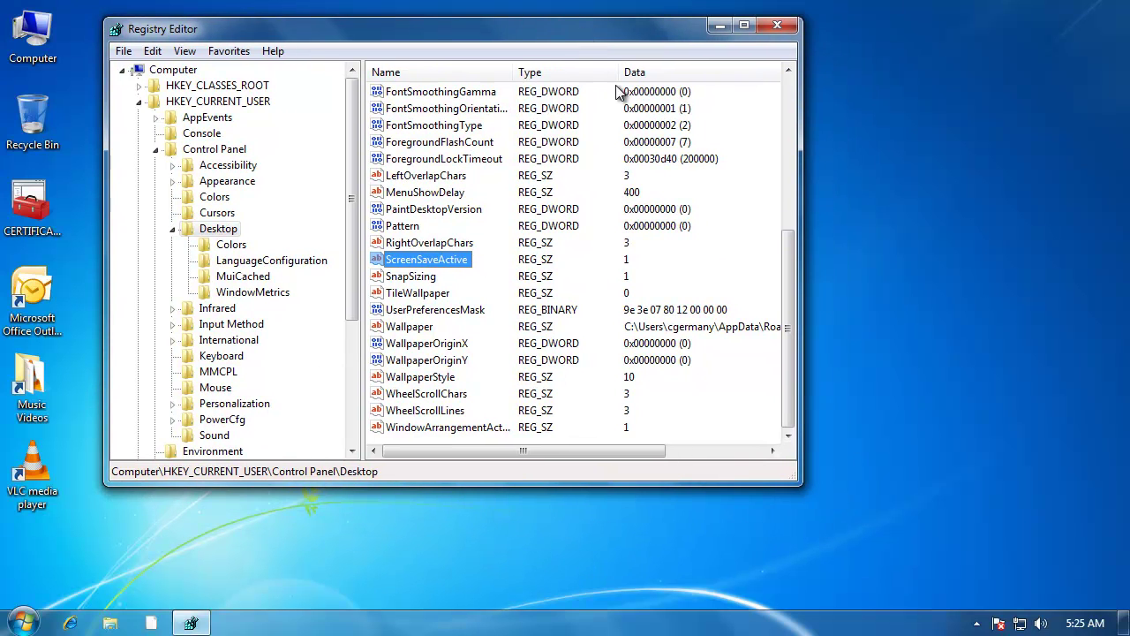
Look at the screen saver settings through Personalization, and dismiss them without making changes.
{"action": "right_click", "coordinate": [845, 191]}
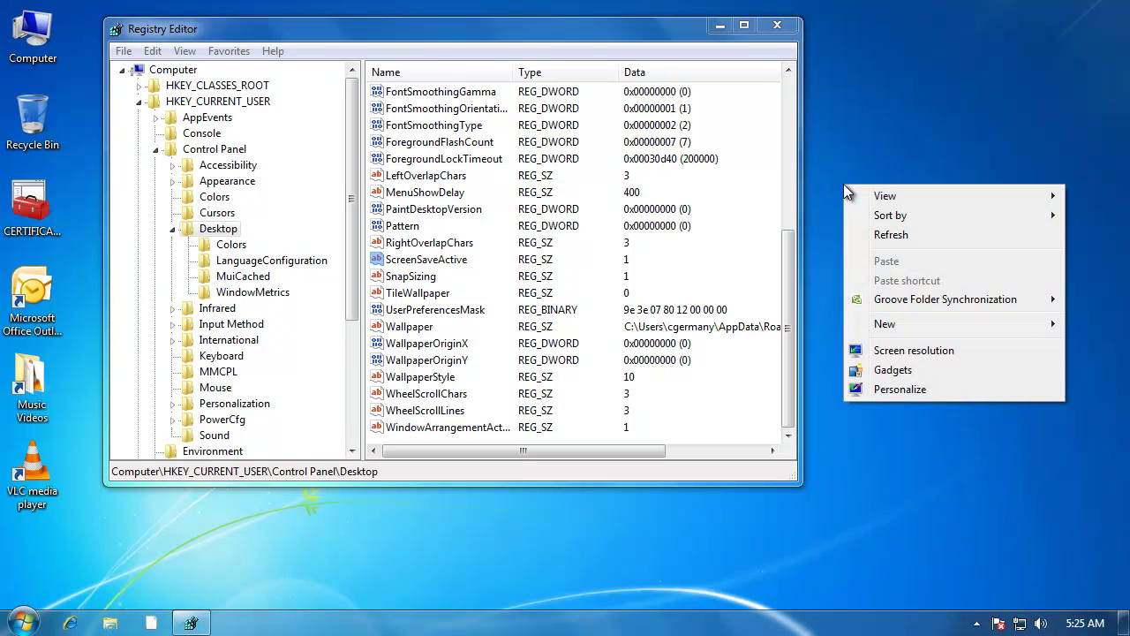
{"action": "left_click", "coordinate": [906, 387]}
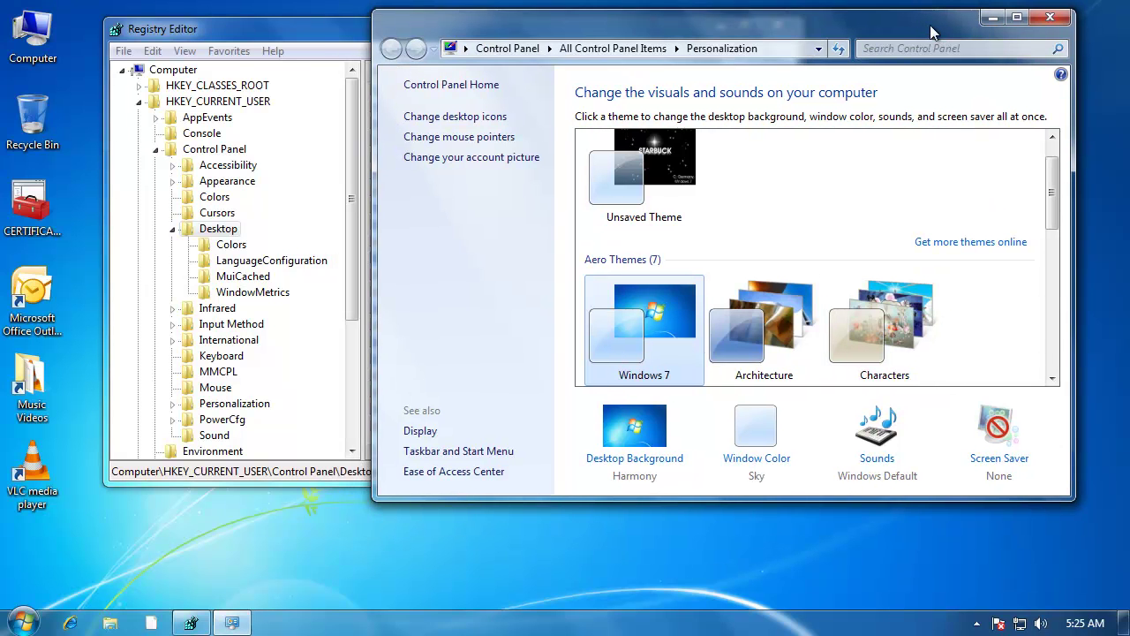
{"action": "left_click", "coordinate": [993, 464]}
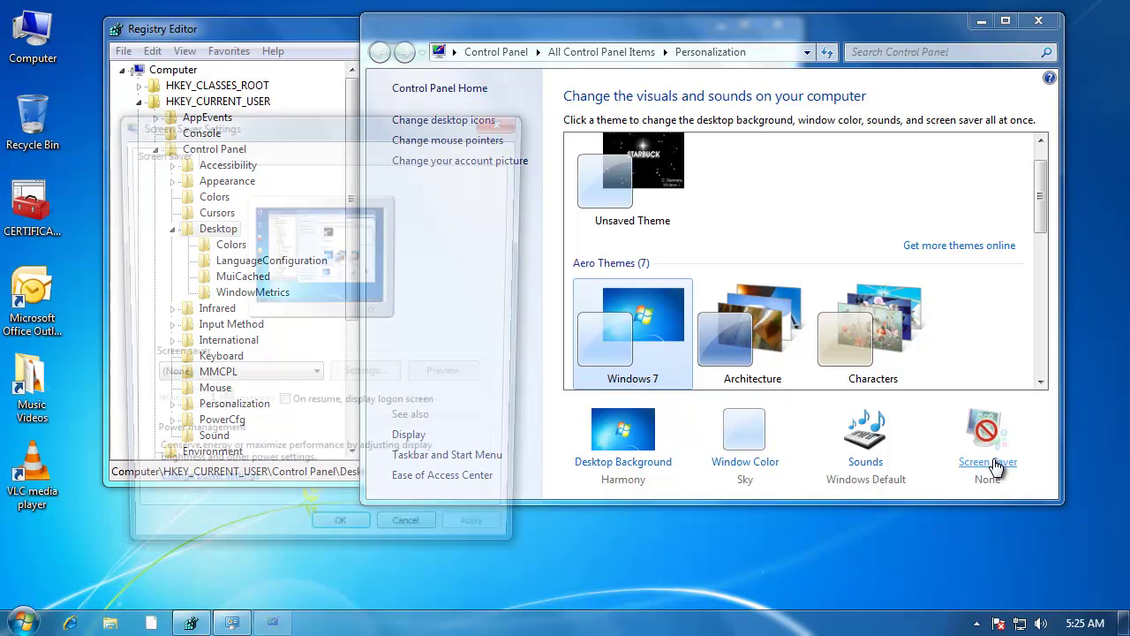
{"action": "left_click", "coordinate": [410, 542]}
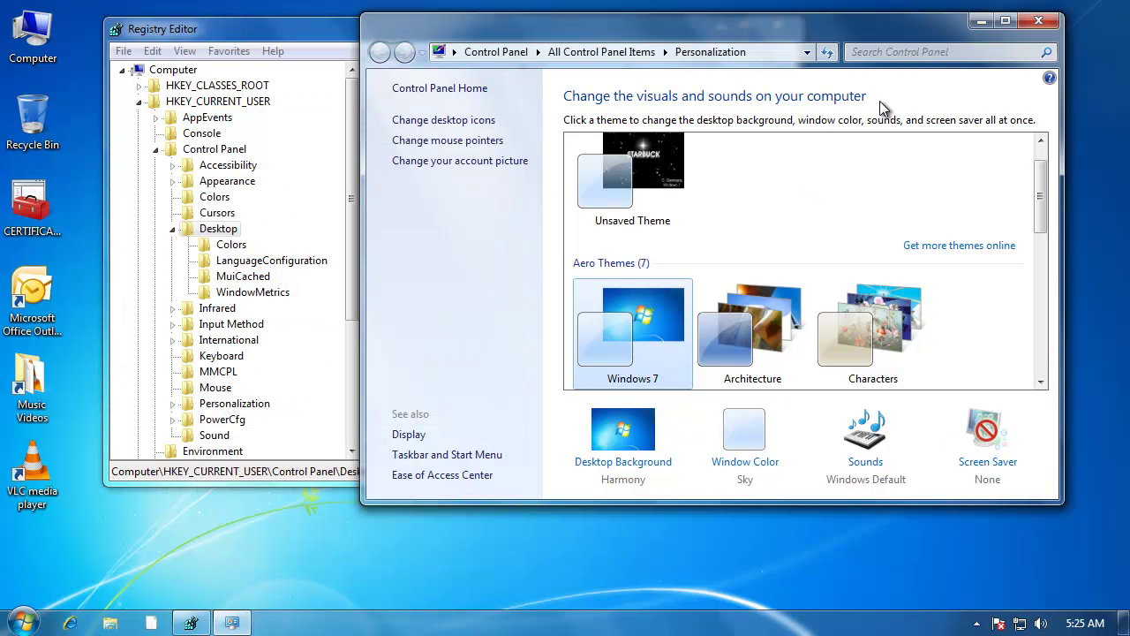
{"action": "left_click", "coordinate": [1038, 21]}
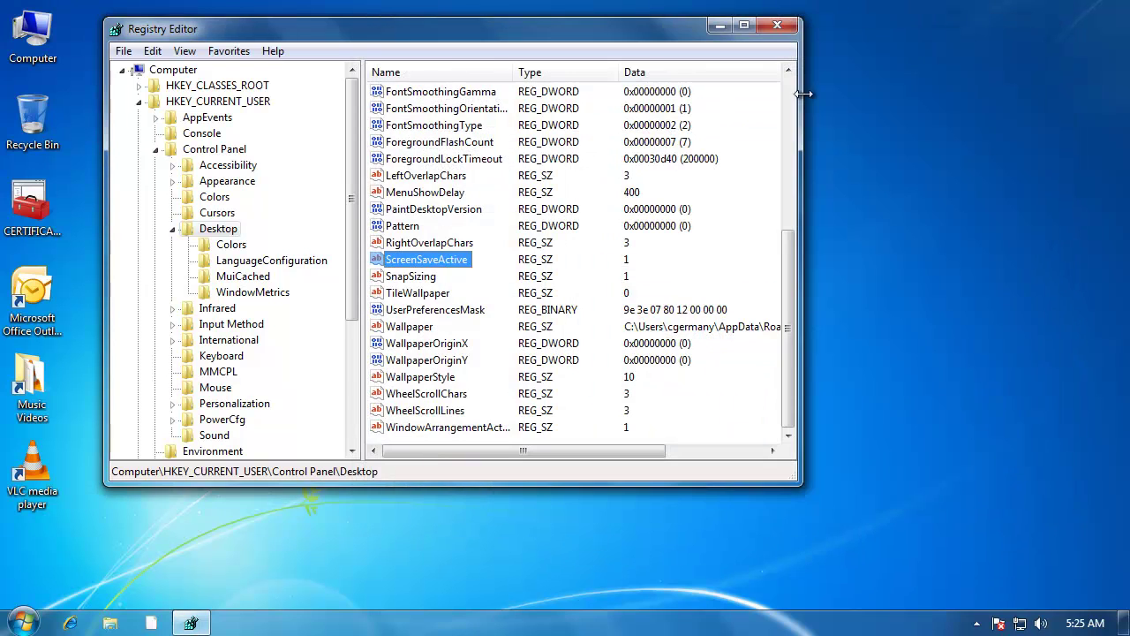
Set the ScreenSaveActive value data to 0 and back to 1.
{"action": "double_click", "coordinate": [452, 259]}
{"action": "type", "text": "0"}
{"action": "left_click", "coordinate": [382, 224]}
{"action": "double_click", "coordinate": [434, 261]}
{"action": "type", "text": "1"}
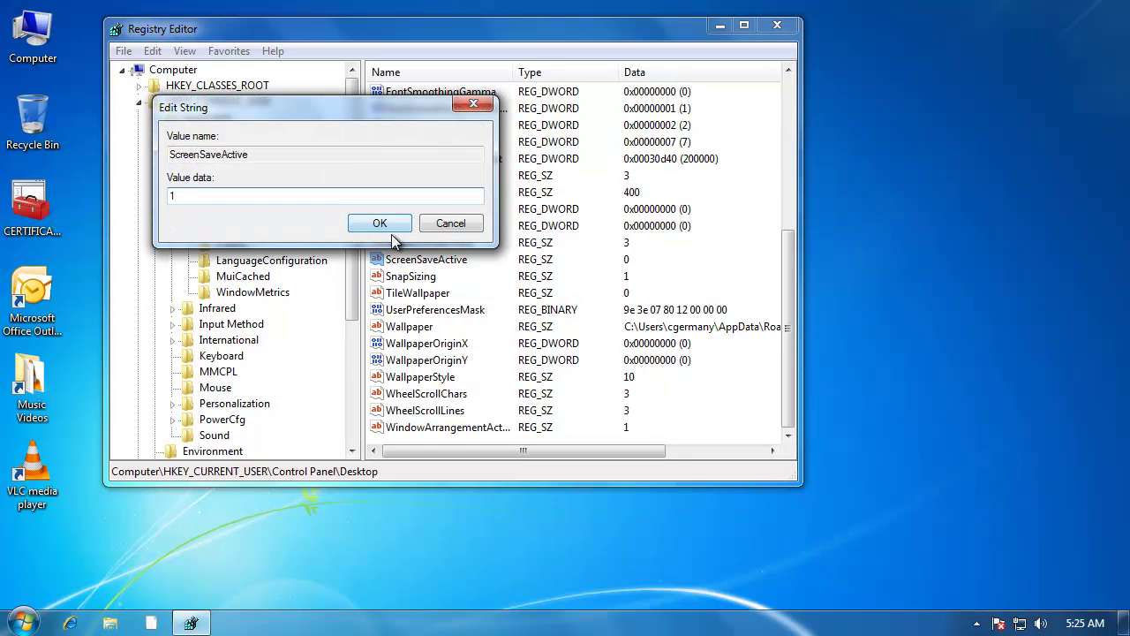
{"action": "left_click", "coordinate": [393, 221]}
Check the Screen Saver setting in Personalization from the desktop, and close the window.
{"action": "left_click_drag", "start_coordinate": [503, 34], "coordinate": [651, 36]}
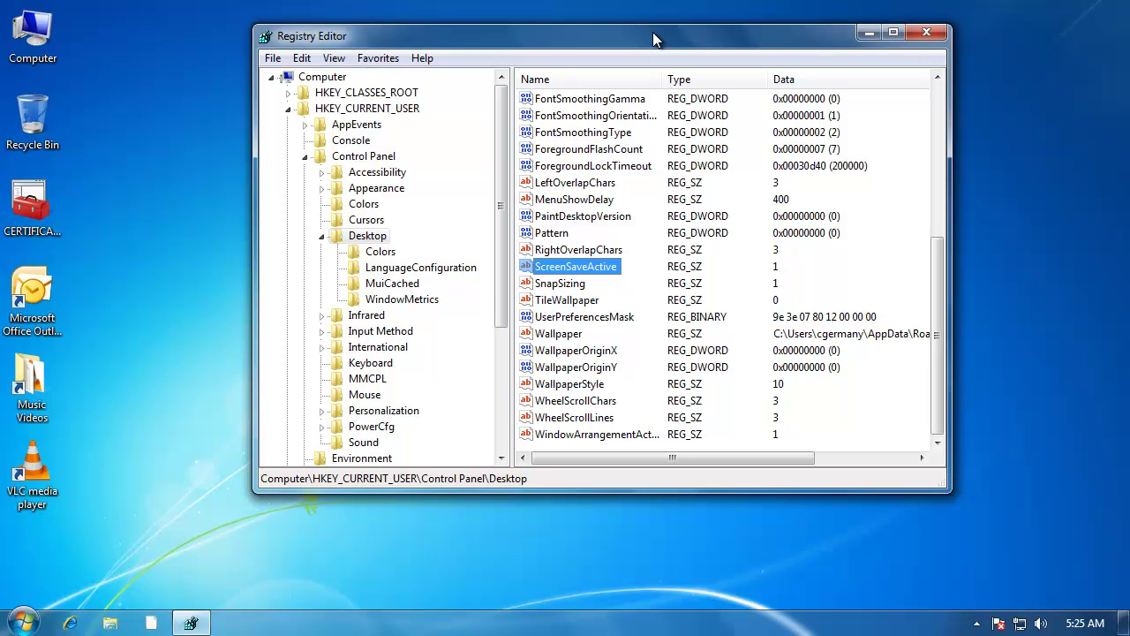
{"action": "left_click", "coordinate": [713, 521]}
{"action": "right_click", "coordinate": [709, 513]}
{"action": "left_click", "coordinate": [734, 505]}
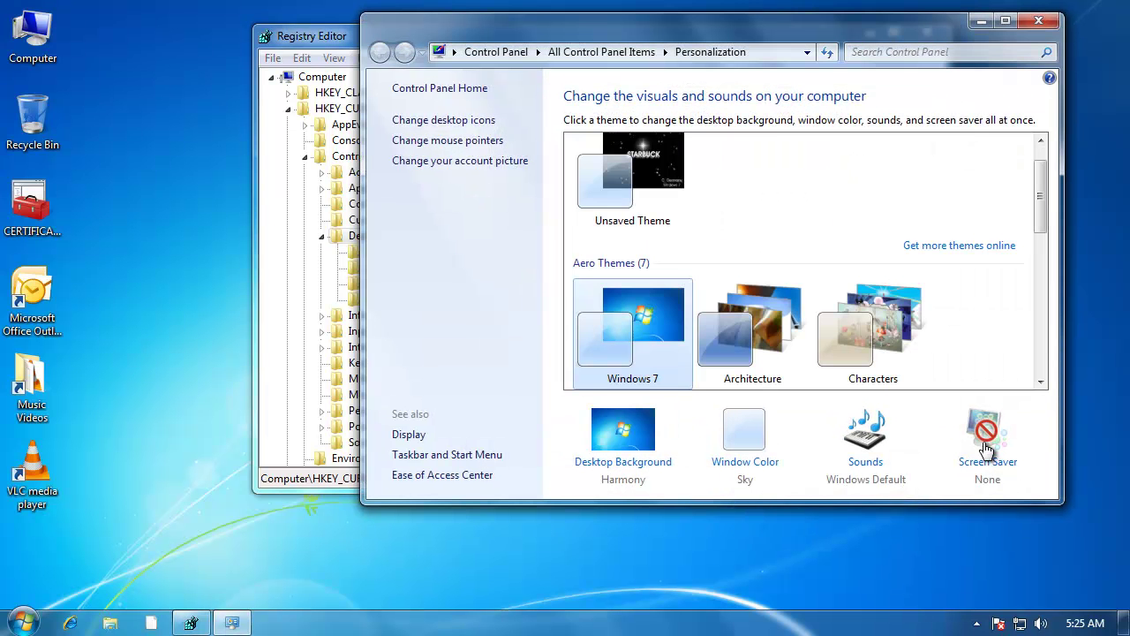
{"action": "left_click", "coordinate": [1039, 20]}
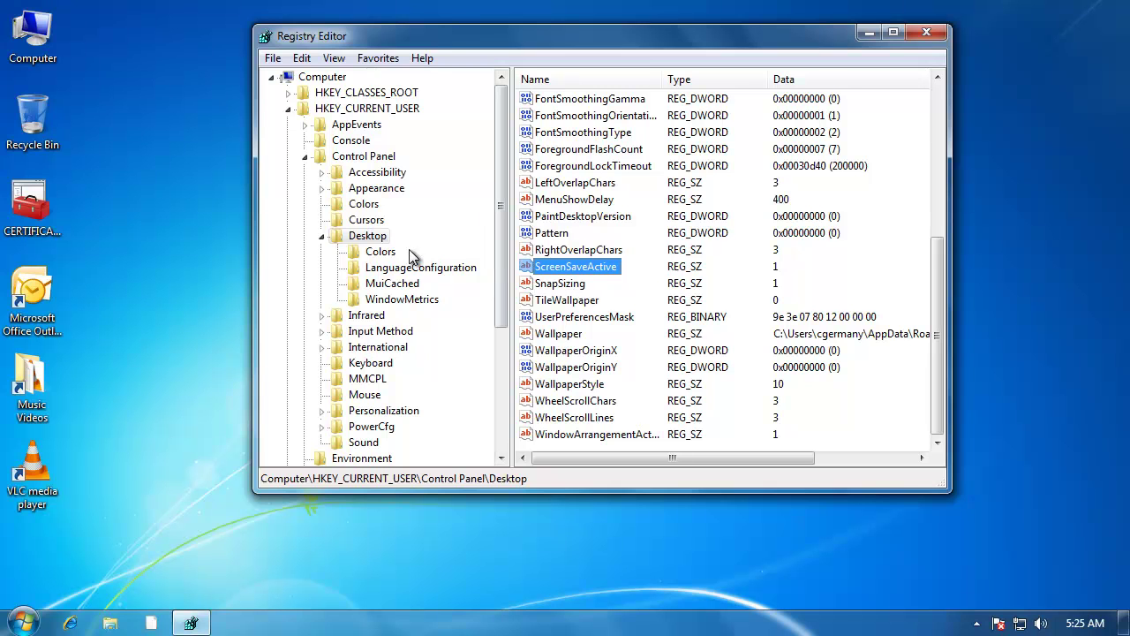
Create a new string value named SCRNSAVE.EXE under HKEY_CURRENT_USER\Control Panel\Desktop.
{"action": "right_click", "coordinate": [378, 239]}
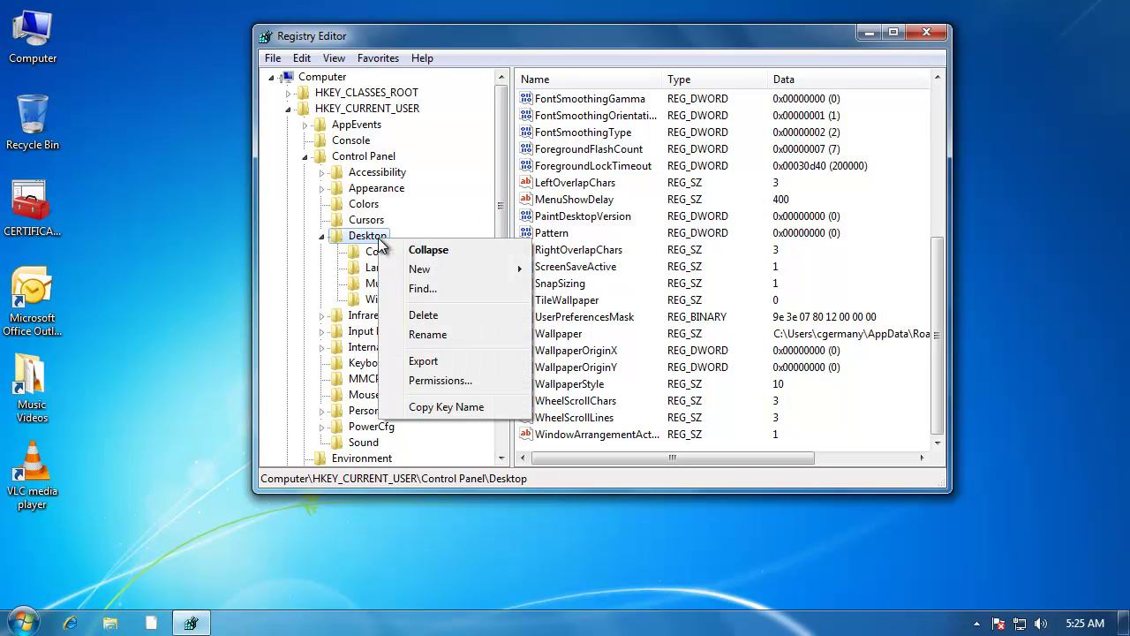
{"action": "mouse_move", "coordinate": [419, 269]}
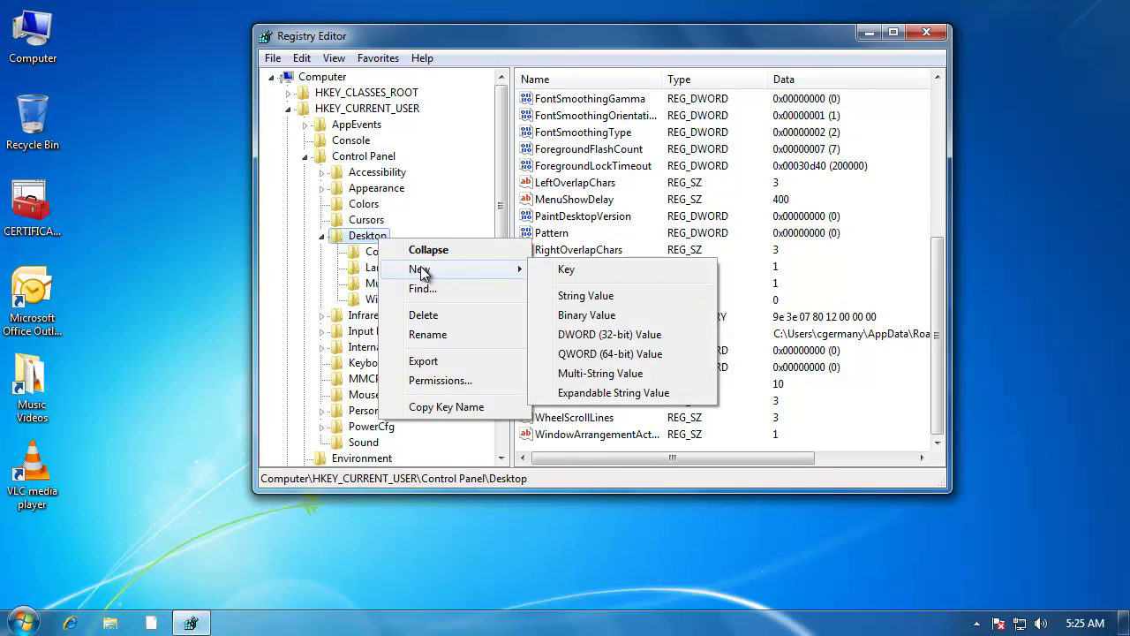
{"action": "left_click", "coordinate": [585, 296]}
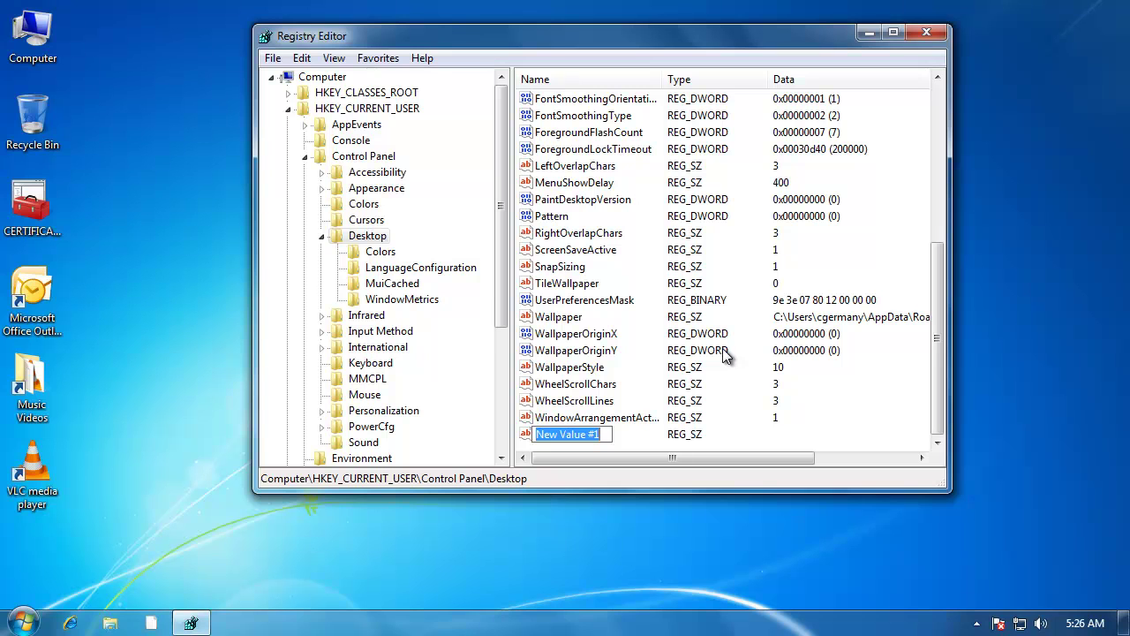
{"action": "type", "text": "SCR"}
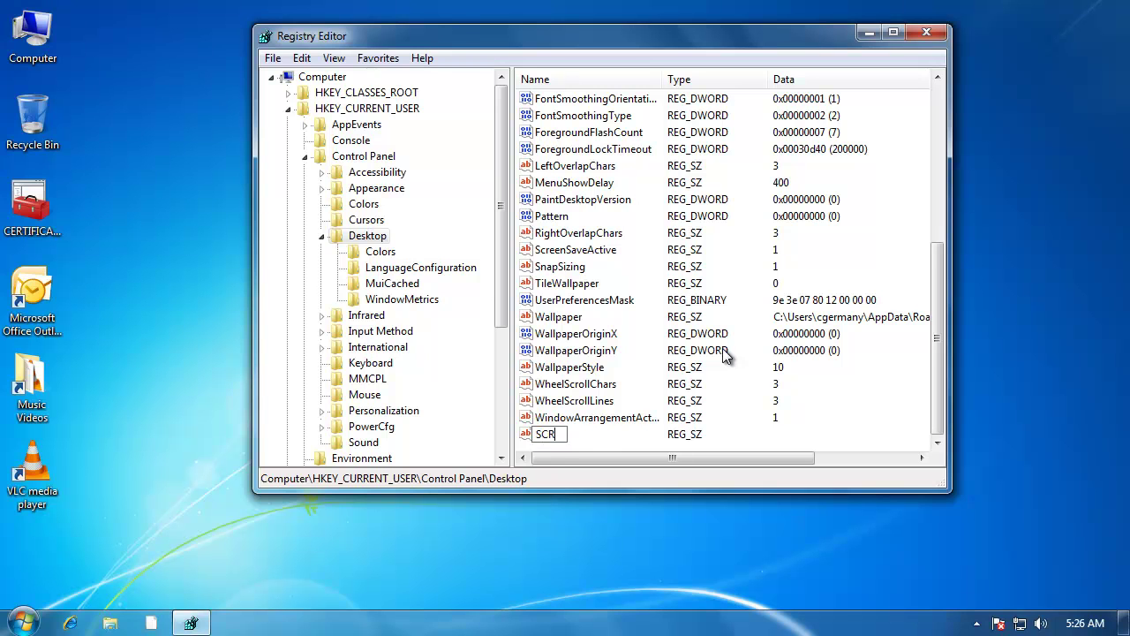
{"action": "type", "text": "NSAVE.EXE"}
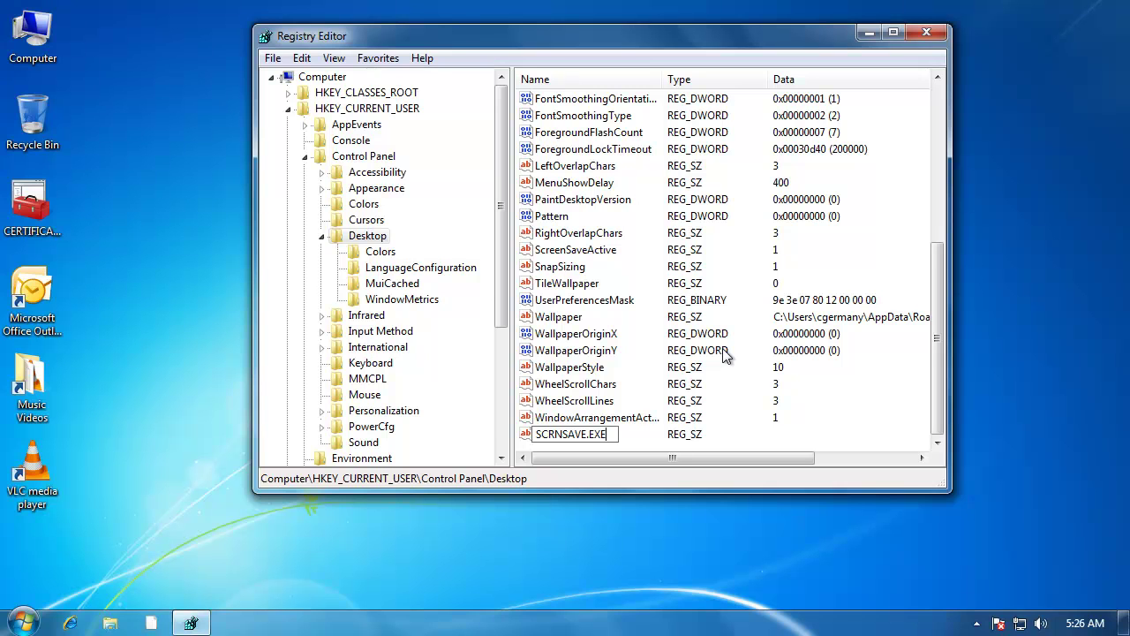
{"action": "key", "text": "Return"}
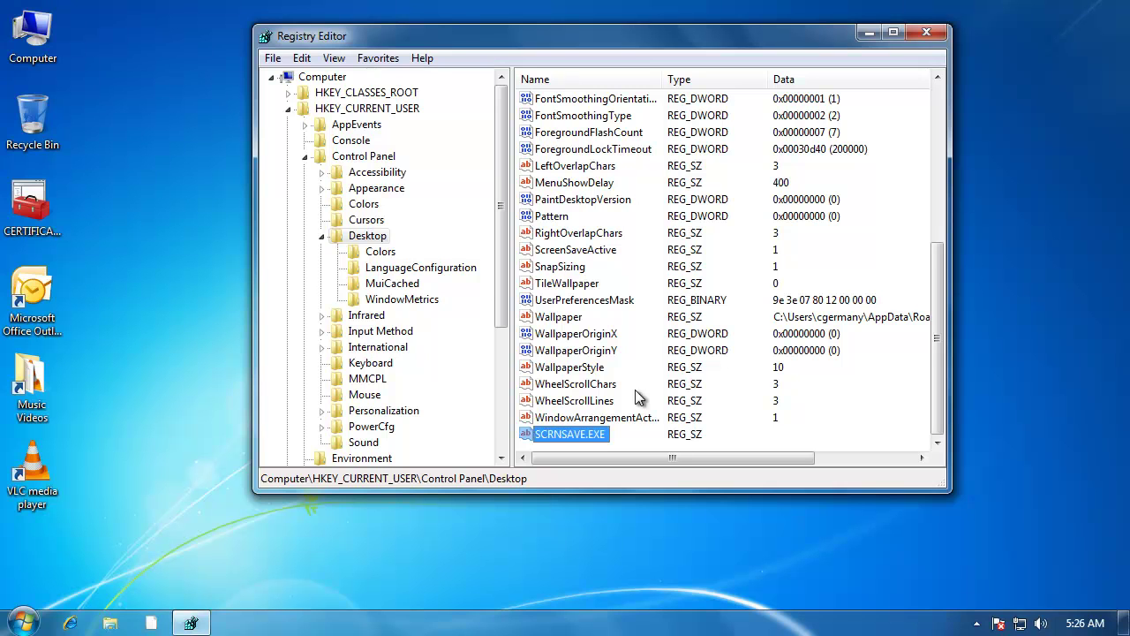
Open the new SCRNSAVE.EXE value for editing and move its dialog over the value list.
{"action": "double_click", "coordinate": [596, 441]}
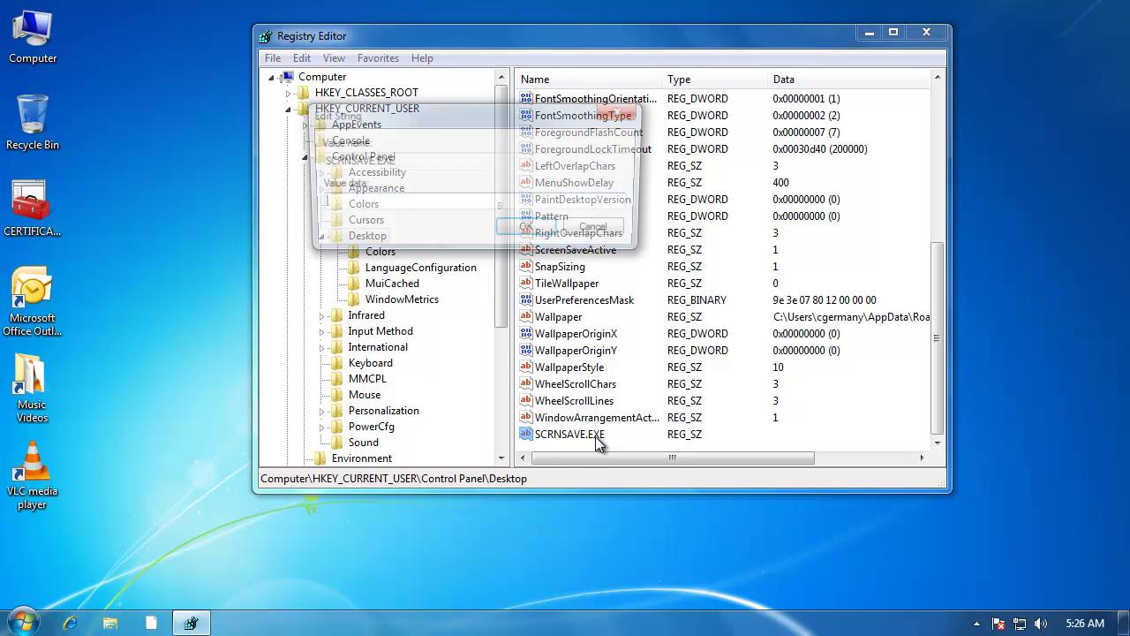
{"action": "left_click_drag", "start_coordinate": [531, 107], "coordinate": [746, 223]}
{"action": "left_click_drag", "start_coordinate": [660, 235], "coordinate": [713, 222]}
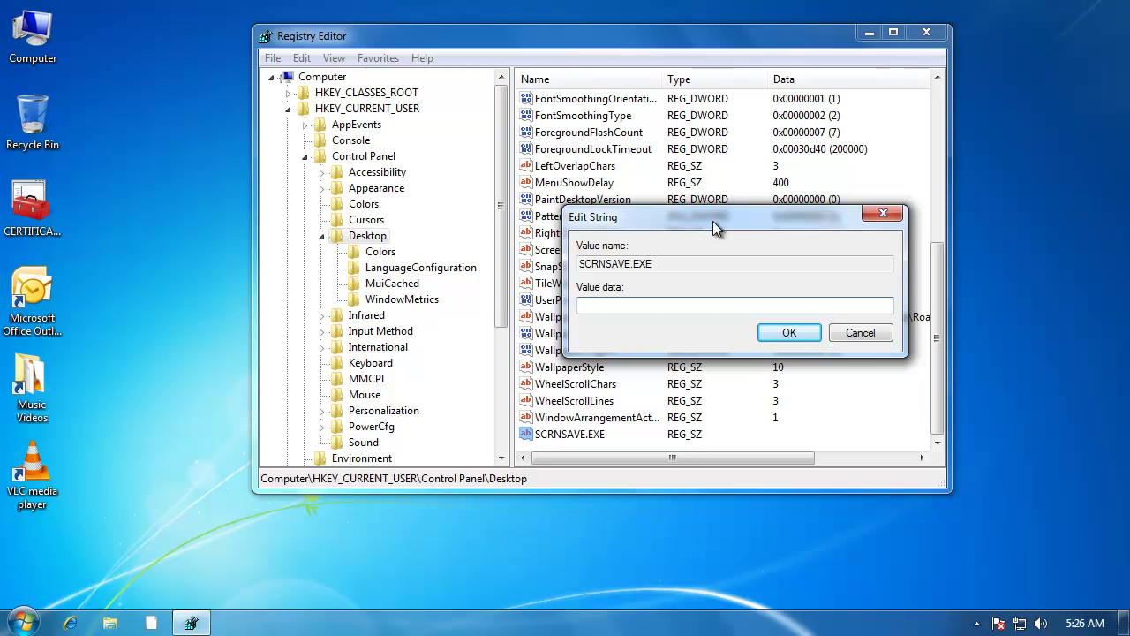
Switch to Windows Explorer and browse to the C:\Windows\System32 folder.
{"action": "double_click", "coordinate": [34, 33]}
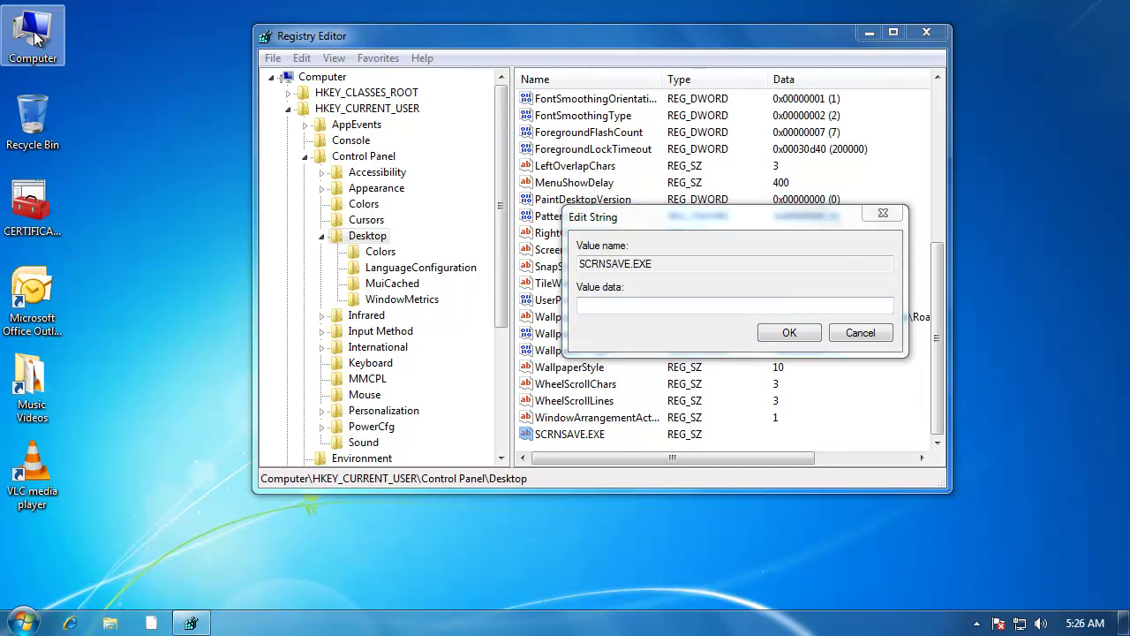
{"action": "left_click_drag", "start_coordinate": [408, 47], "coordinate": [443, 31]}
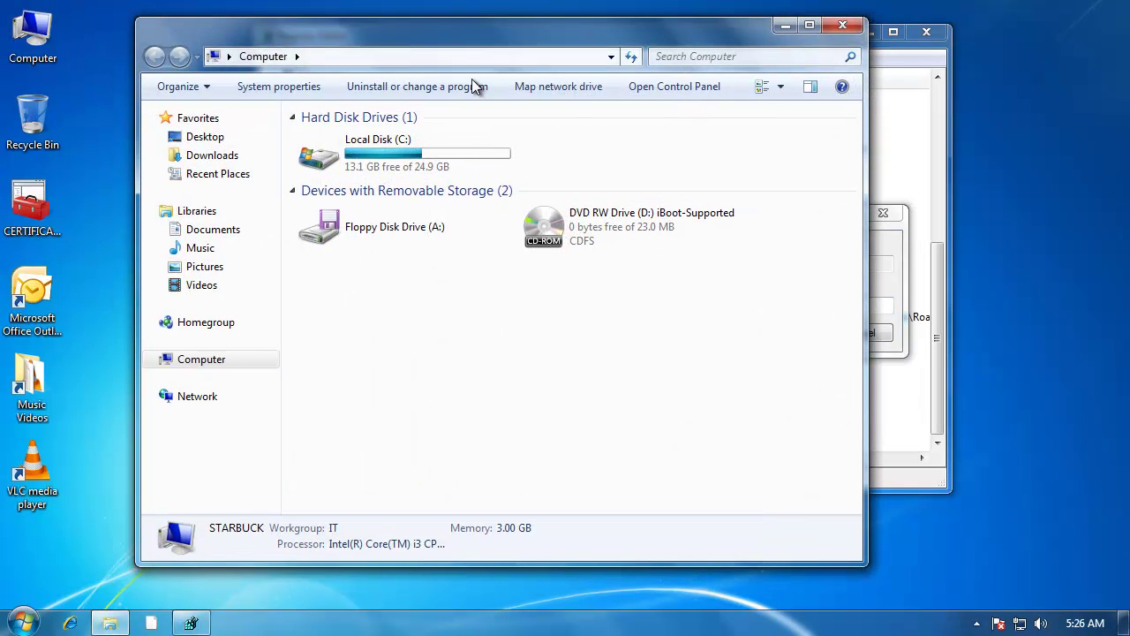
{"action": "double_click", "coordinate": [443, 152]}
{"action": "double_click", "coordinate": [335, 471]}
{"action": "left_click", "coordinate": [334, 405]}
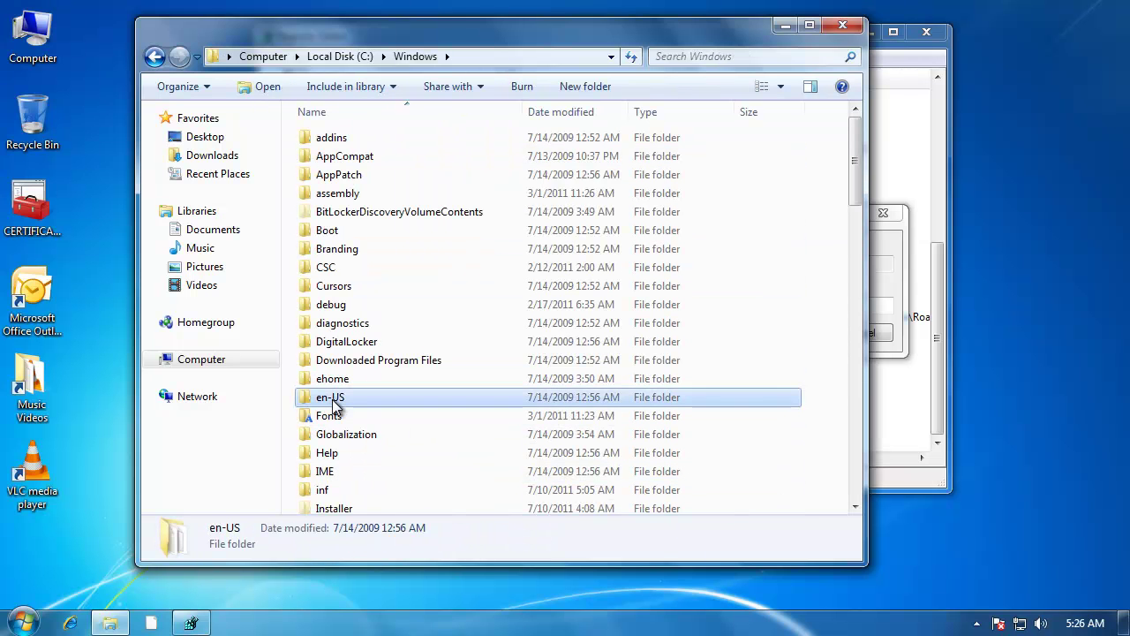
{"action": "key", "text": "s"}
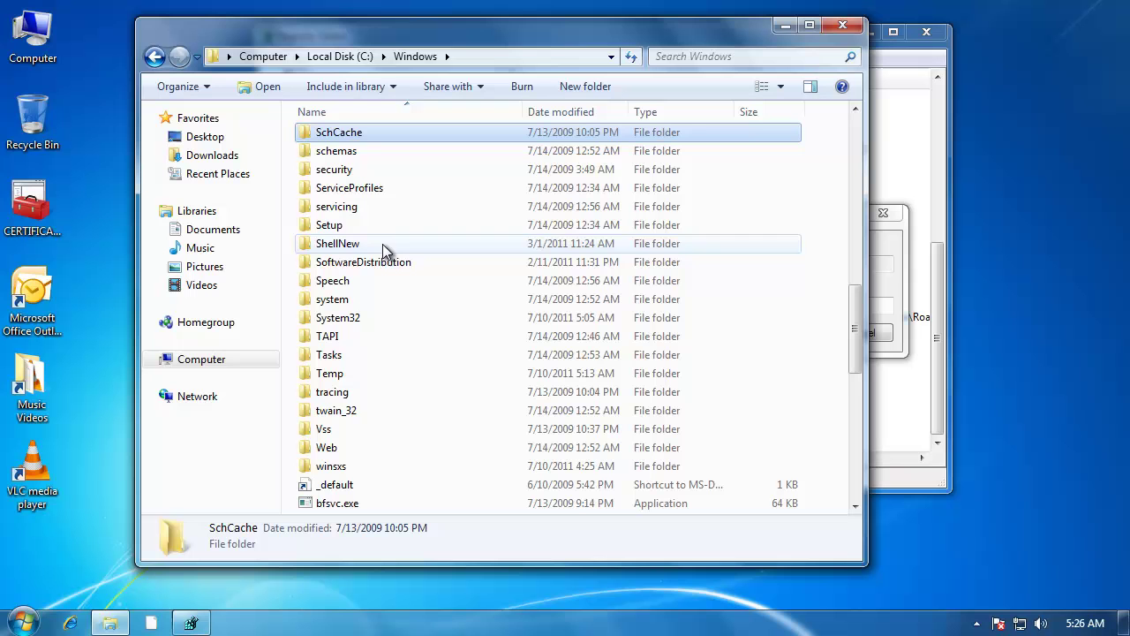
{"action": "double_click", "coordinate": [350, 318]}
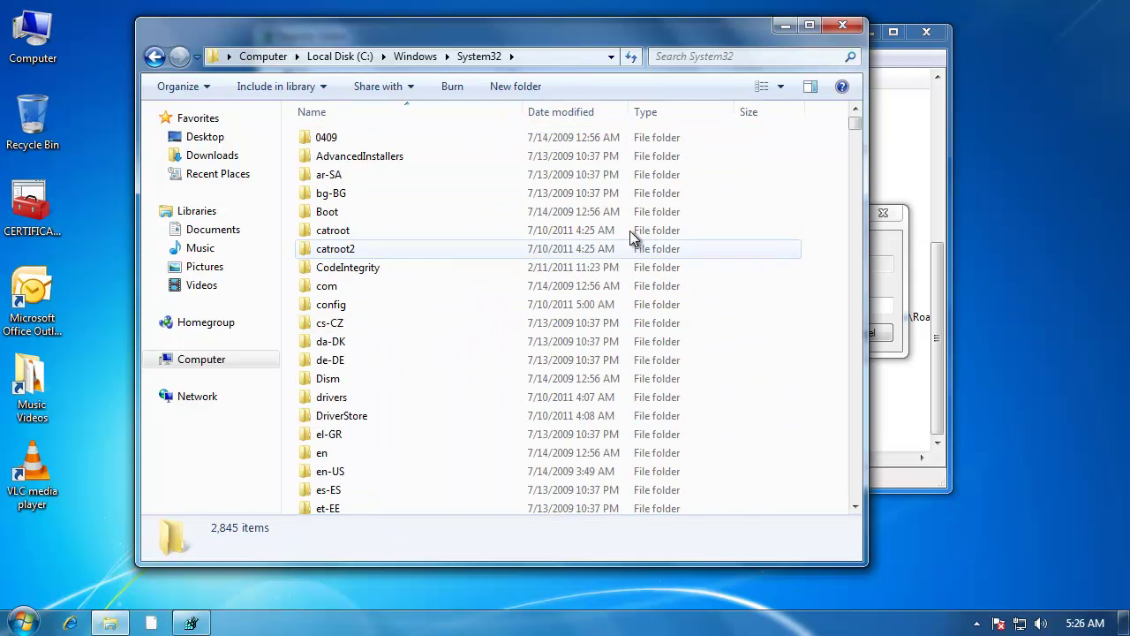
Sort the System32 folder by type and search it for *.scr files.
{"action": "left_click_drag", "start_coordinate": [858, 122], "coordinate": [856, 220]}
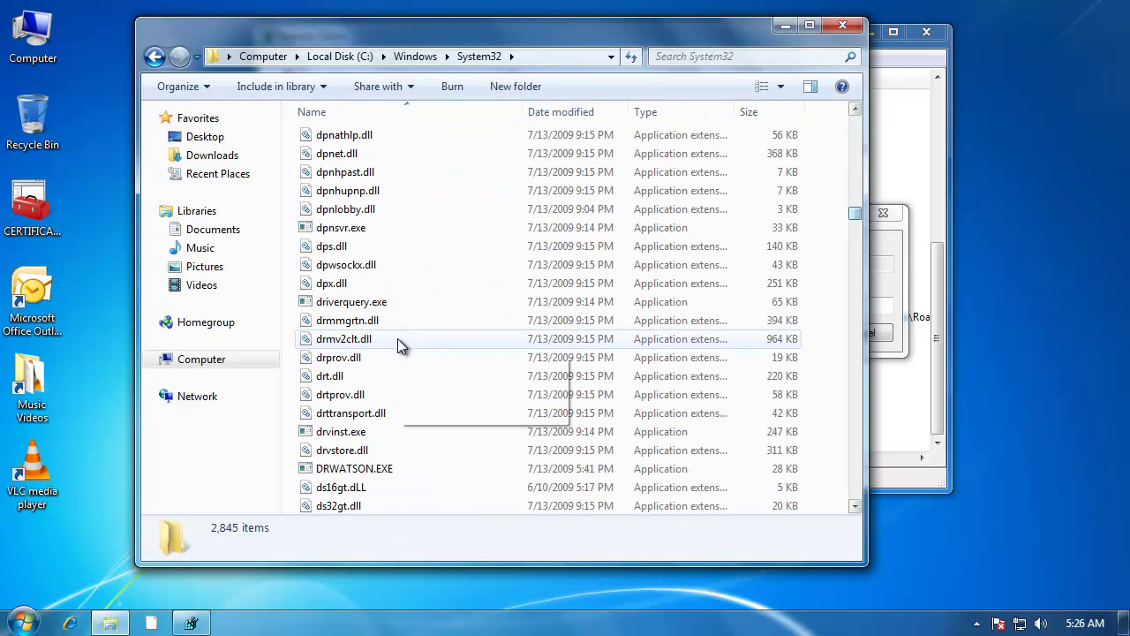
{"action": "left_click", "coordinate": [380, 340]}
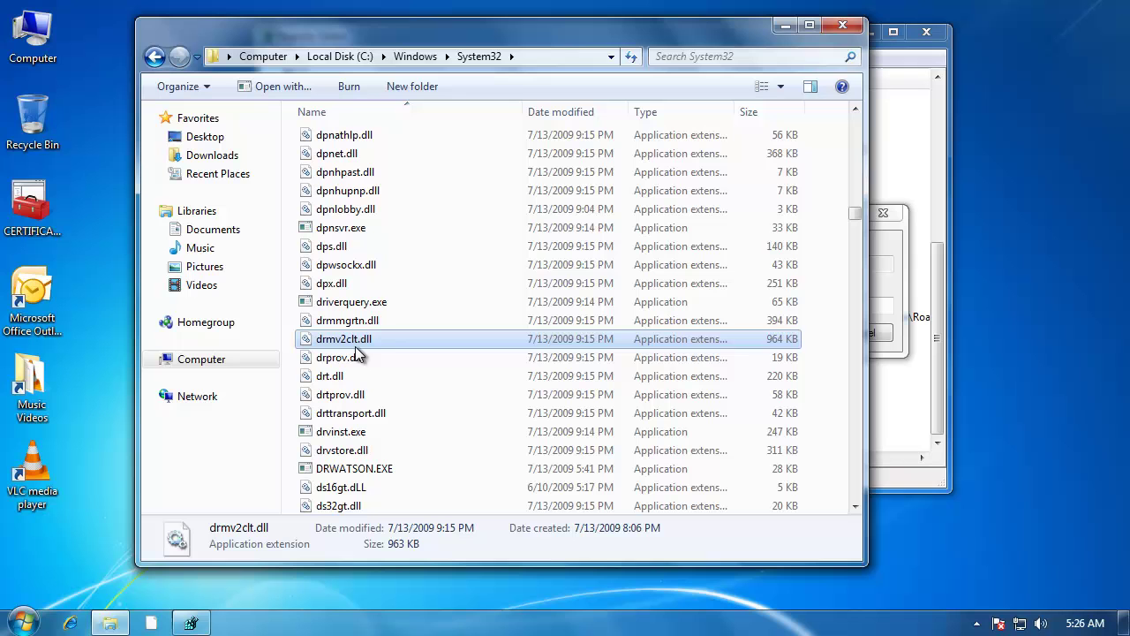
{"action": "left_click", "coordinate": [375, 413]}
{"action": "right_click", "coordinate": [473, 194]}
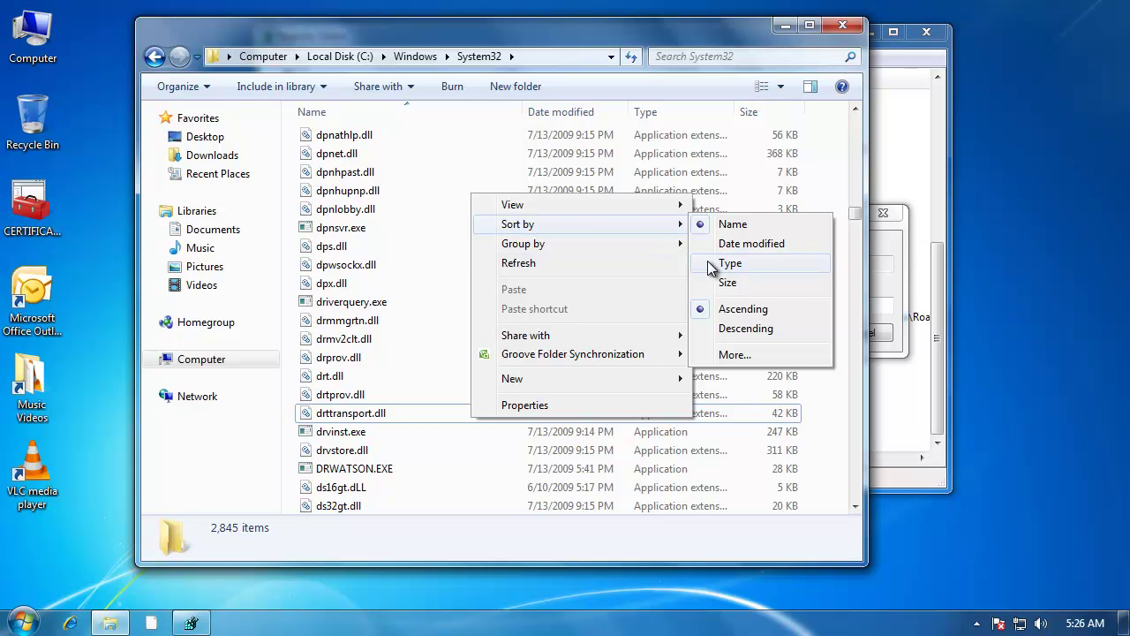
{"action": "left_click", "coordinate": [709, 263]}
{"action": "left_click_drag", "start_coordinate": [856, 128], "coordinate": [854, 192]}
{"action": "left_click", "coordinate": [695, 56]}
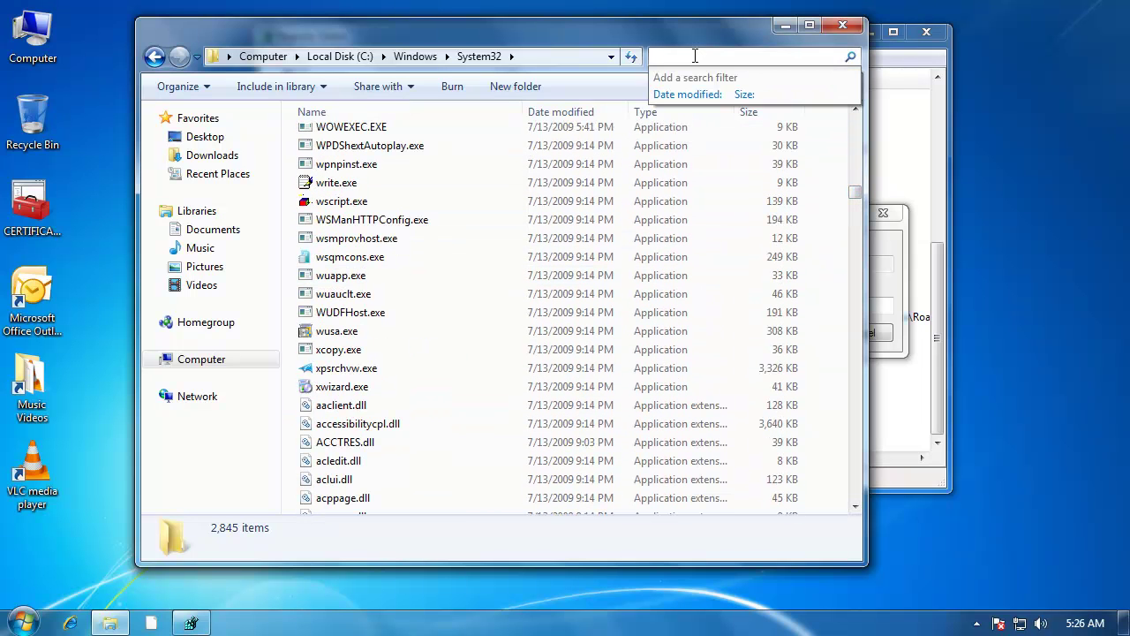
{"action": "type", "text": "*.scr"}
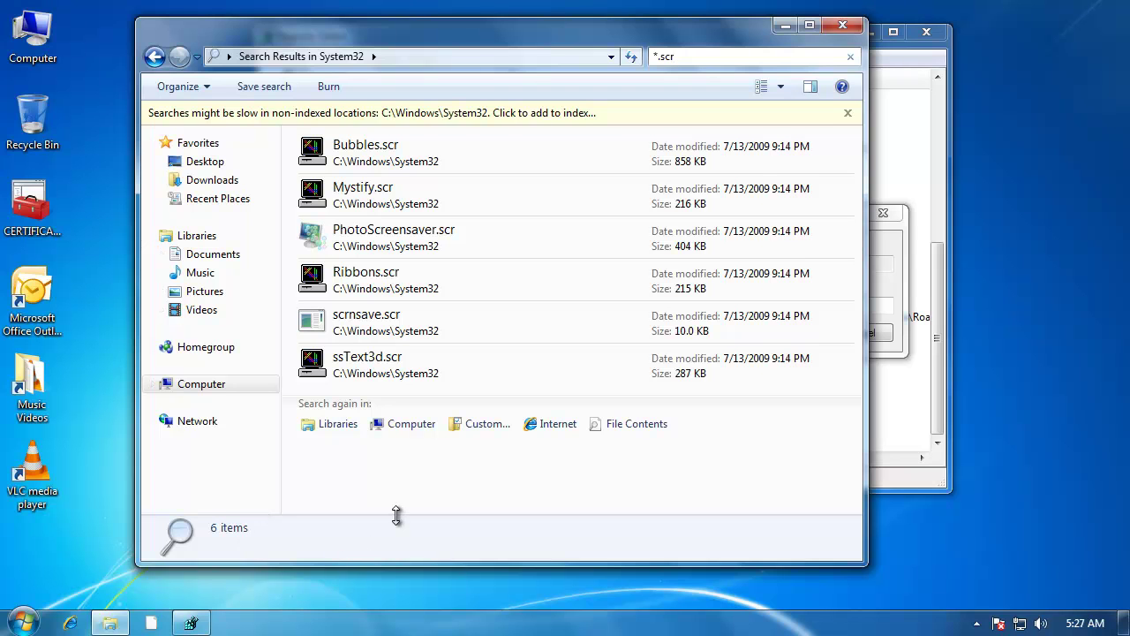
Examine the found screen saver files and their folder path, and close the Explorer window.
{"action": "left_click_drag", "start_coordinate": [455, 29], "coordinate": [480, 65]}
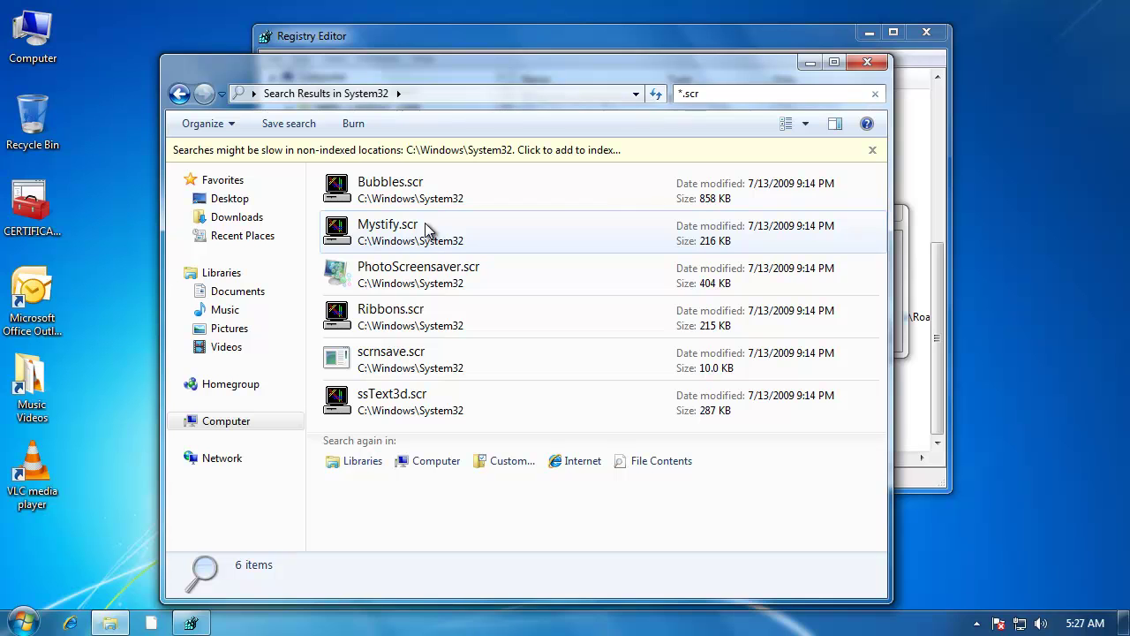
{"action": "left_click", "coordinate": [438, 93]}
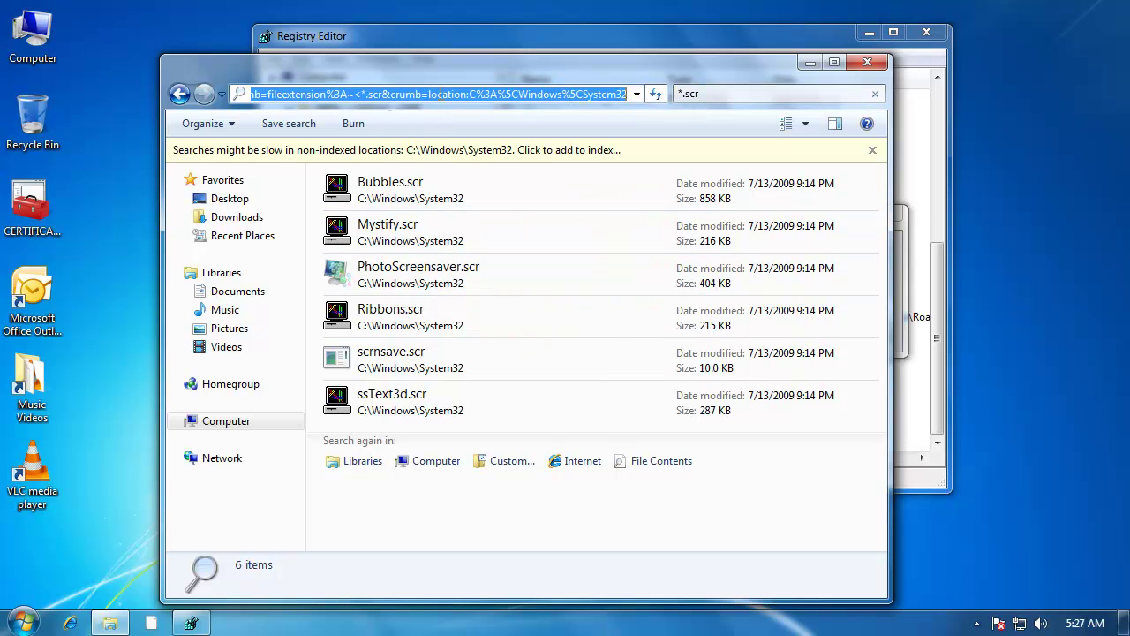
{"action": "left_click", "coordinate": [468, 93]}
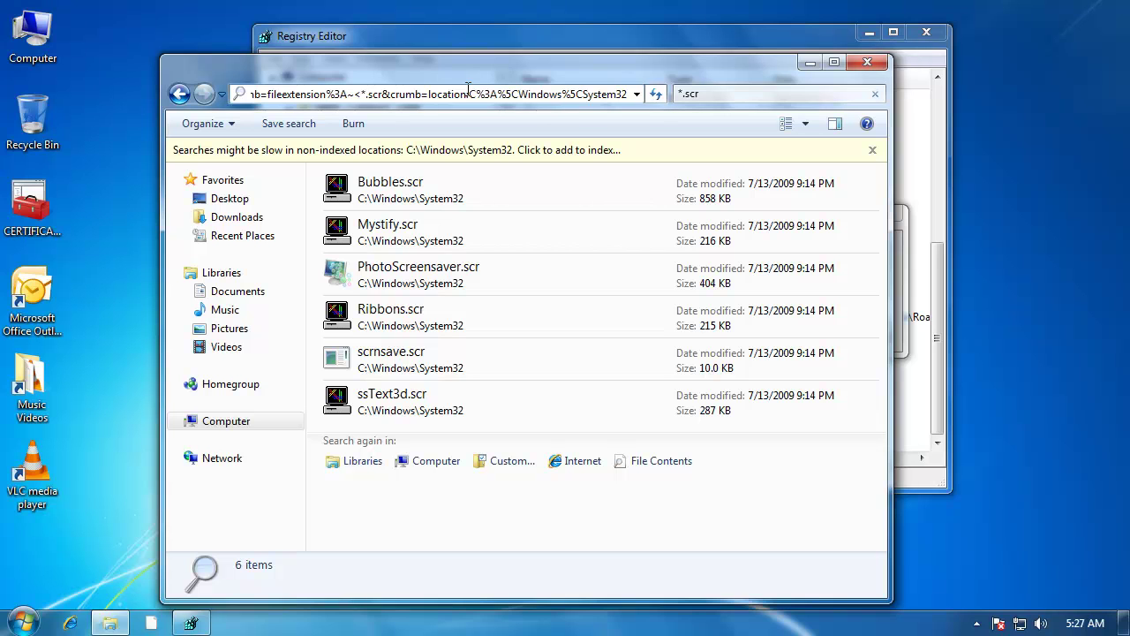
{"action": "left_click", "coordinate": [868, 62]}
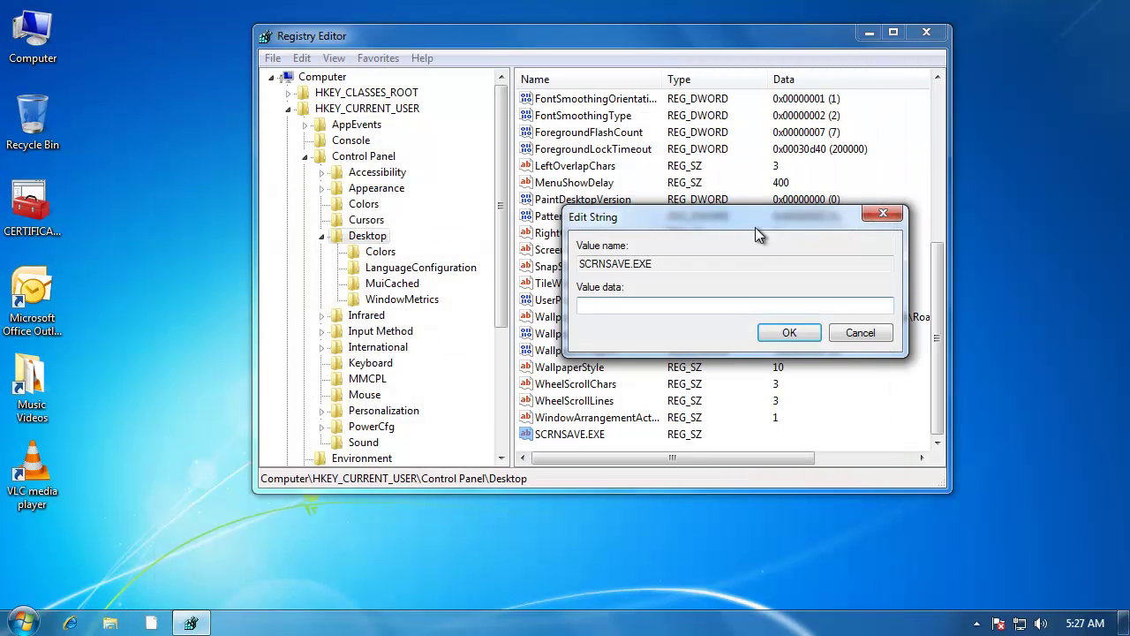
Set the SCRNSAVE.EXE value data to C:\Windows\System32\Bubbles.scr.
{"action": "left_click_drag", "start_coordinate": [768, 214], "coordinate": [710, 212]}
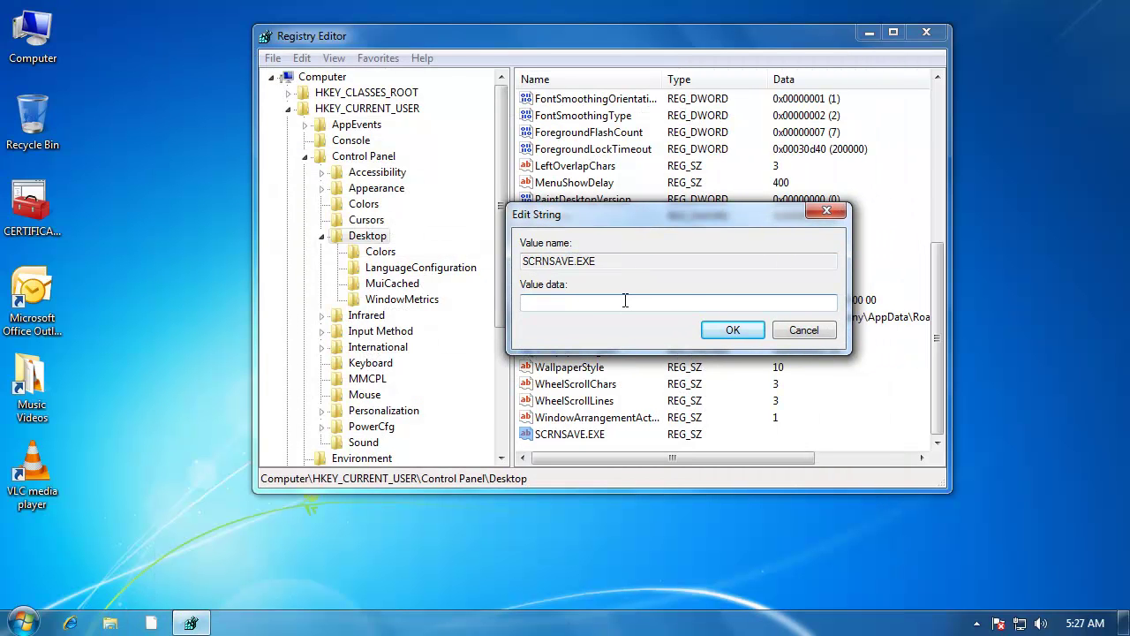
{"action": "type", "text": "C:\\Windows\\System32\\Bubbles.scr"}
{"action": "double_click", "coordinate": [686, 306]}
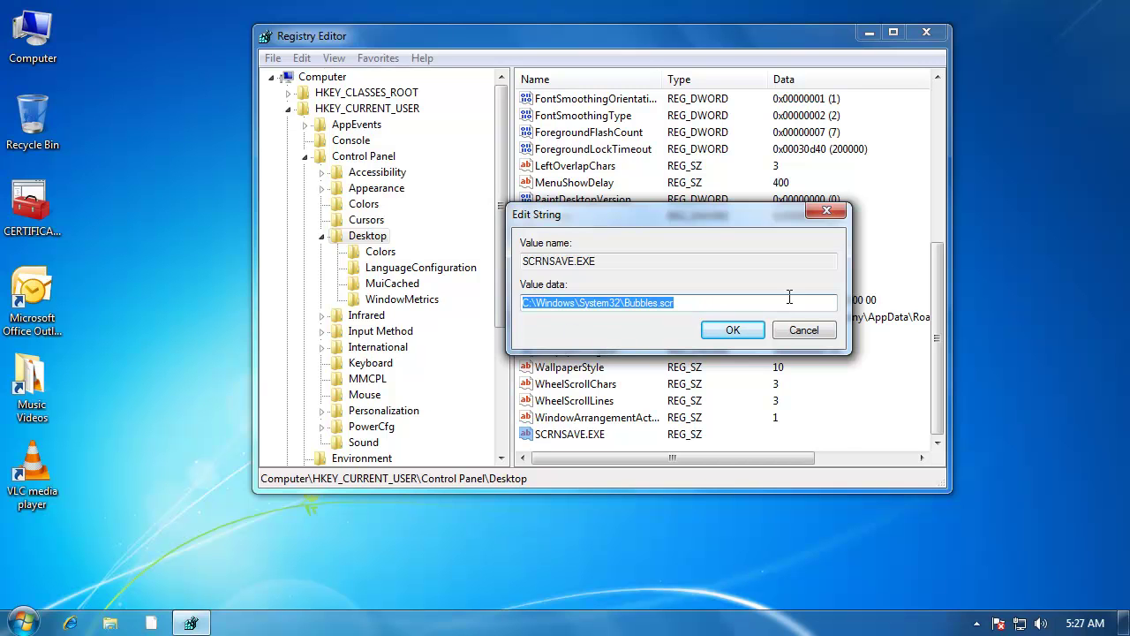
{"action": "left_click", "coordinate": [733, 330]}
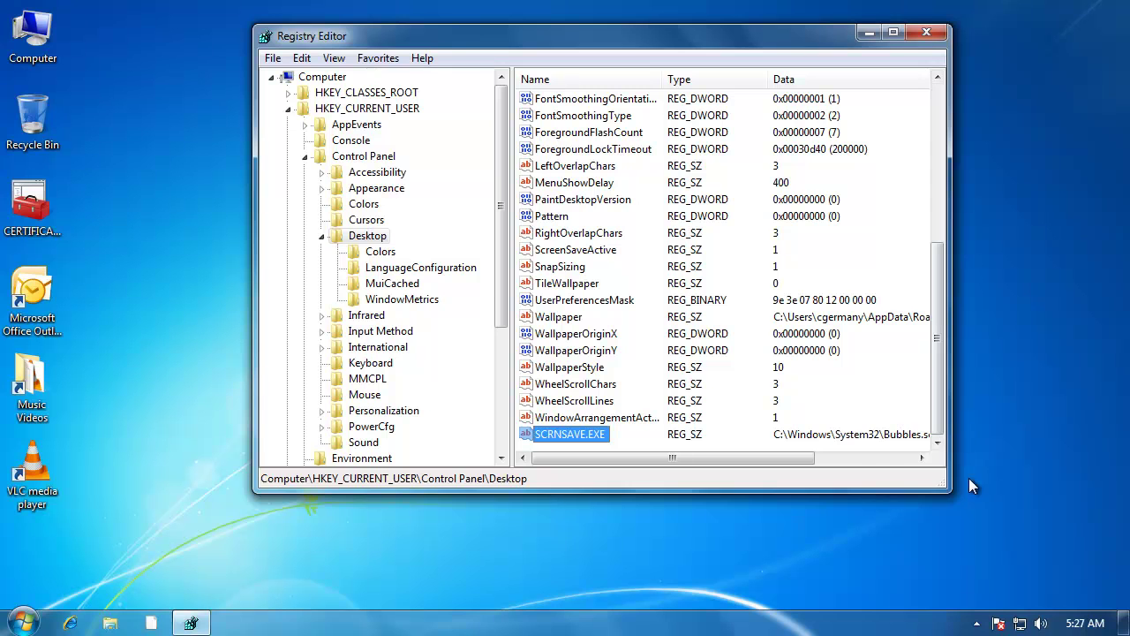
Enlarge and reposition the Registry Editor window to show the full SCRNSAVE.EXE data, and select that value.
{"action": "left_click_drag", "start_coordinate": [949, 489], "coordinate": [1031, 533]}
{"action": "left_click_drag", "start_coordinate": [844, 40], "coordinate": [769, 19]}
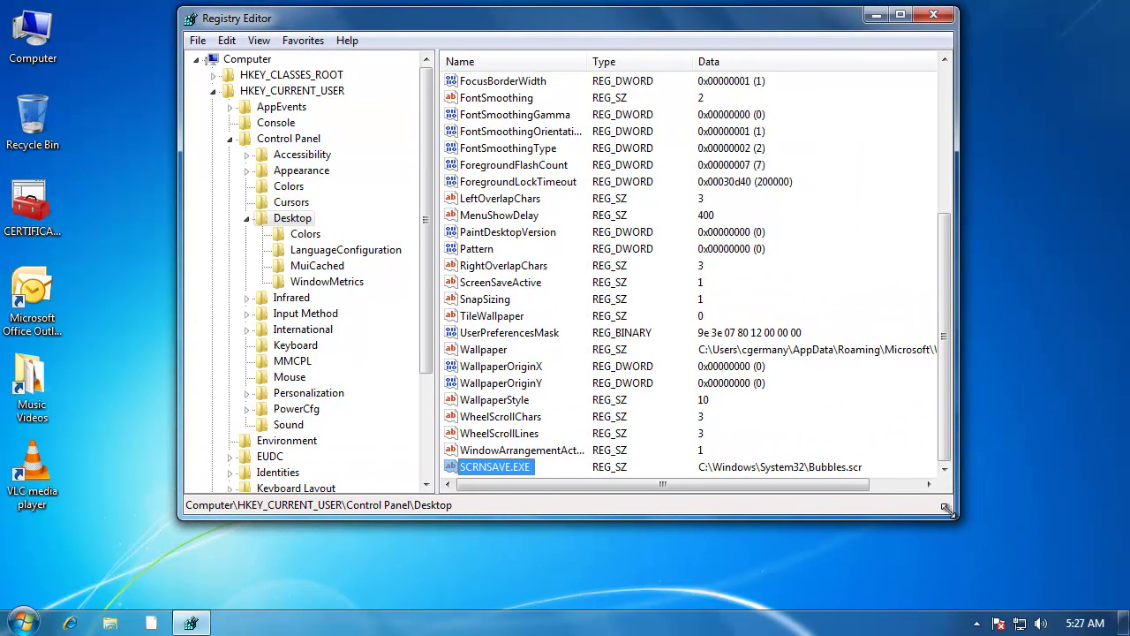
{"action": "left_click_drag", "start_coordinate": [946, 509], "coordinate": [964, 537]}
{"action": "left_click", "coordinate": [515, 472]}
{"action": "left_click", "coordinate": [510, 481]}
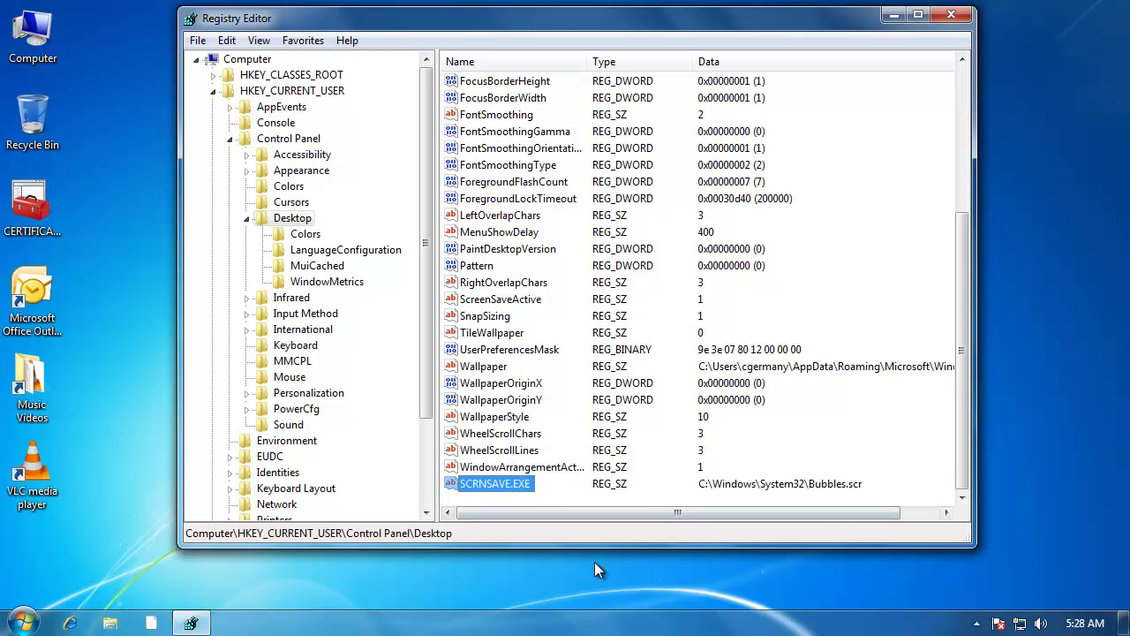
{"action": "left_click", "coordinate": [496, 452]}
{"action": "left_click", "coordinate": [520, 470]}
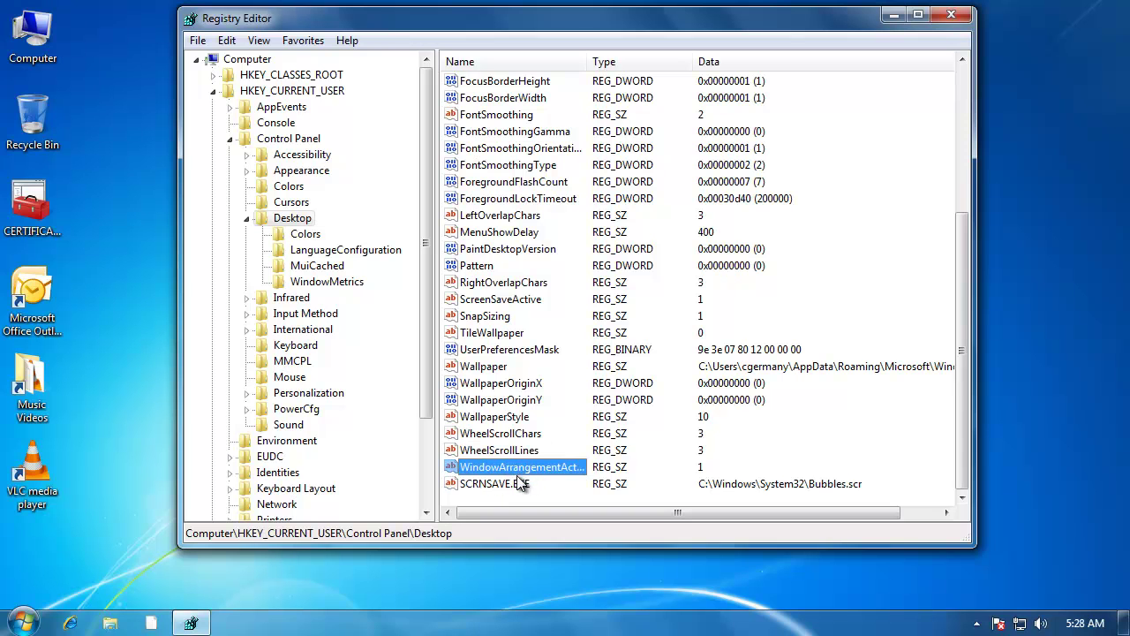
{"action": "left_click", "coordinate": [521, 483]}
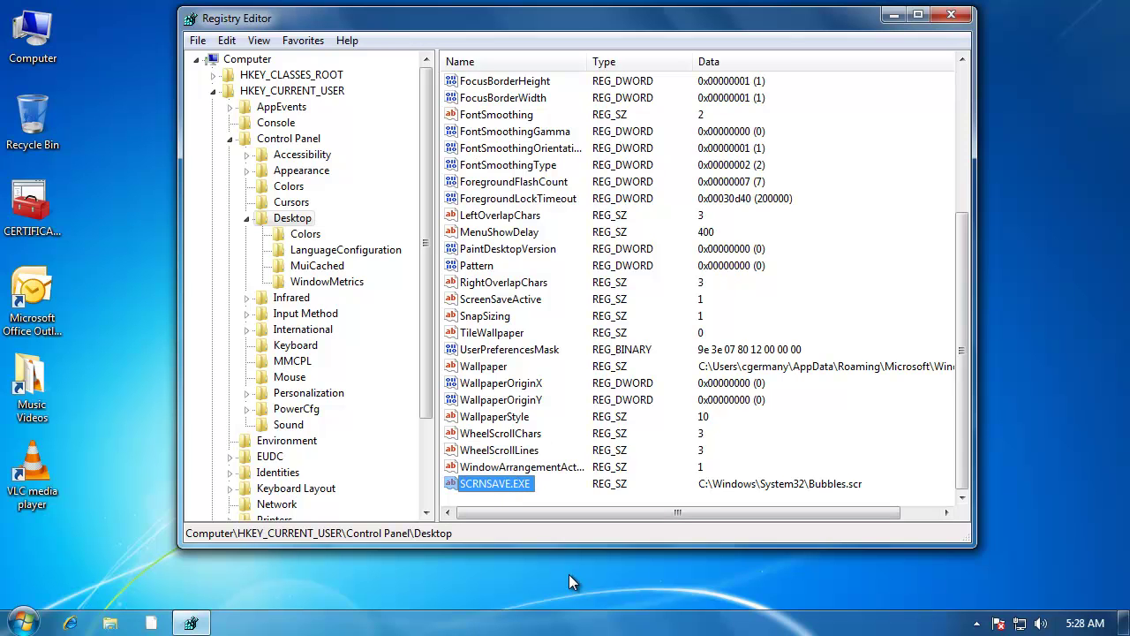
Open Personalization from the desktop and reposition its window to check which screen saver is assigned.
{"action": "right_click", "coordinate": [568, 574]}
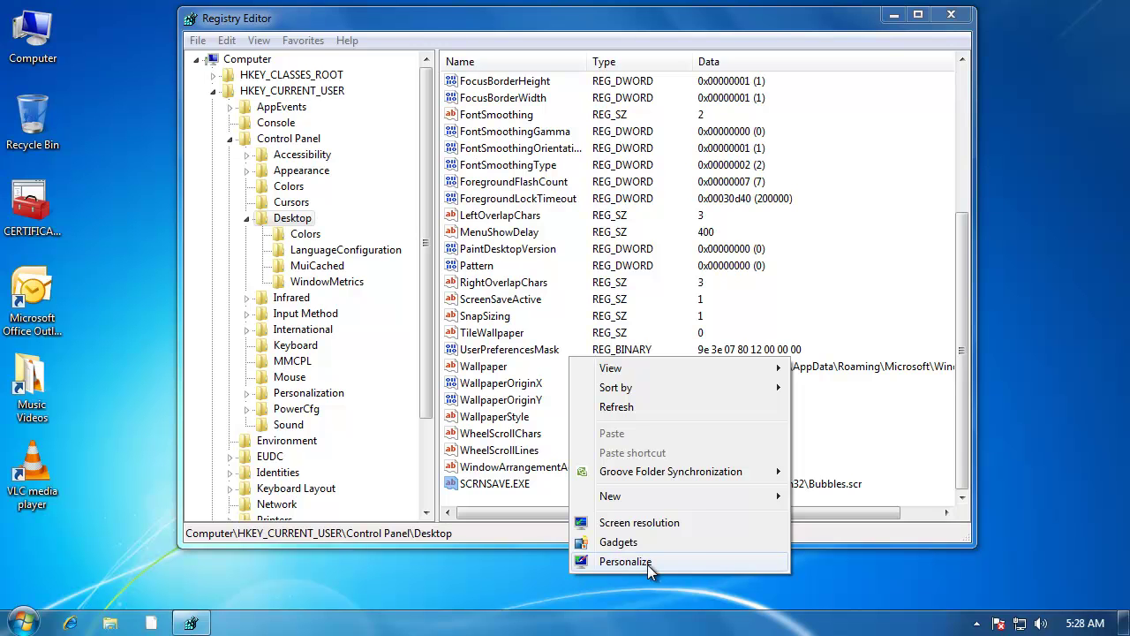
{"action": "left_click", "coordinate": [625, 562]}
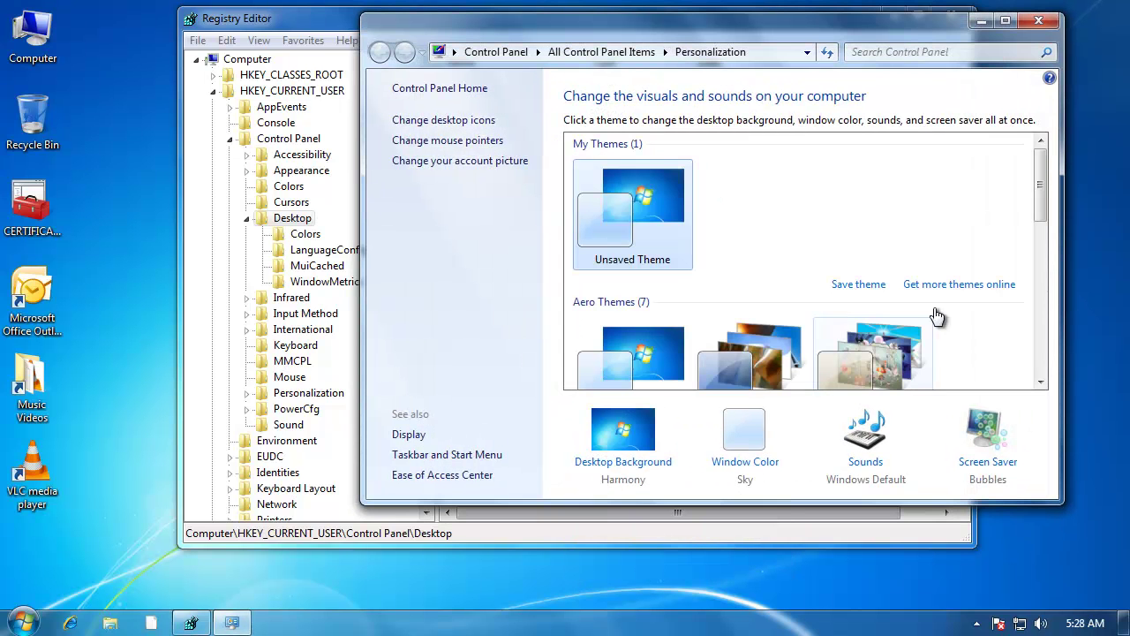
{"action": "left_click_drag", "start_coordinate": [883, 27], "coordinate": [826, 52]}
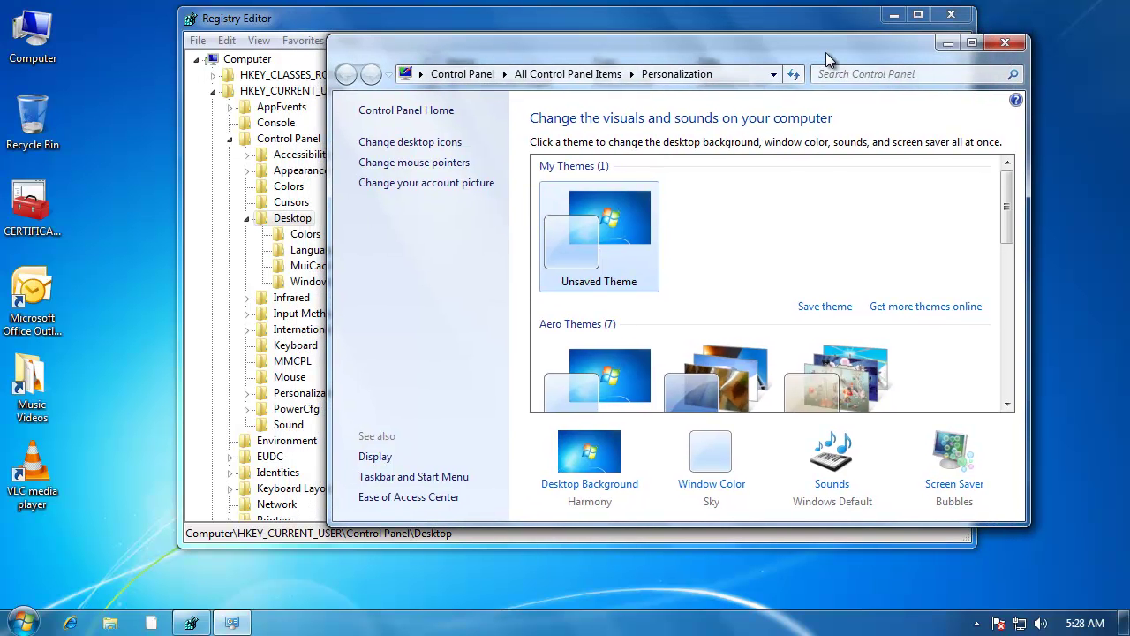
Close Personalization and return to the ScreenSaveActive and SCRNSAVE.EXE values of the Desktop key in Registry Editor.
{"action": "left_click", "coordinate": [989, 48]}
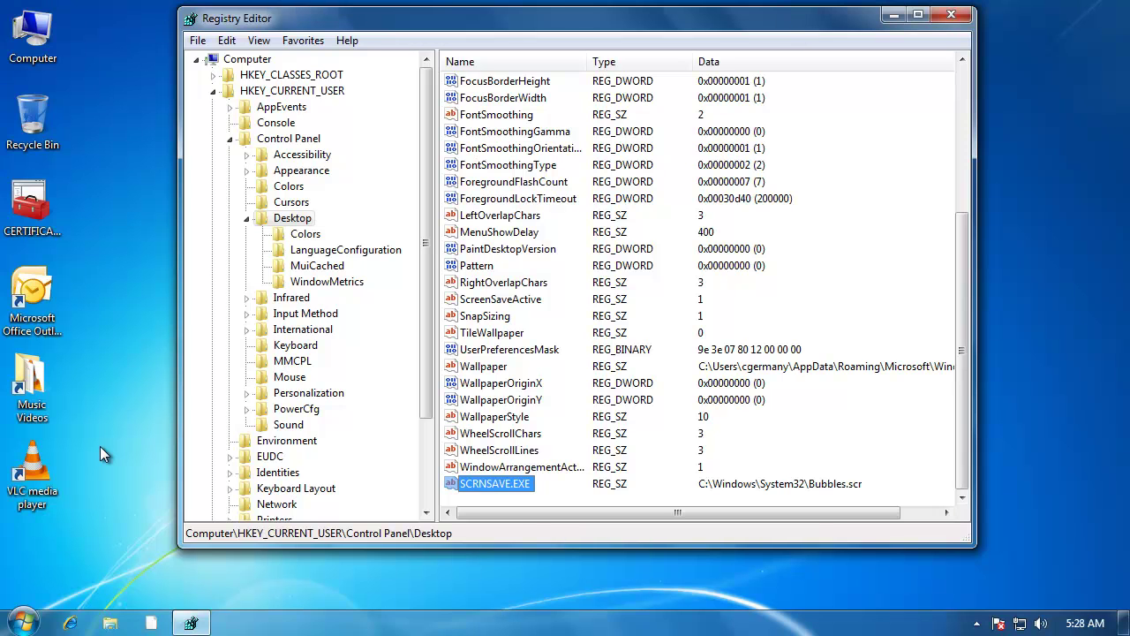
{"action": "right_click", "coordinate": [99, 370]}
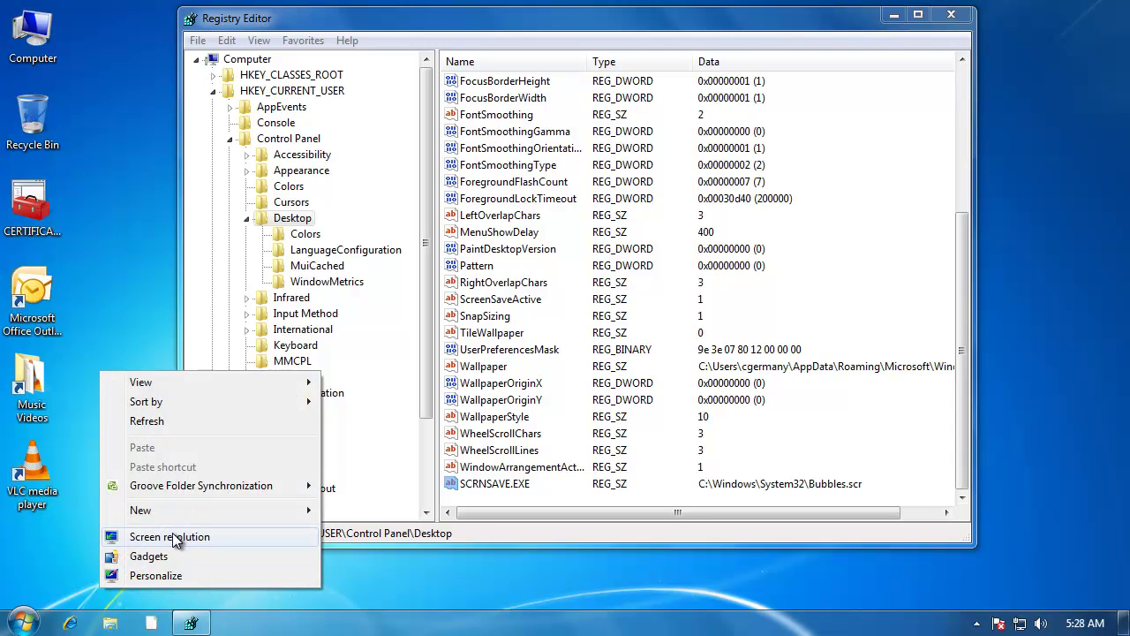
{"action": "left_click", "coordinate": [136, 129]}
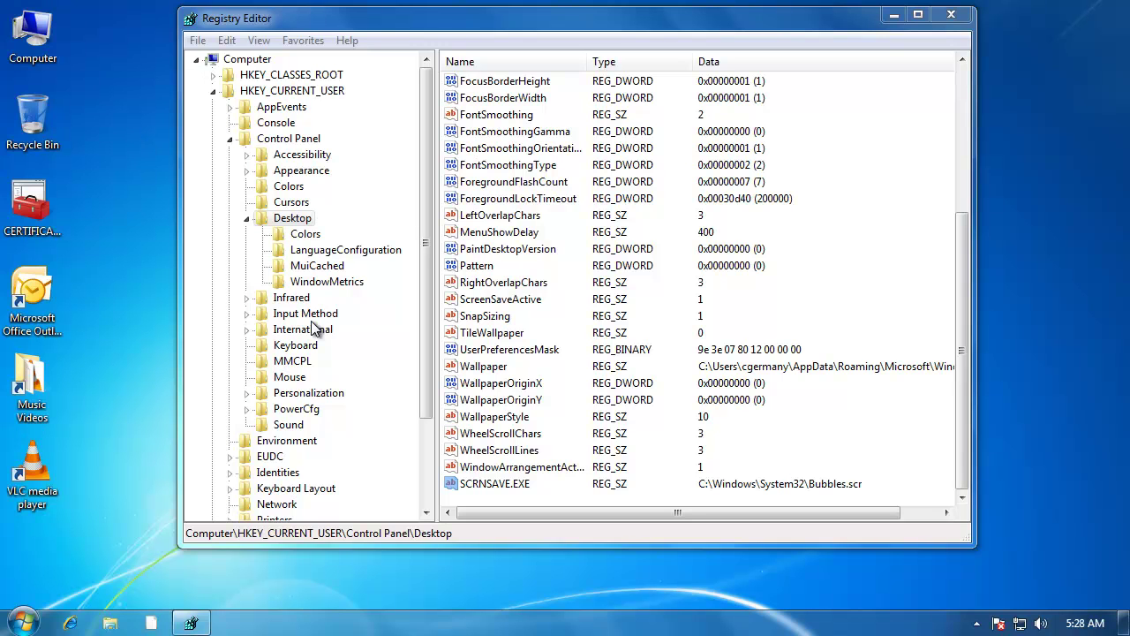
{"action": "left_click", "coordinate": [427, 230]}
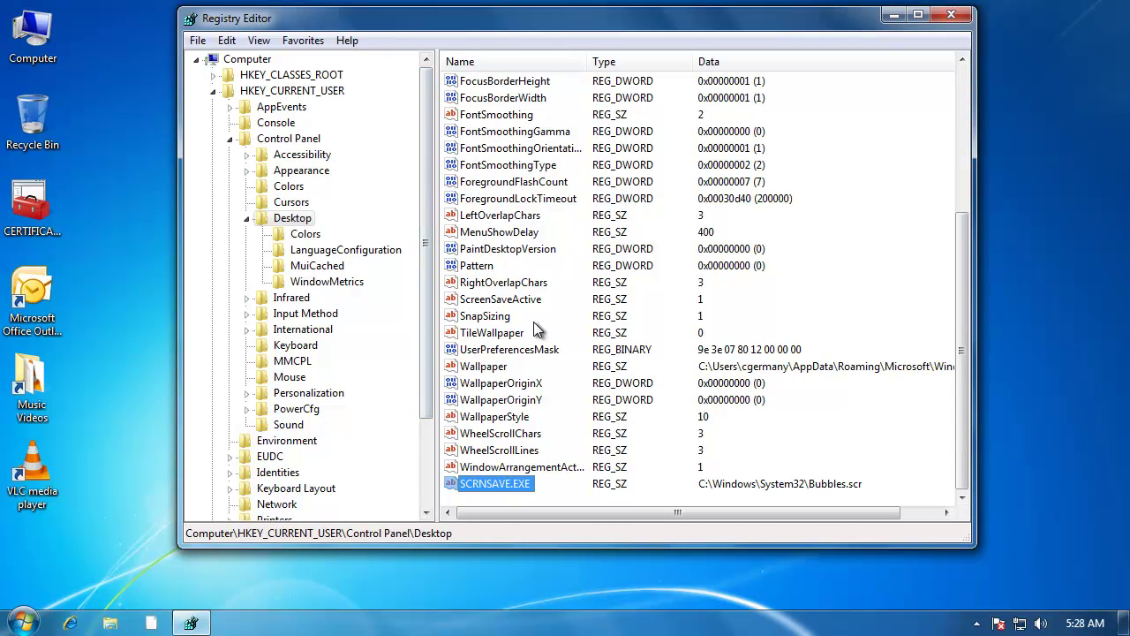
{"action": "left_click", "coordinate": [494, 300]}
{"action": "left_click", "coordinate": [510, 484]}
Check the wait time and logon-on-resume option in Screen Saver Settings, and close the settings and Personalization without saving changes.
{"action": "right_click", "coordinate": [870, 594]}
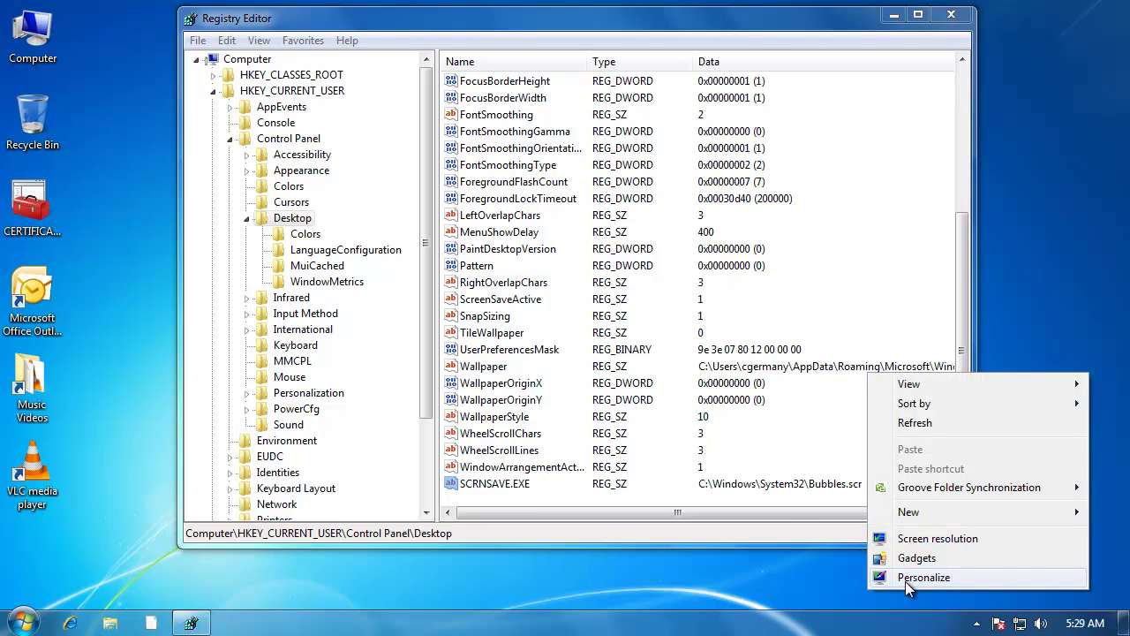
{"action": "left_click", "coordinate": [907, 582]}
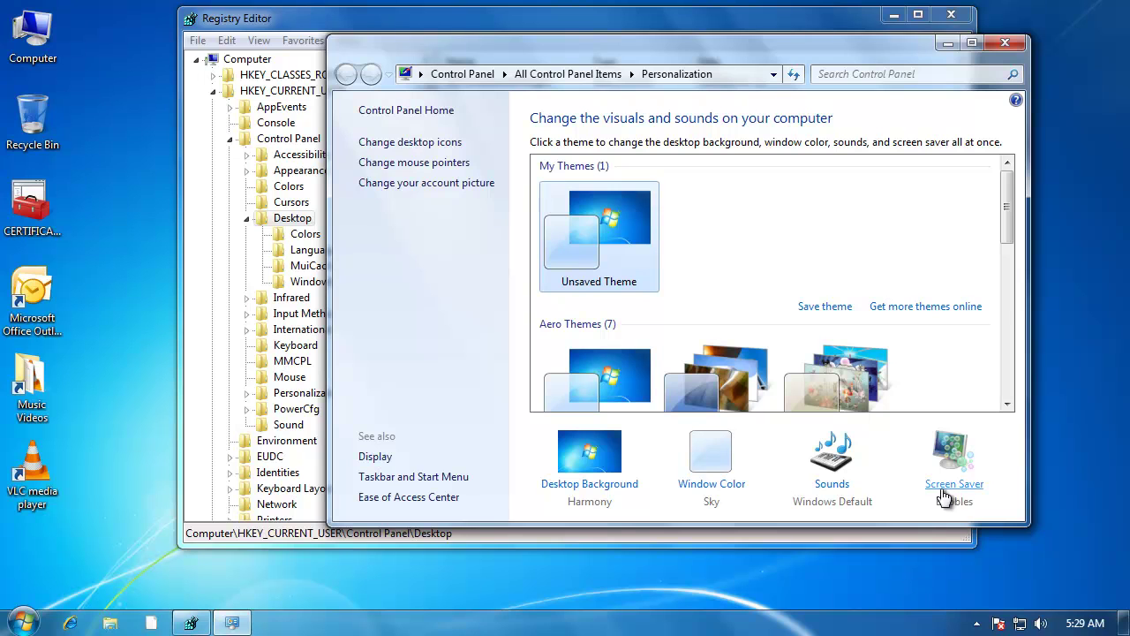
{"action": "left_click", "coordinate": [956, 487]}
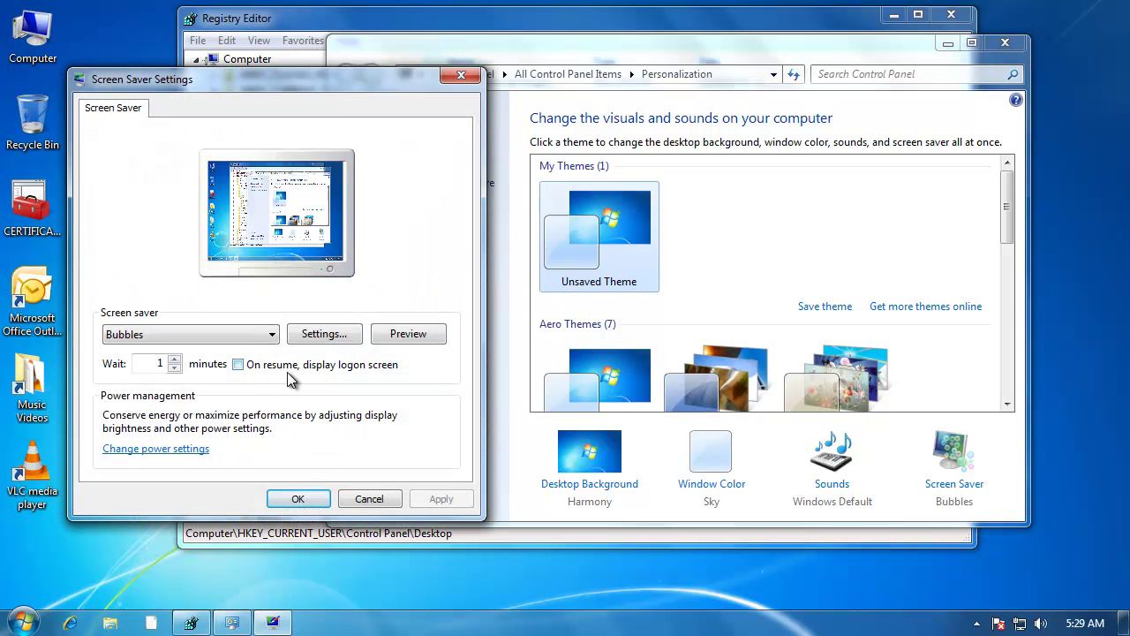
{"action": "left_click", "coordinate": [239, 364]}
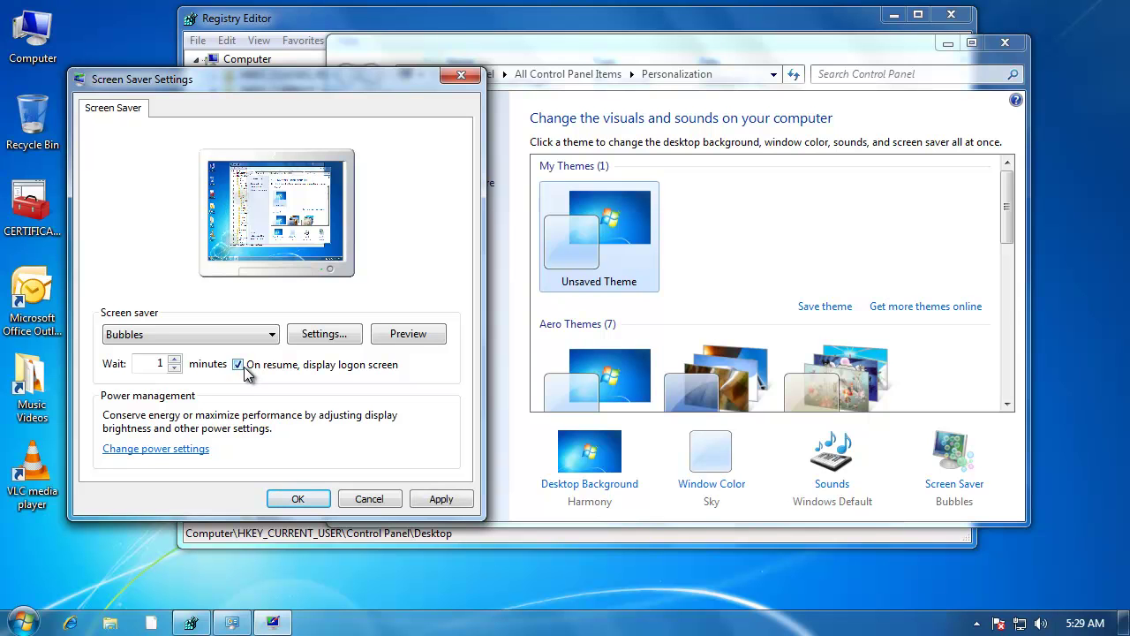
{"action": "left_click", "coordinate": [240, 365]}
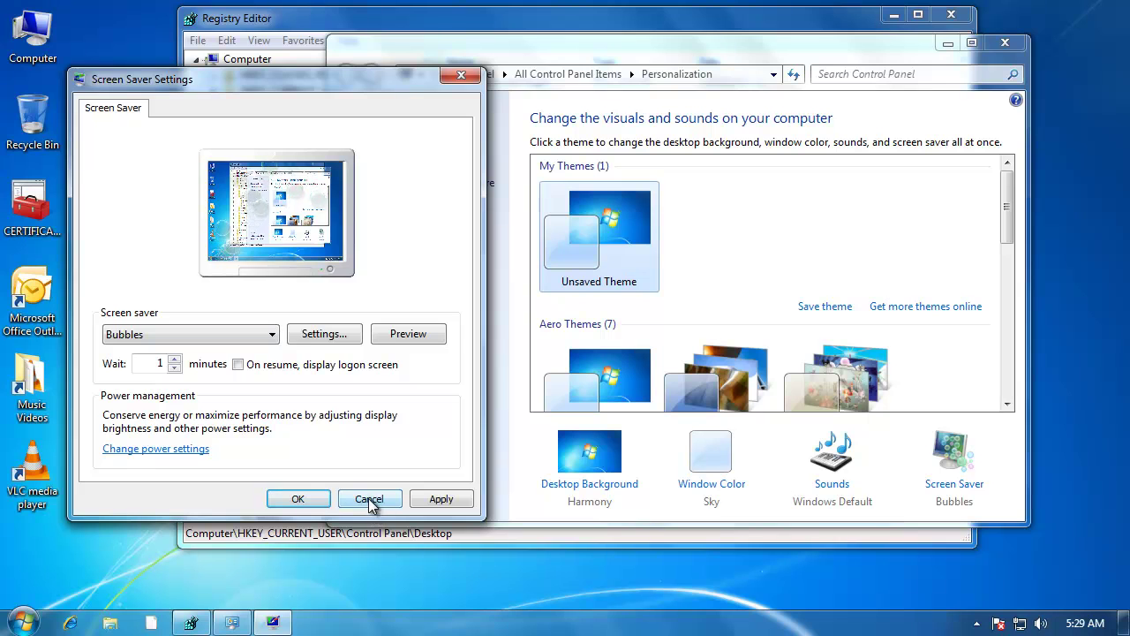
{"action": "left_click", "coordinate": [368, 498]}
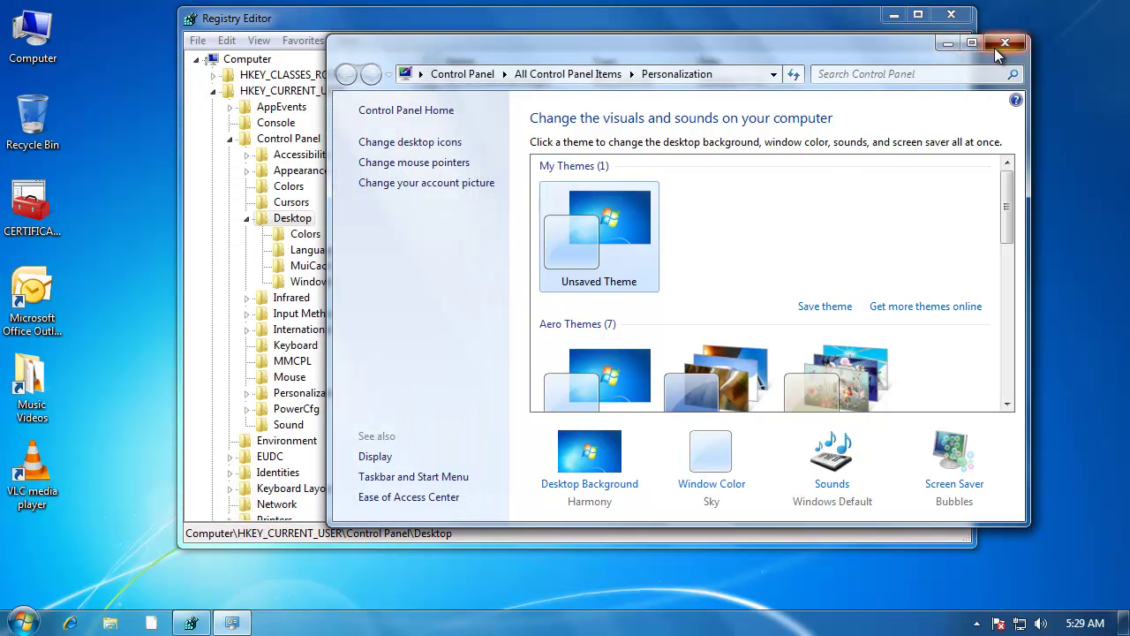
{"action": "left_click", "coordinate": [1005, 42]}
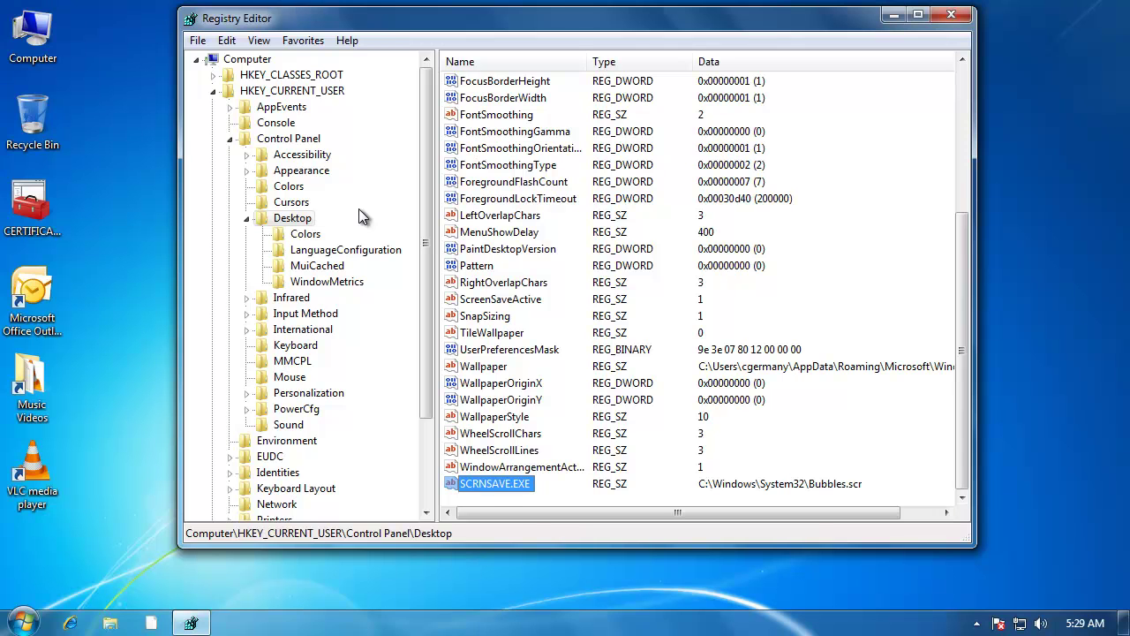
Create a DWORD (32-bit) value named ScreenSaverIsSecure in the Desktop key.
{"action": "left_click", "coordinate": [297, 223]}
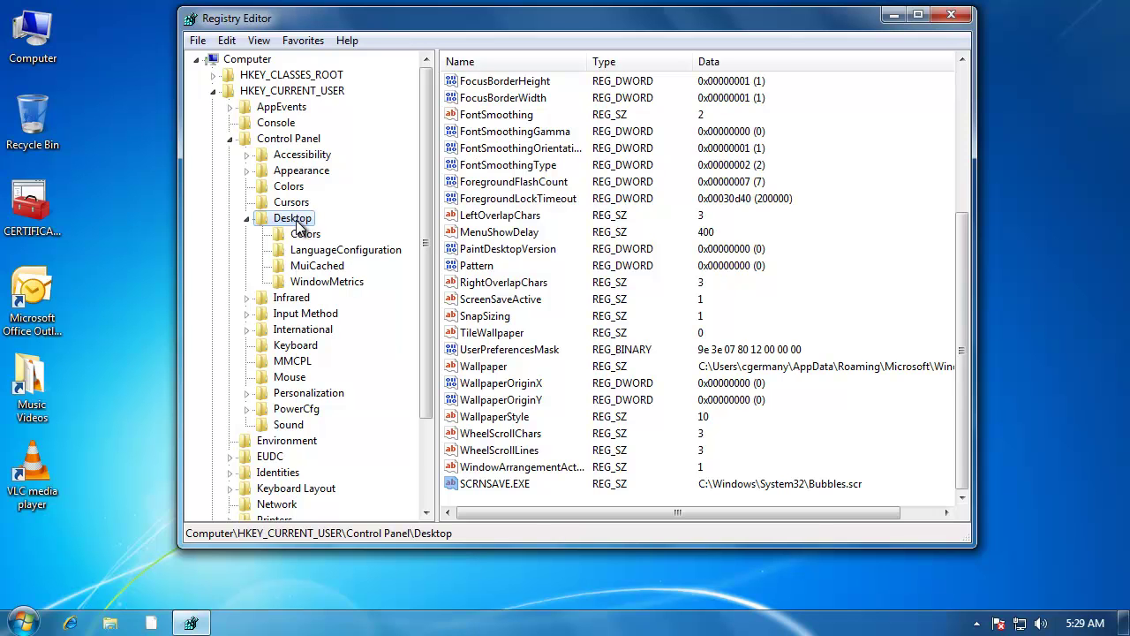
{"action": "right_click", "coordinate": [298, 227]}
{"action": "mouse_move", "coordinate": [337, 256]}
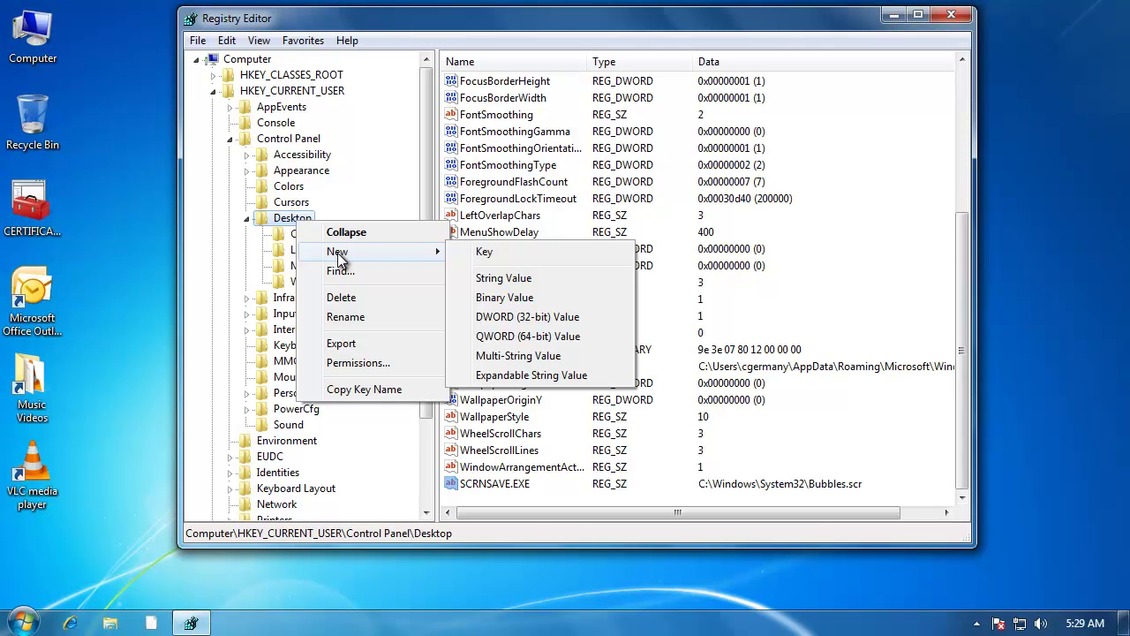
{"action": "left_click", "coordinate": [552, 322]}
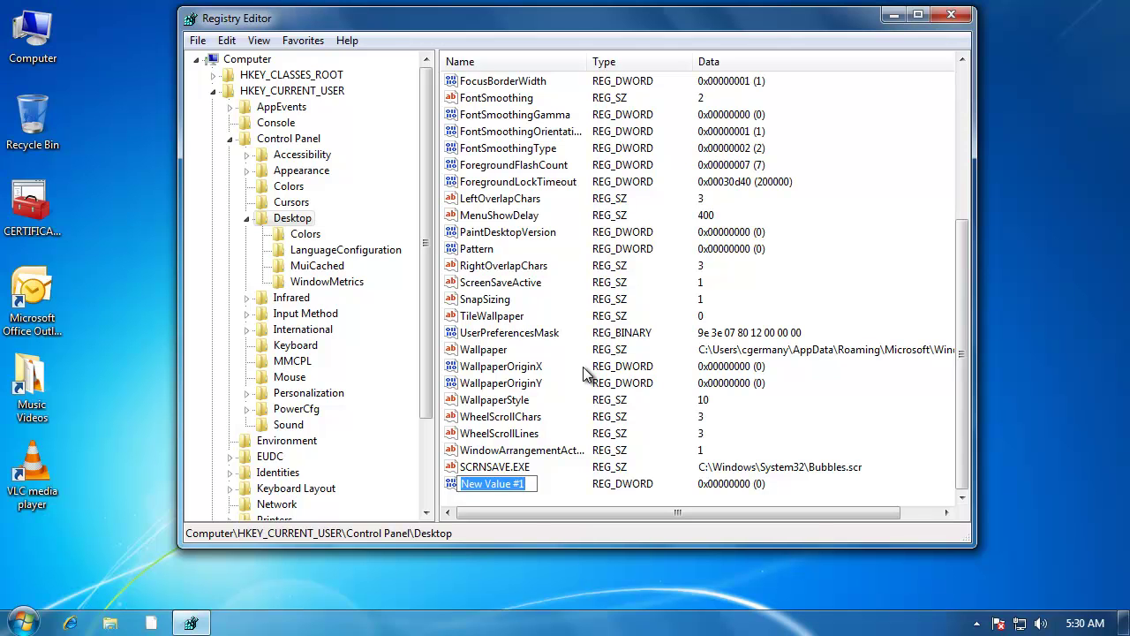
{"action": "type", "text": "Sc"}
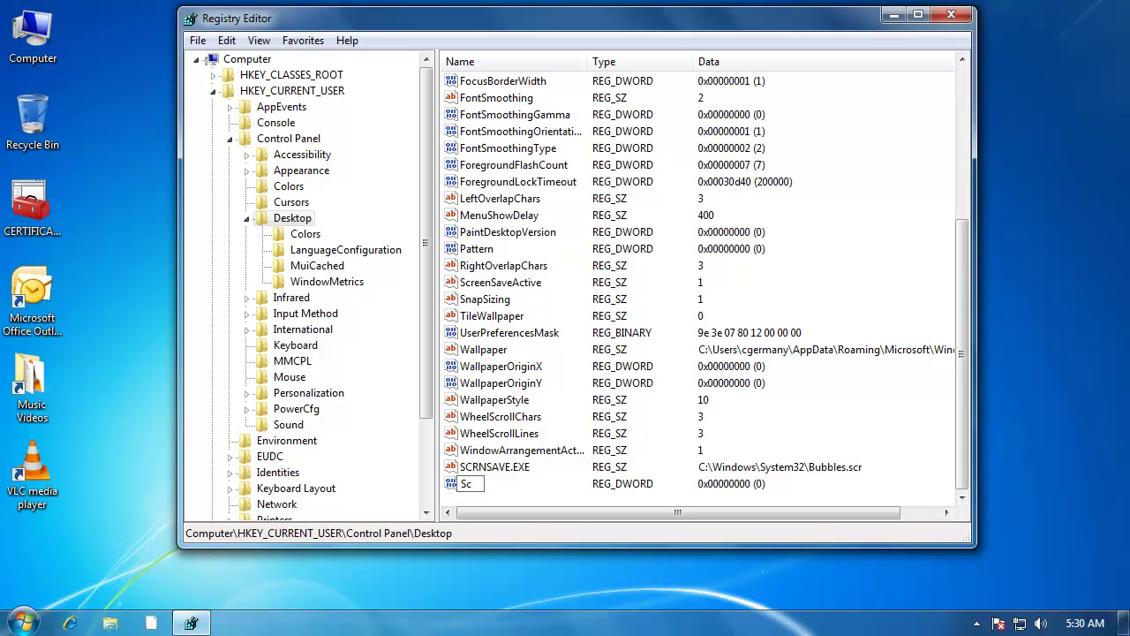
{"action": "type", "text": "reenSaverIsSecure"}
{"action": "key", "text": "Return"}
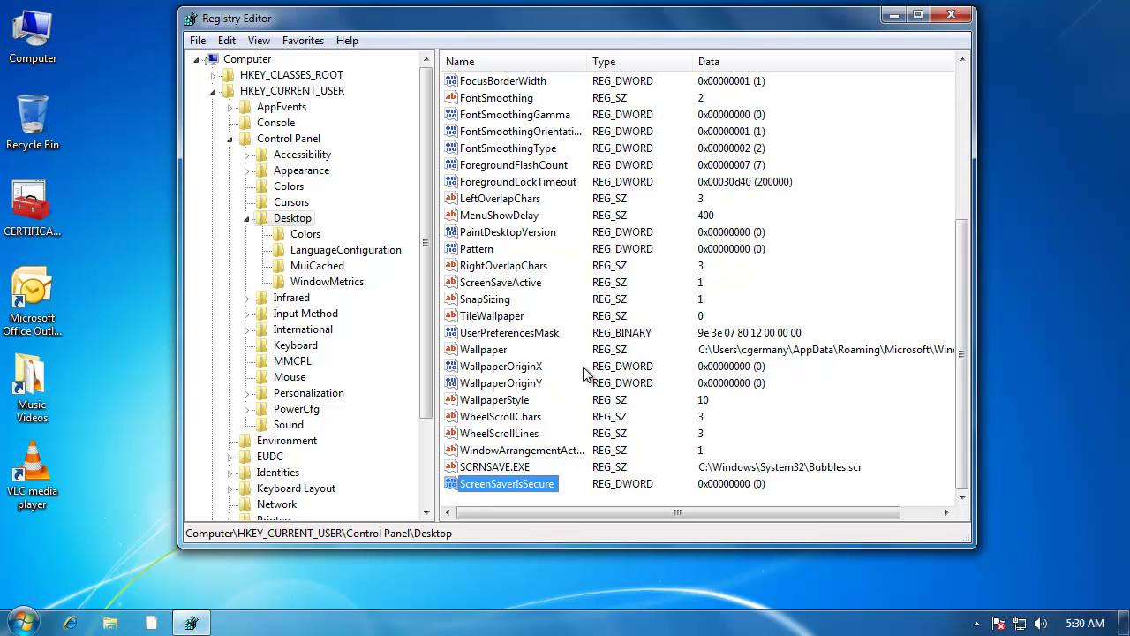
Set the ScreenSaverIsSecure value data to 1 in hexadecimal base.
{"action": "left_click", "coordinate": [515, 468]}
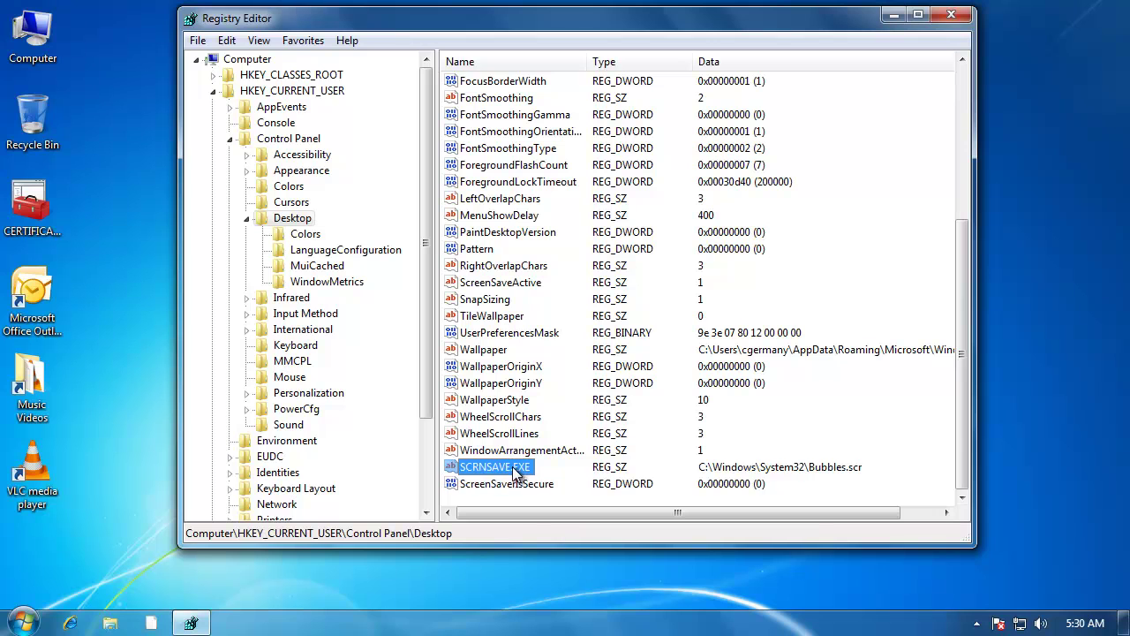
{"action": "left_click", "coordinate": [517, 485]}
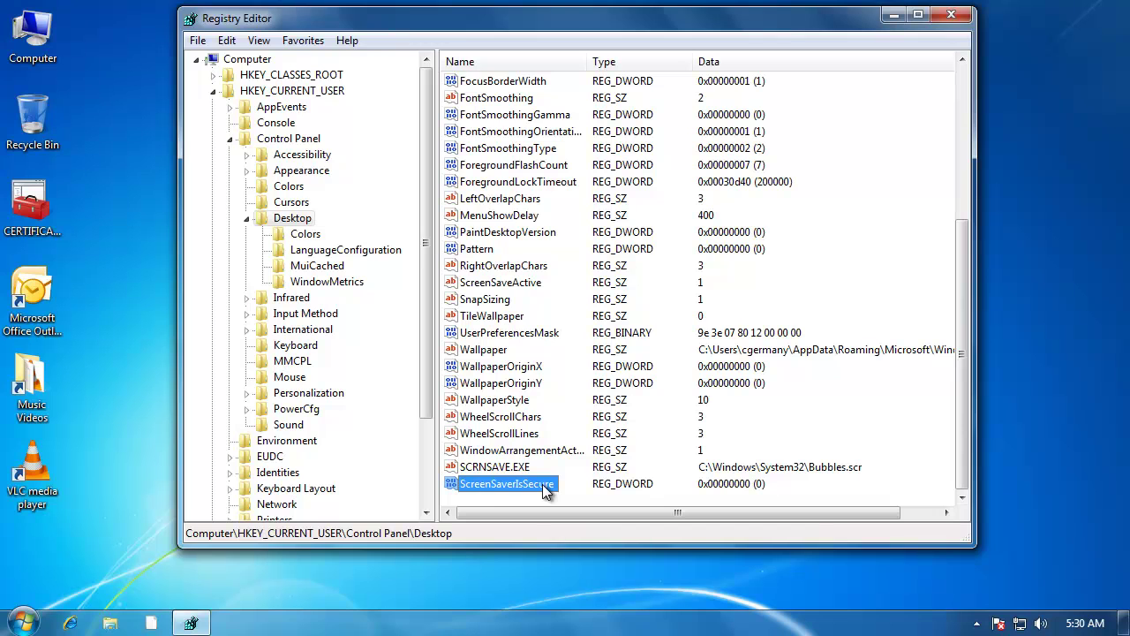
{"action": "double_click", "coordinate": [542, 484]}
{"action": "left_click_drag", "start_coordinate": [398, 98], "coordinate": [568, 155]}
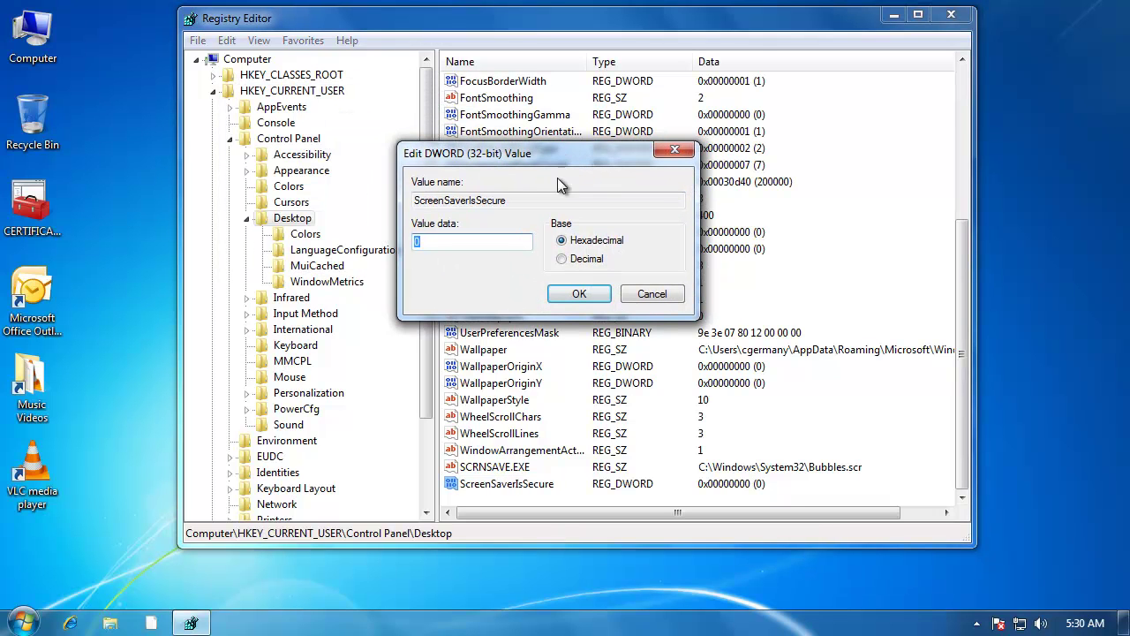
{"action": "type", "text": "1"}
{"action": "left_click", "coordinate": [579, 294]}
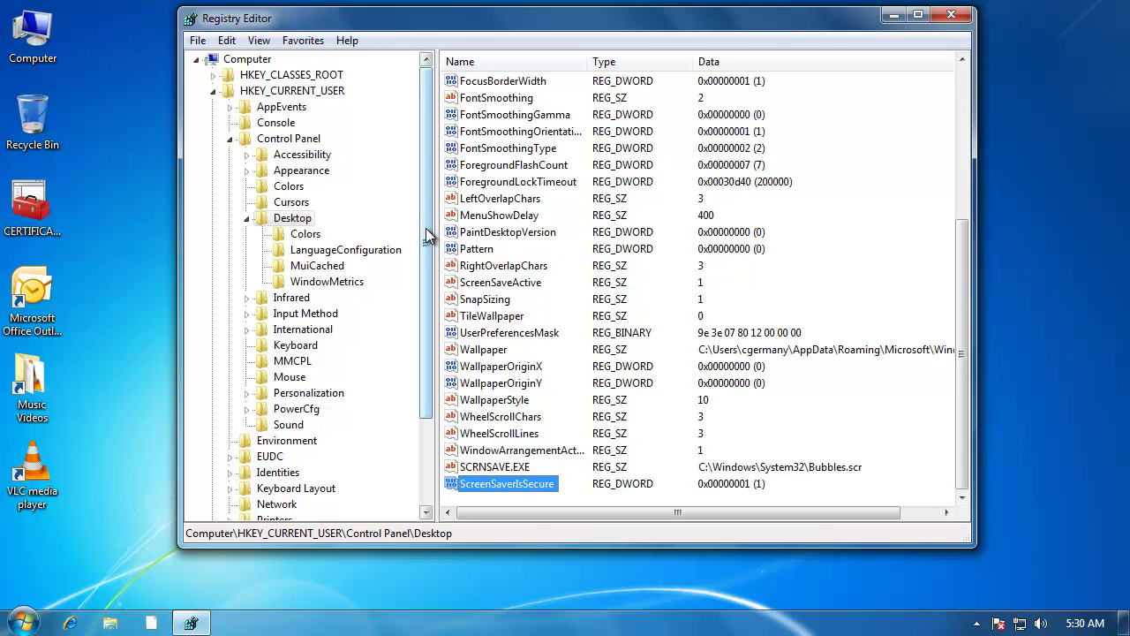
Create a string value named ScreenSaveTimeOut in the Desktop key.
{"action": "right_click", "coordinate": [303, 221]}
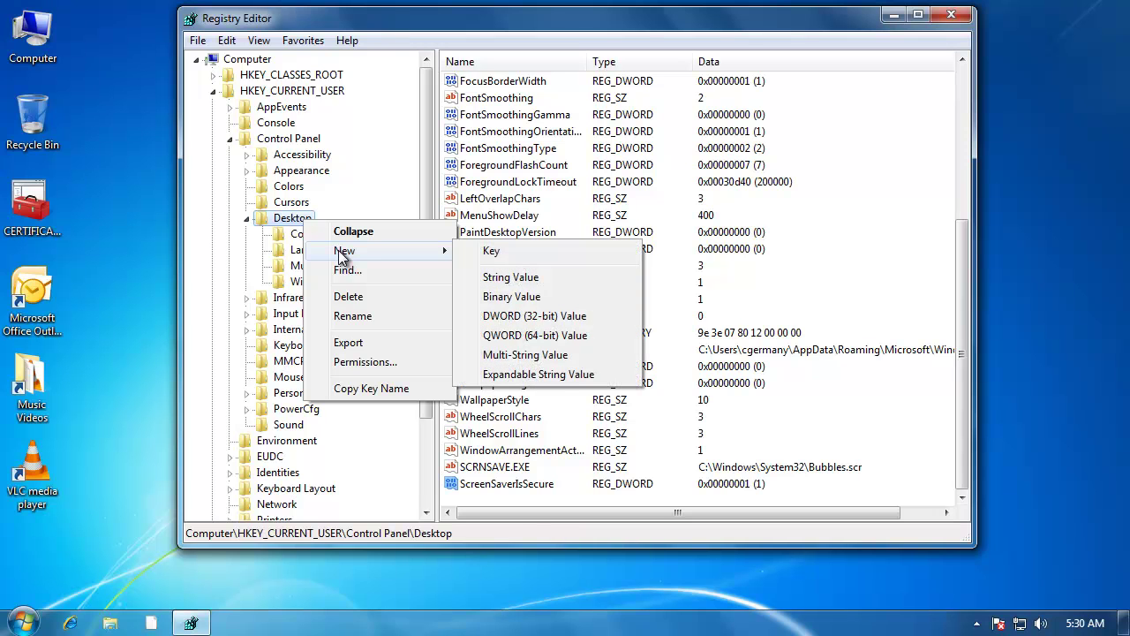
{"action": "left_click", "coordinate": [503, 277]}
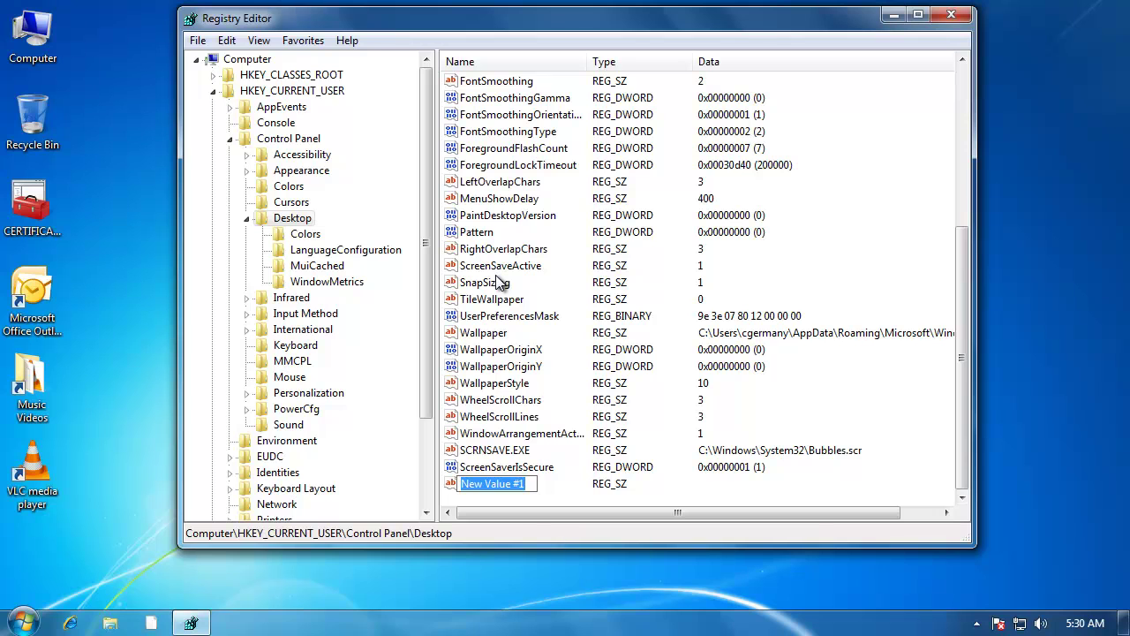
{"action": "type", "text": "ScreenS"}
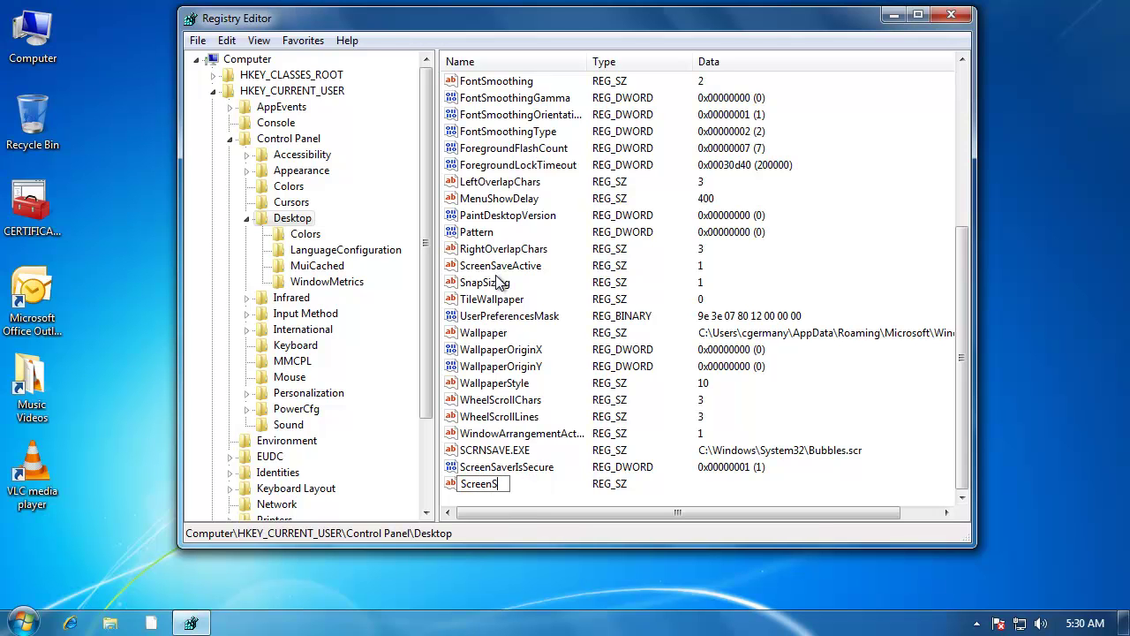
{"action": "type", "text": "aveTimeOut"}
{"action": "key", "text": "Return"}
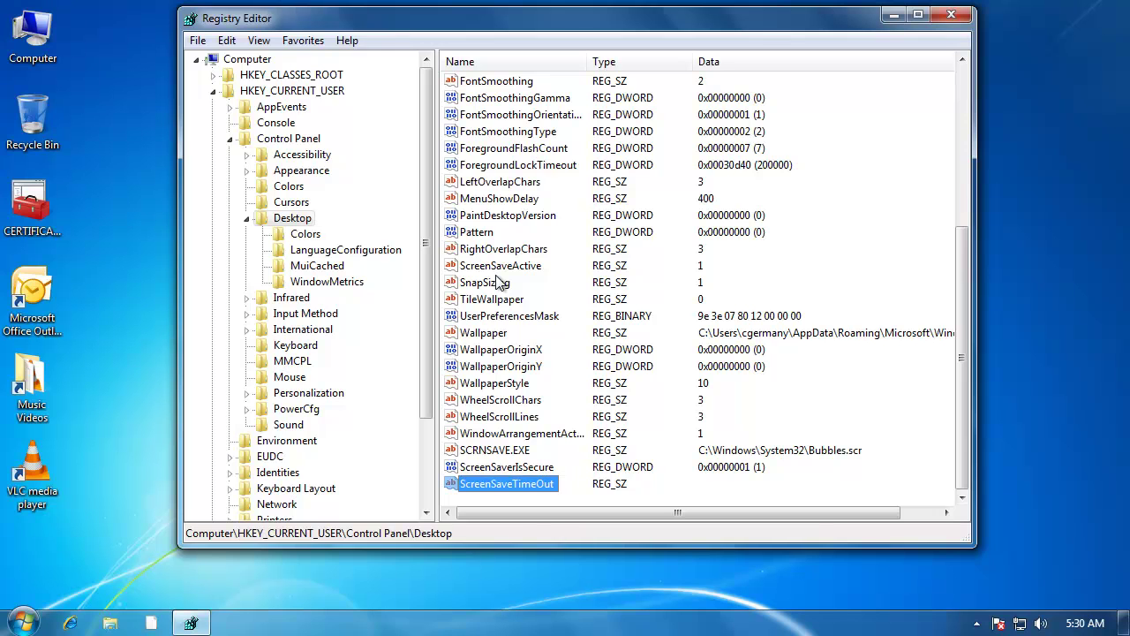
Set the ScreenSaveTimeOut value data to 120.
{"action": "key", "text": "Return"}
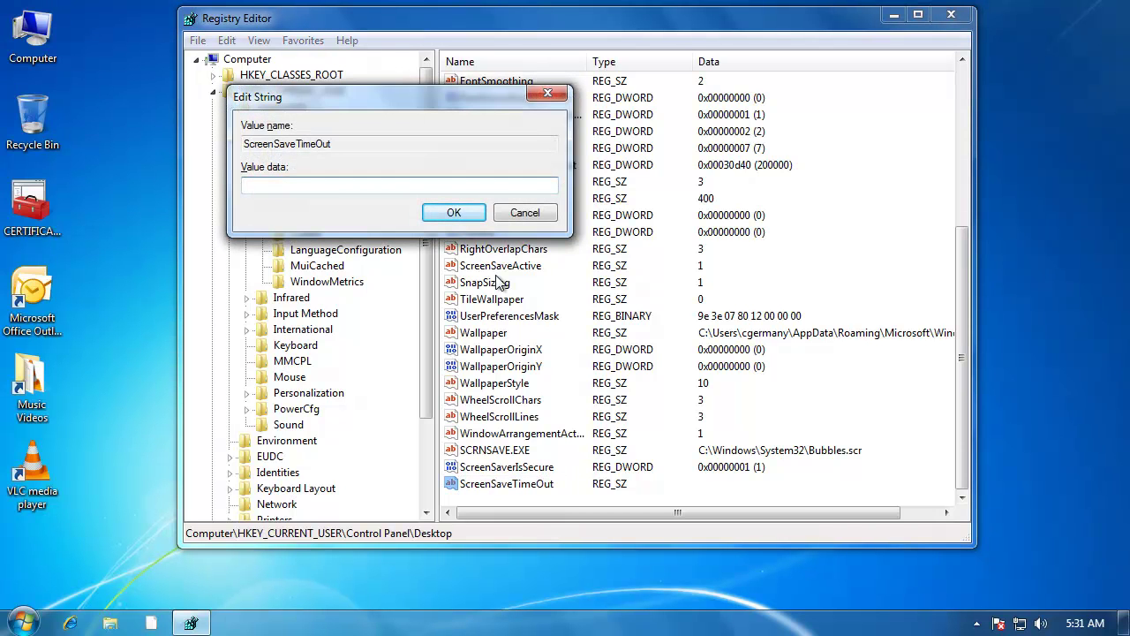
{"action": "type", "text": "120"}
{"action": "left_click", "coordinate": [450, 213]}
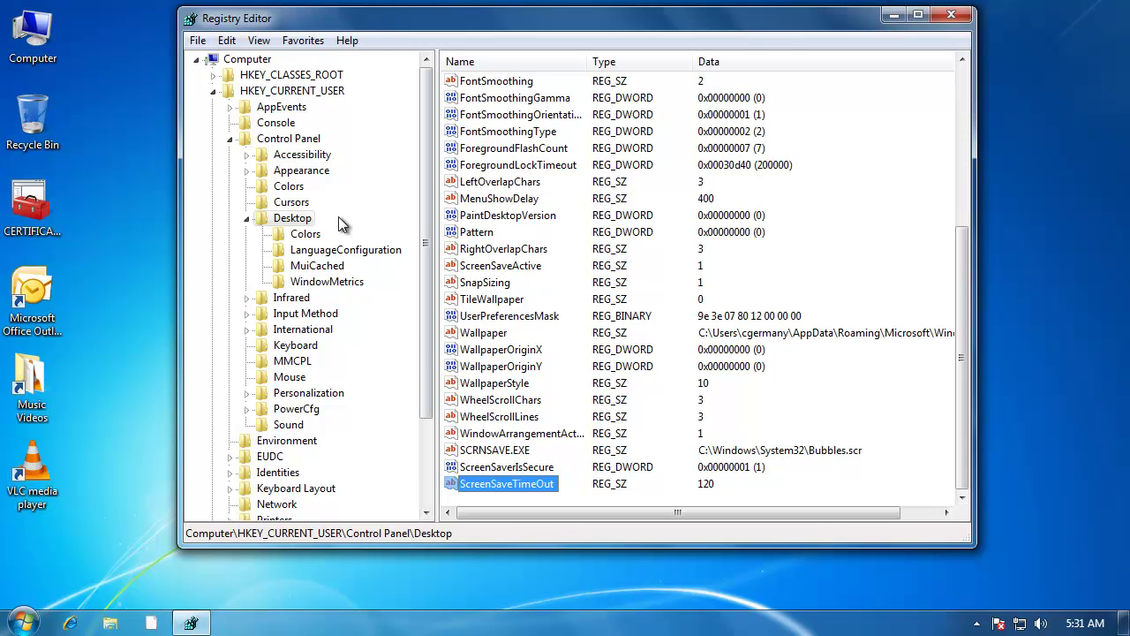
Reload the Desktop key so its values list alphabetically, and find the ScreenSaveActive value.
{"action": "left_click", "coordinate": [291, 202]}
{"action": "left_click", "coordinate": [294, 219]}
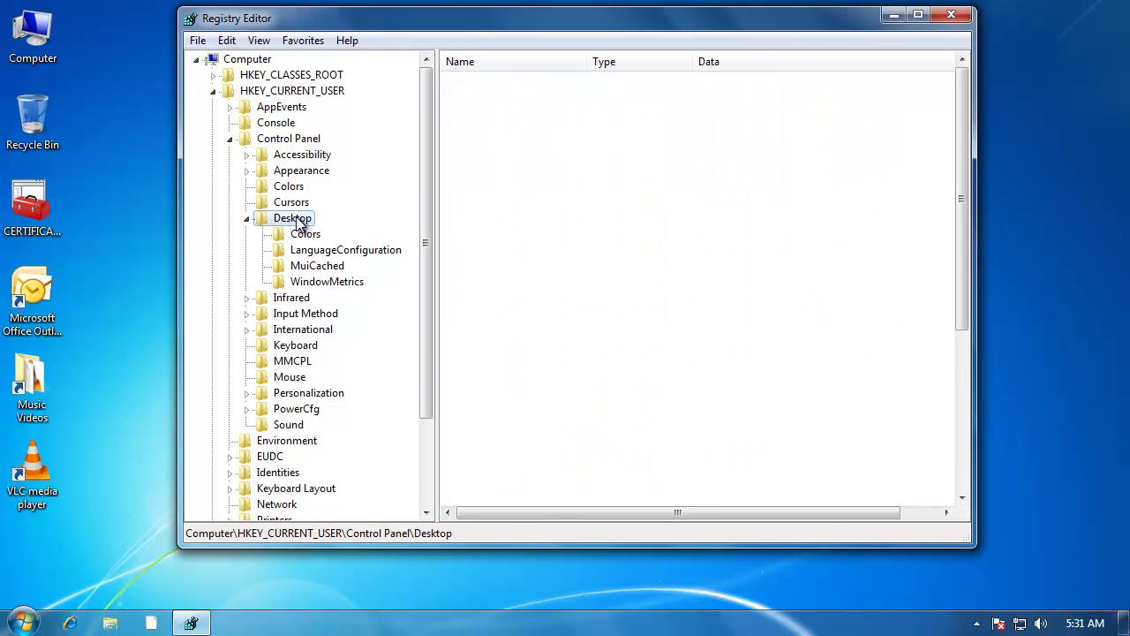
{"action": "left_click", "coordinate": [534, 350]}
{"action": "key", "text": "s"}
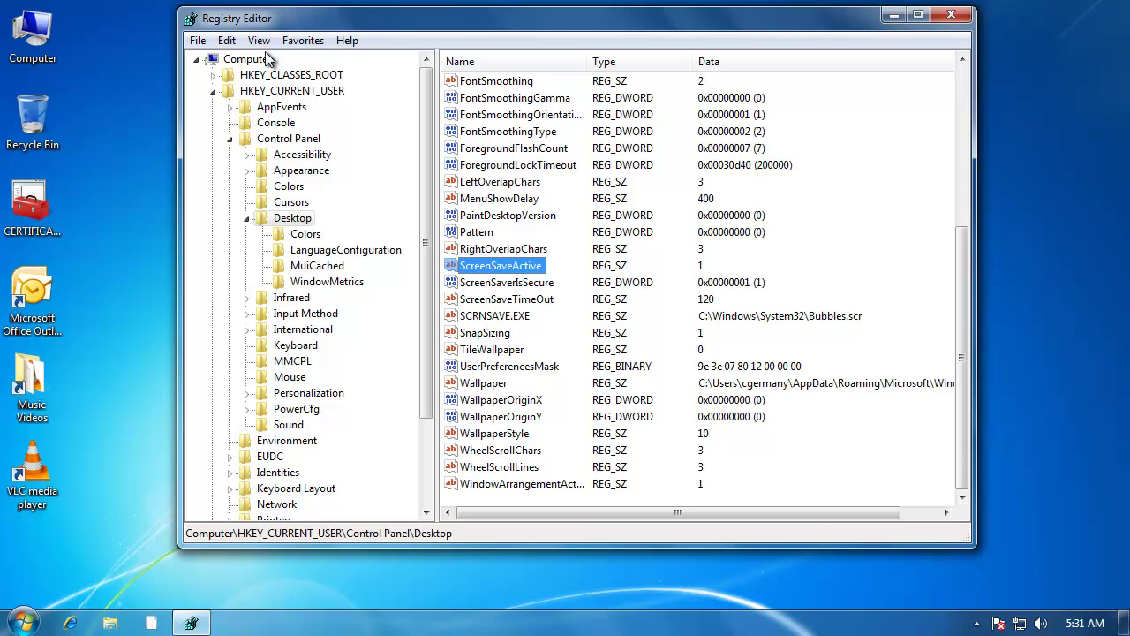
Review the data of ScreenSaveActive, ScreenSaverIsSecure, ScreenSaveTimeOut and SCRNSAVE.EXE without changing them.
{"action": "right_click", "coordinate": [522, 273]}
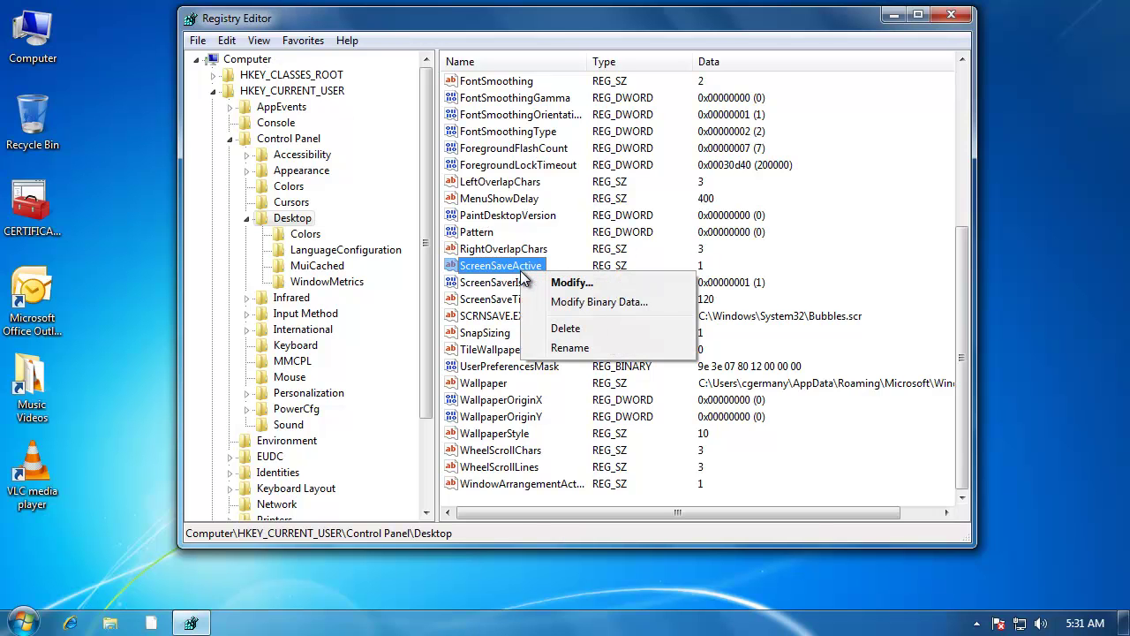
{"action": "left_click", "coordinate": [535, 35]}
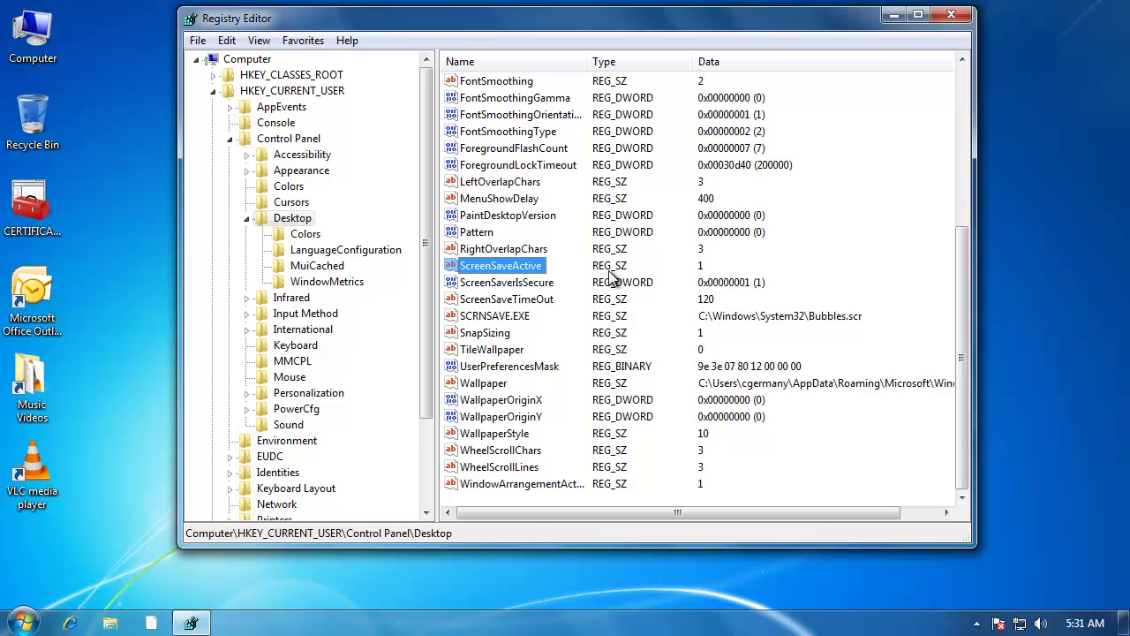
{"action": "double_click", "coordinate": [534, 265]}
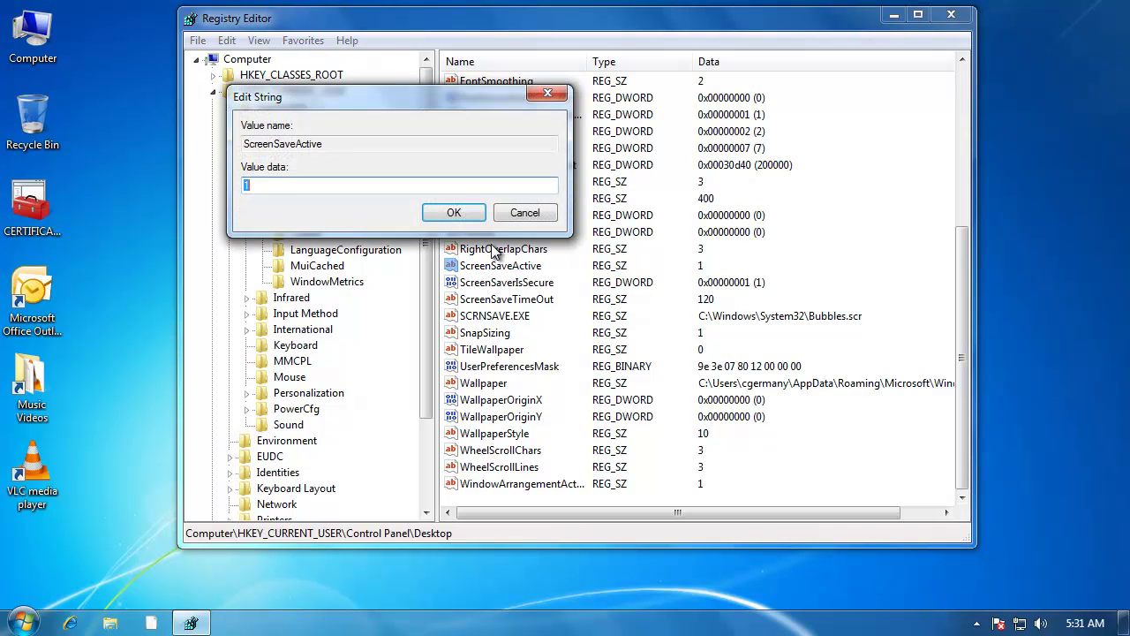
{"action": "left_click", "coordinate": [522, 216]}
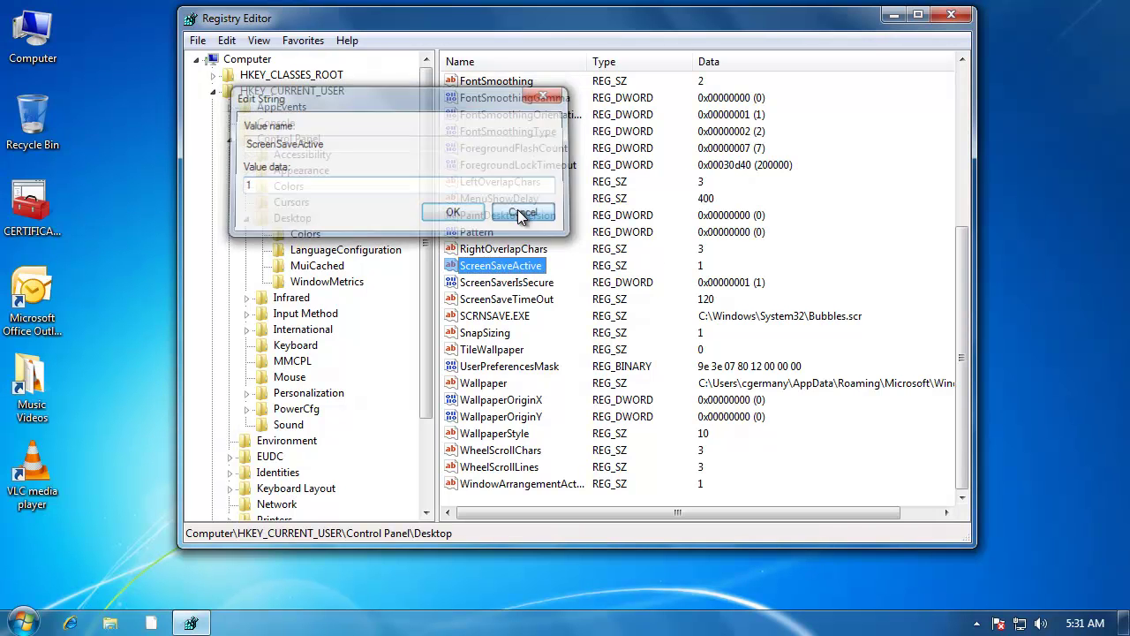
{"action": "left_click", "coordinate": [511, 288]}
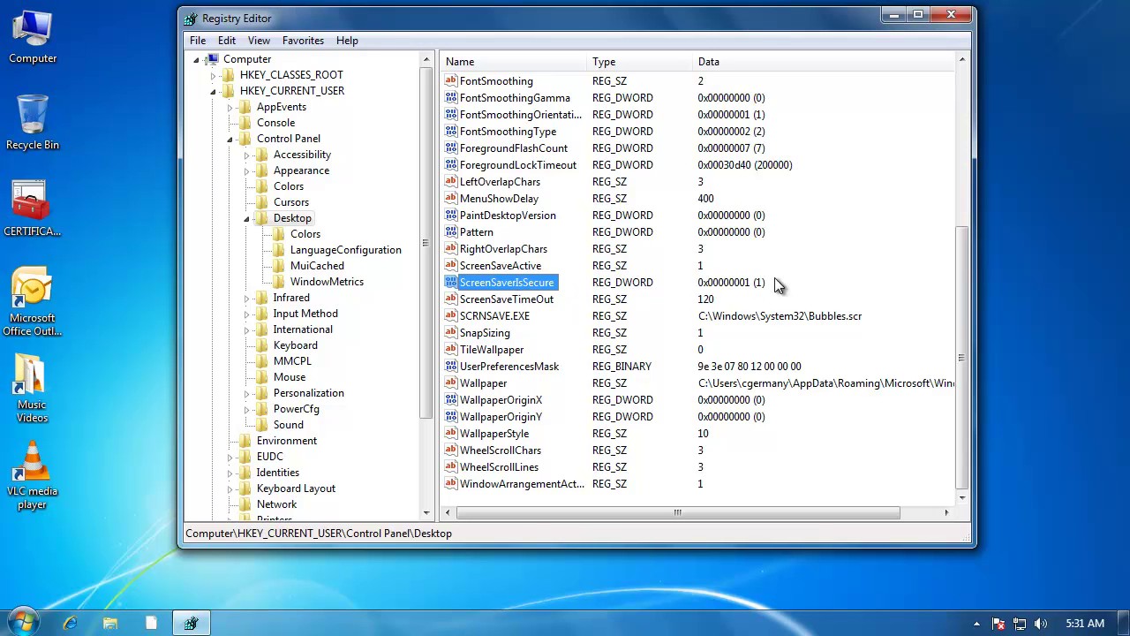
{"action": "left_click", "coordinate": [527, 301]}
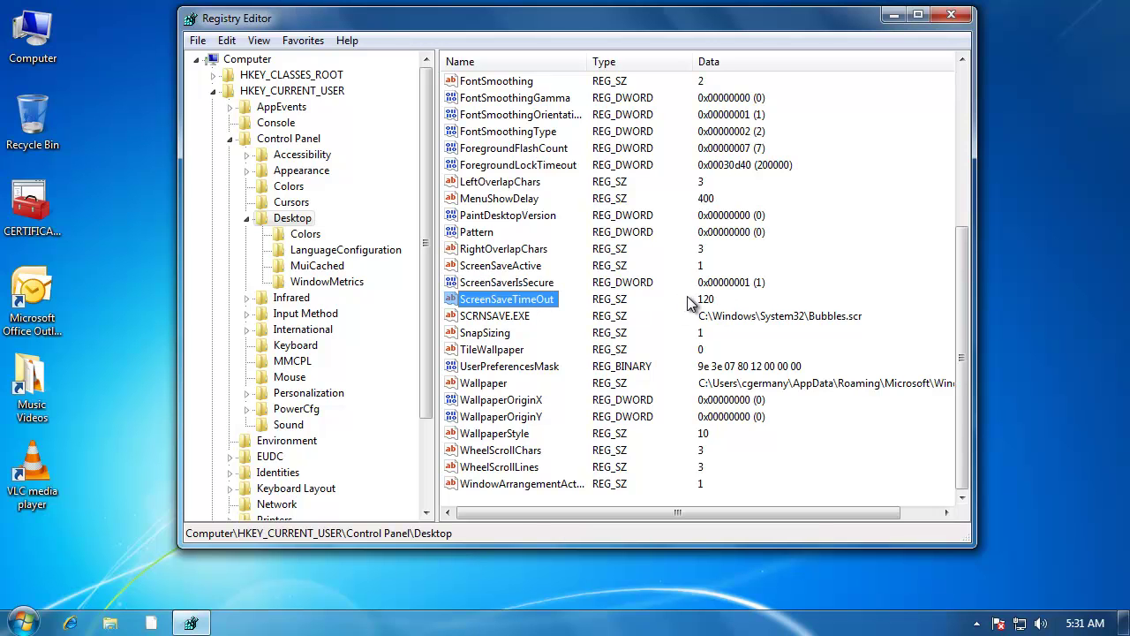
{"action": "left_click", "coordinate": [515, 316]}
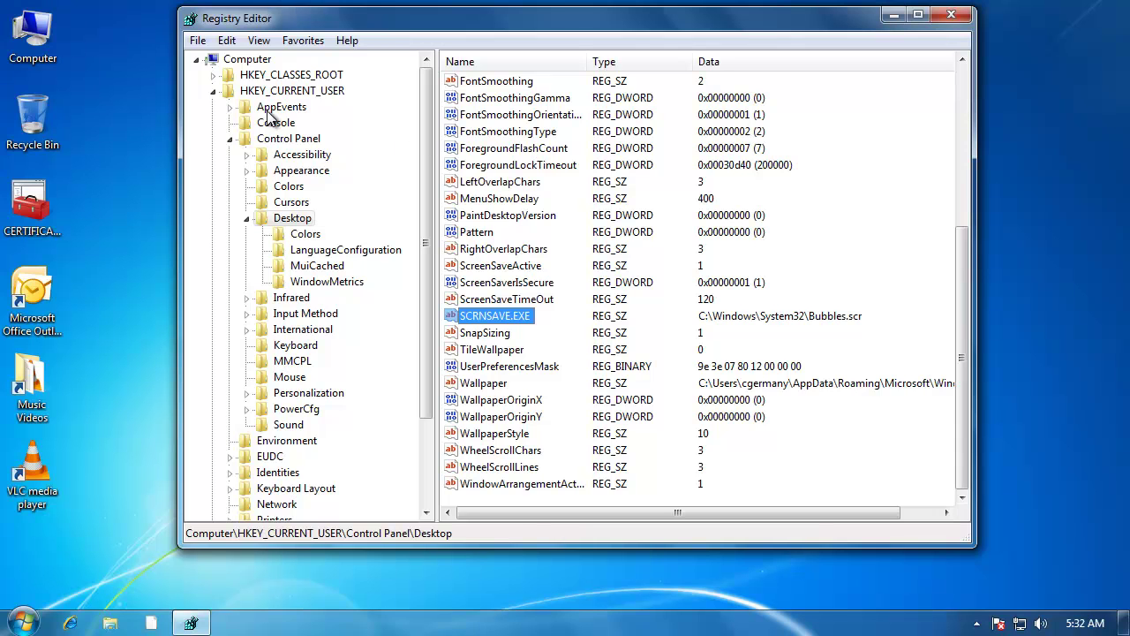
Collapse the Control Panel key and expand HKEY_CURRENT_USER\Software\Microsoft in the registry tree.
{"action": "left_click", "coordinate": [231, 139]}
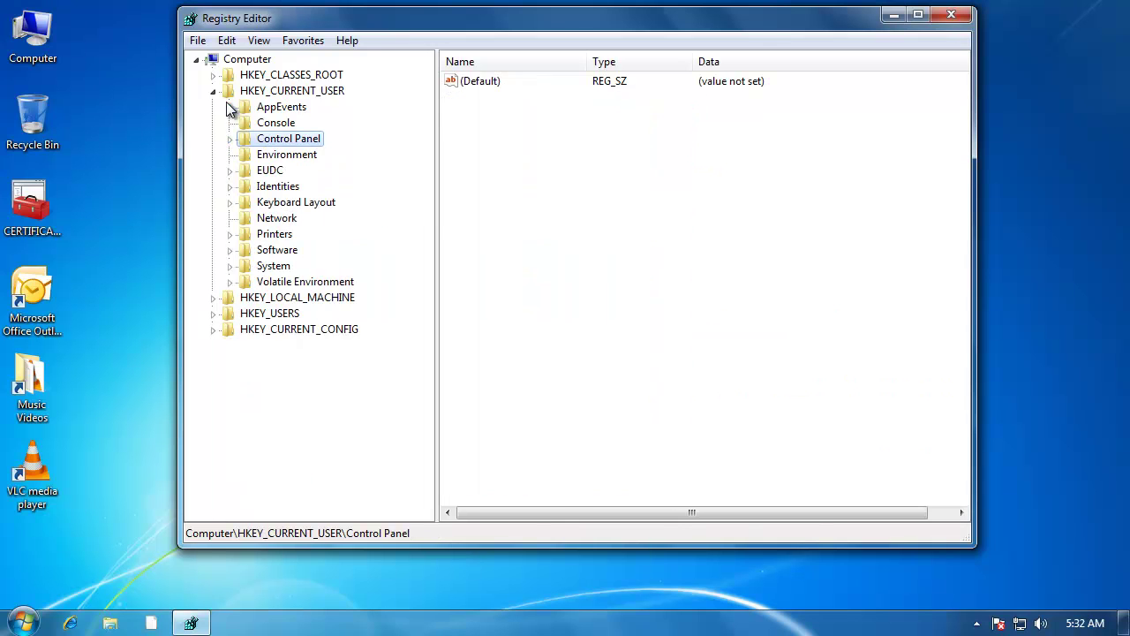
{"action": "left_click", "coordinate": [265, 91]}
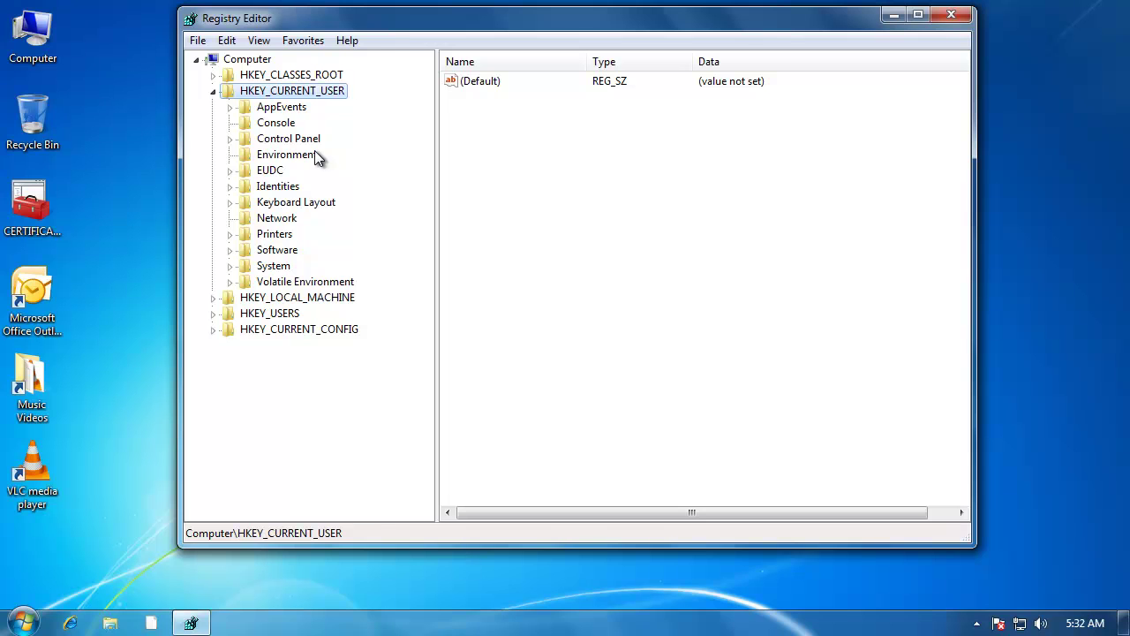
{"action": "left_click", "coordinate": [291, 252]}
{"action": "double_click", "coordinate": [249, 255]}
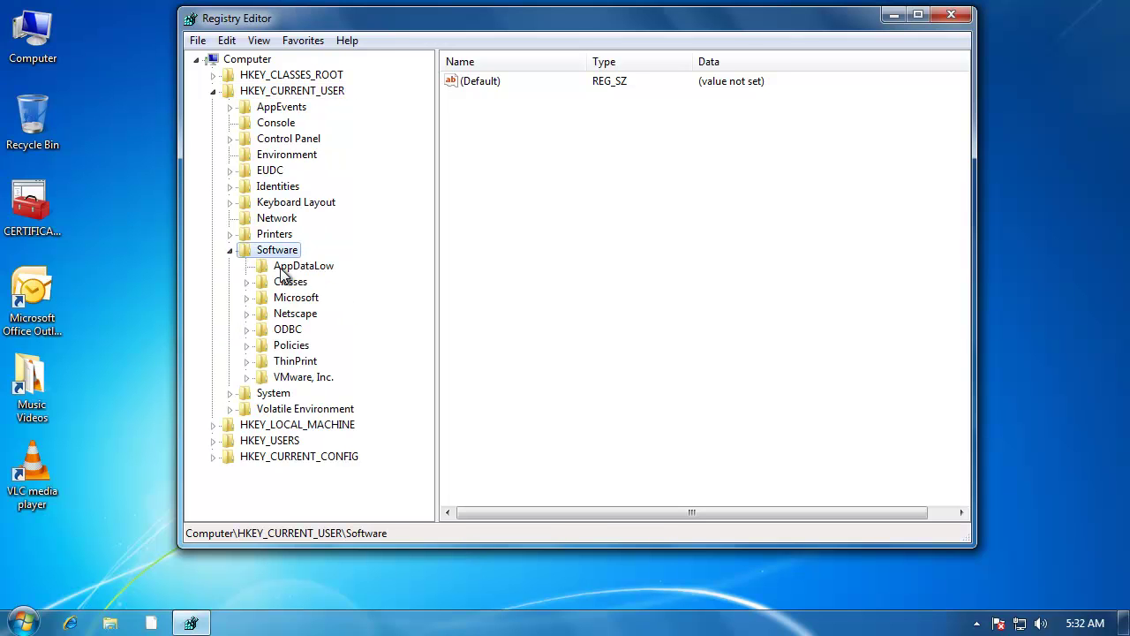
{"action": "left_click", "coordinate": [260, 301]}
{"action": "double_click", "coordinate": [260, 303]}
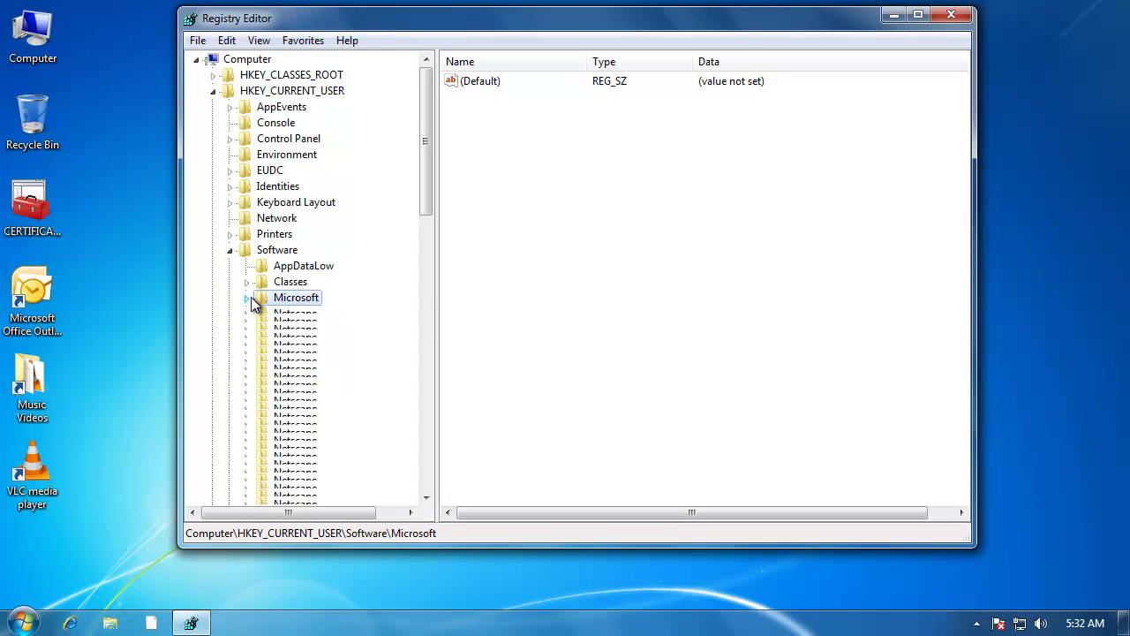
Expand Windows\CurrentVersion beneath the Microsoft key and select its Policies subkey.
{"action": "left_click", "coordinate": [310, 318]}
{"action": "key", "text": "w"}
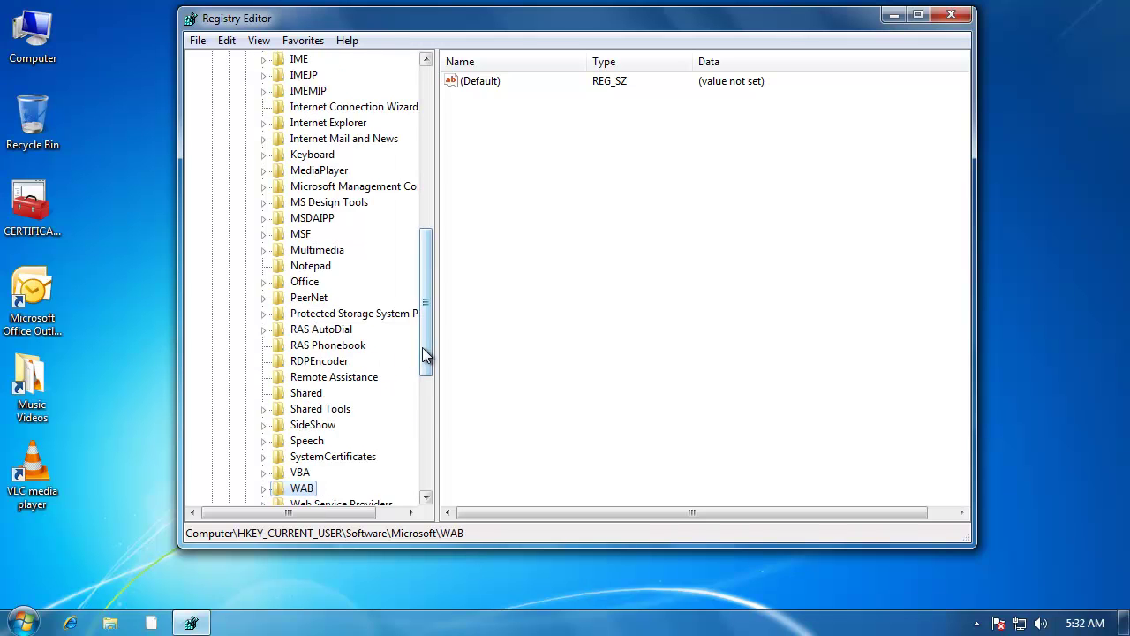
{"action": "left_click_drag", "start_coordinate": [426, 356], "coordinate": [429, 397]}
{"action": "left_click", "coordinate": [304, 408]}
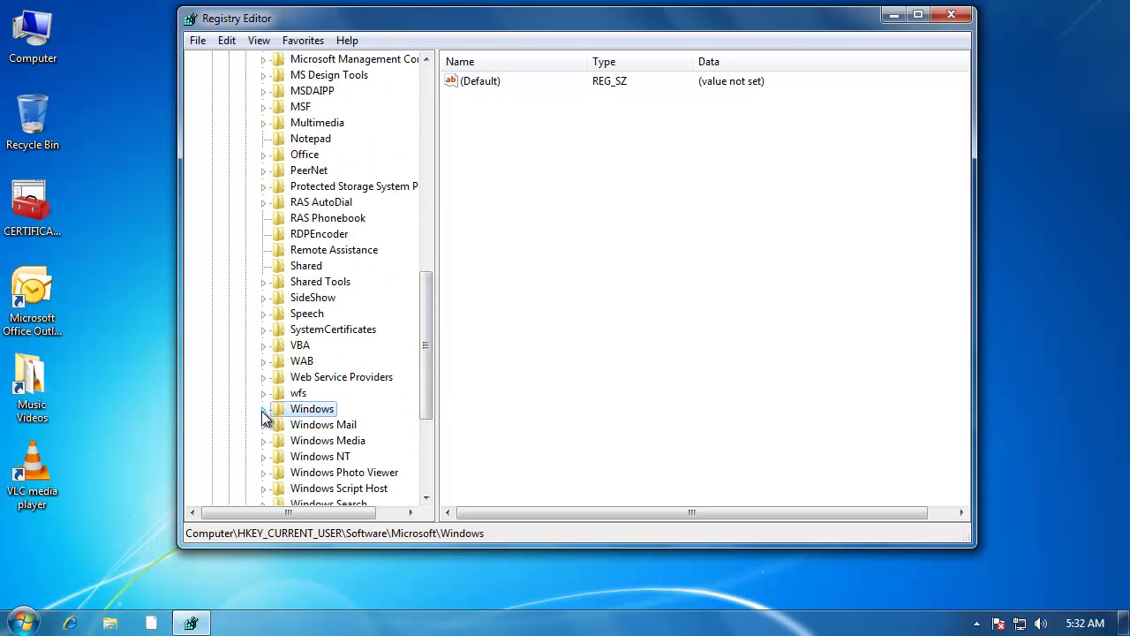
{"action": "left_click", "coordinate": [262, 409]}
{"action": "left_click", "coordinate": [370, 427]}
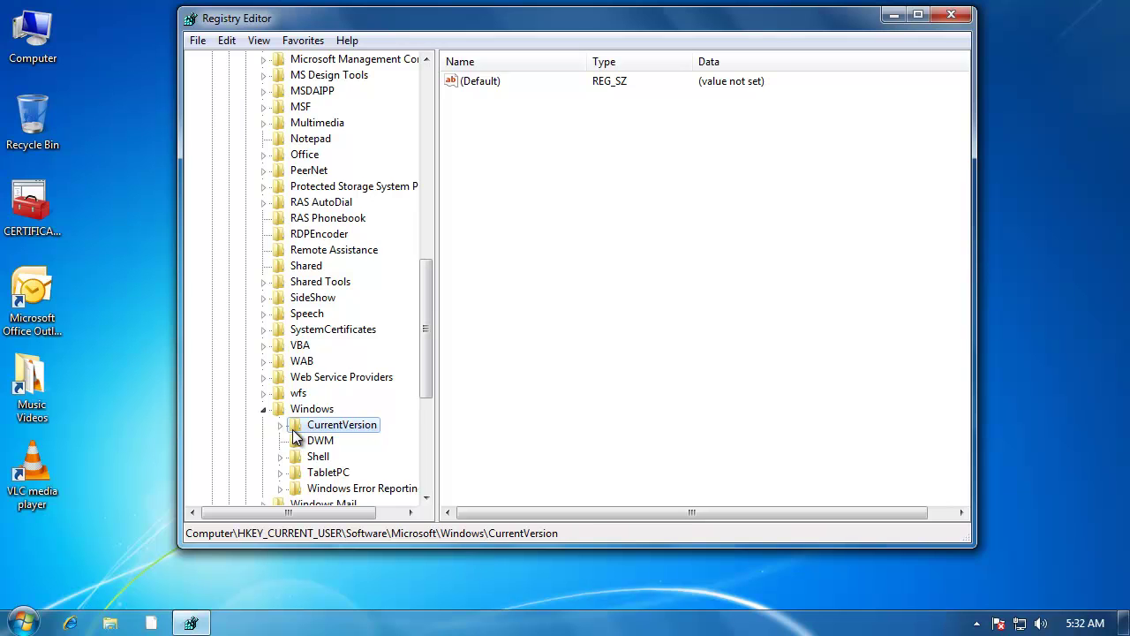
{"action": "left_click", "coordinate": [281, 425]}
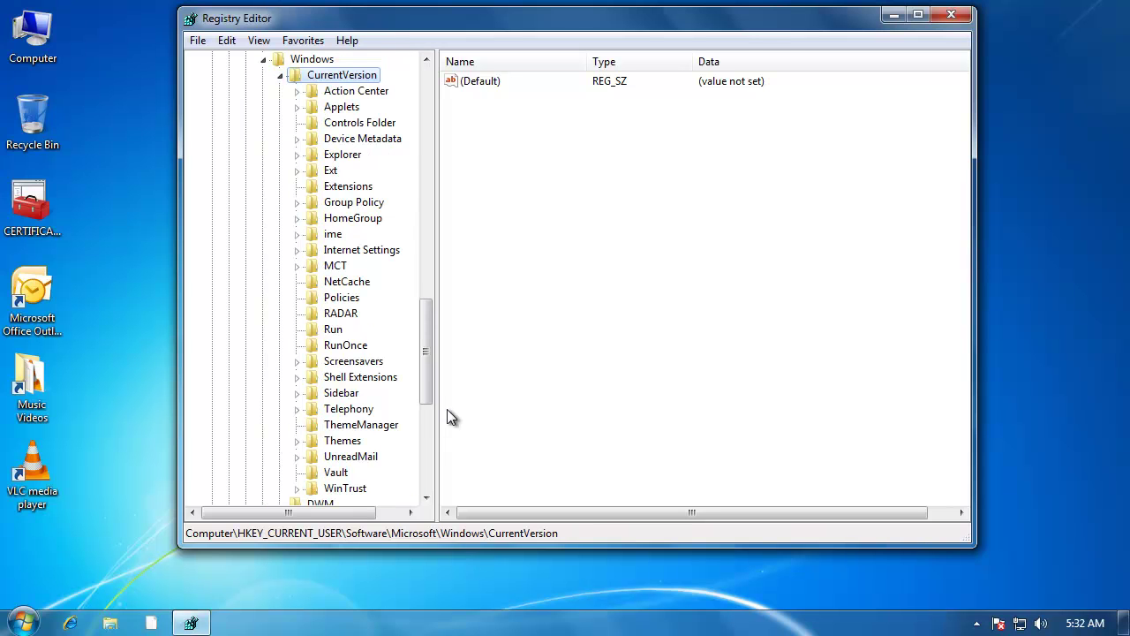
{"action": "mouse_move", "coordinate": [427, 348]}
{"action": "left_mouse_down"}
{"action": "mouse_move", "coordinate": [427, 369]}
{"action": "mouse_move", "coordinate": [427, 360]}
{"action": "left_mouse_up"}
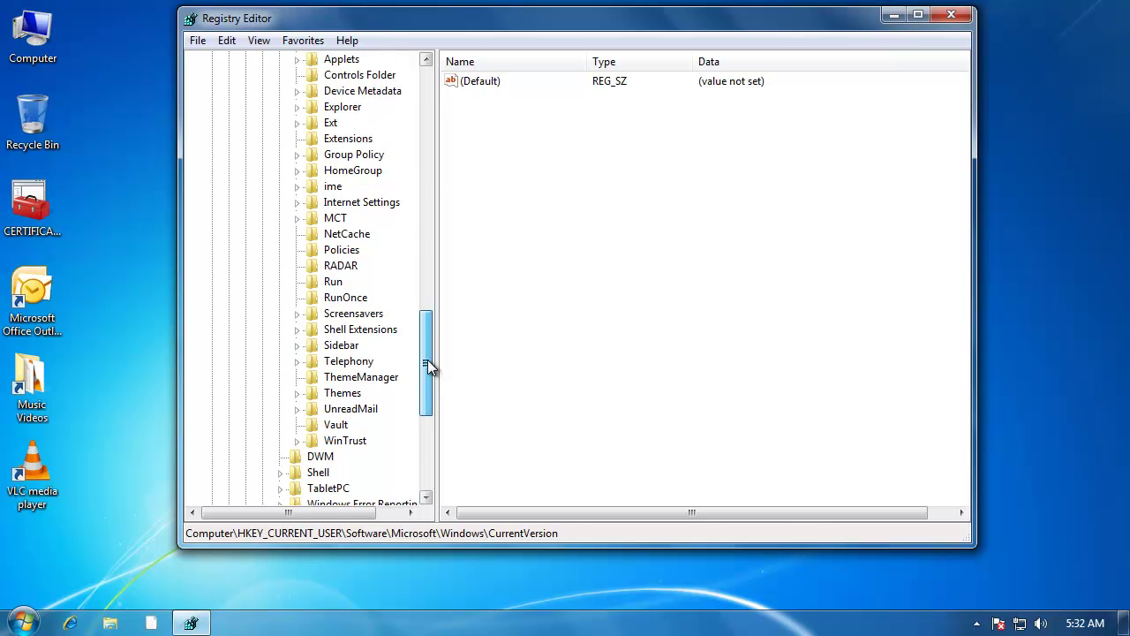
{"action": "left_click", "coordinate": [348, 109]}
{"action": "left_click", "coordinate": [340, 253]}
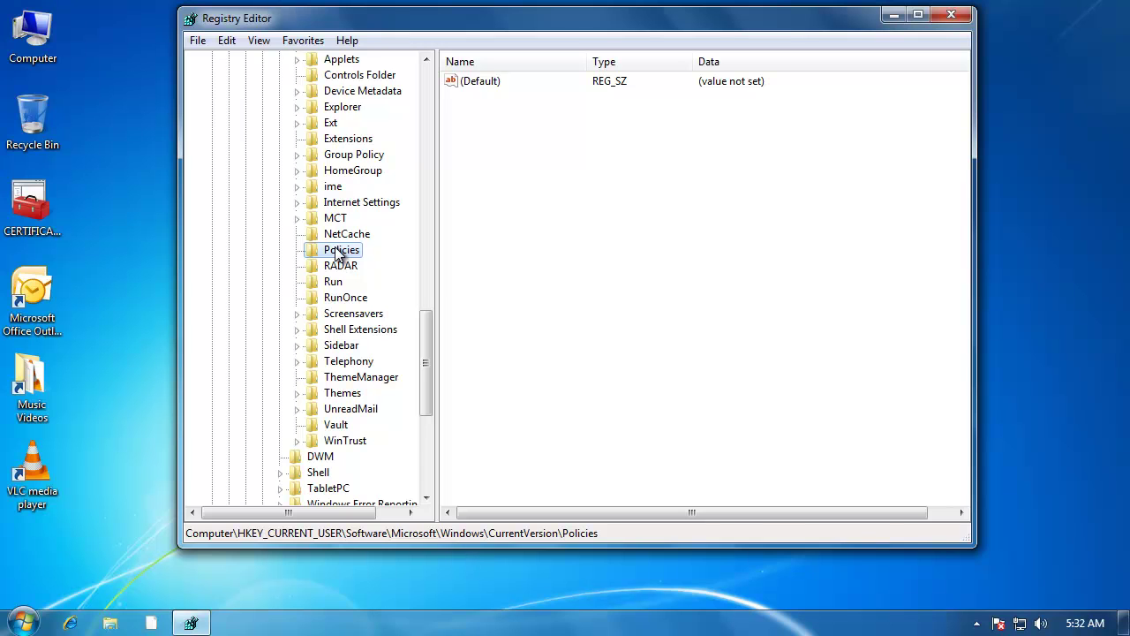
Create a new key named System under the Policies key.
{"action": "right_click", "coordinate": [337, 252]}
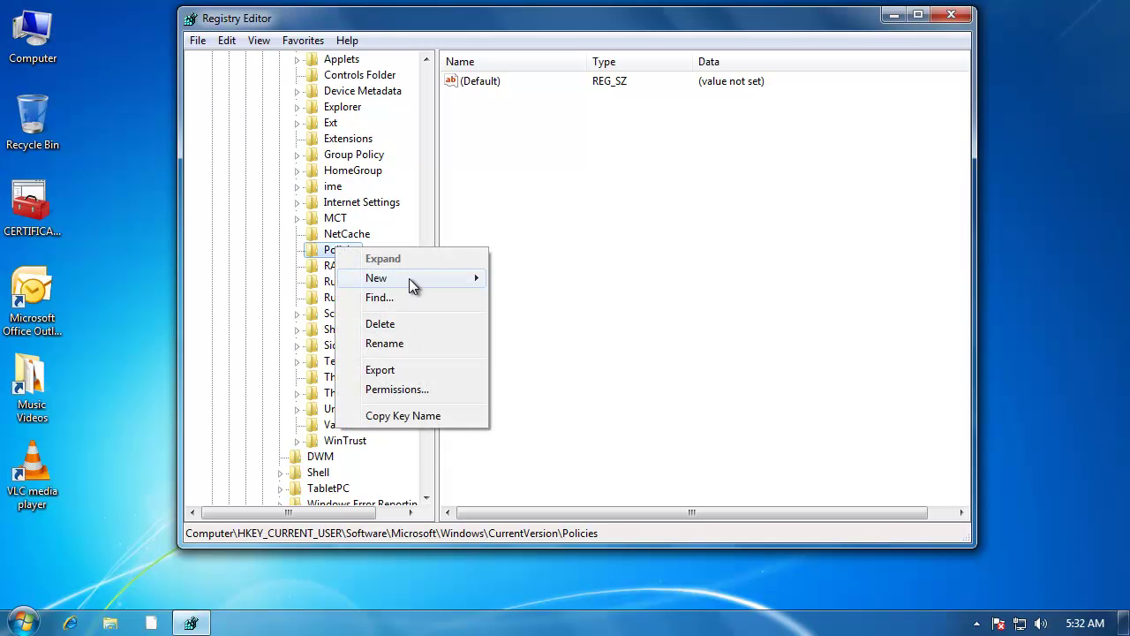
{"action": "mouse_move", "coordinate": [409, 278]}
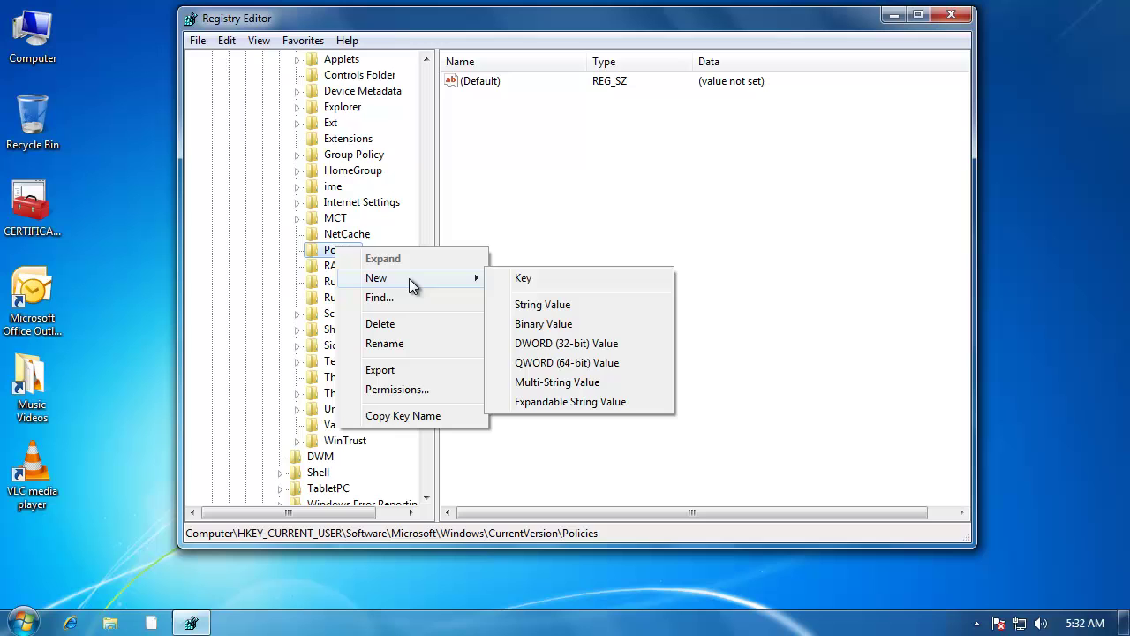
{"action": "left_click", "coordinate": [536, 281]}
{"action": "type", "text": "System"}
{"action": "key", "text": "Return"}
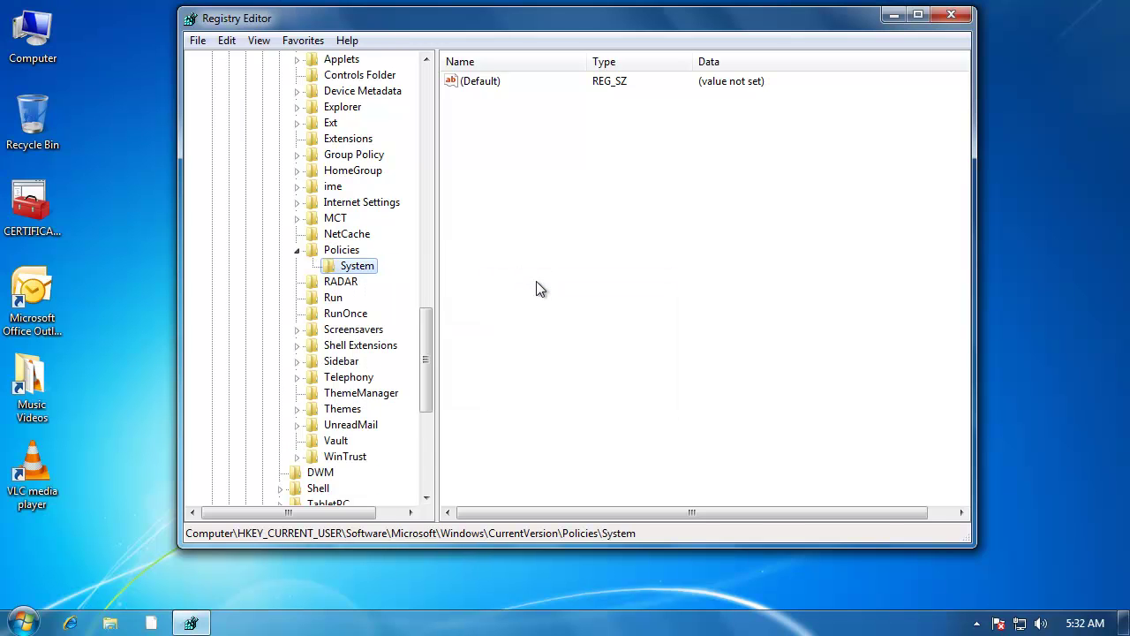
Create a DWORD (32-bit) value named NoDispScrSavPage in the Policies\System key.
{"action": "right_click", "coordinate": [347, 271]}
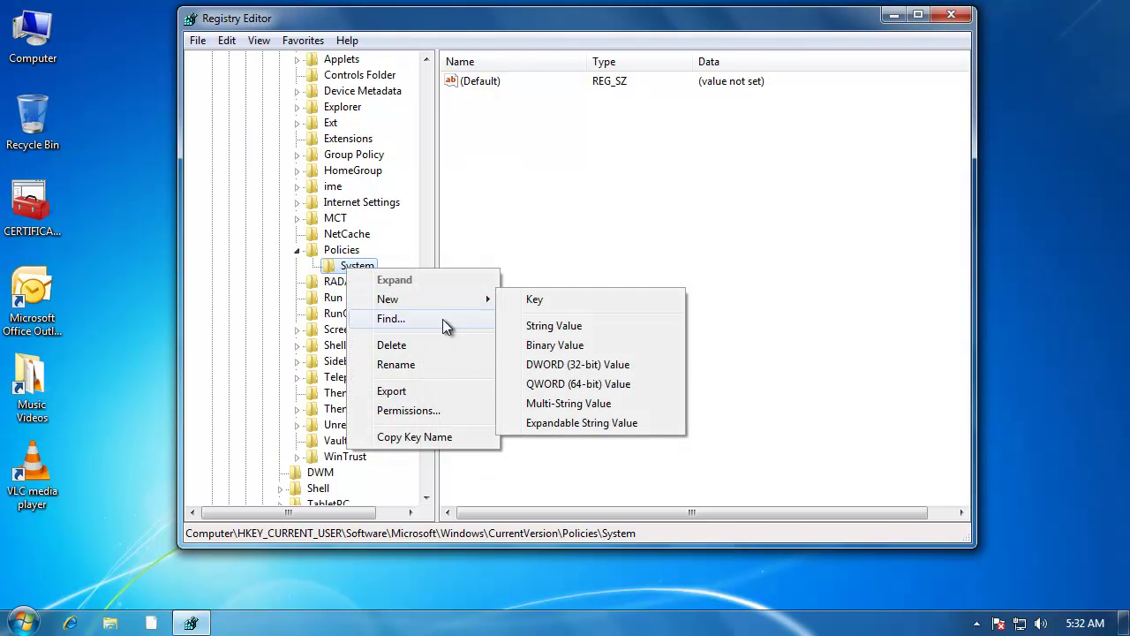
{"action": "left_click", "coordinate": [587, 368]}
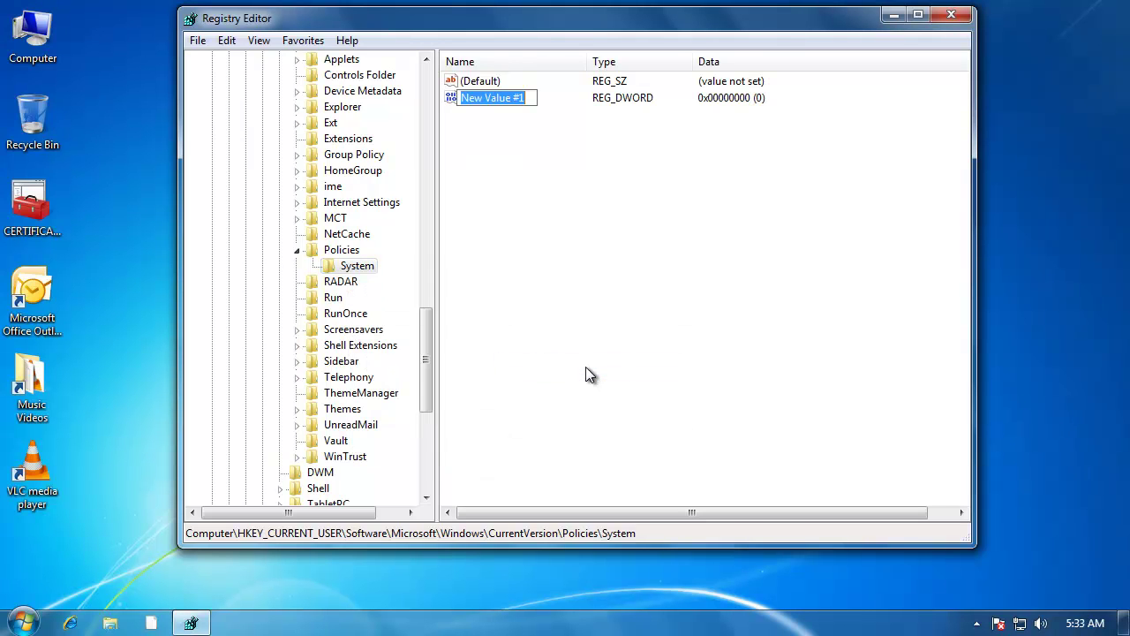
{"action": "type", "text": "No"}
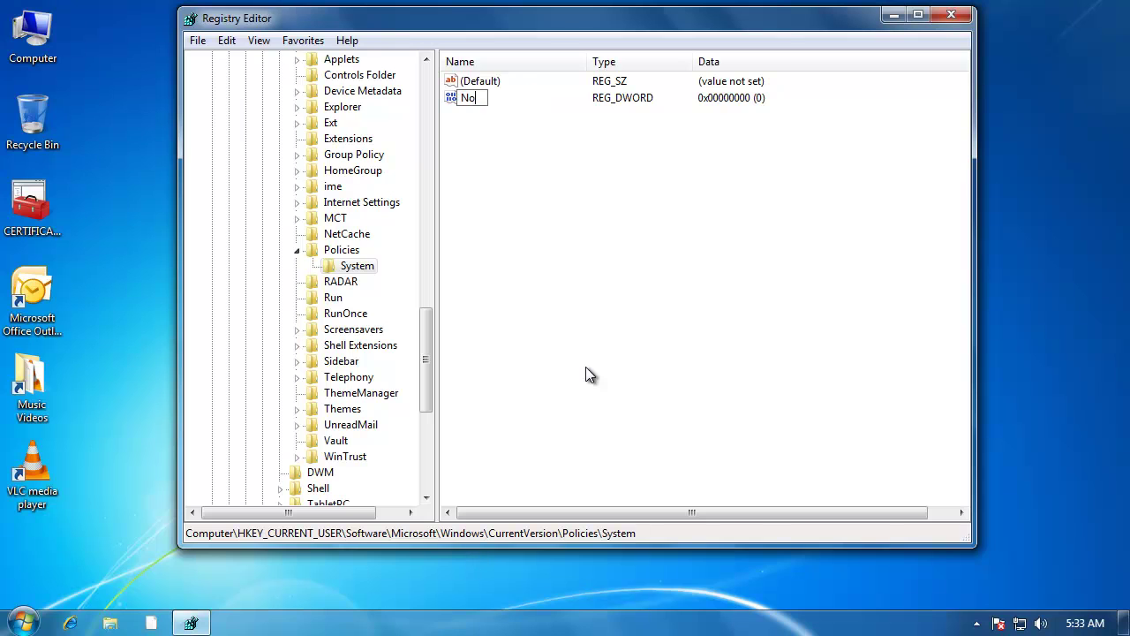
{"action": "type", "text": "DispScrSavPage"}
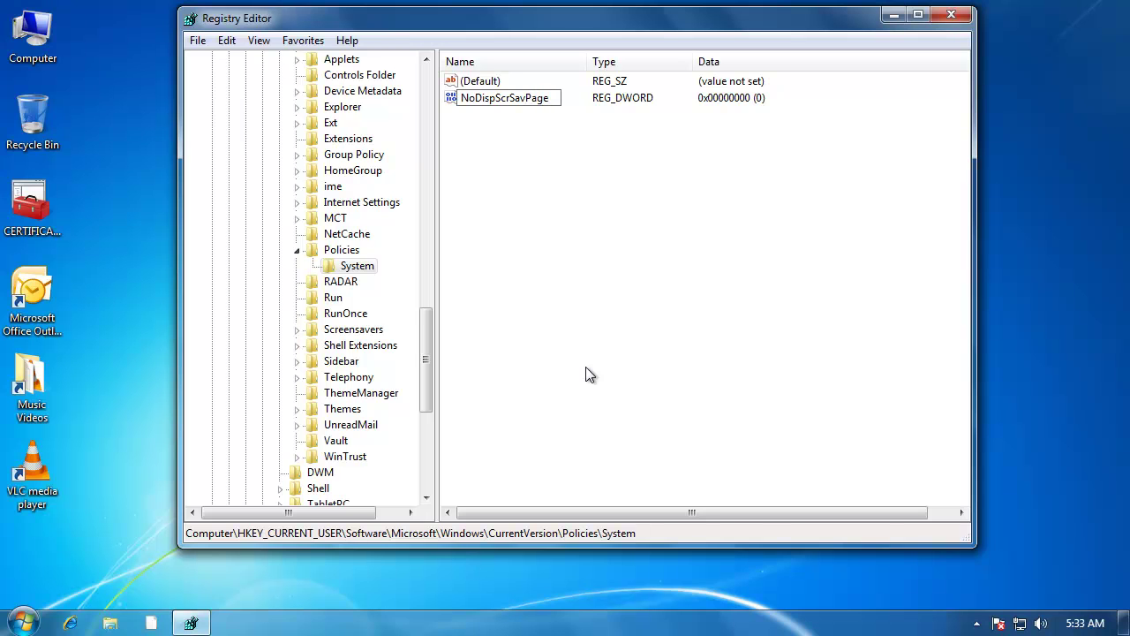
{"action": "key", "text": "Return"}
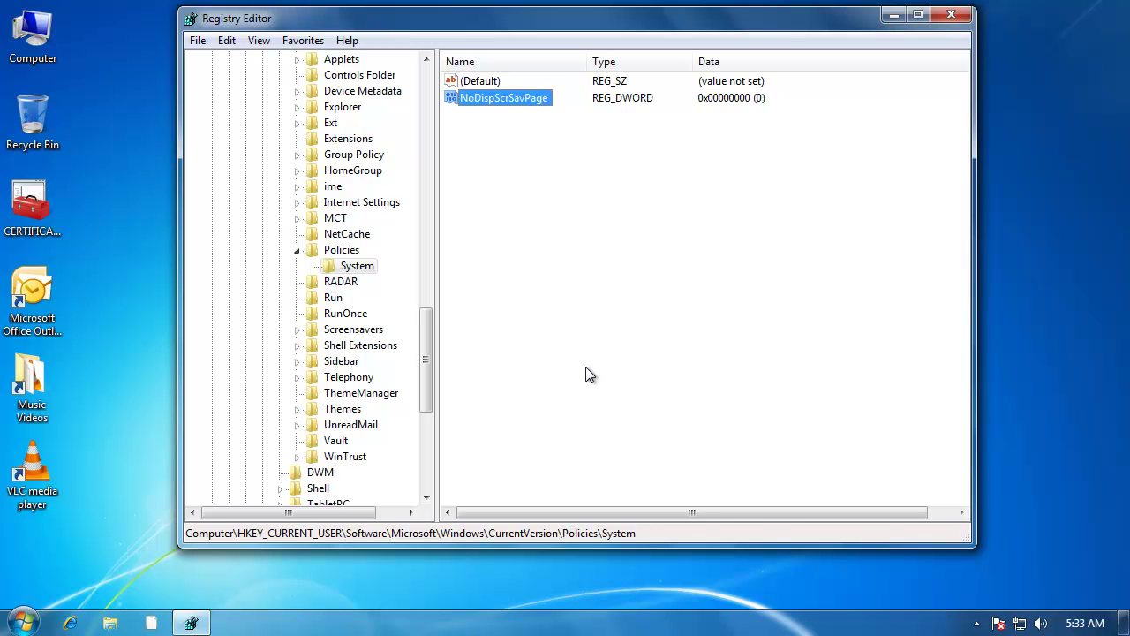
Set the NoDispScrSavPage value data to 1 and close Registry Editor.
{"action": "double_click", "coordinate": [520, 98]}
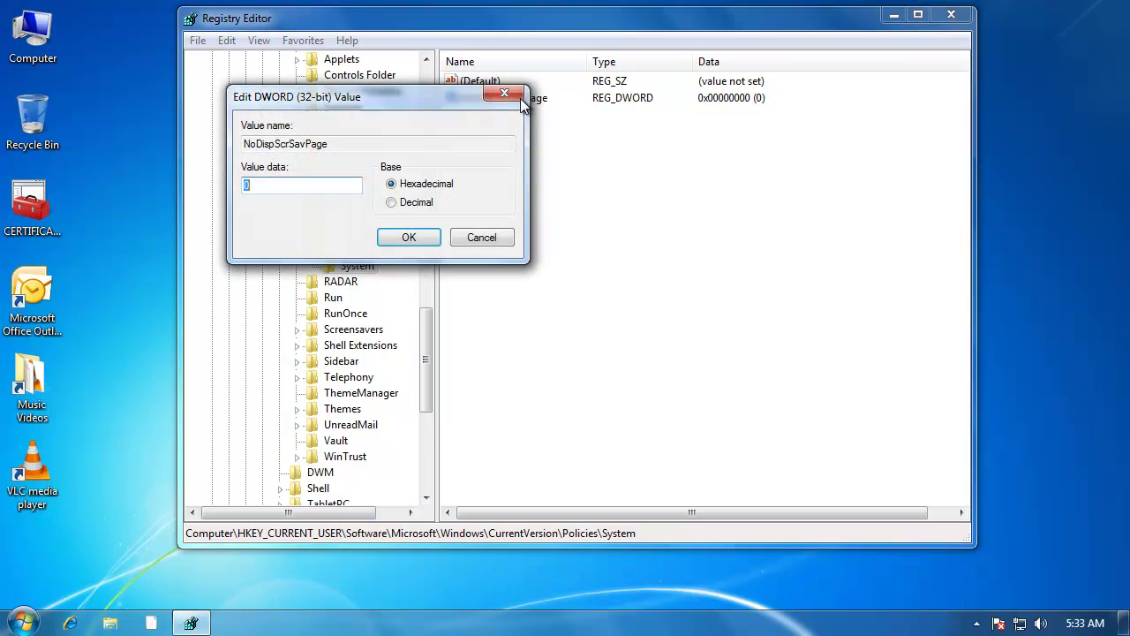
{"action": "left_click_drag", "start_coordinate": [457, 96], "coordinate": [770, 134]}
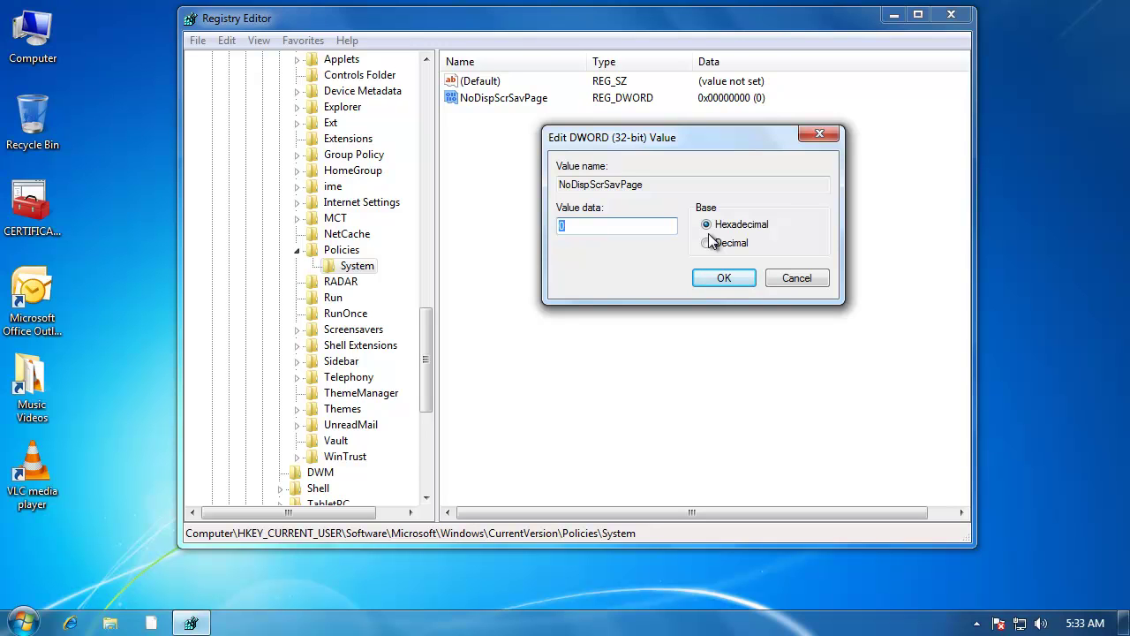
{"action": "type", "text": "1"}
{"action": "left_click", "coordinate": [724, 278]}
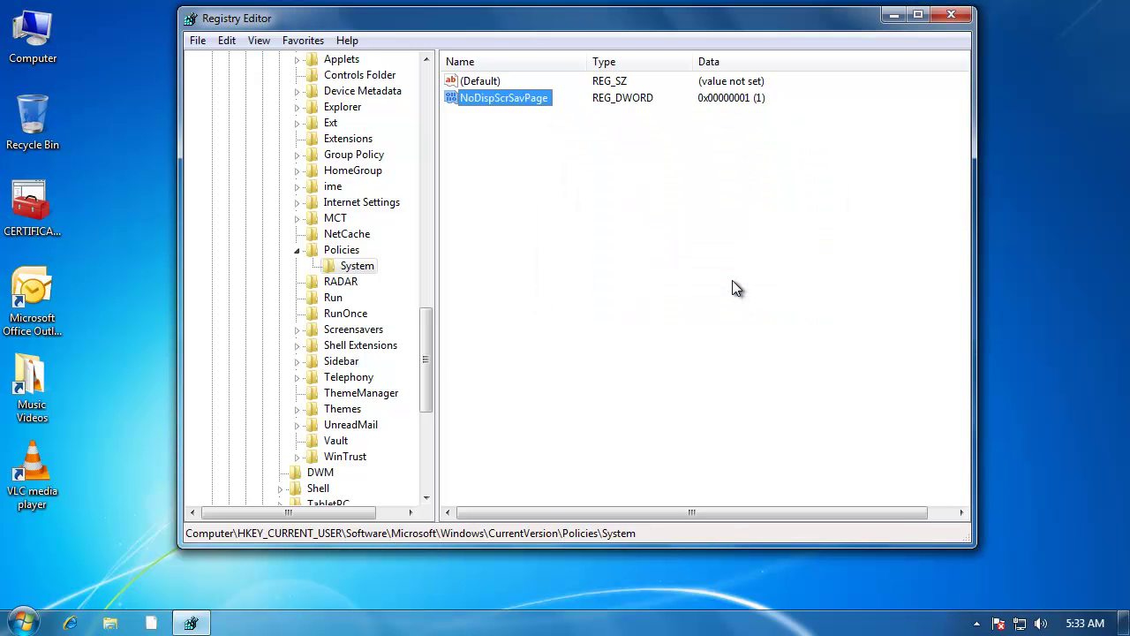
{"action": "left_click", "coordinate": [682, 333]}
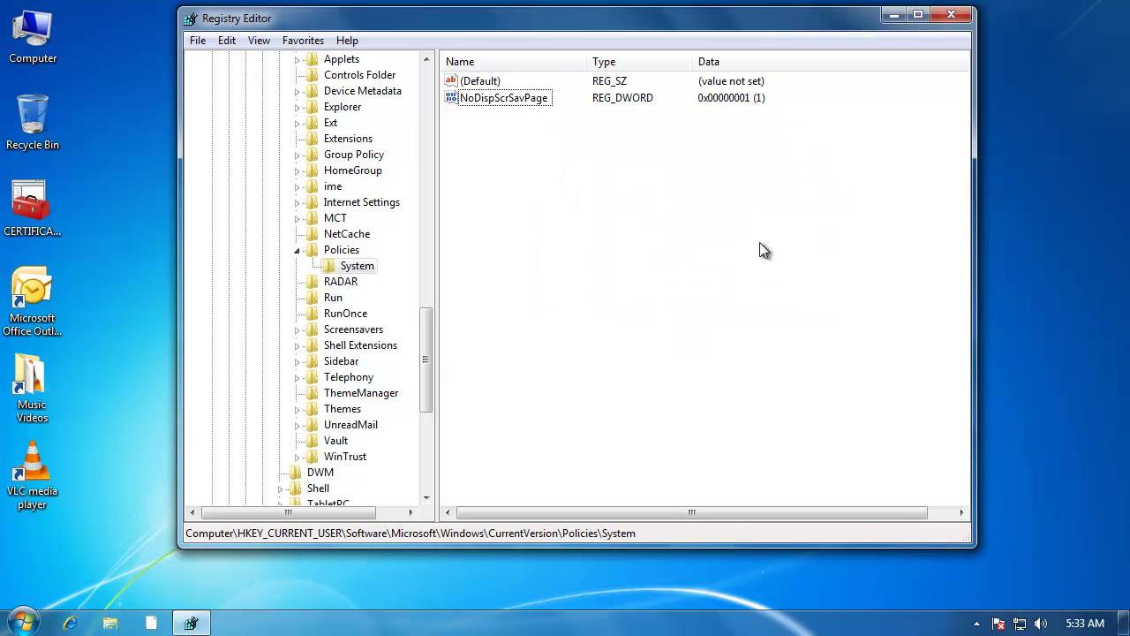
{"action": "left_click", "coordinate": [954, 18]}
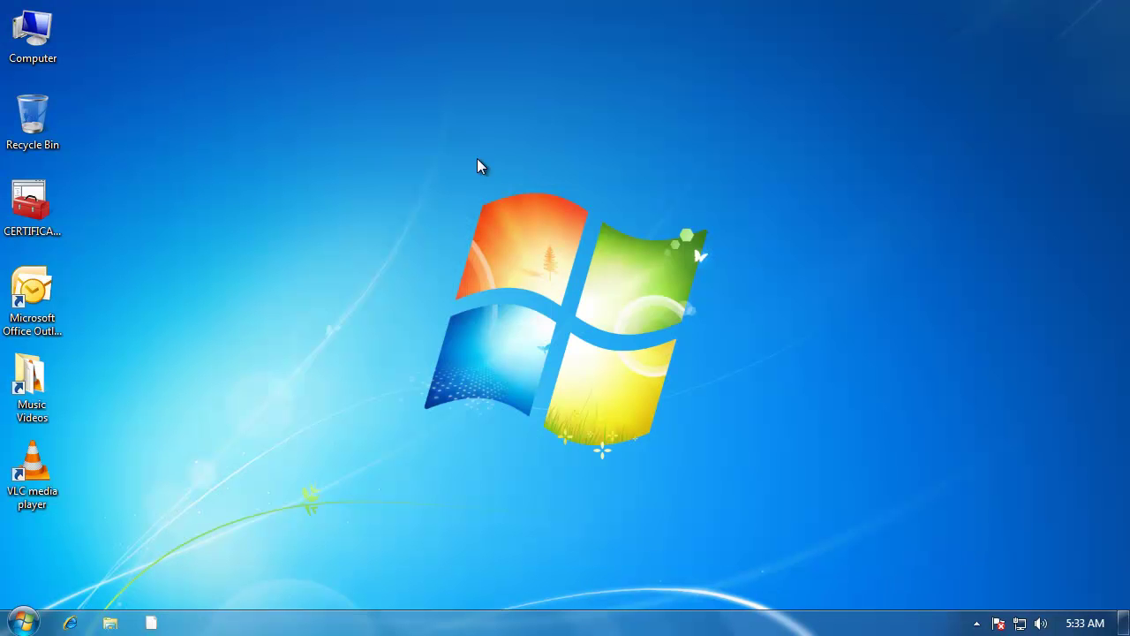
Open the desktop's Personalization window and try to open the Screen Saver settings to test the restriction.
{"action": "right_click", "coordinate": [476, 111]}
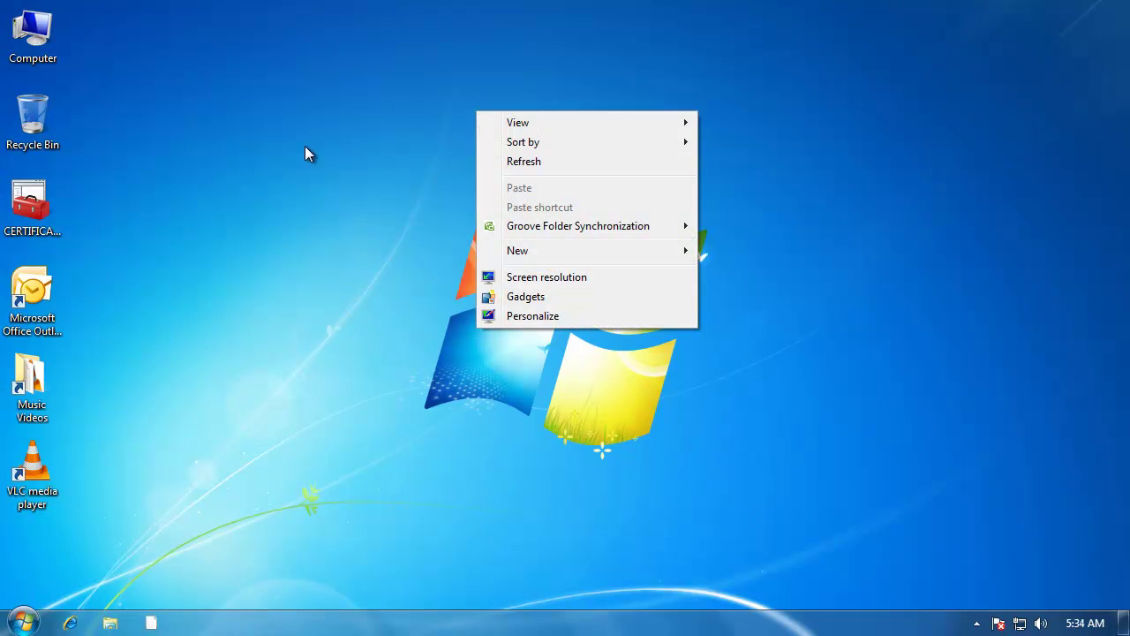
{"action": "left_click", "coordinate": [527, 317]}
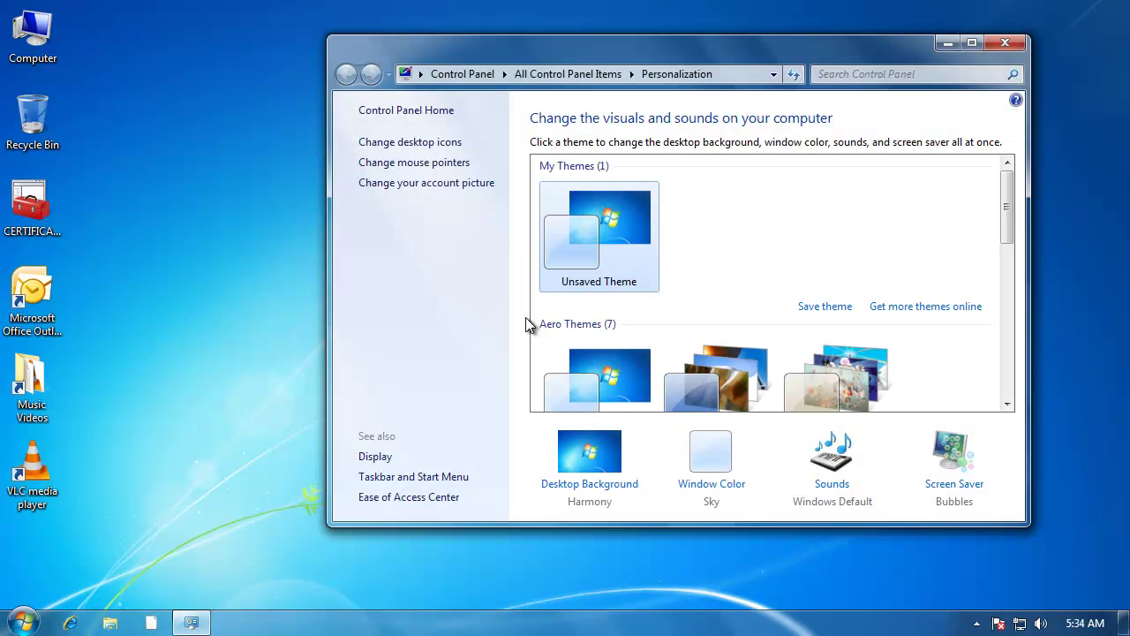
{"action": "left_click_drag", "start_coordinate": [791, 51], "coordinate": [776, 18]}
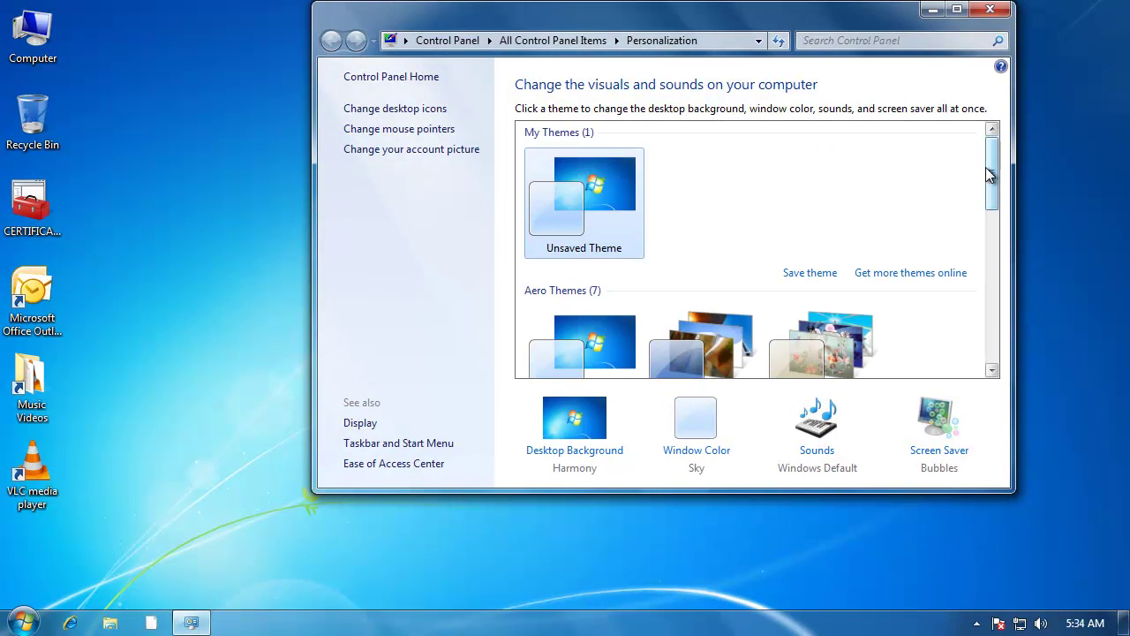
{"action": "scroll", "coordinate": [984, 335], "scroll_direction": "down", "scroll_amount": 5}
{"action": "left_click", "coordinate": [940, 428]}
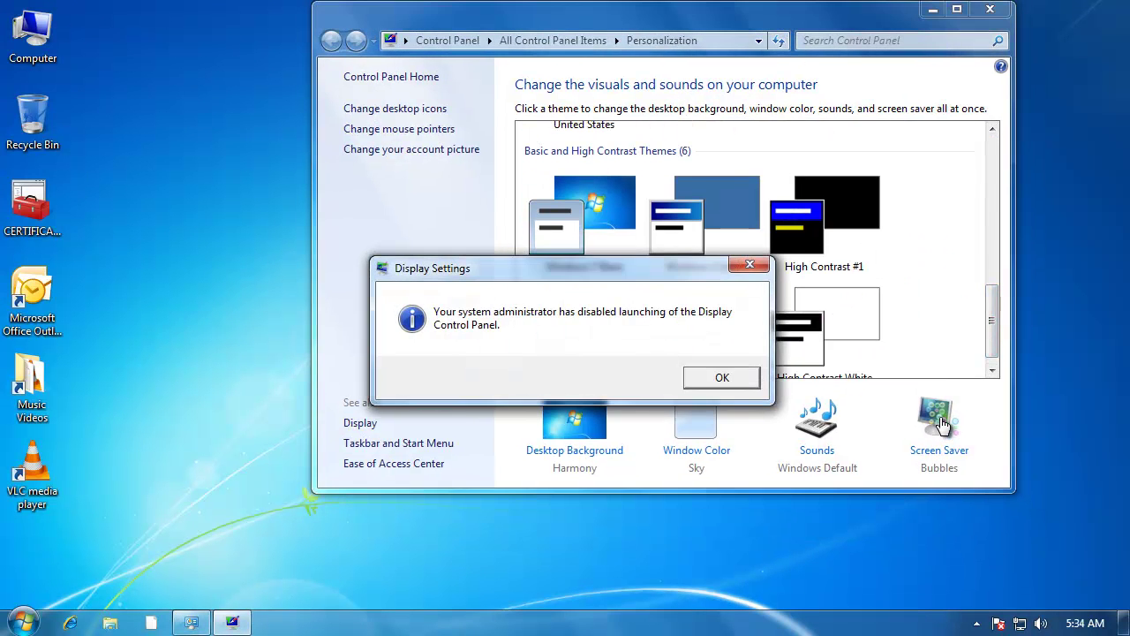
{"action": "left_click_drag", "start_coordinate": [693, 276], "coordinate": [749, 313]}
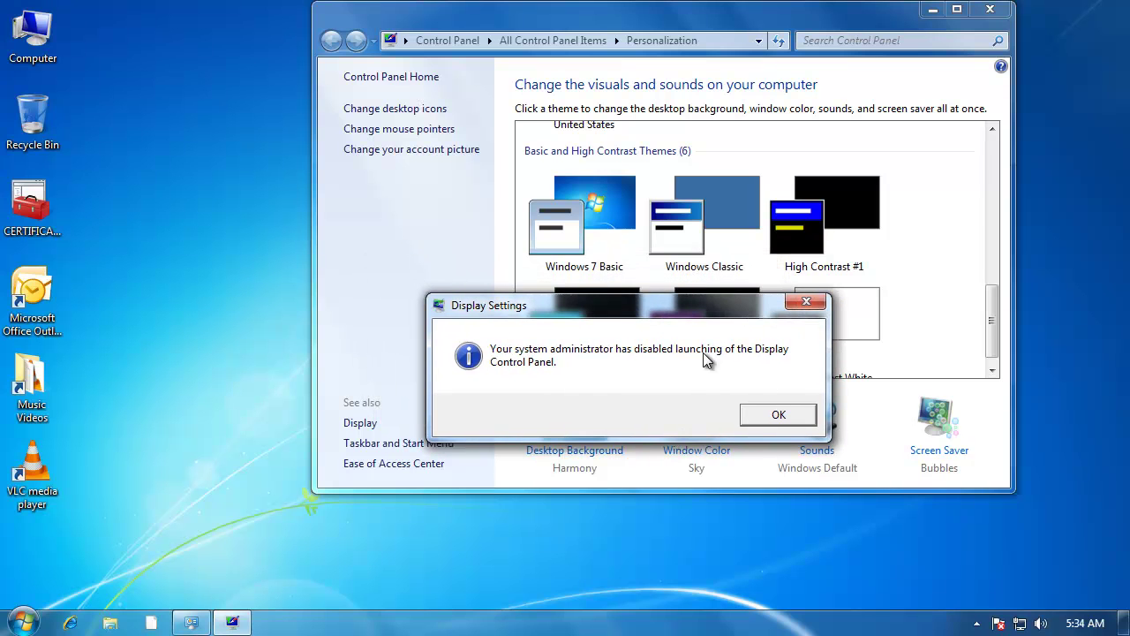